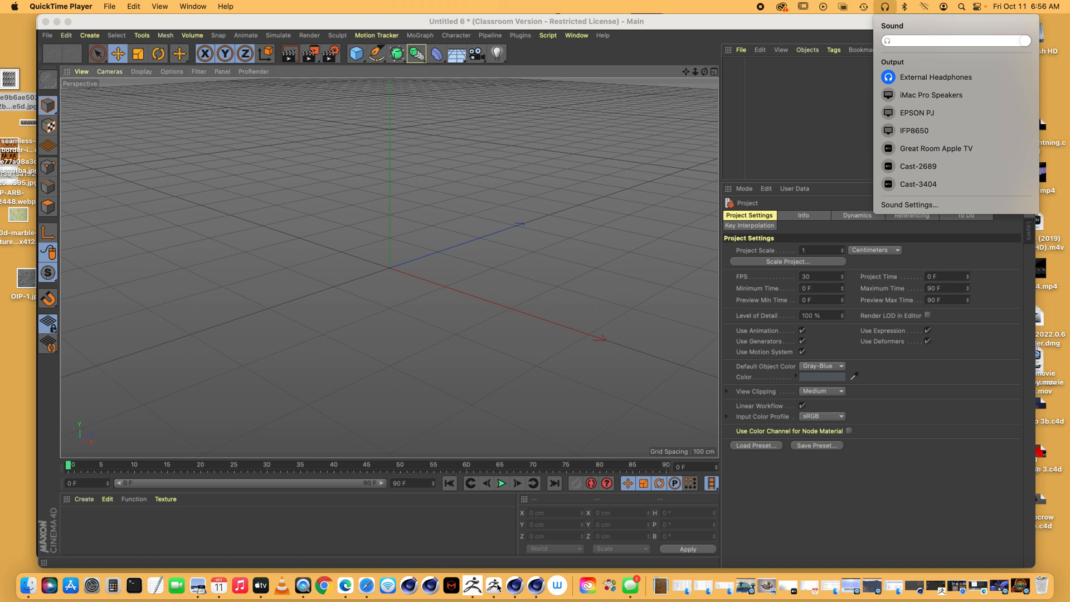
{"action": "left_click", "coordinate": [494, 585]}
{"action": "mouse_move", "coordinate": [620, 253]}
{"action": "left_mouse_down"}
{"action": "mouse_move", "coordinate": [456, 267]}
{"action": "mouse_move", "coordinate": [566, 275]}
{"action": "mouse_move", "coordinate": [625, 245]}
{"action": "mouse_move", "coordinate": [617, 234]}
{"action": "mouse_move", "coordinate": [644, 234]}
{"action": "mouse_move", "coordinate": [616, 242]}
{"action": "left_mouse_up"}
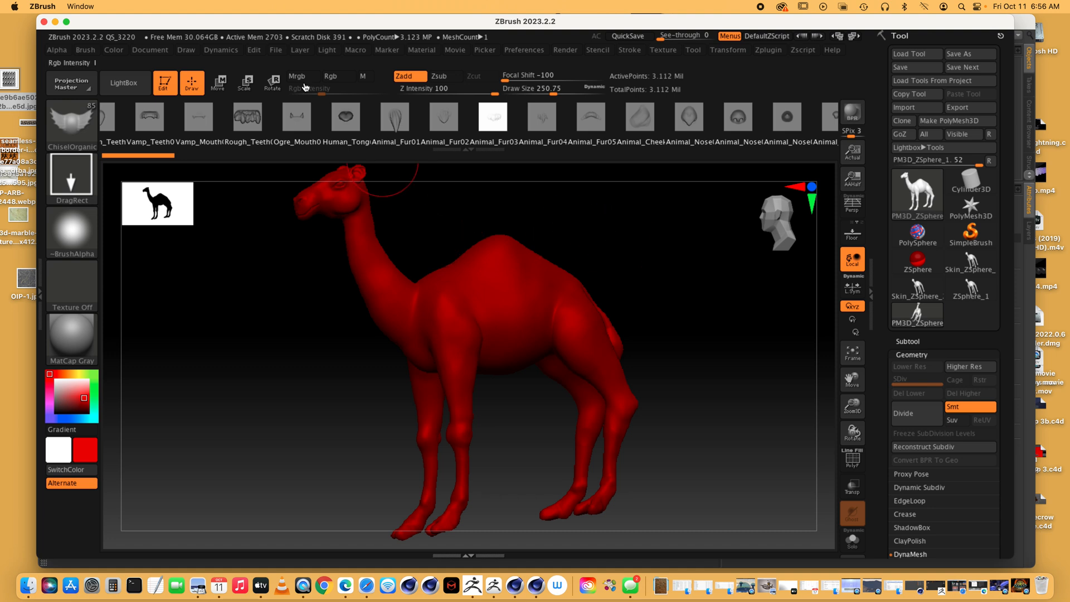
{"action": "left_click", "coordinate": [55, 22]}
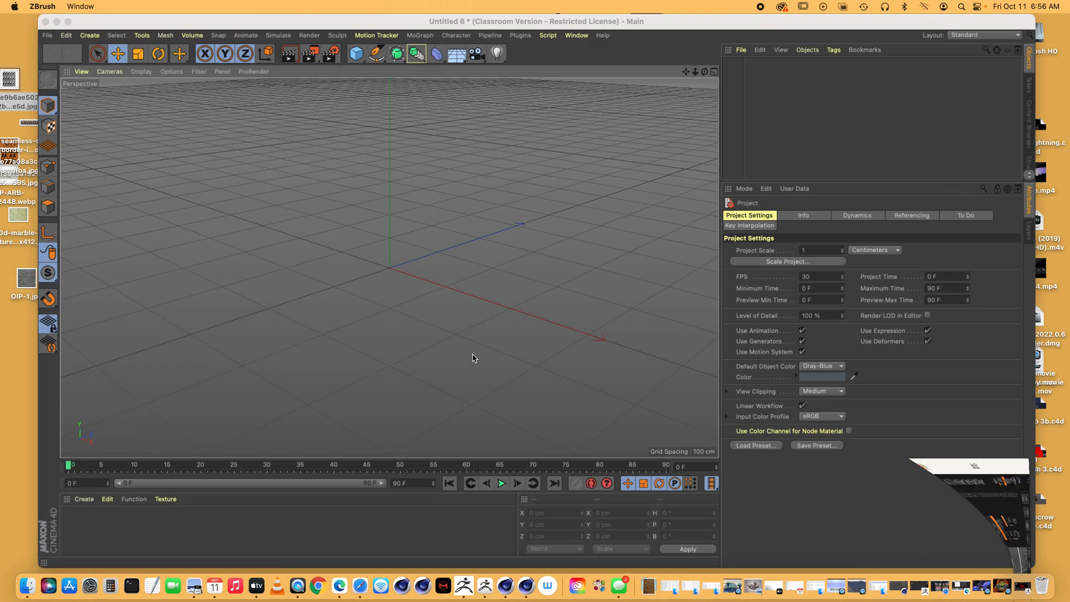
Maximize the Right view and reposition it with the world origin low in the view
{"action": "left_click", "coordinate": [713, 71]}
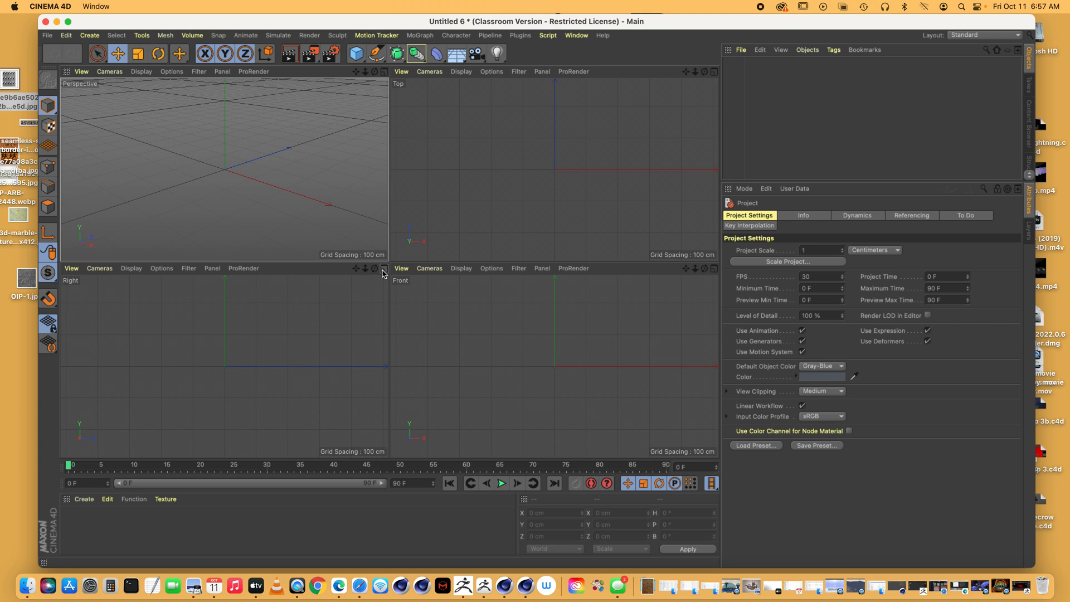
{"action": "left_click", "coordinate": [383, 273]}
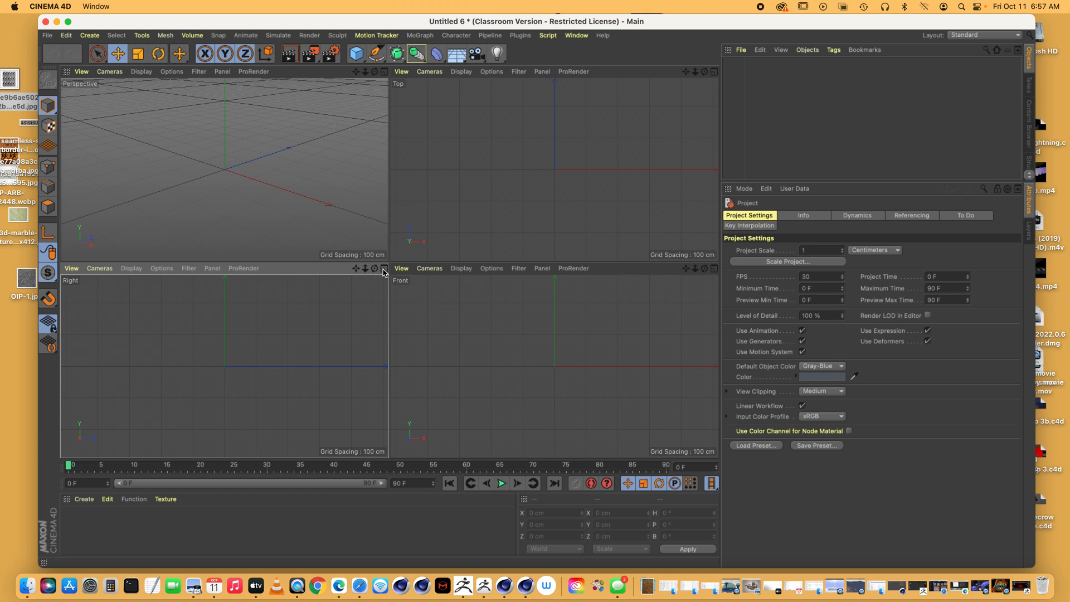
{"action": "left_click", "coordinate": [383, 269]}
{"action": "left_click_drag", "start_coordinate": [685, 72], "coordinate": [688, 197]}
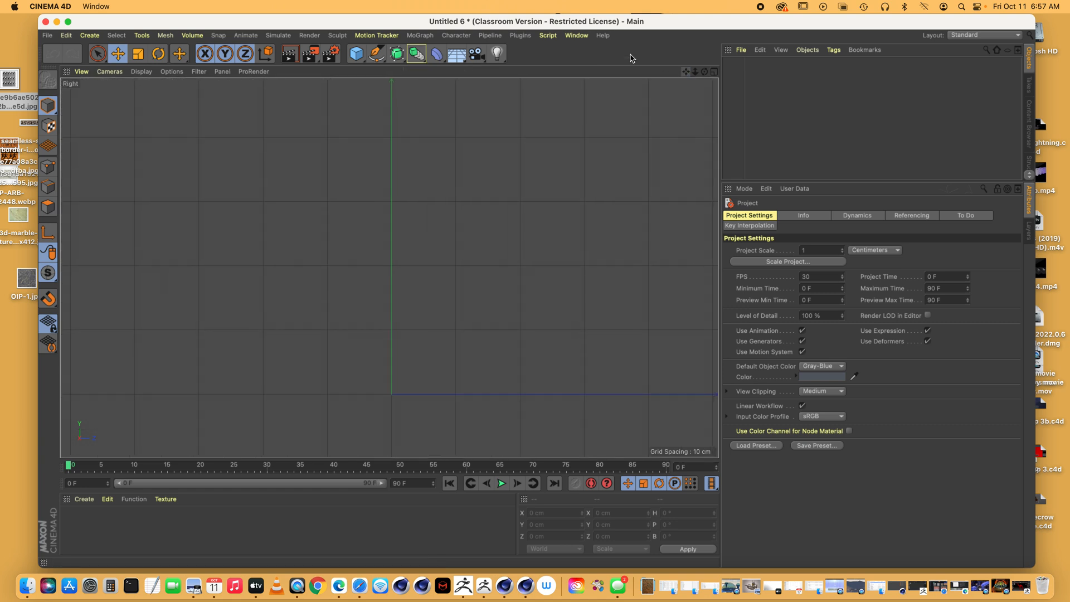
Draw a Bezier Pen spline from the origin along the base, curving up over the foot to about Y 16 cm, Z -64 cm
{"action": "left_click", "coordinate": [381, 54]}
{"action": "left_click", "coordinate": [415, 70]}
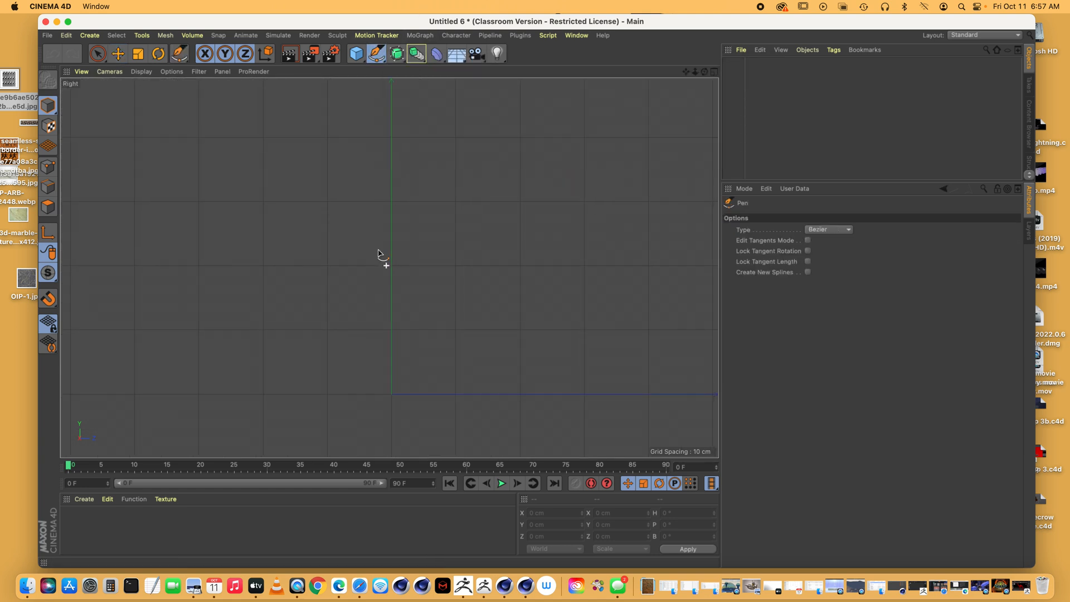
{"action": "left_click", "coordinate": [391, 395]}
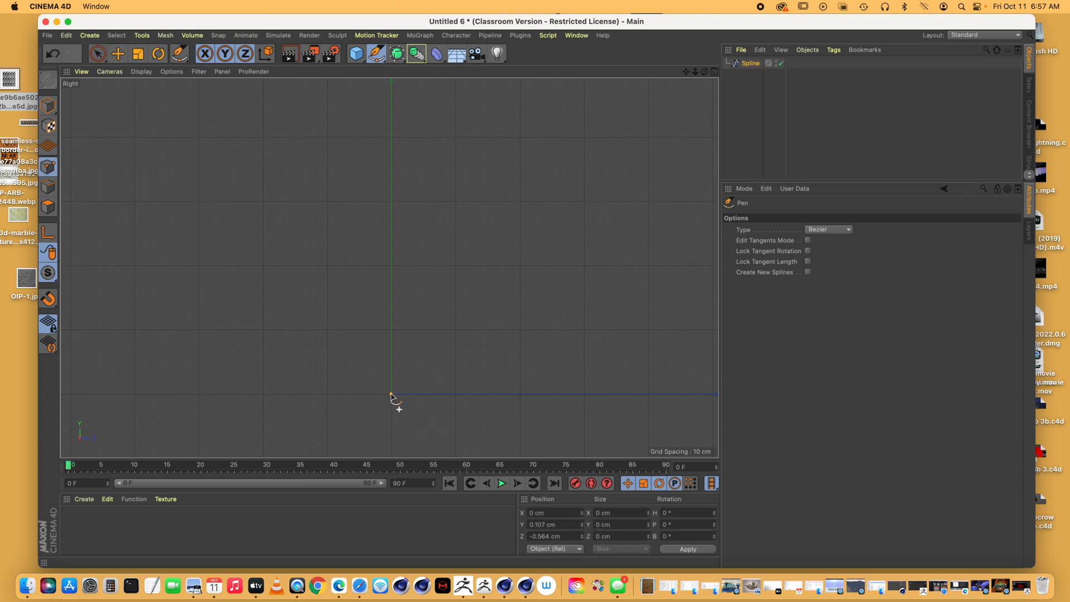
{"action": "left_click", "coordinate": [327, 395]}
{"action": "left_click", "coordinate": [336, 387]}
{"action": "left_click_drag", "start_coordinate": [694, 73], "coordinate": [389, 268]}
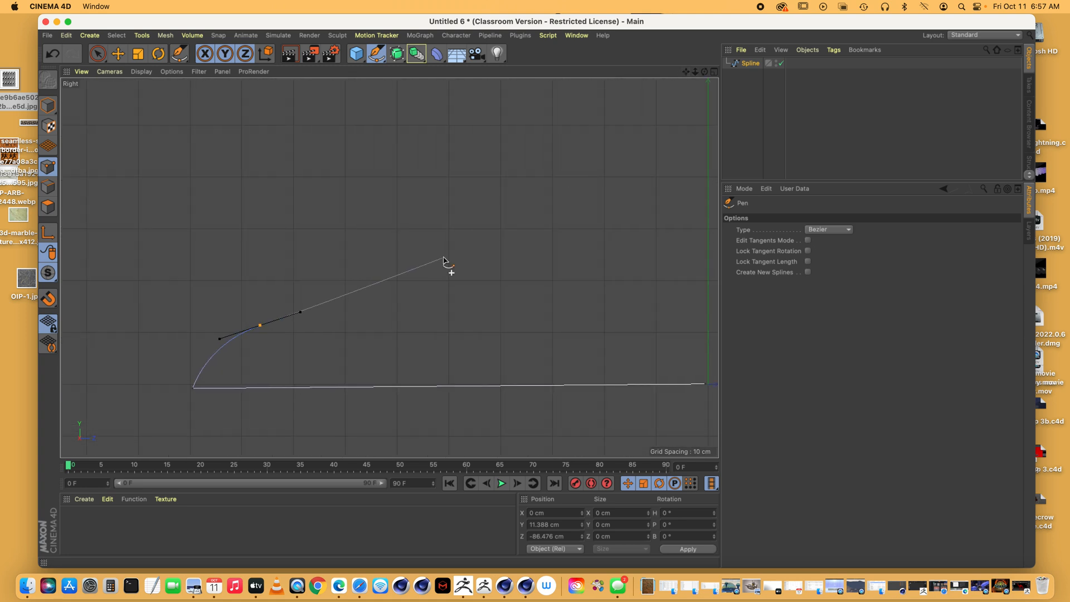
{"action": "left_click", "coordinate": [320, 306]}
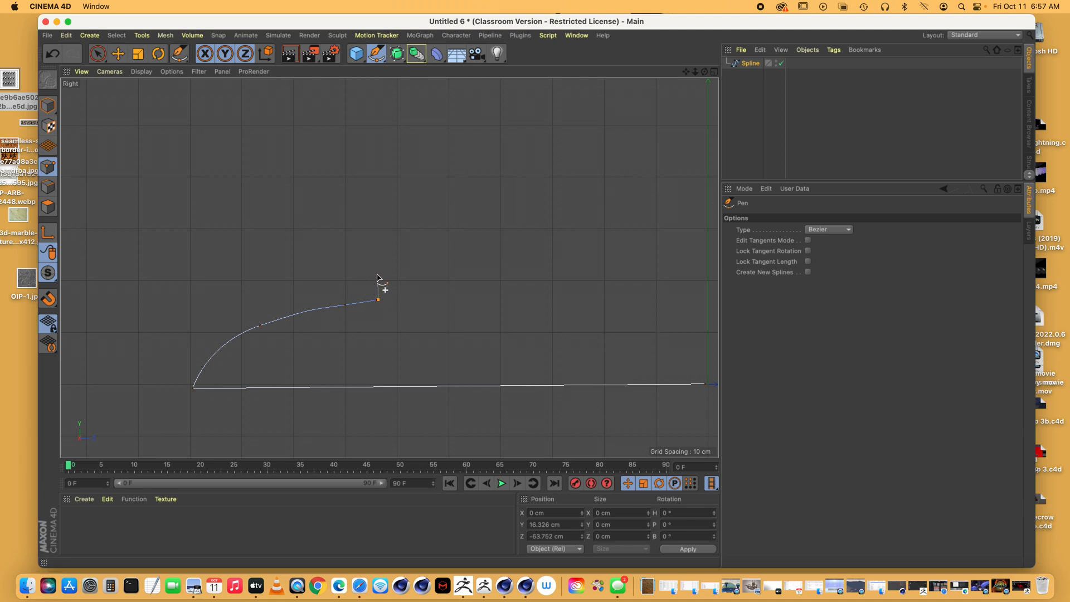
{"action": "left_click", "coordinate": [377, 274]}
{"action": "key", "text": "super+z"}
{"action": "left_click_drag", "start_coordinate": [384, 262], "coordinate": [627, 304]}
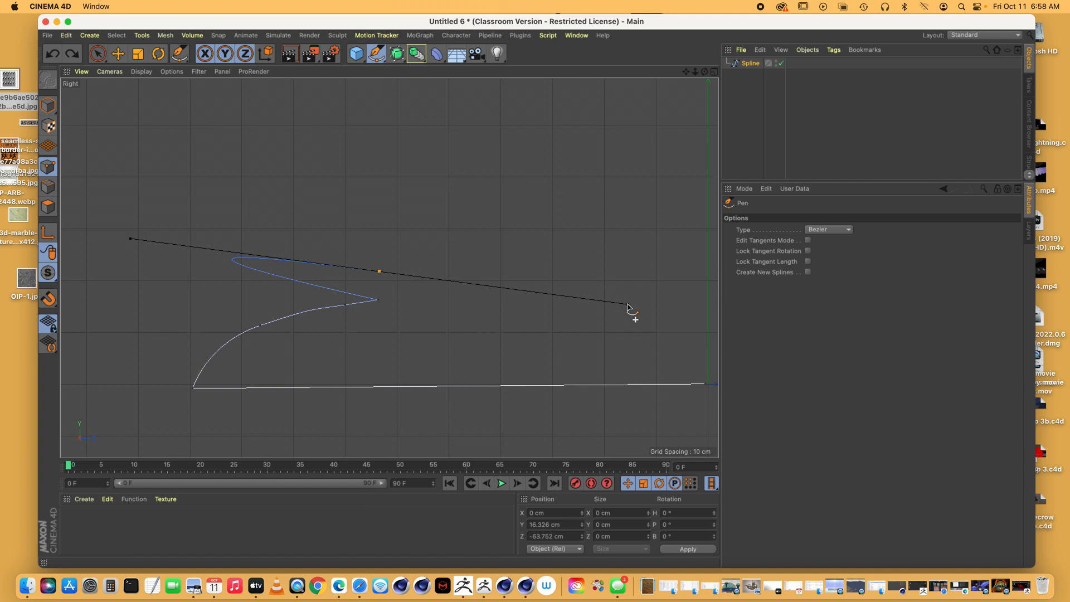
{"action": "left_click_drag", "start_coordinate": [627, 305], "coordinate": [626, 306]}
{"action": "key", "text": "super+z"}
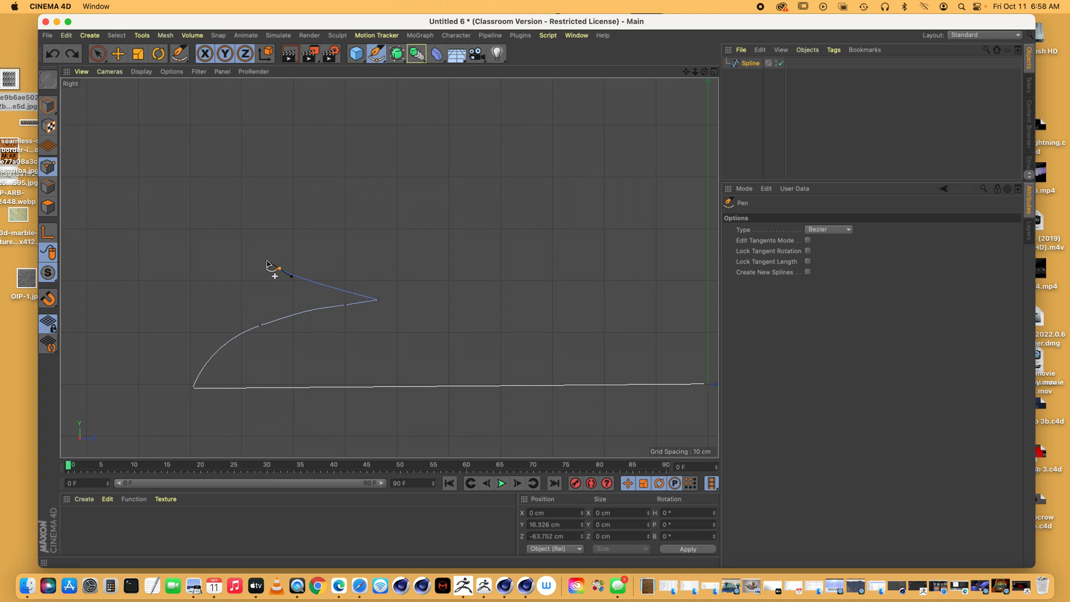
{"action": "left_click_drag", "start_coordinate": [385, 250], "coordinate": [412, 248]}
{"action": "key", "text": "super+z"}
{"action": "key", "text": "super+z"}
Continue the spline above the foot with small stepped curves up to about Y 30 cm, Z -50 cm
{"action": "left_click_drag", "start_coordinate": [386, 272], "coordinate": [397, 265]}
{"action": "left_click", "coordinate": [416, 266]}
{"action": "left_click_drag", "start_coordinate": [422, 235], "coordinate": [434, 232]}
{"action": "left_click", "coordinate": [448, 228]}
Extend the spline up through the narrow stem and out to the bowl's lower edge at about Y 124 cm, Z -75 cm
{"action": "mouse_move", "coordinate": [694, 72]}
{"action": "left_mouse_down"}
{"action": "mouse_move", "coordinate": [641, 74]}
{"action": "mouse_move", "coordinate": [683, 78]}
{"action": "left_mouse_up"}
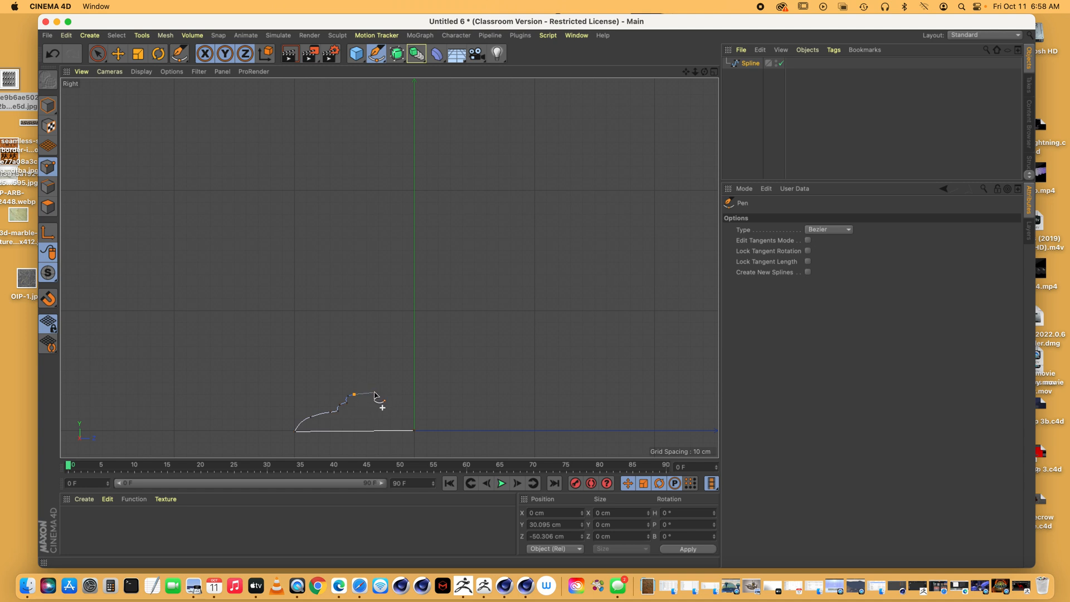
{"action": "left_click", "coordinate": [367, 386]}
{"action": "left_click_drag", "start_coordinate": [369, 383], "coordinate": [379, 383]}
{"action": "left_click_drag", "start_coordinate": [389, 377], "coordinate": [393, 364]}
{"action": "left_click", "coordinate": [393, 364]}
{"action": "left_click", "coordinate": [397, 331]}
{"action": "left_click", "coordinate": [384, 319]}
{"action": "left_click_drag", "start_coordinate": [324, 280], "coordinate": [319, 259]}
Draw the outer wall through a neck at about Y 300 cm, Z -47 cm, flare it to the rim and turn it inward
{"action": "left_click_drag", "start_coordinate": [685, 71], "coordinate": [685, 76]}
{"action": "left_click_drag", "start_coordinate": [389, 268], "coordinate": [390, 430]}
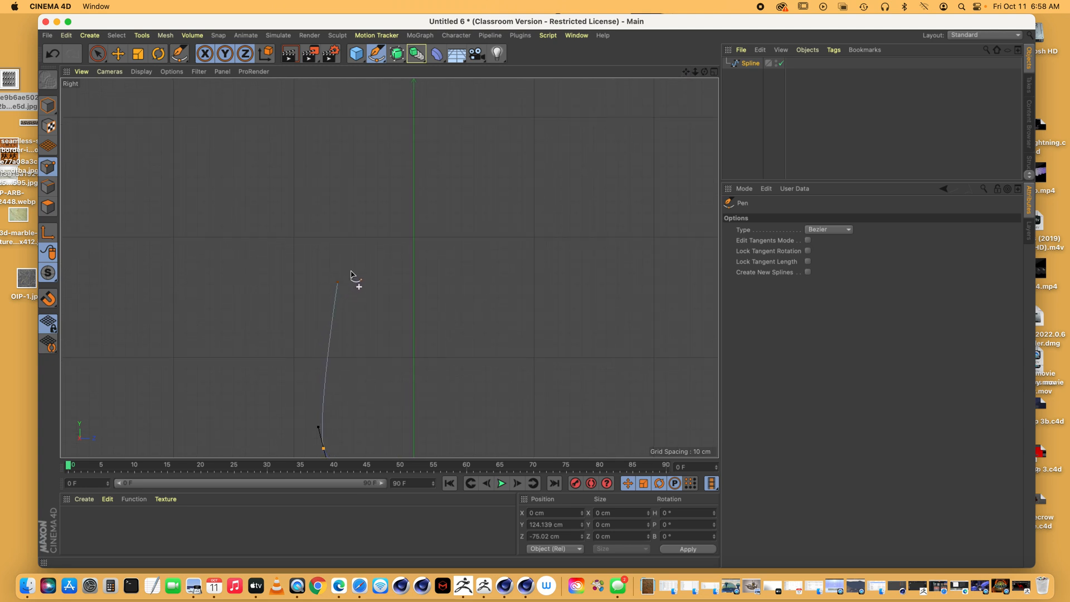
{"action": "left_click_drag", "start_coordinate": [357, 238], "coordinate": [357, 210]}
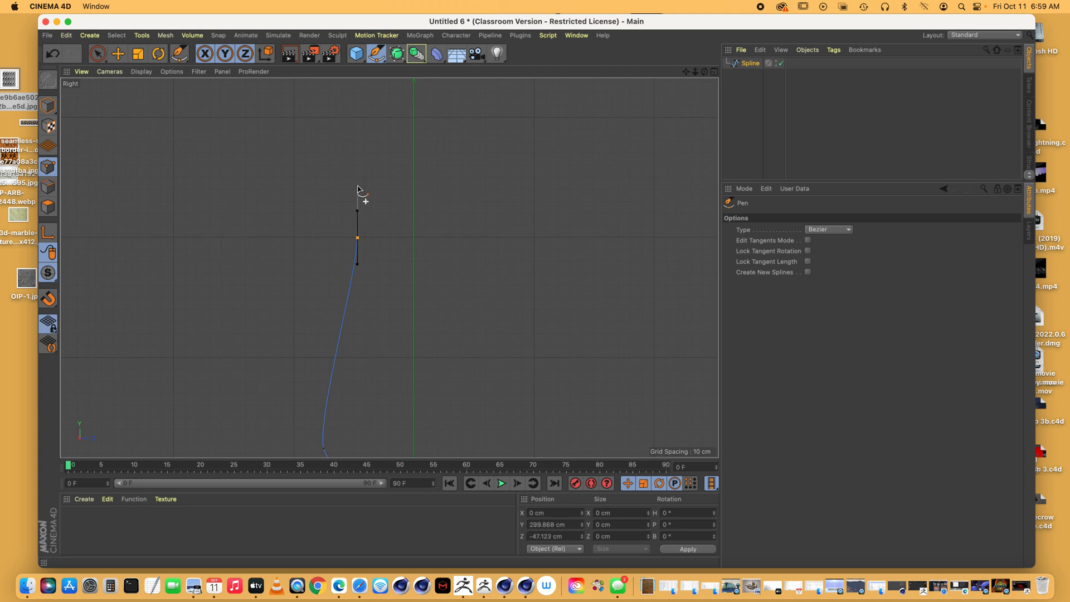
{"action": "left_click_drag", "start_coordinate": [326, 138], "coordinate": [311, 125]}
{"action": "left_click_drag", "start_coordinate": [685, 71], "coordinate": [645, 138]}
{"action": "left_click_drag", "start_coordinate": [310, 225], "coordinate": [312, 233]}
Draw the inner wall down parallel to the outer one, ending at the central axis at about Y 118 cm
{"action": "left_click_drag", "start_coordinate": [685, 71], "coordinate": [684, 29]}
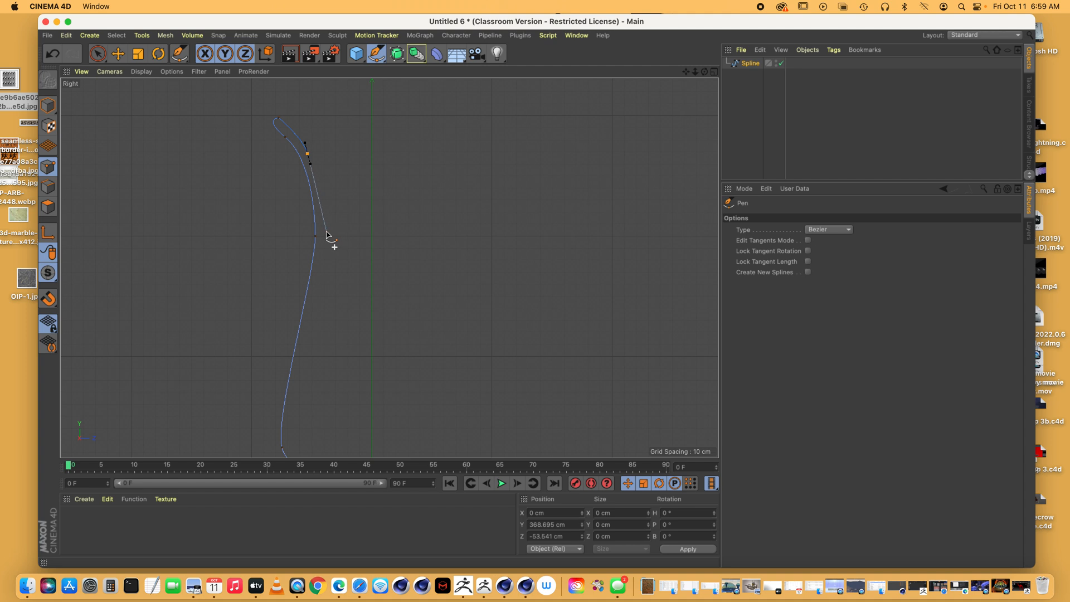
{"action": "left_click_drag", "start_coordinate": [324, 203], "coordinate": [320, 285]}
{"action": "key", "text": "super+z"}
{"action": "left_click_drag", "start_coordinate": [301, 375], "coordinate": [296, 394]}
{"action": "left_click_drag", "start_coordinate": [686, 72], "coordinate": [671, 0]}
{"action": "left_click_drag", "start_coordinate": [287, 273], "coordinate": [292, 283]}
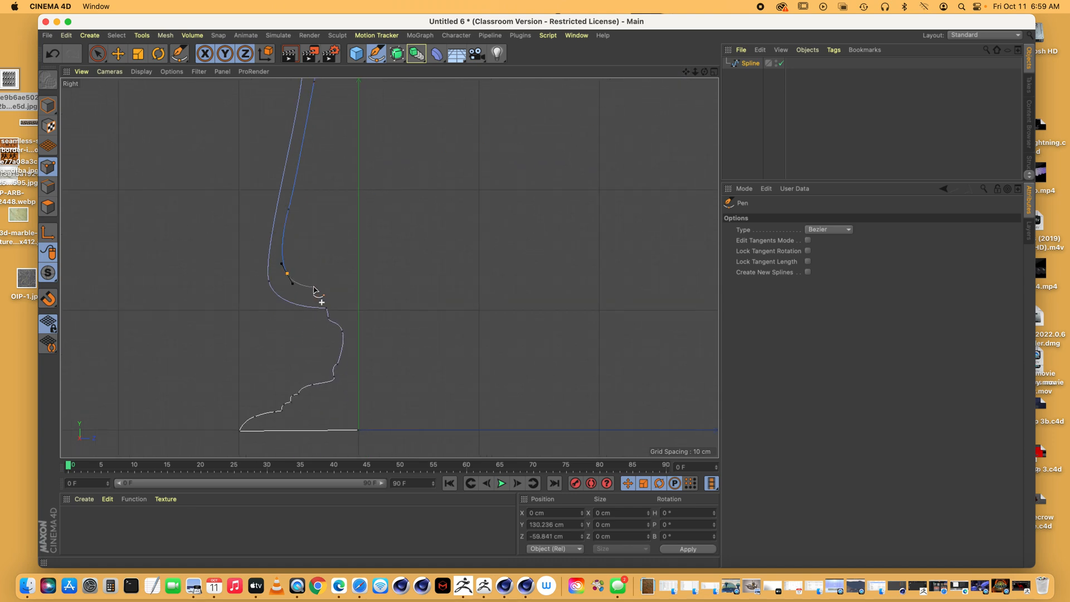
{"action": "left_click", "coordinate": [358, 288]}
Widen the bowl by moving the outer wall's lower point out to about Z -115 cm and reshaping its tangents
{"action": "left_click_drag", "start_coordinate": [692, 71], "coordinate": [388, 265]}
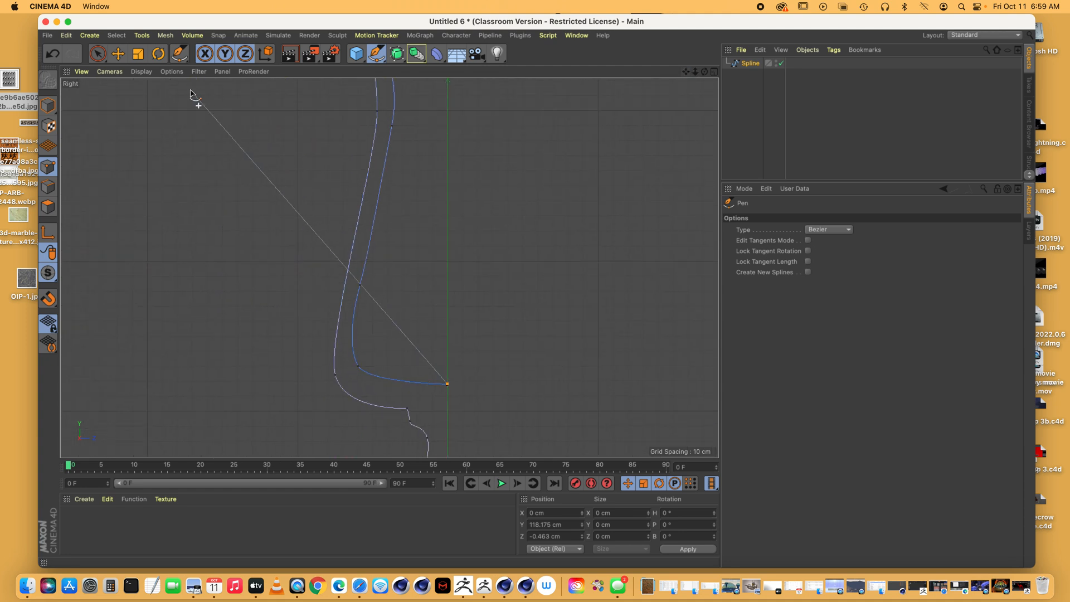
{"action": "left_click", "coordinate": [117, 54]}
{"action": "left_click", "coordinate": [334, 375]}
{"action": "left_click_drag", "start_coordinate": [330, 353], "coordinate": [315, 326]}
{"action": "left_click_drag", "start_coordinate": [426, 375], "coordinate": [405, 374]}
{"action": "left_click_drag", "start_coordinate": [306, 287], "coordinate": [305, 255]}
{"action": "scroll", "coordinate": [389, 267], "scroll_direction": "down", "scroll_amount": 5}
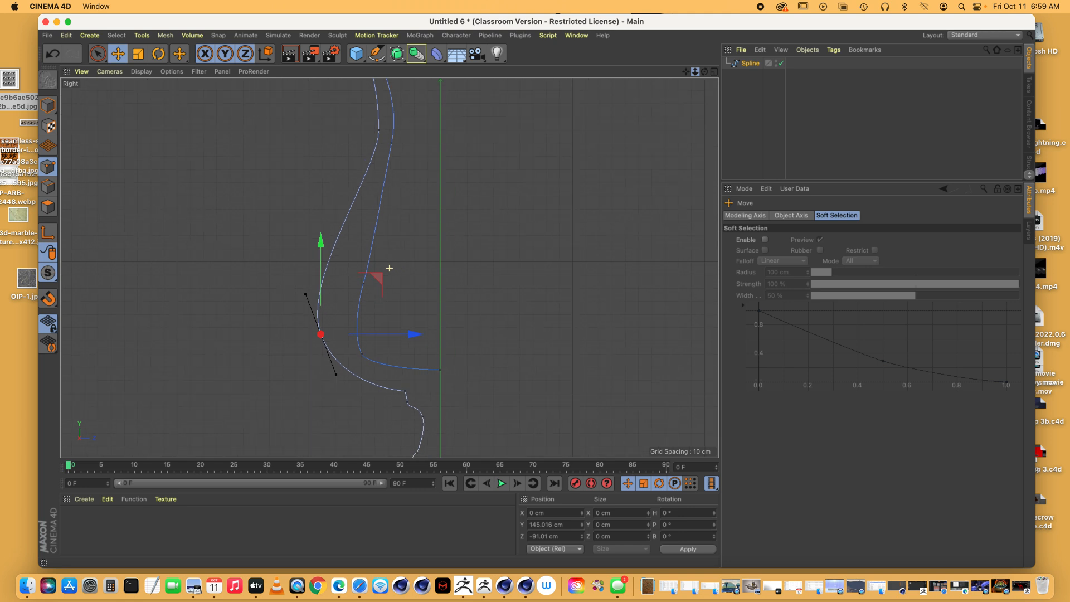
{"action": "left_click_drag", "start_coordinate": [443, 305], "coordinate": [425, 305]}
{"action": "left_click_drag", "start_coordinate": [325, 287], "coordinate": [322, 272]}
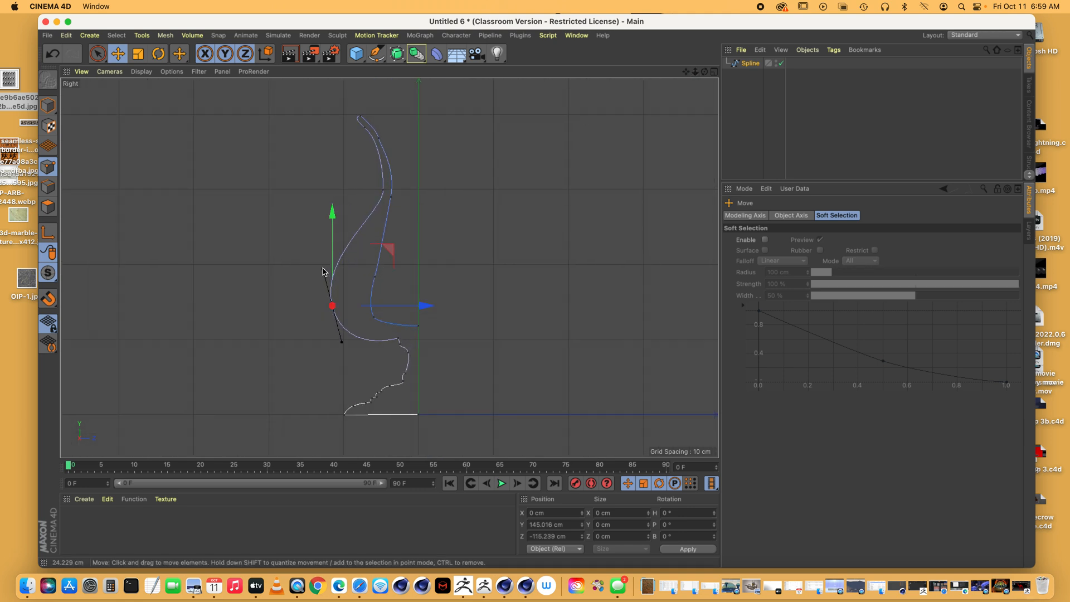
{"action": "left_click_drag", "start_coordinate": [331, 217], "coordinate": [379, 209]}
{"action": "left_click", "coordinate": [383, 190]}
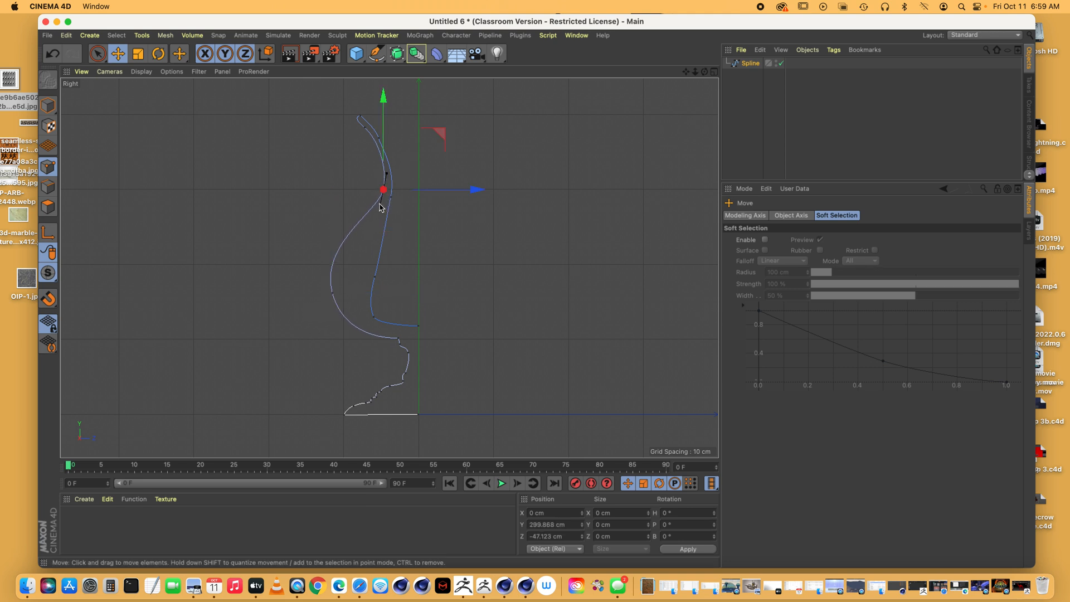
Move the inner wall's lower point outward to about Z -105 cm and lengthen its tangents to follow the outer bowl
{"action": "left_click", "coordinate": [374, 278]}
{"action": "left_click_drag", "start_coordinate": [461, 277], "coordinate": [430, 274]}
{"action": "left_click_drag", "start_coordinate": [343, 270], "coordinate": [346, 249]}
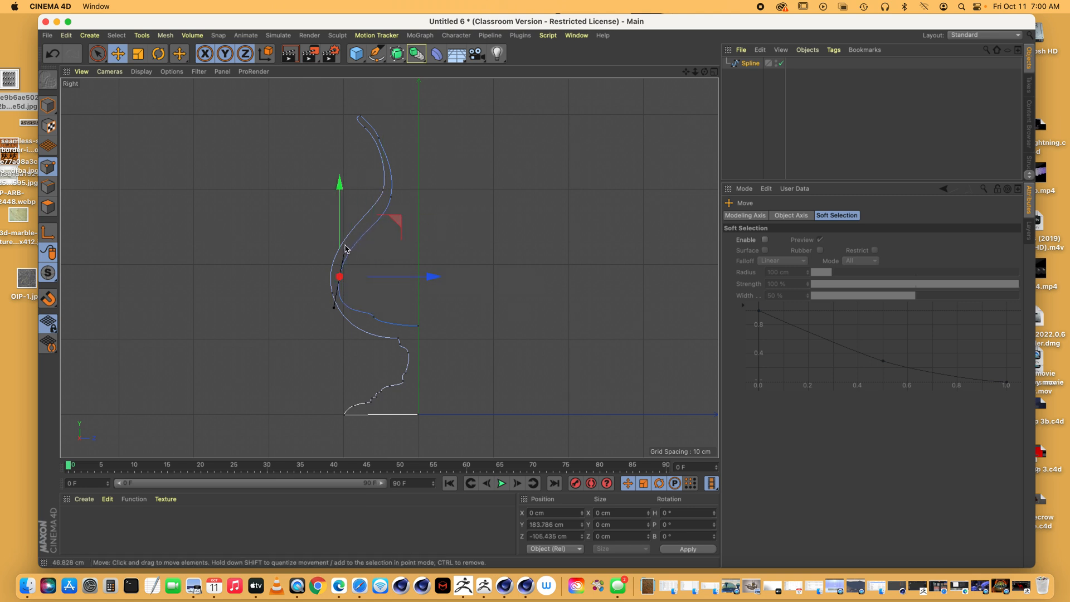
{"action": "left_click_drag", "start_coordinate": [343, 244], "coordinate": [343, 242]}
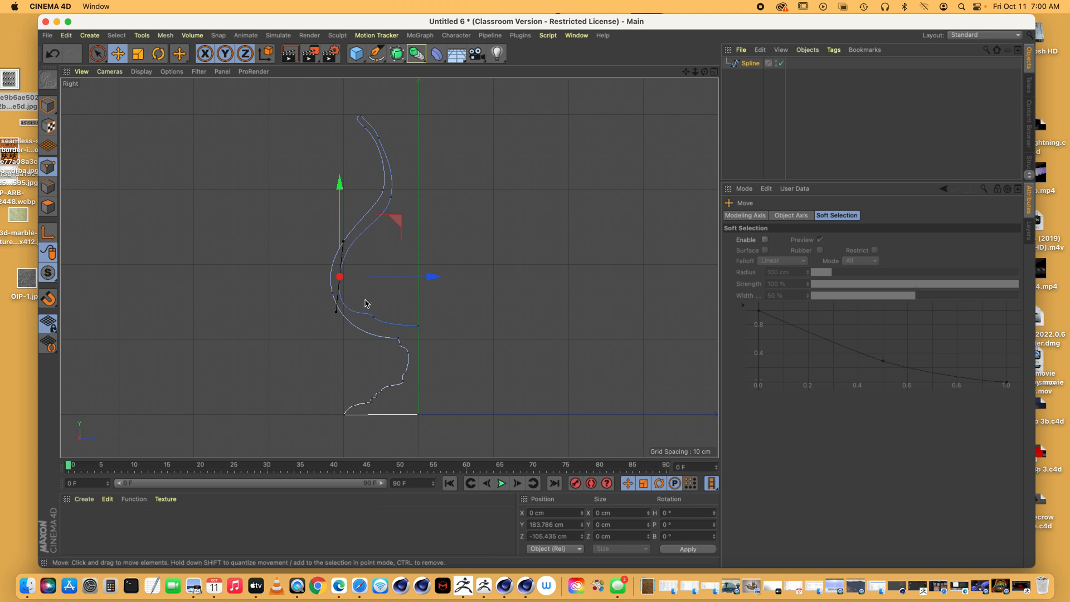
Try deleting the kinked point on the bowl's inner floor, and undo the deletion
{"action": "left_click", "coordinate": [373, 318]}
{"action": "scroll", "coordinate": [507, 279], "scroll_direction": "up", "scroll_amount": 2}
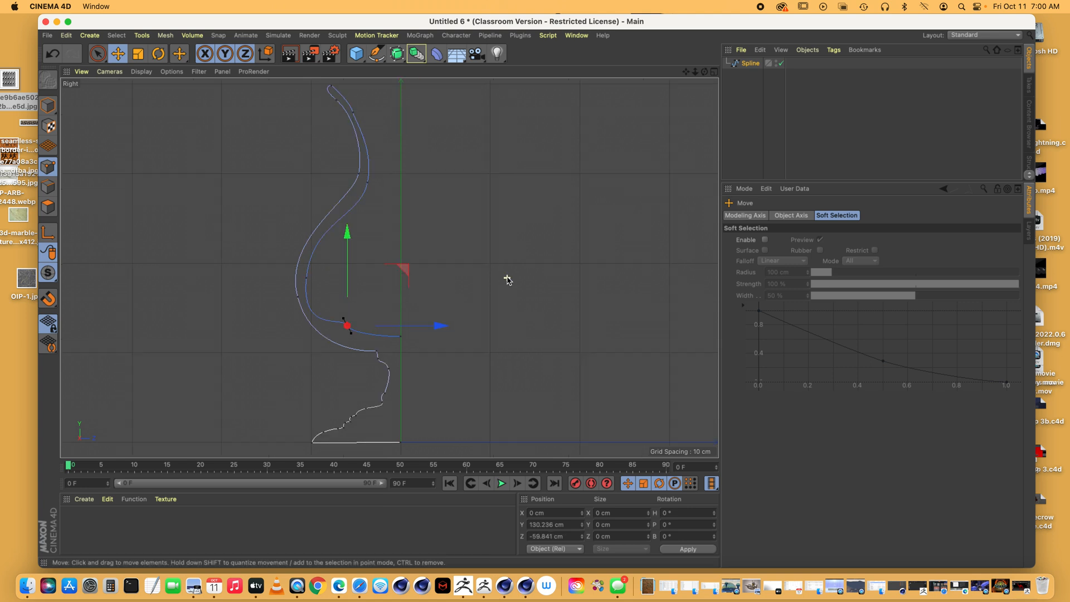
{"action": "scroll", "coordinate": [390, 267], "scroll_direction": "up", "scroll_amount": 4}
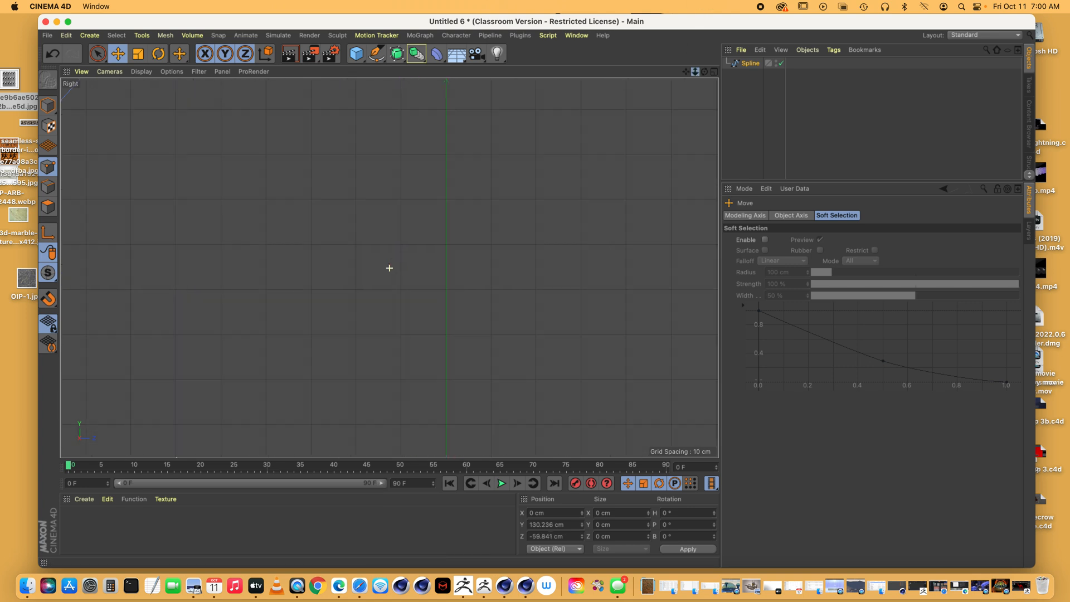
{"action": "left_click_drag", "start_coordinate": [685, 71], "coordinate": [764, 17]}
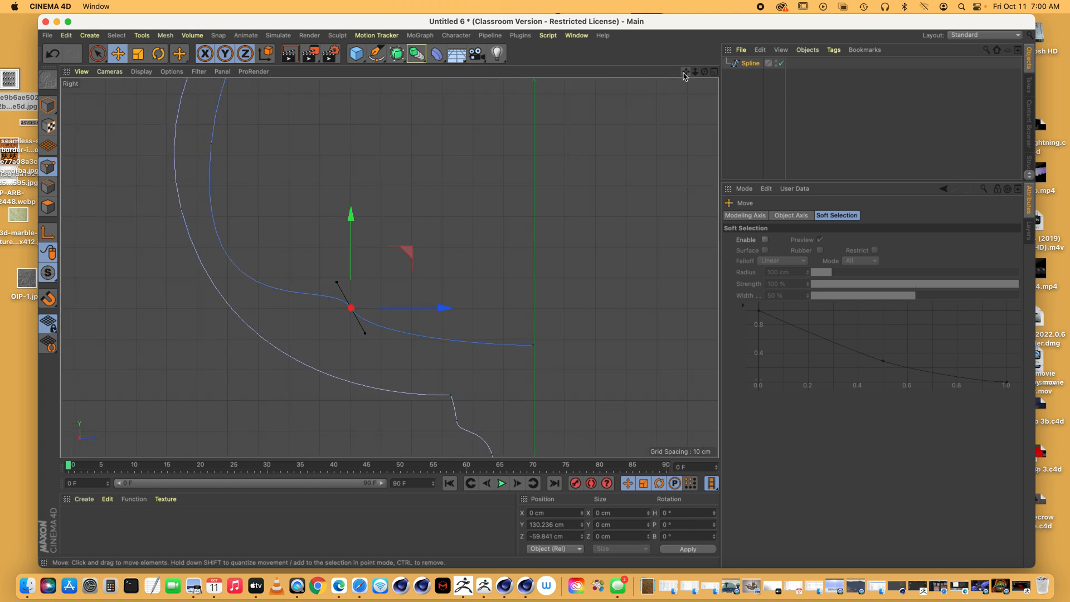
{"action": "key", "text": "Delete"}
{"action": "key", "text": "super+z"}
{"action": "left_click_drag", "start_coordinate": [686, 72], "coordinate": [721, 107]}
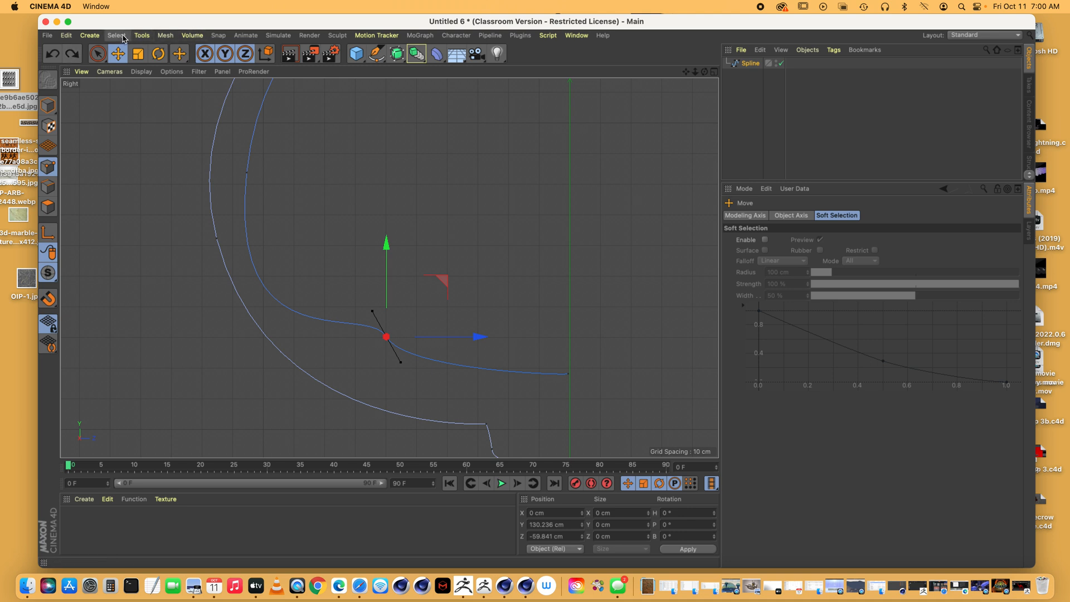
Apply Hard Interpolation to the inner floor point and raise it to about Y 157 cm
{"action": "left_click", "coordinate": [142, 36]}
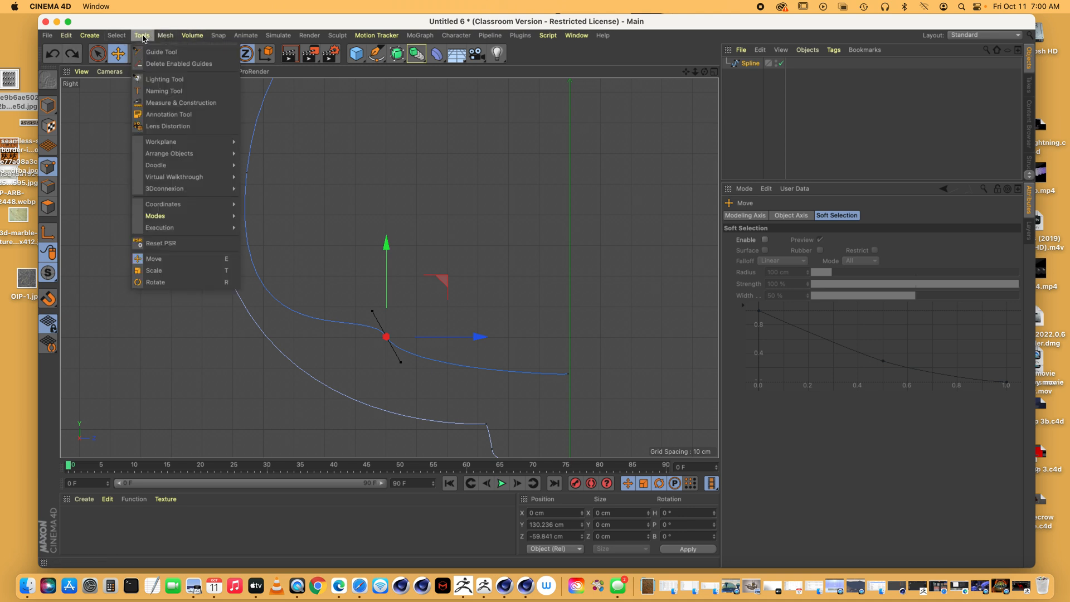
{"action": "mouse_move", "coordinate": [165, 37]}
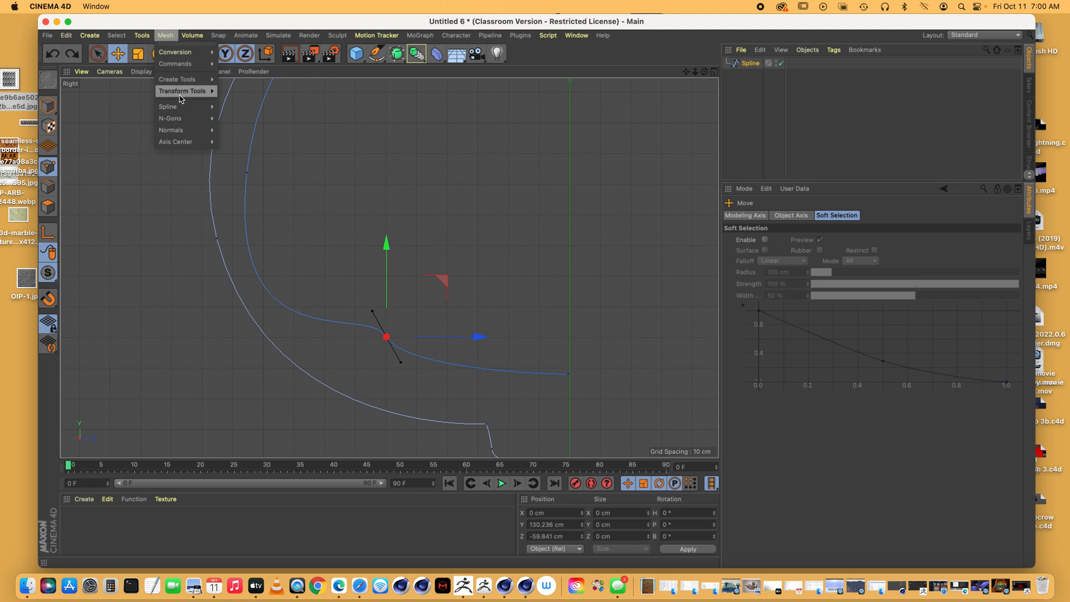
{"action": "mouse_move", "coordinate": [180, 109]}
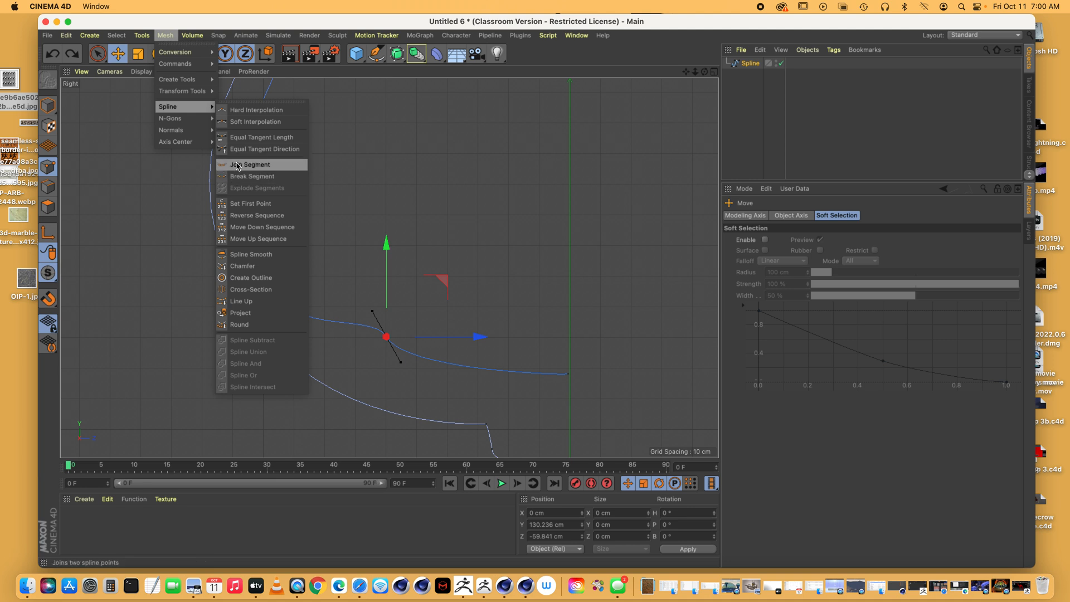
{"action": "left_click", "coordinate": [228, 114]}
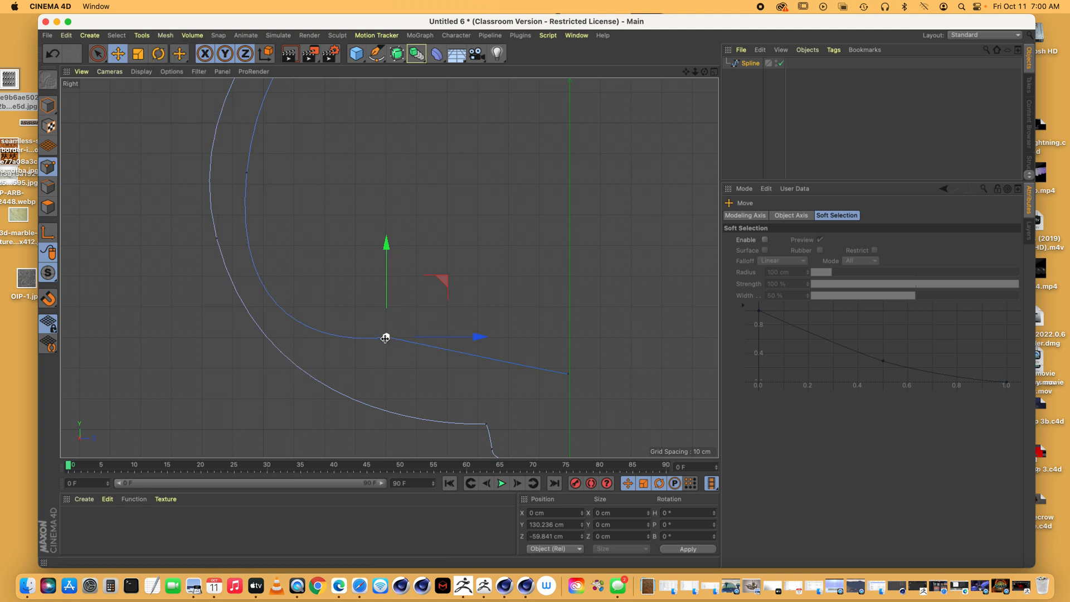
{"action": "left_click_drag", "start_coordinate": [386, 254], "coordinate": [370, 164]}
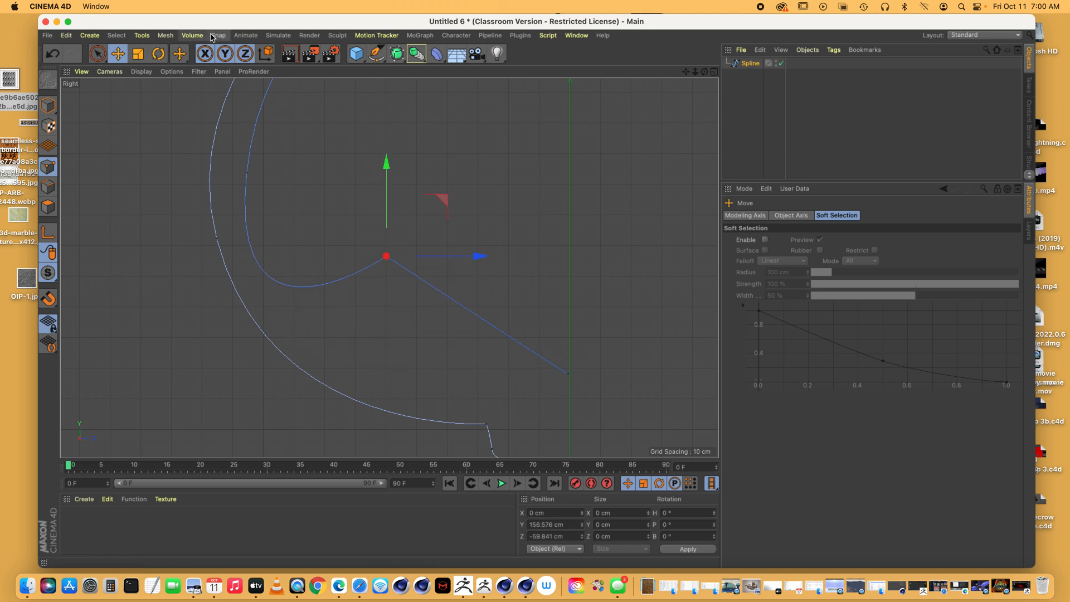
Apply Soft Interpolation to the inner floor point, adjust its tangent and lower the point
{"action": "left_click", "coordinate": [165, 35]}
{"action": "mouse_move", "coordinate": [171, 53]}
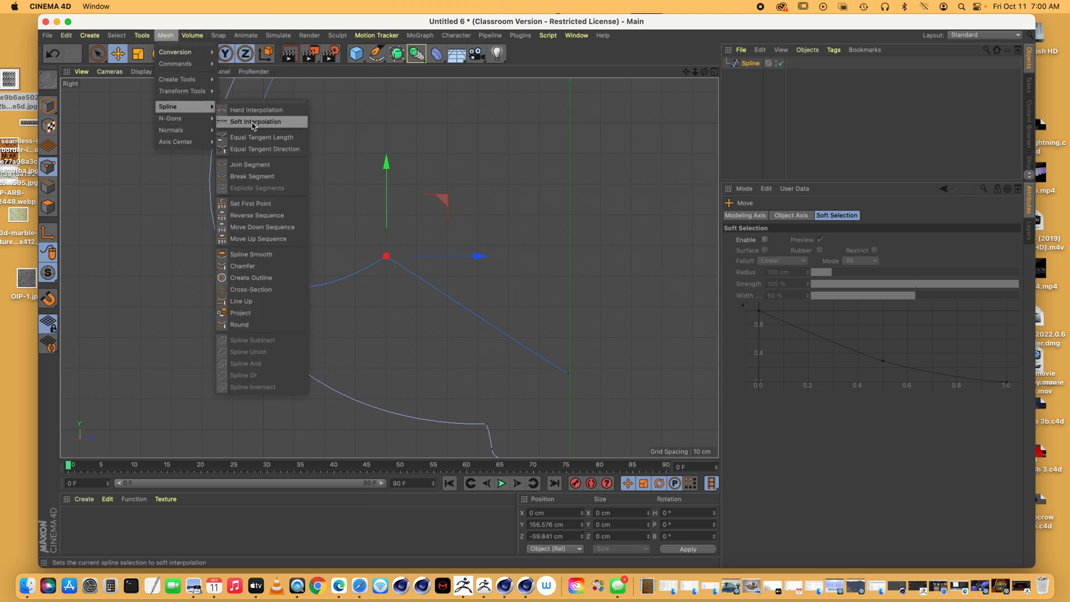
{"action": "left_click", "coordinate": [252, 122]}
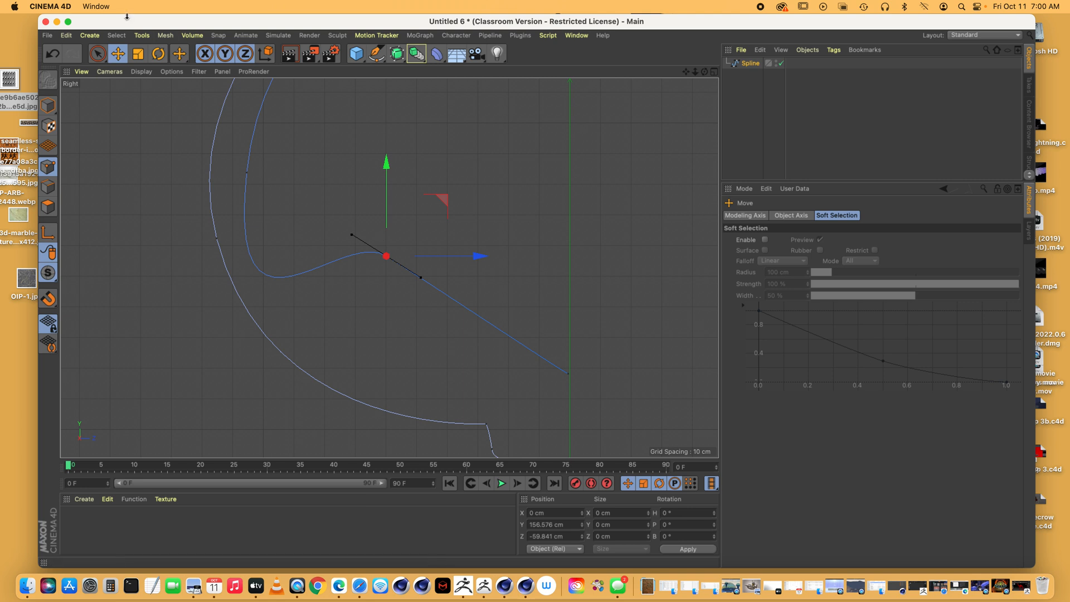
{"action": "left_click_drag", "start_coordinate": [351, 239], "coordinate": [324, 256]}
{"action": "left_click_drag", "start_coordinate": [383, 165], "coordinate": [383, 218]}
{"action": "left_click_drag", "start_coordinate": [325, 312], "coordinate": [365, 310]}
Delete the kinked point on the inner floor and lengthen the inner bowl point's lower tangent to round the bowl
{"action": "key", "text": "Delete"}
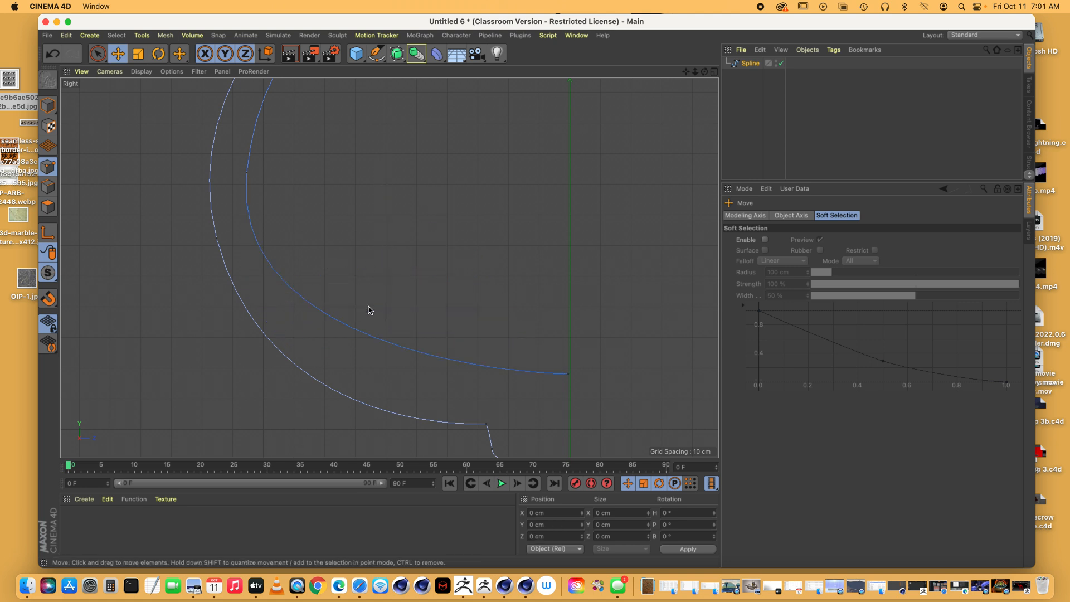
{"action": "left_click_drag", "start_coordinate": [246, 173], "coordinate": [246, 314]}
Move the inner wall's end point near the centre axis vertically to about Y 119 cm
{"action": "left_click", "coordinate": [568, 374]}
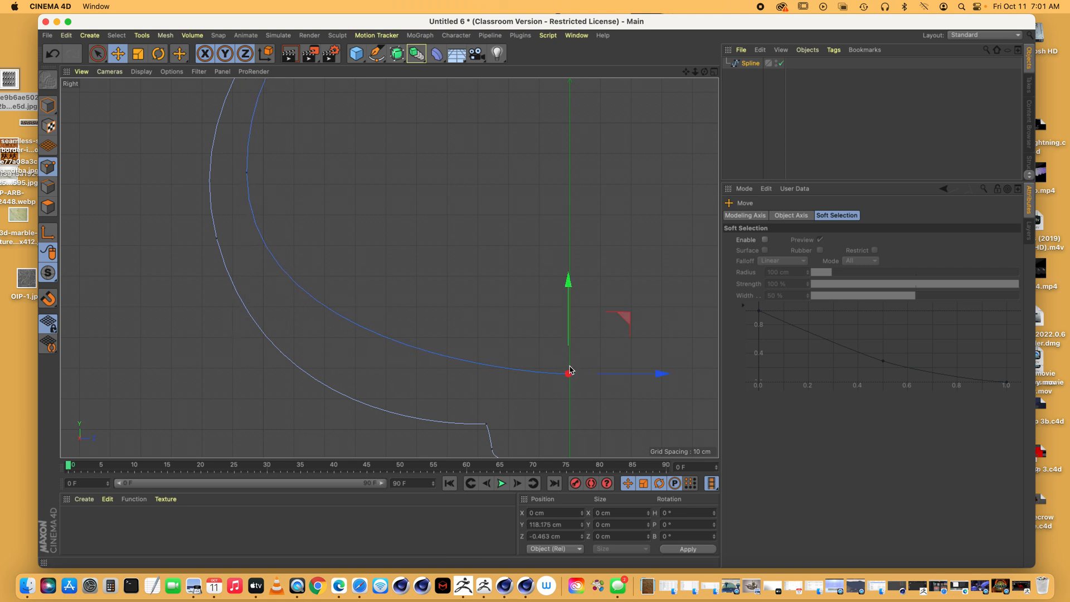
{"action": "left_click_drag", "start_coordinate": [568, 279], "coordinate": [568, 307]}
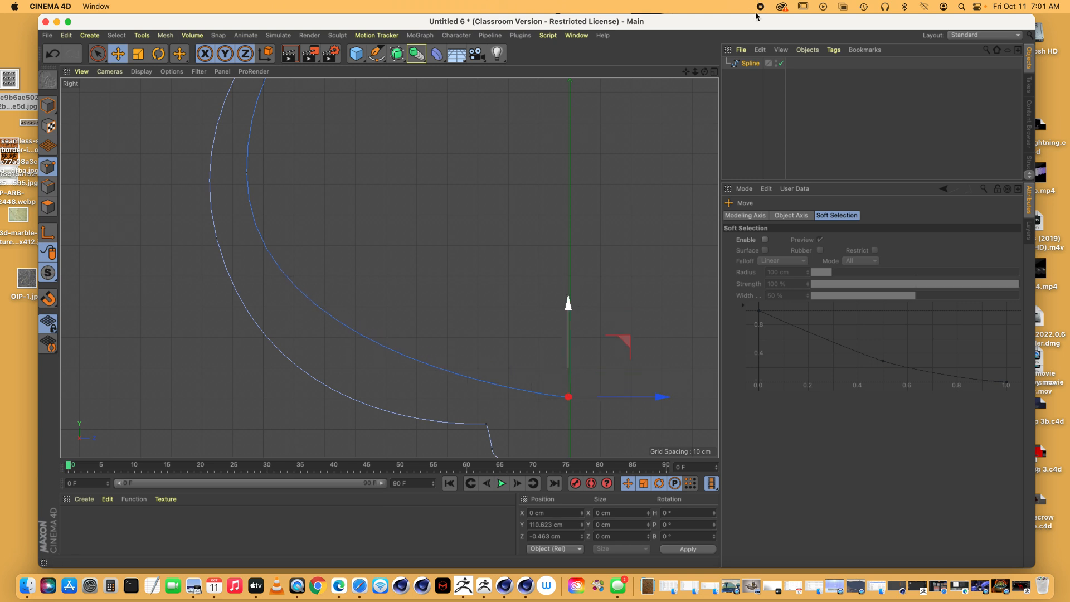
{"action": "left_click_drag", "start_coordinate": [695, 72], "coordinate": [293, 281]}
{"action": "mouse_move", "coordinate": [493, 307]}
{"action": "left_mouse_down"}
{"action": "mouse_move", "coordinate": [421, 312]}
{"action": "mouse_move", "coordinate": [492, 306]}
{"action": "left_mouse_up"}
{"action": "left_click_drag", "start_coordinate": [403, 213], "coordinate": [404, 163]}
{"action": "left_click_drag", "start_coordinate": [694, 72], "coordinate": [710, 131]}
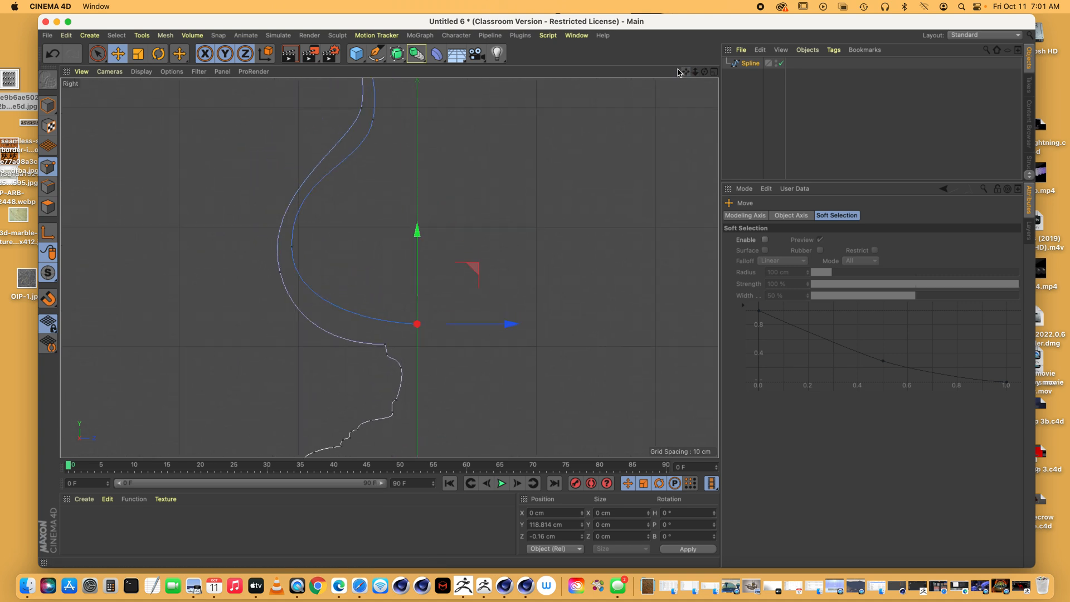
Move the inner bowl point inward to about Z -102 cm and adjust its lower tangent and the inner neck point's tangent
{"action": "left_click", "coordinate": [290, 249]}
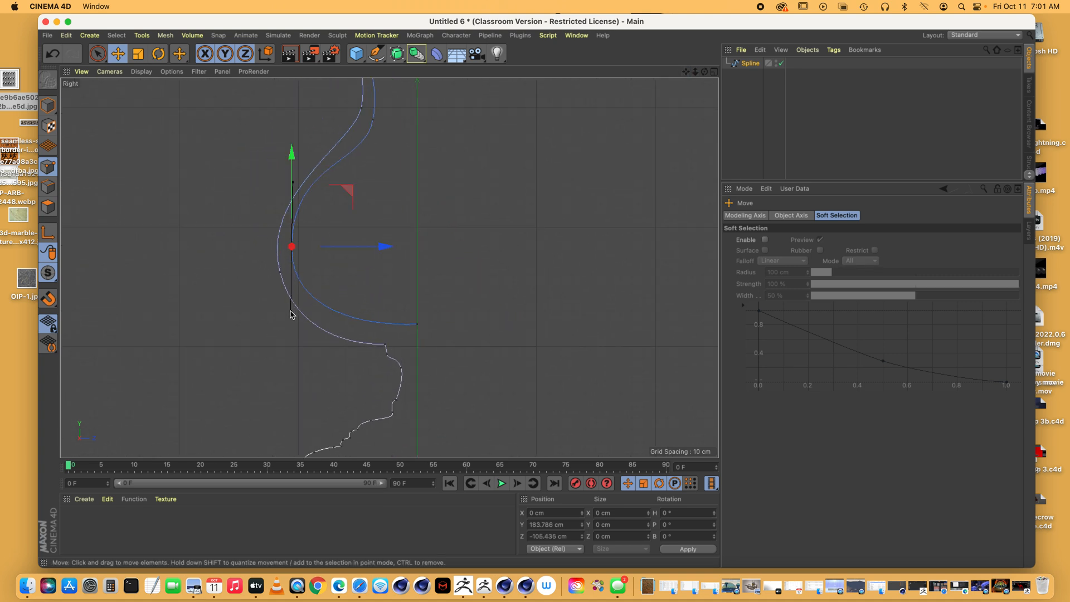
{"action": "left_click_drag", "start_coordinate": [290, 318], "coordinate": [291, 312]}
{"action": "left_click_drag", "start_coordinate": [389, 246], "coordinate": [393, 247]}
{"action": "left_click", "coordinate": [372, 120]}
{"action": "left_click_drag", "start_coordinate": [367, 158], "coordinate": [370, 143]}
Reposition the inner wall point below the rim to about Z -50 cm and tilt its tangent to follow the outer wall
{"action": "left_click_drag", "start_coordinate": [685, 73], "coordinate": [671, 73]}
{"action": "left_click_drag", "start_coordinate": [343, 165], "coordinate": [340, 169]}
{"action": "left_click", "coordinate": [325, 164]}
{"action": "left_click_drag", "start_coordinate": [410, 166], "coordinate": [417, 165]}
{"action": "left_click_drag", "start_coordinate": [695, 71], "coordinate": [785, 378]}
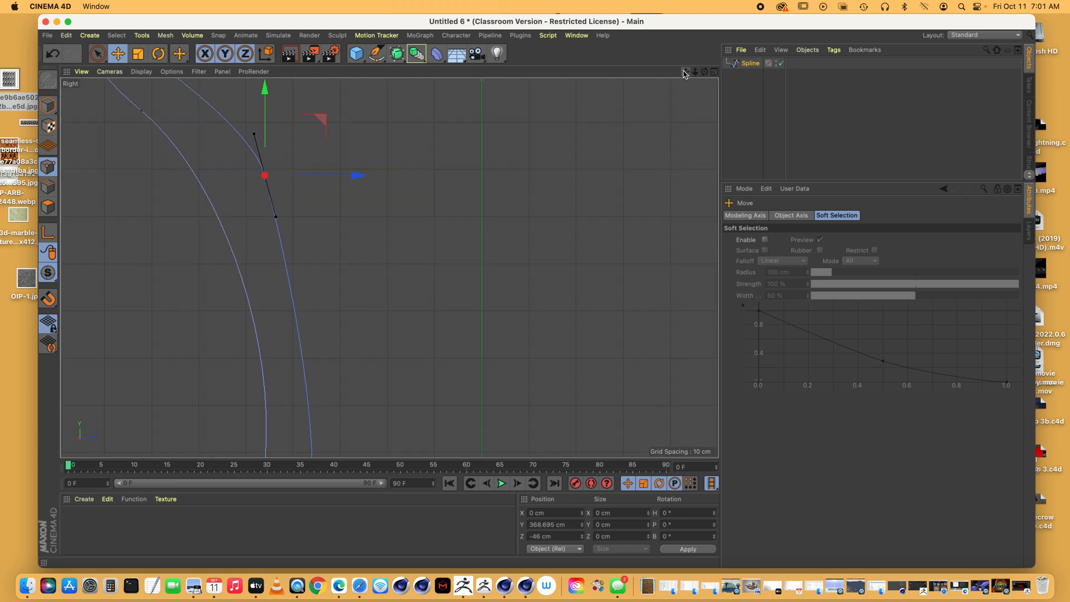
{"action": "left_click_drag", "start_coordinate": [257, 136], "coordinate": [243, 134]}
{"action": "left_click_drag", "start_coordinate": [356, 175], "coordinate": [334, 182]}
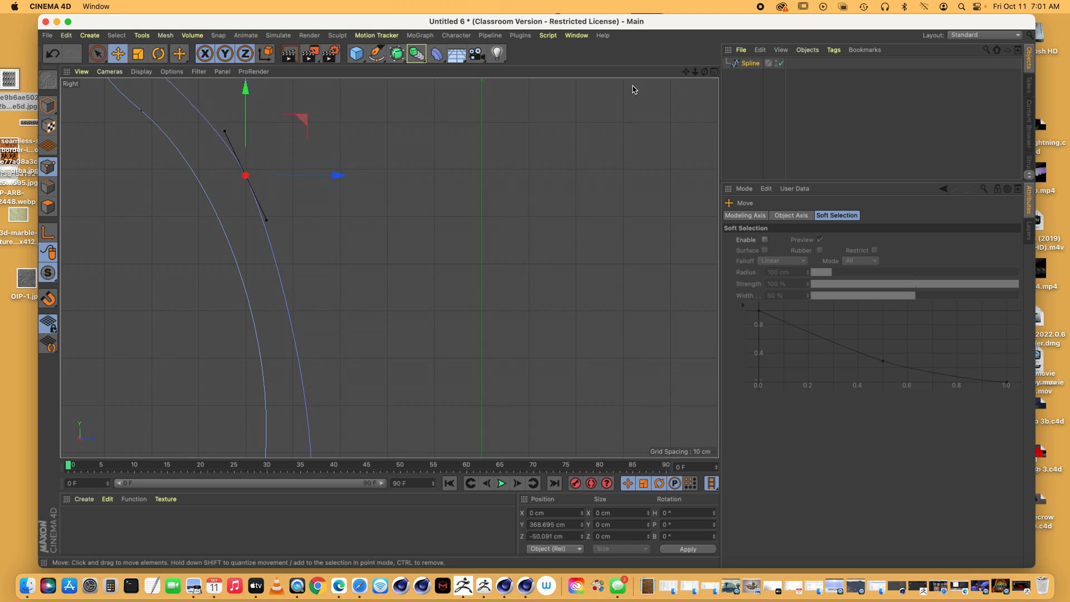
Tilt and shorten the inner neck point's lower tangent to follow the outer wall's curve
{"action": "left_click_drag", "start_coordinate": [695, 72], "coordinate": [477, 305]}
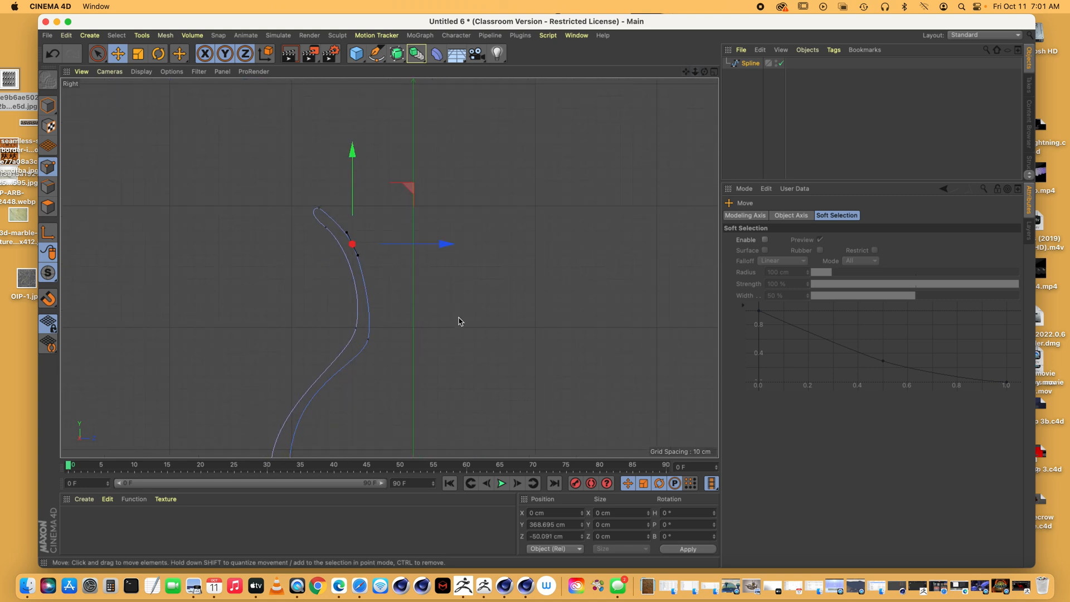
{"action": "left_click", "coordinate": [369, 340]}
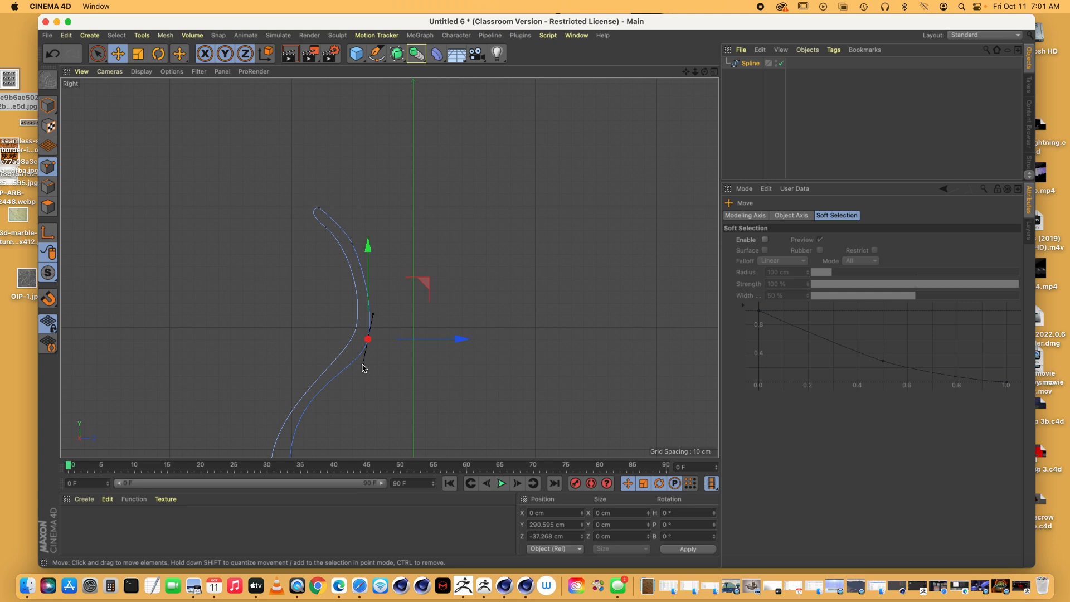
{"action": "left_click_drag", "start_coordinate": [359, 367], "coordinate": [360, 361]}
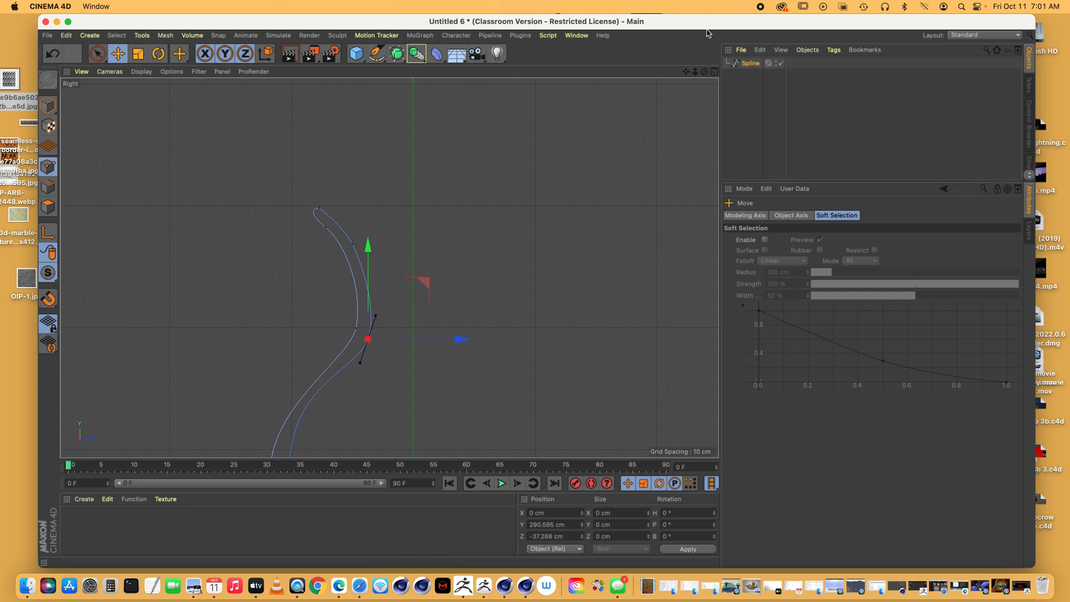
Move the inner bowl point inward to about Z -95 cm to widen the gap between the walls
{"action": "left_click_drag", "start_coordinate": [686, 73], "coordinate": [389, 268]}
{"action": "left_click_drag", "start_coordinate": [286, 390], "coordinate": [286, 388]}
{"action": "left_click", "coordinate": [286, 387]}
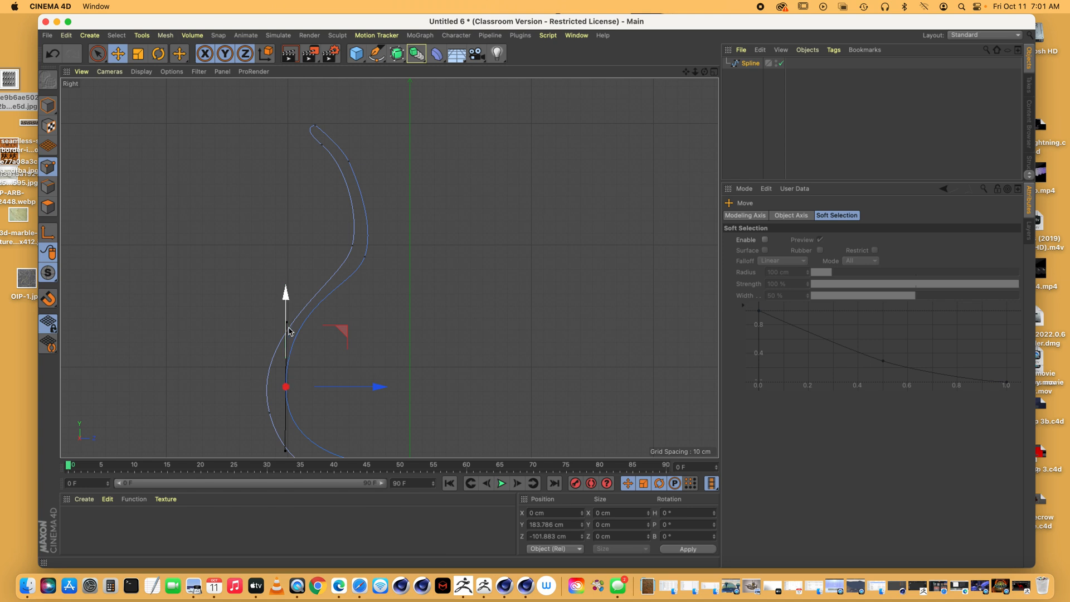
{"action": "left_click_drag", "start_coordinate": [382, 394], "coordinate": [391, 393]}
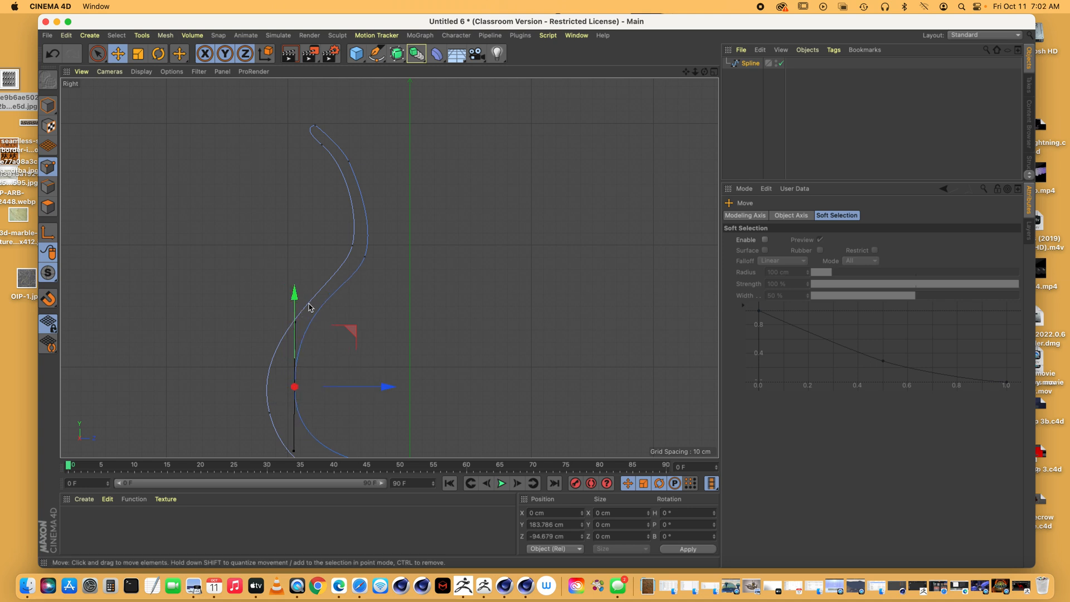
With the Pen tool, lengthen the inner neck point's lower tangent and tilt it toward the bowl
{"action": "left_click", "coordinate": [166, 36]}
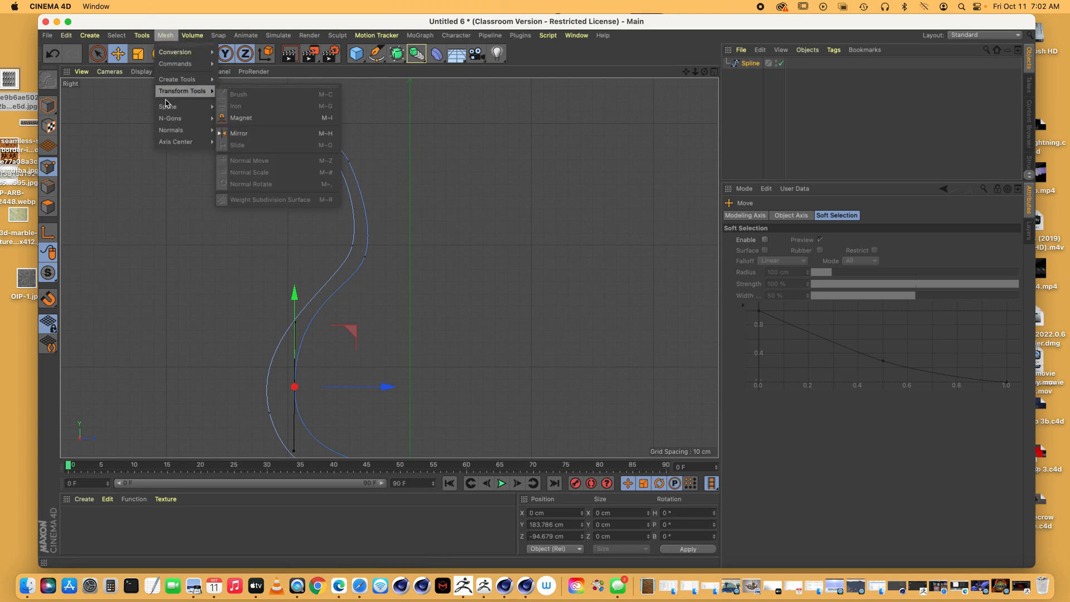
{"action": "mouse_move", "coordinate": [167, 109]}
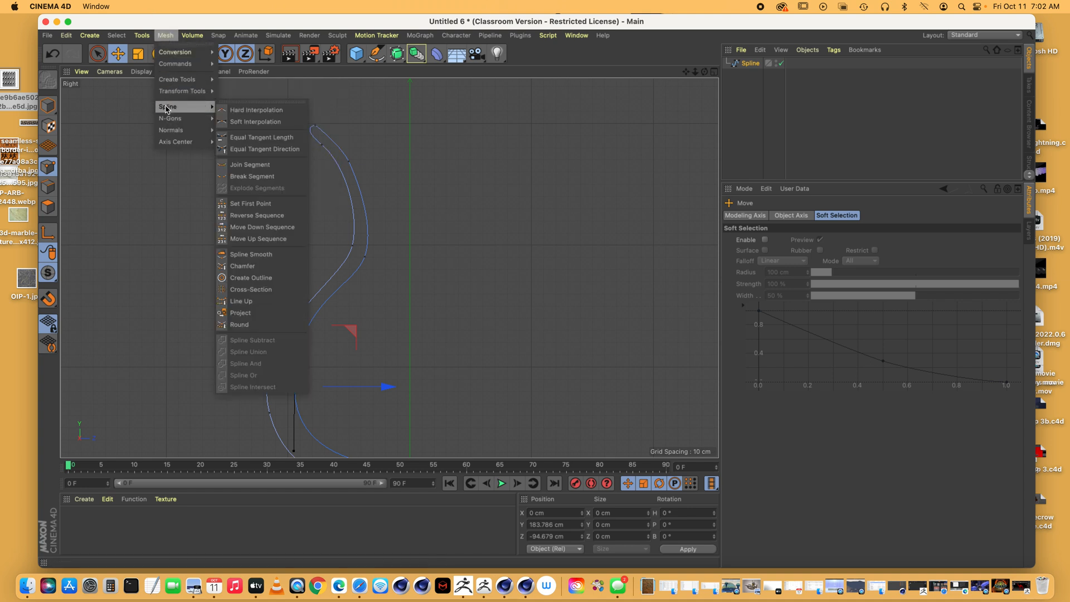
{"action": "left_click", "coordinate": [374, 55]}
{"action": "left_click_drag", "start_coordinate": [376, 54], "coordinate": [410, 78]}
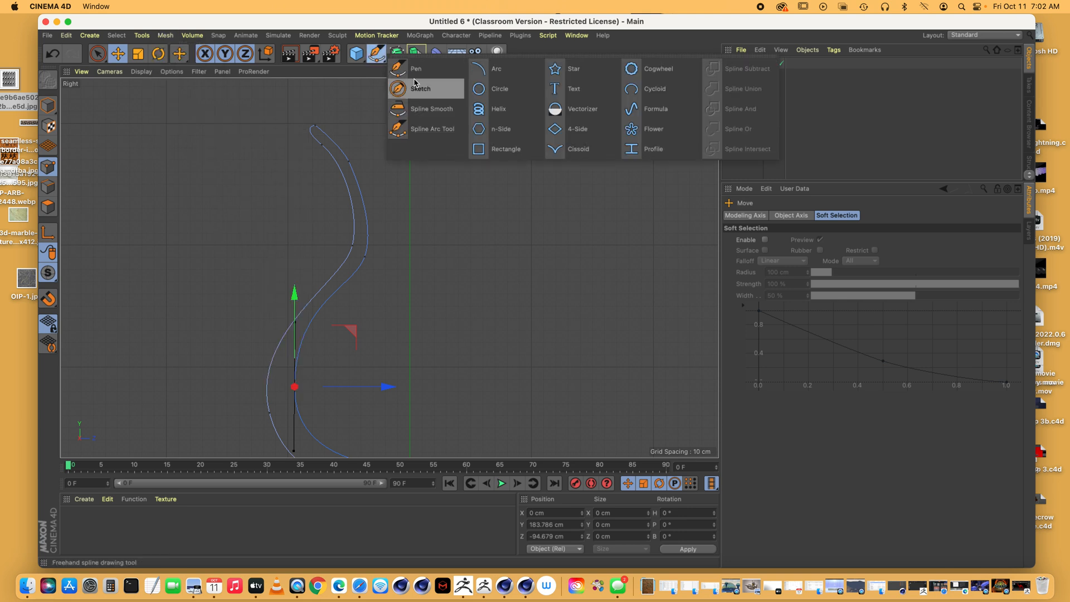
{"action": "left_click", "coordinate": [415, 68]}
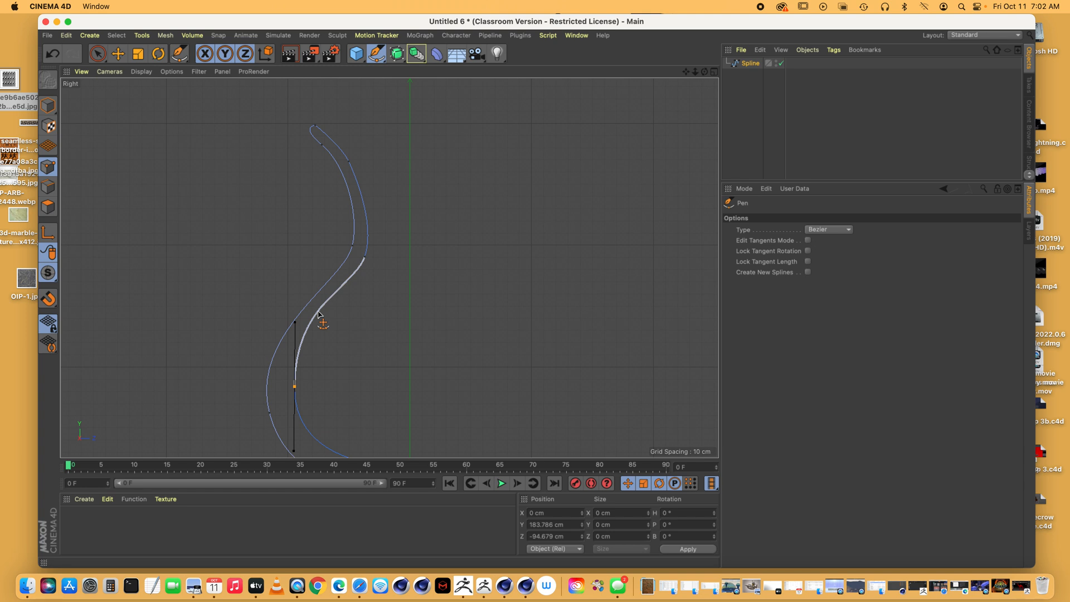
{"action": "left_click", "coordinate": [319, 314]}
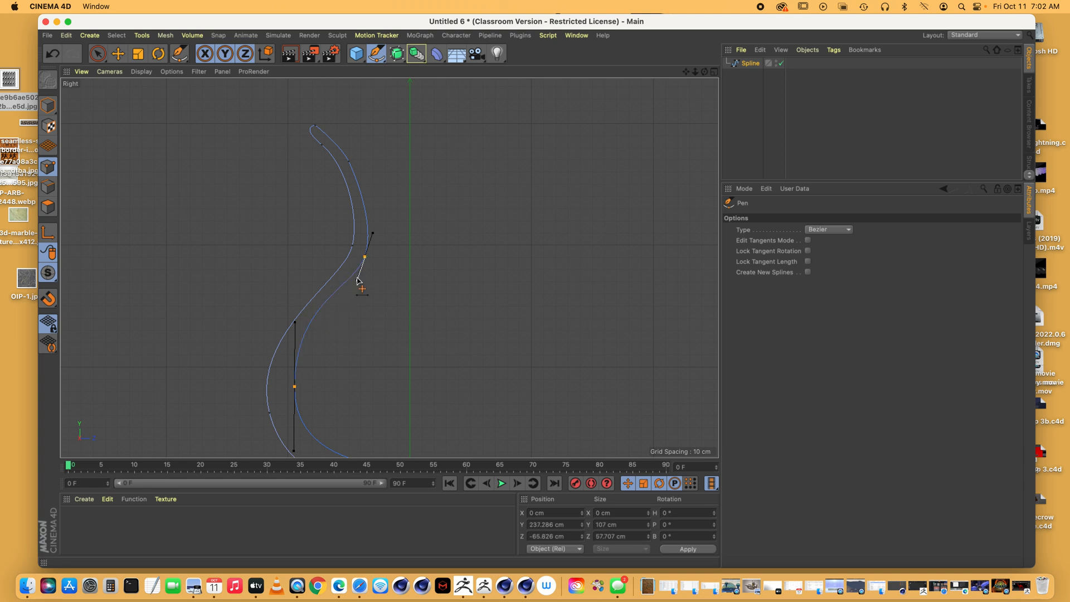
{"action": "left_click_drag", "start_coordinate": [357, 282], "coordinate": [344, 289]}
{"action": "left_click_drag", "start_coordinate": [340, 299], "coordinate": [335, 311]}
Try the Spline Smooth brush along the neck and up toward the rim, and undo the stroke
{"action": "left_click", "coordinate": [376, 54]}
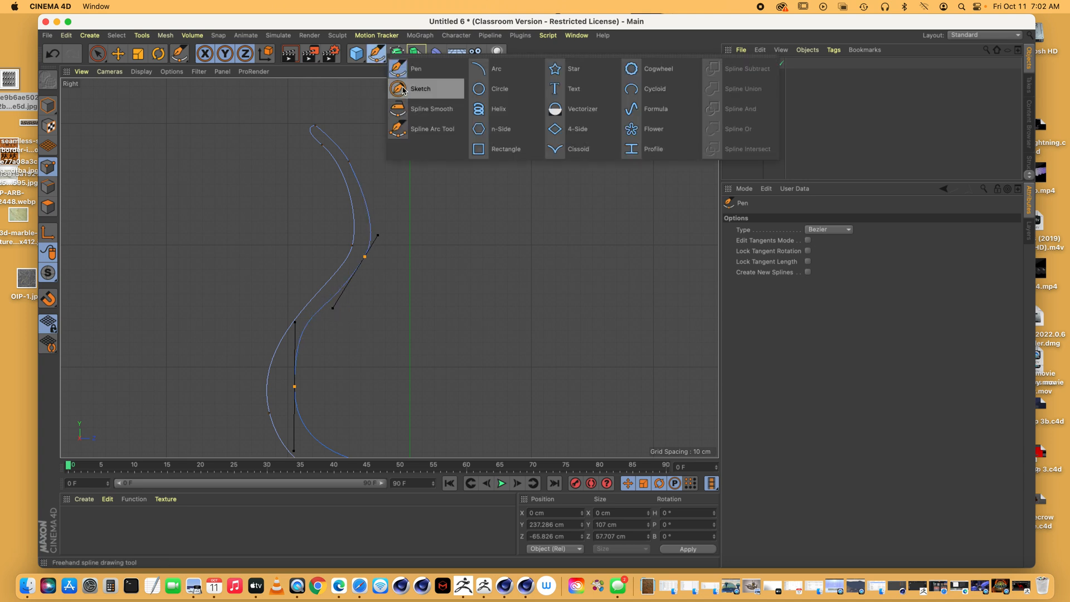
{"action": "left_click", "coordinate": [411, 111]}
{"action": "mouse_move", "coordinate": [359, 279]}
{"action": "left_mouse_down"}
{"action": "mouse_move", "coordinate": [307, 378]}
{"action": "mouse_move", "coordinate": [362, 281]}
{"action": "mouse_move", "coordinate": [376, 221]}
{"action": "mouse_move", "coordinate": [371, 181]}
{"action": "mouse_move", "coordinate": [341, 127]}
{"action": "mouse_move", "coordinate": [322, 125]}
{"action": "left_mouse_up"}
{"action": "key", "text": "super+z"}
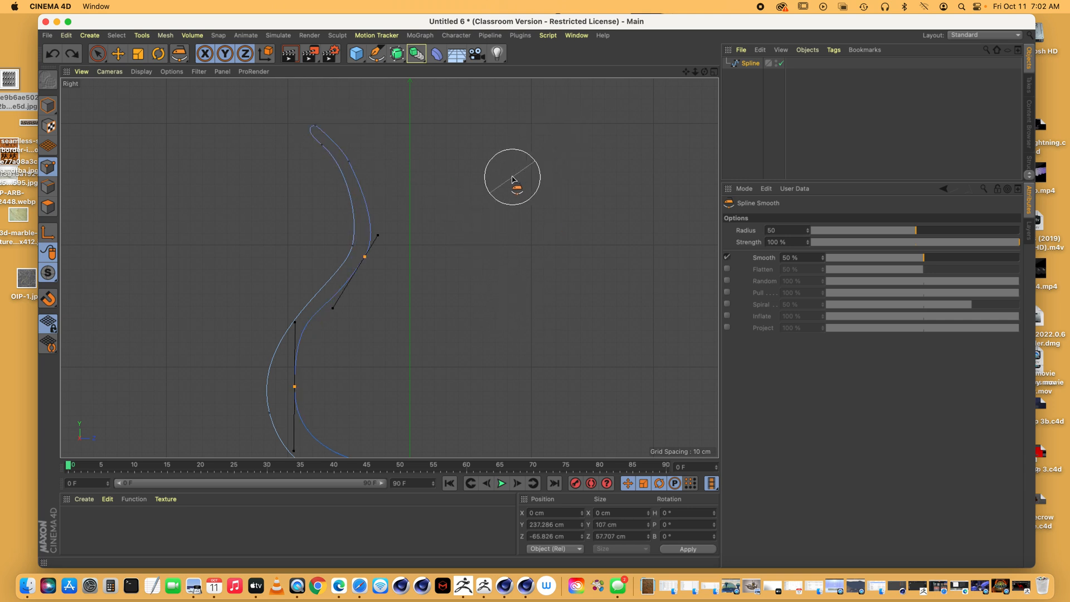
Break the spline at the selected inner neck and bowl points and smooth the neck curves with Spline Smooth
{"action": "left_click", "coordinate": [376, 53]}
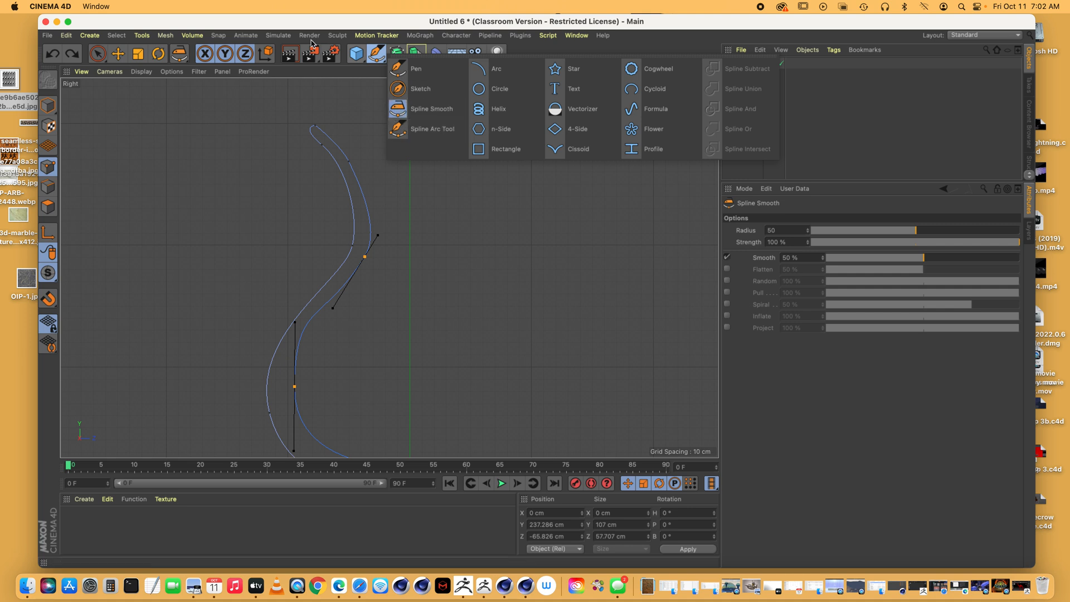
{"action": "left_click", "coordinate": [163, 37]}
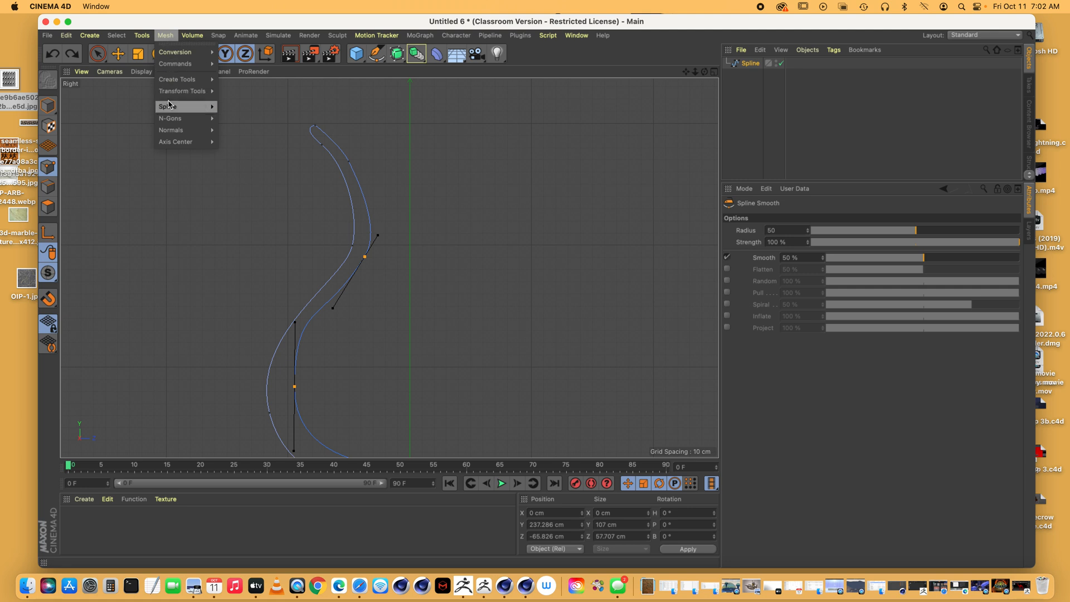
{"action": "mouse_move", "coordinate": [175, 106]}
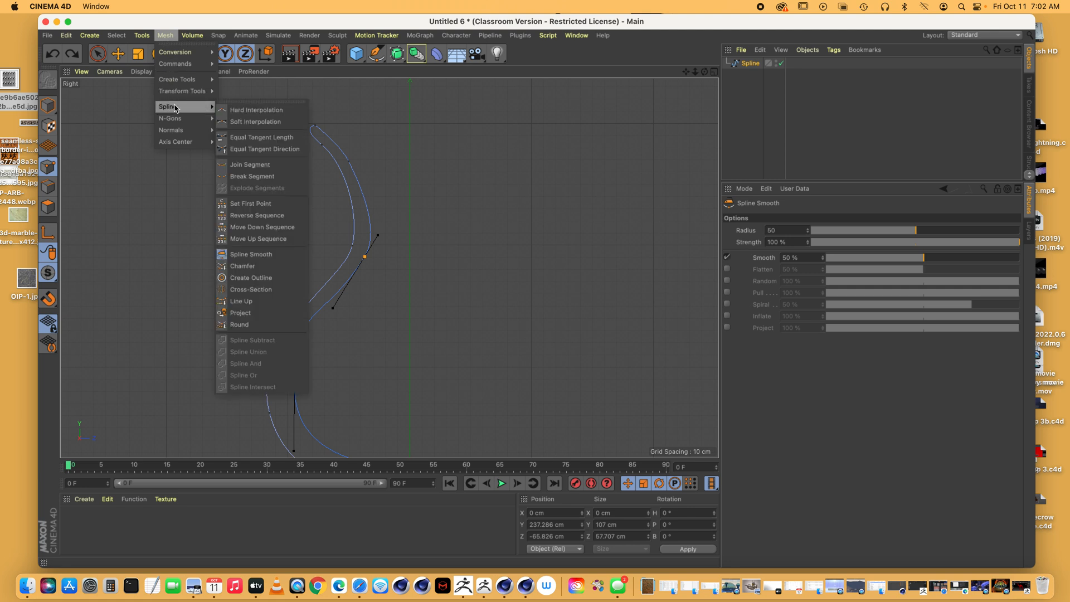
{"action": "left_click", "coordinate": [245, 177]}
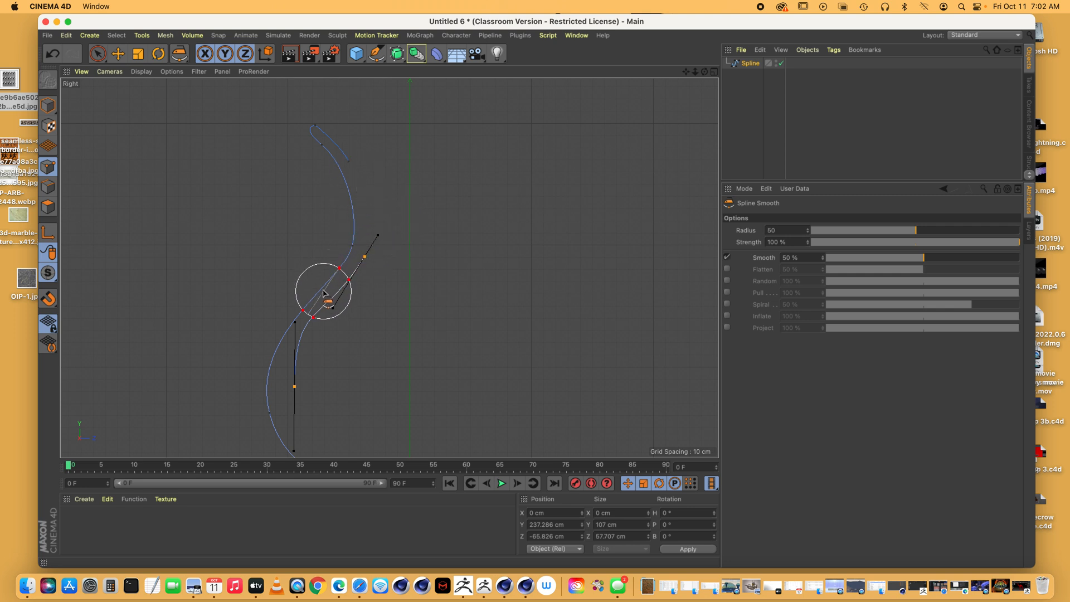
{"action": "left_click_drag", "start_coordinate": [348, 248], "coordinate": [342, 256]}
Select the outer wall's neck point with the Move tool and break the spline segment there
{"action": "left_click_drag", "start_coordinate": [179, 54], "coordinate": [211, 74]}
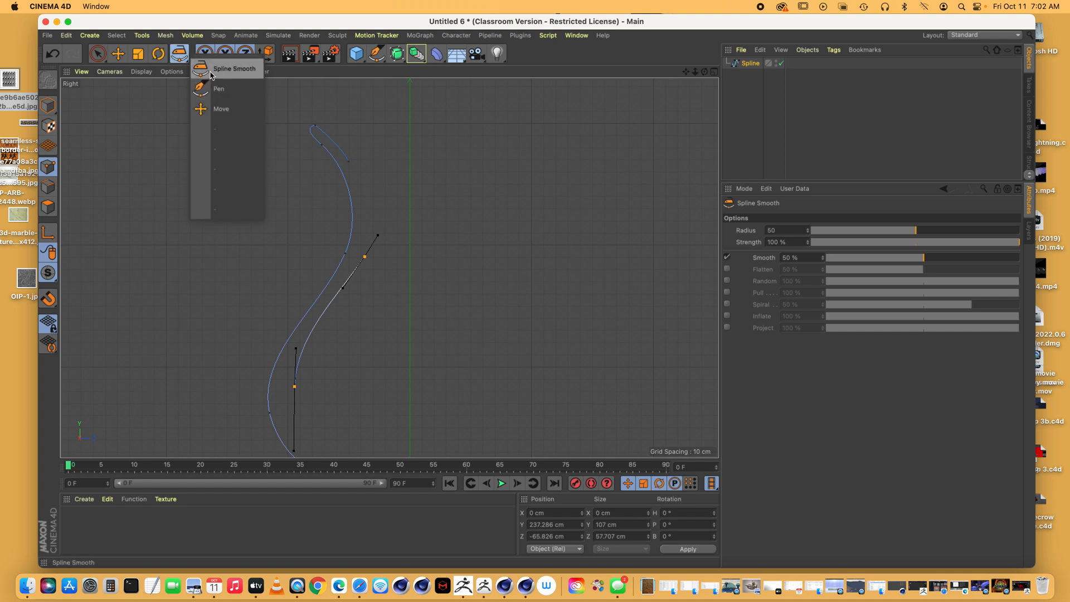
{"action": "left_click", "coordinate": [165, 35]}
{"action": "left_click", "coordinate": [118, 54]}
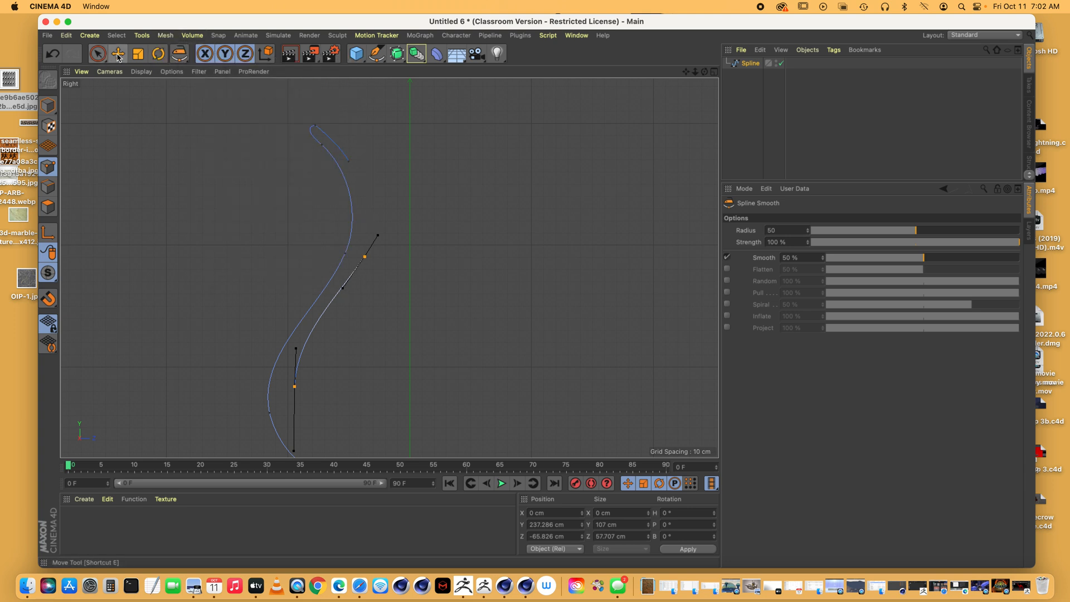
{"action": "left_click", "coordinate": [345, 254]}
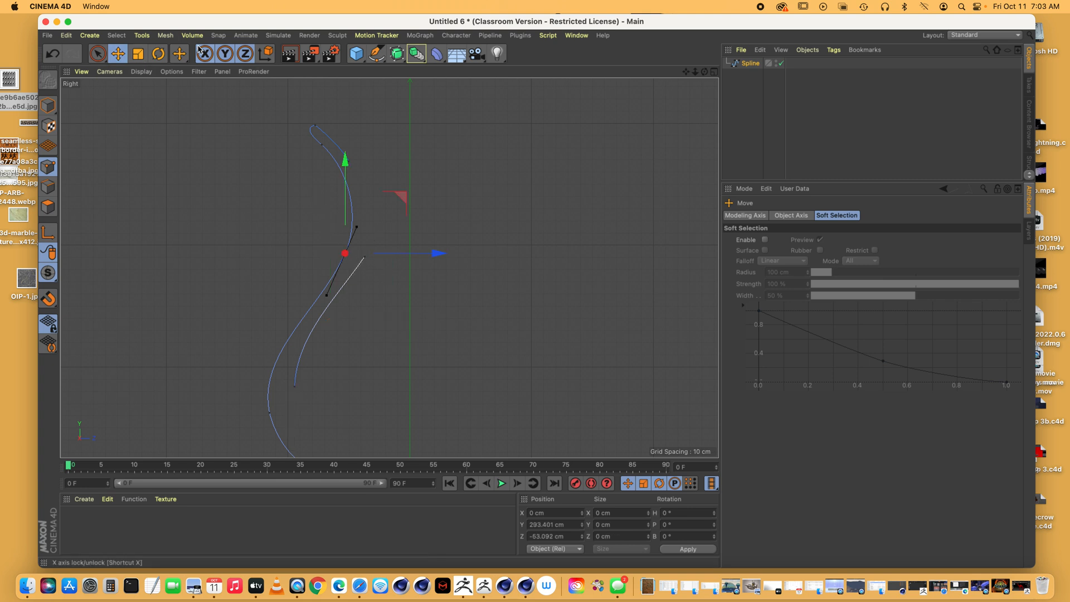
{"action": "left_click", "coordinate": [165, 35]}
{"action": "mouse_move", "coordinate": [184, 110]}
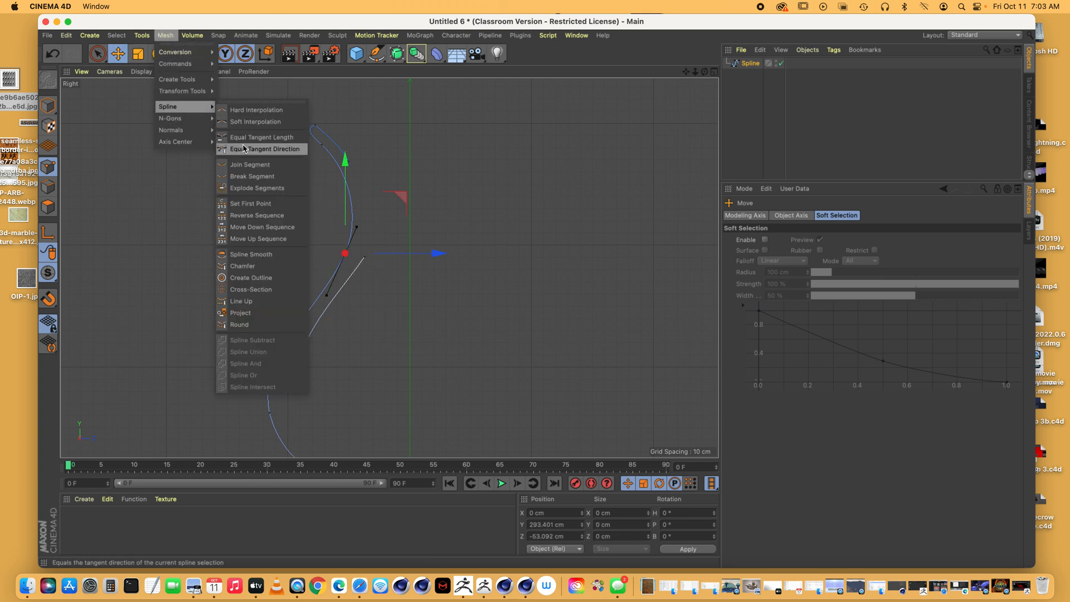
{"action": "left_click", "coordinate": [251, 177]}
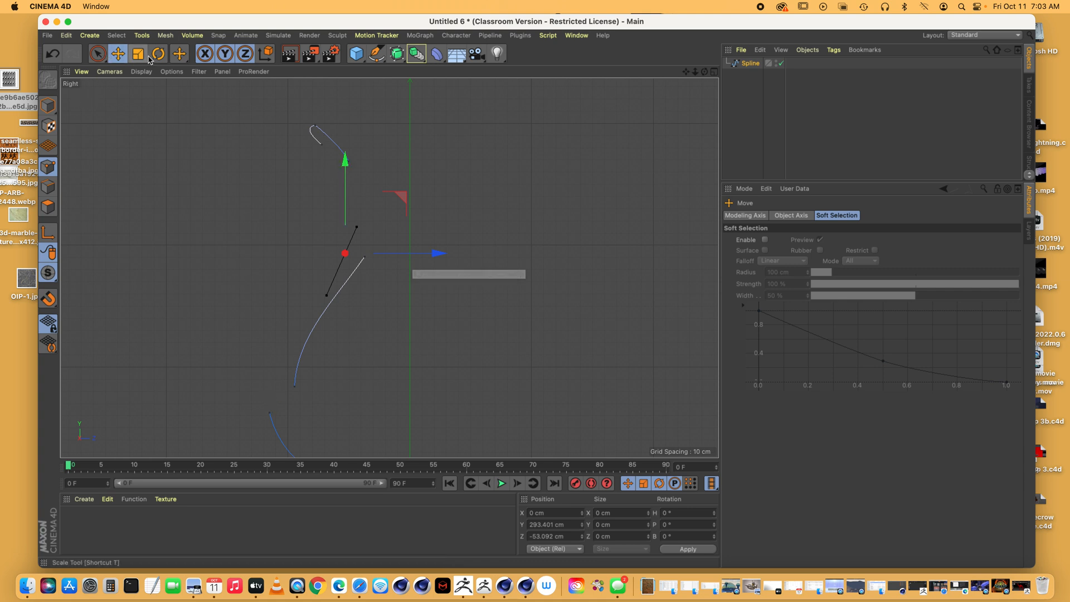
With the Pen tool, drag the detached inner segment's upper end down and extend the upper inner wall with points at about Y 317 and 250 cm
{"action": "left_click", "coordinate": [372, 59]}
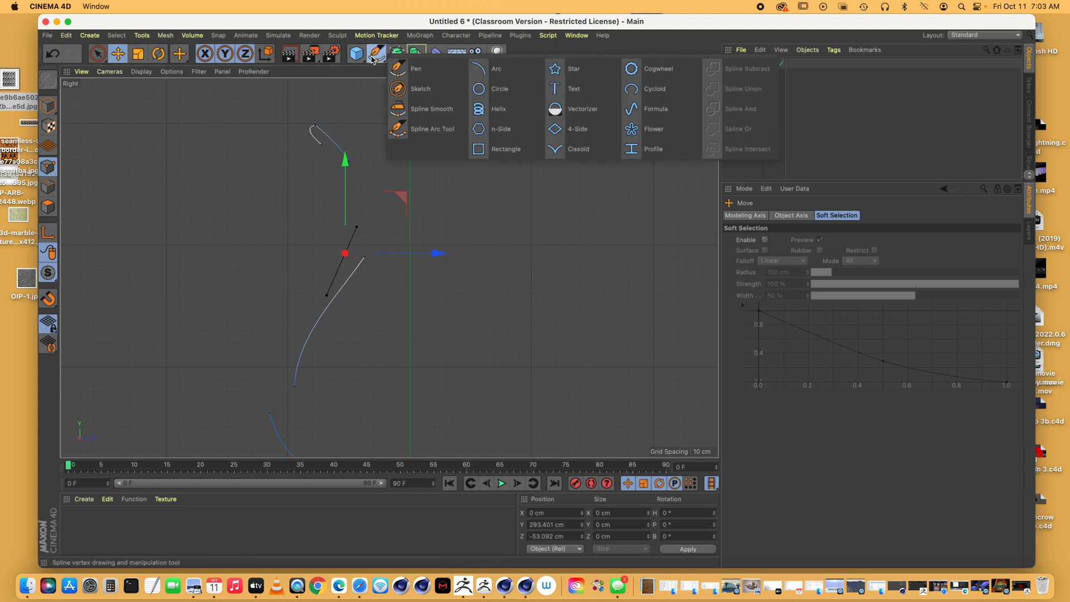
{"action": "left_click", "coordinate": [415, 69]}
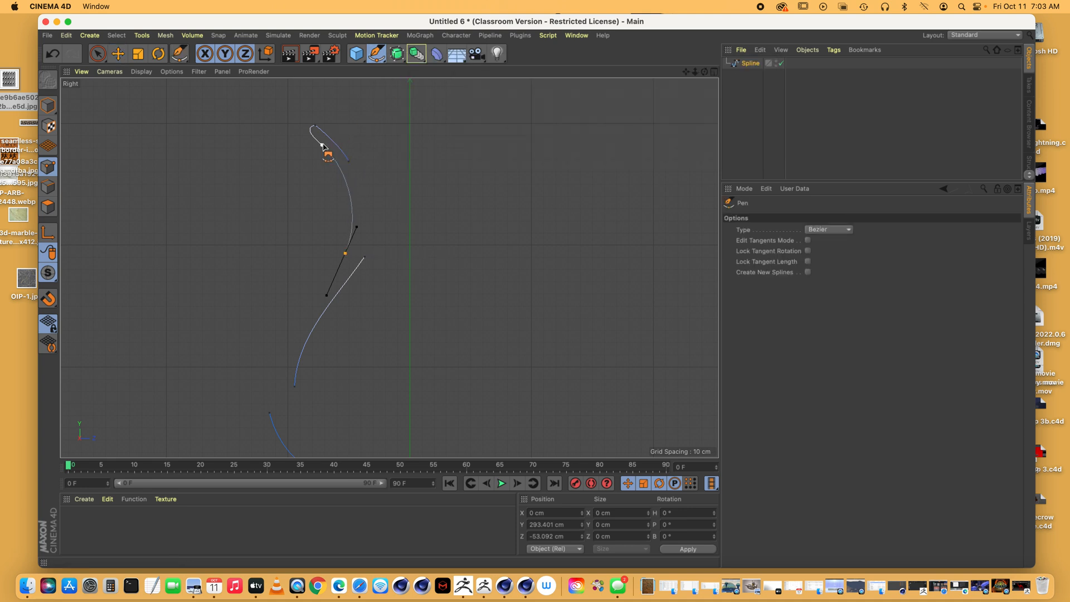
{"action": "left_click", "coordinate": [323, 145]}
{"action": "left_click_drag", "start_coordinate": [365, 257], "coordinate": [337, 389]}
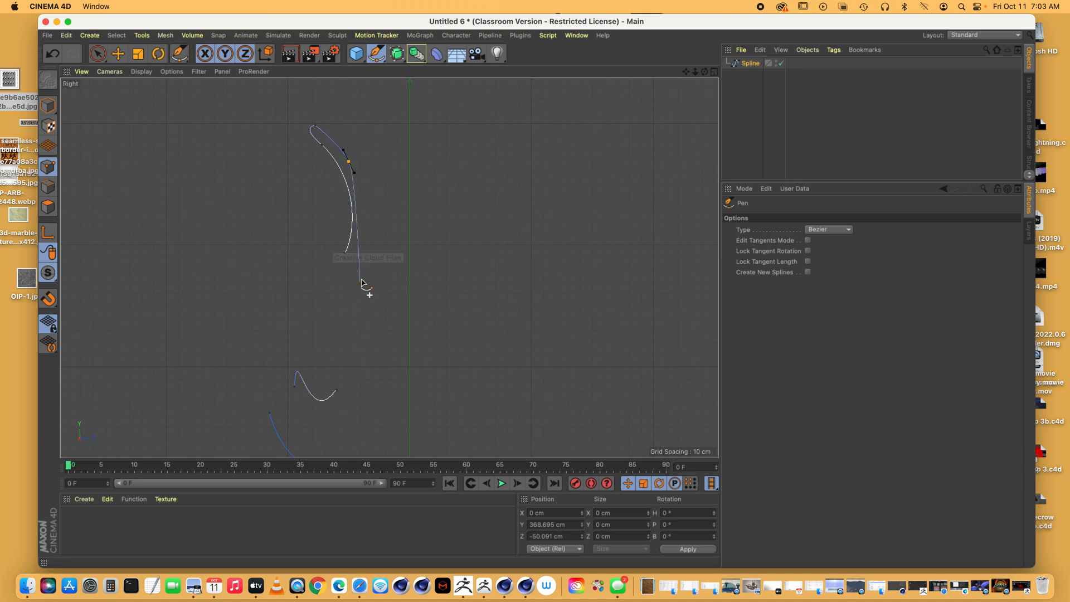
{"action": "left_click_drag", "start_coordinate": [370, 223], "coordinate": [367, 239]}
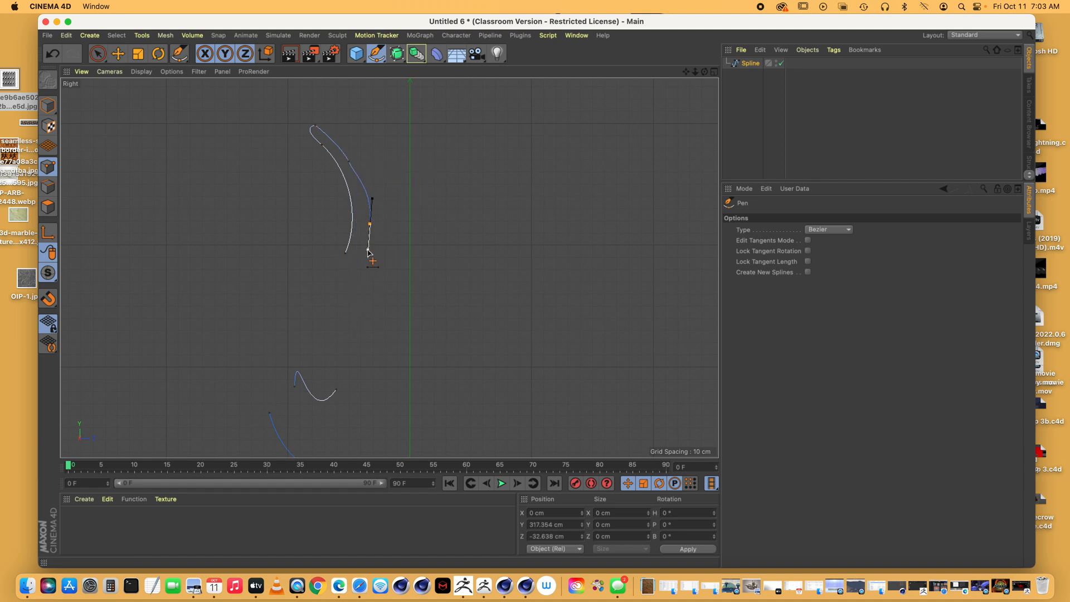
{"action": "left_click", "coordinate": [360, 306]}
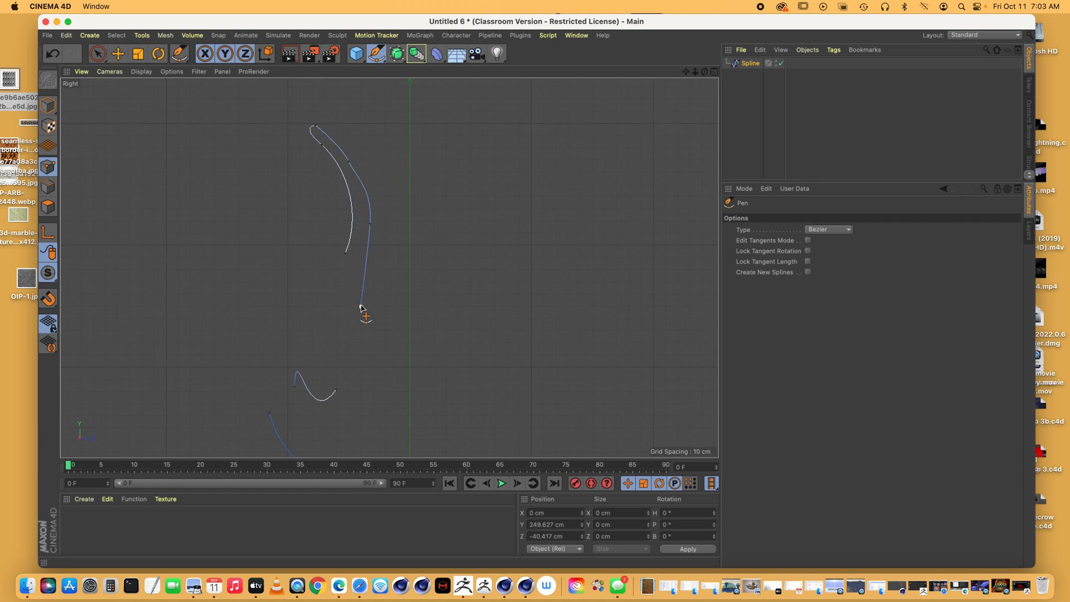
Draw a separate three-point Bezier spline running from the neck down to the bowl with the Pen tool
{"action": "left_click", "coordinate": [357, 59]}
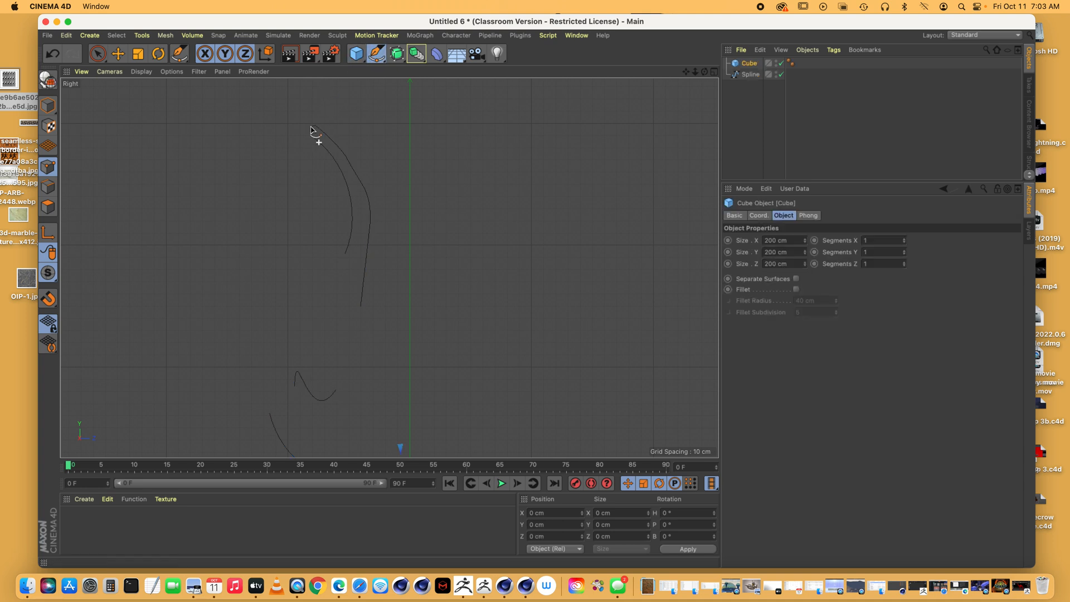
{"action": "left_click_drag", "start_coordinate": [175, 56], "coordinate": [217, 66]}
{"action": "left_click", "coordinate": [335, 277]}
{"action": "left_click_drag", "start_coordinate": [316, 318], "coordinate": [296, 344]}
{"action": "left_click", "coordinate": [293, 358]}
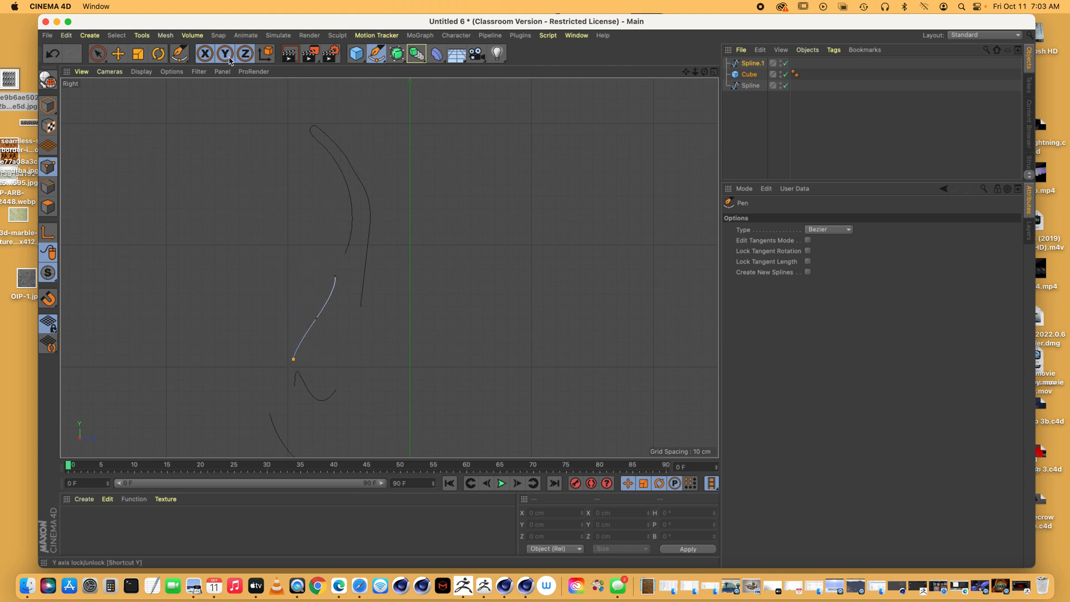
Try to move the new spline's upper end toward the open lower end of the upper wall, and undo each move
{"action": "left_click", "coordinate": [117, 53]}
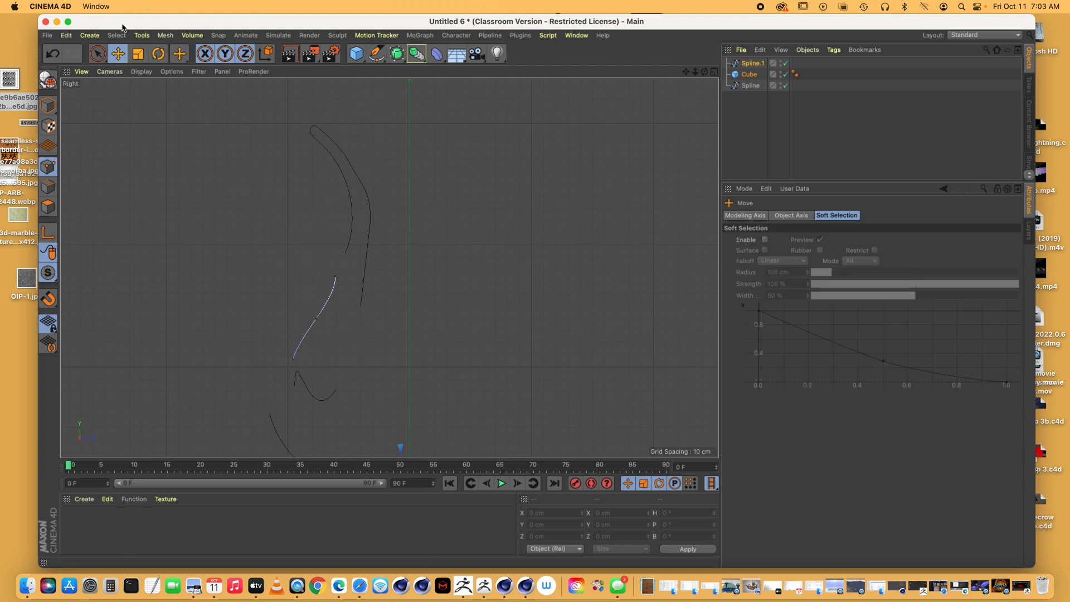
{"action": "left_click", "coordinate": [97, 53]}
{"action": "left_click", "coordinate": [332, 276]}
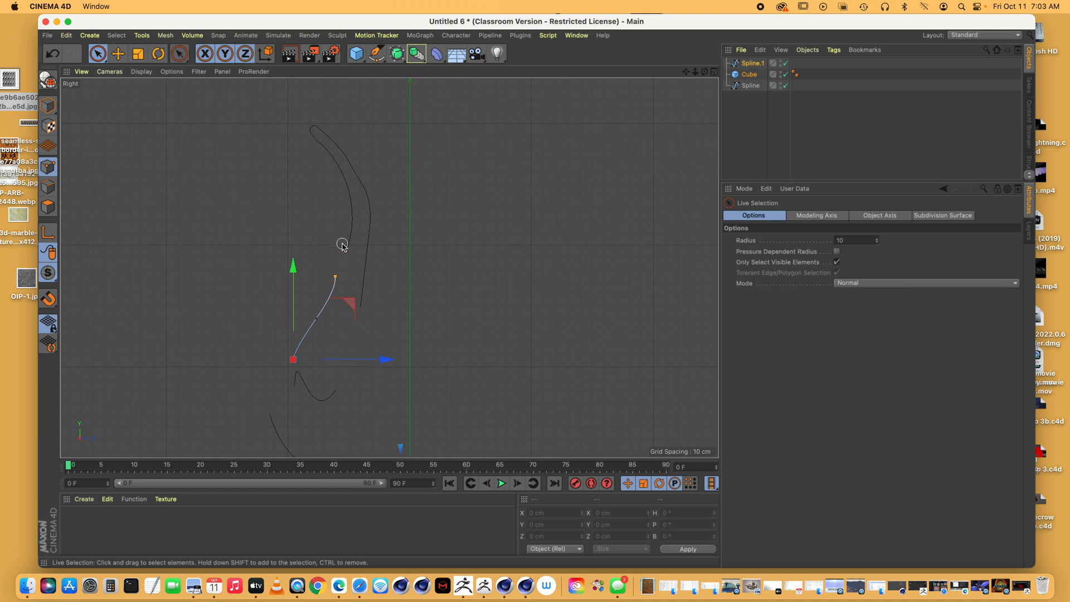
{"action": "left_click", "coordinate": [118, 54]}
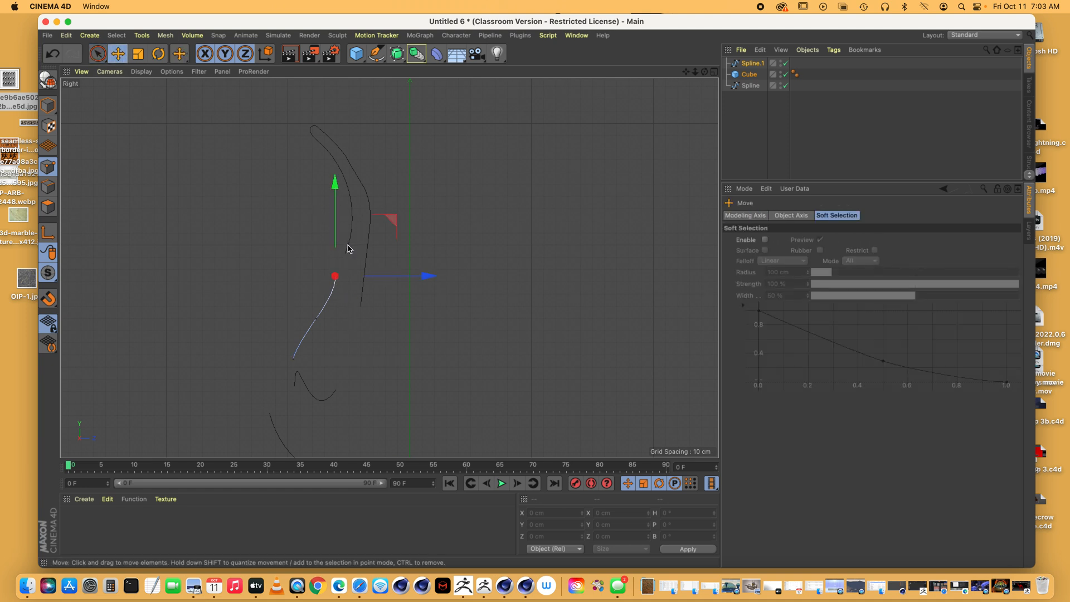
{"action": "left_click_drag", "start_coordinate": [332, 253], "coordinate": [287, 227]}
{"action": "key", "text": "super+z"}
{"action": "left_click_drag", "start_coordinate": [284, 105], "coordinate": [378, 267]}
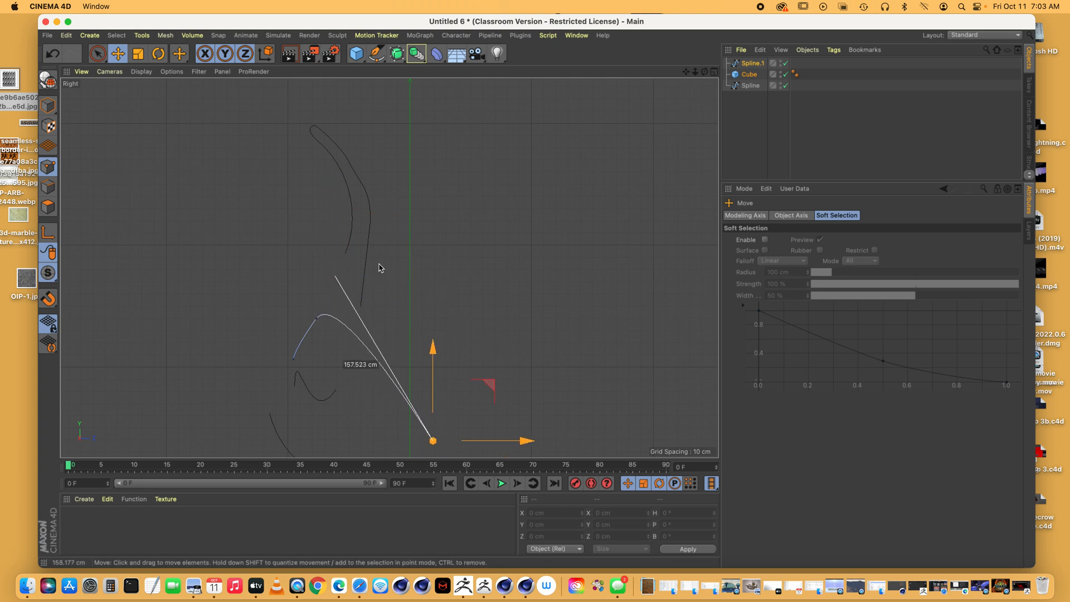
{"action": "key", "text": "super+z"}
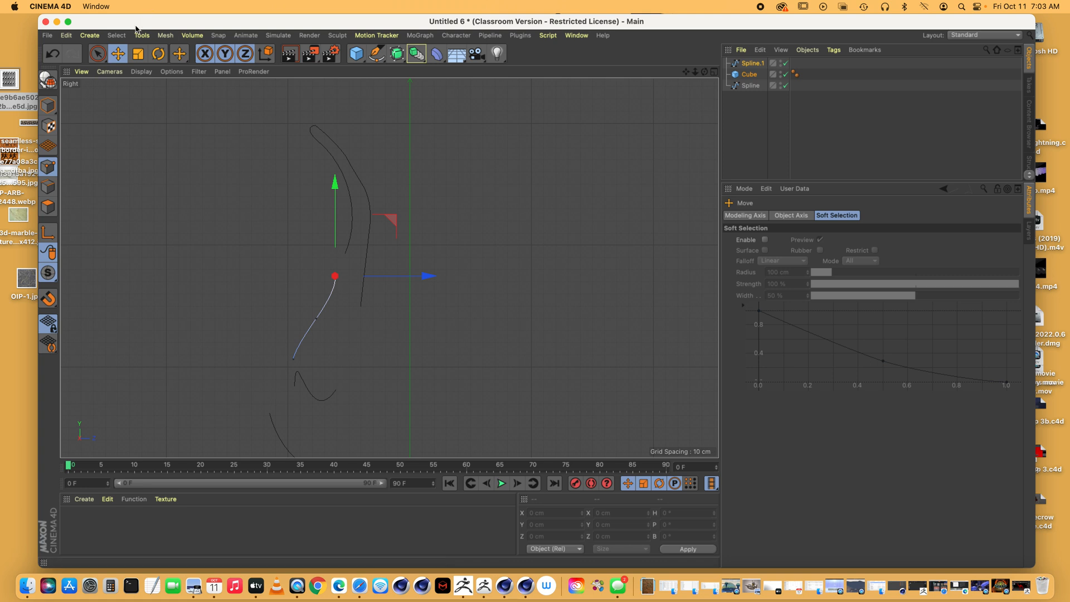
Deselect all spline points and delete the Cube object
{"action": "left_click", "coordinate": [163, 127]}
{"action": "left_click", "coordinate": [116, 35]}
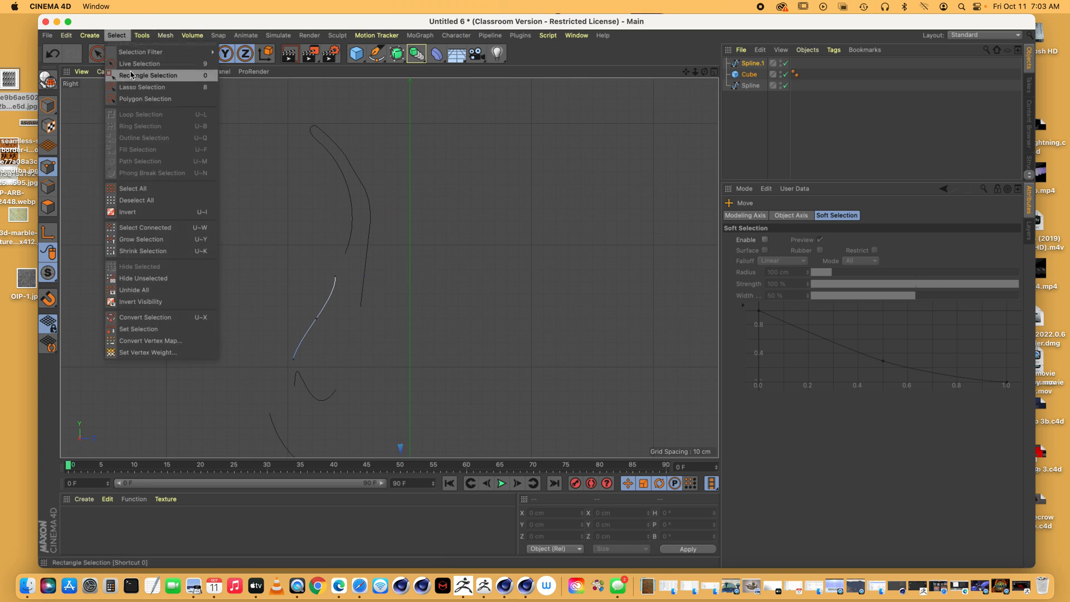
{"action": "left_click", "coordinate": [161, 198]}
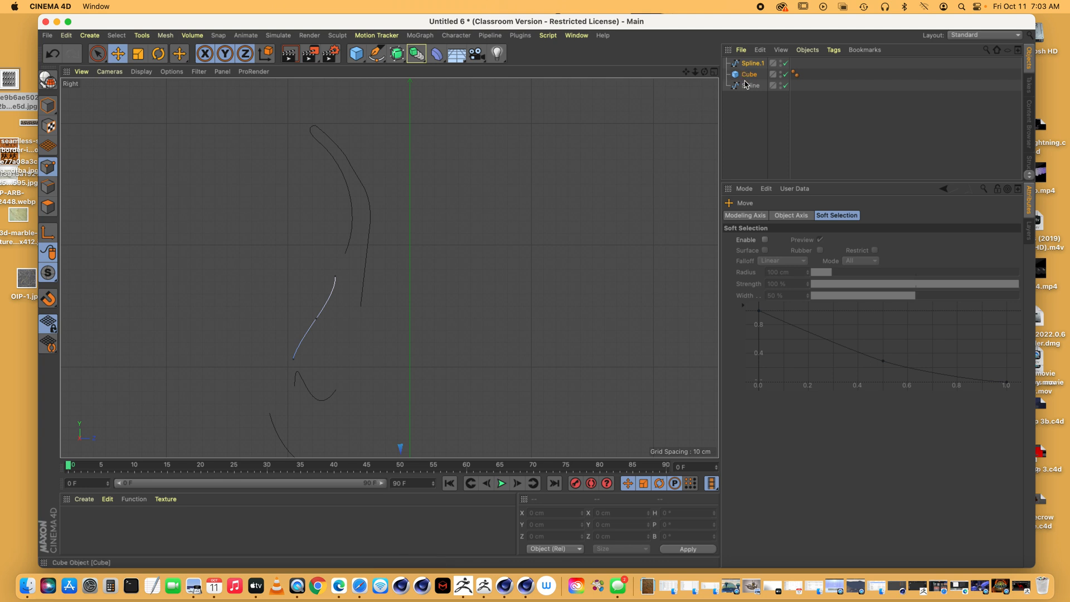
{"action": "mouse_move", "coordinate": [748, 74]}
{"action": "left_mouse_down"}
{"action": "mouse_move", "coordinate": [746, 87]}
{"action": "mouse_move", "coordinate": [746, 59]}
{"action": "left_mouse_up"}
{"action": "key", "text": "Delete"}
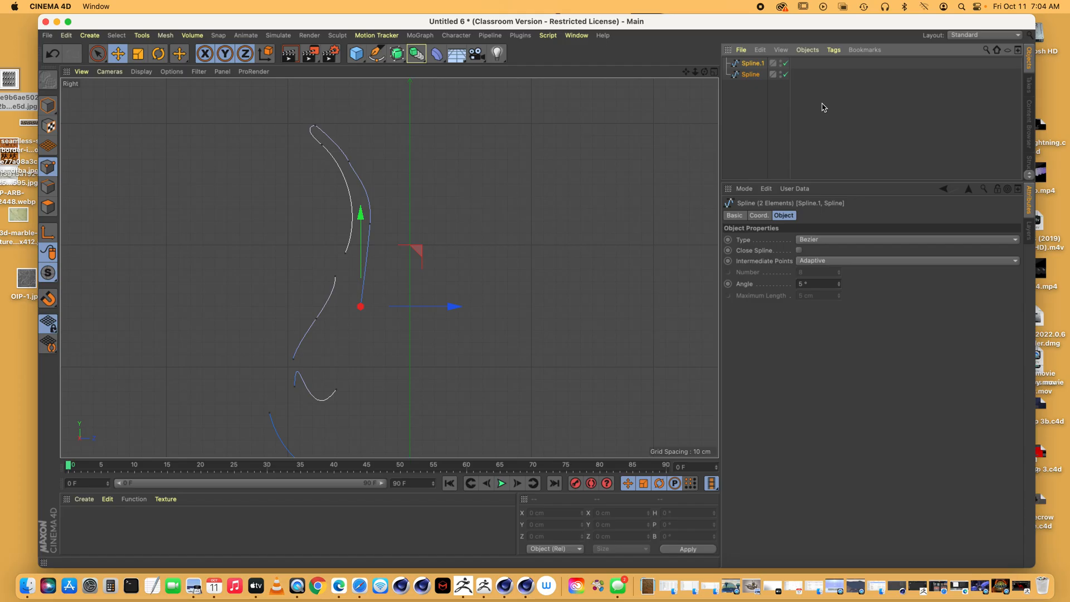
Merge the two selected splines into one object with Connect Objects + Delete
{"action": "left_click", "coordinate": [165, 36]}
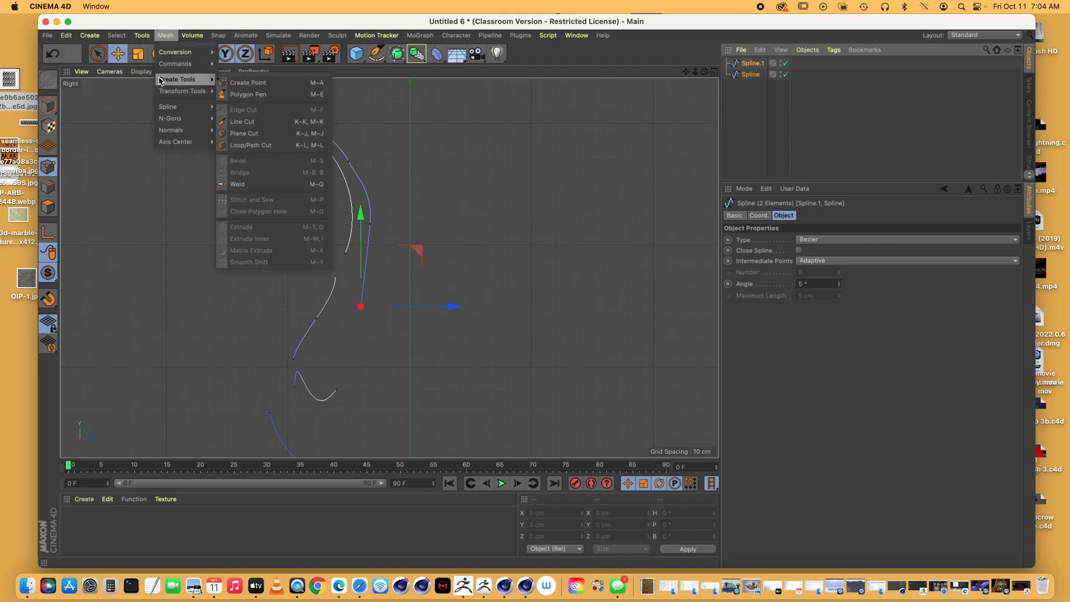
{"action": "mouse_move", "coordinate": [165, 58]}
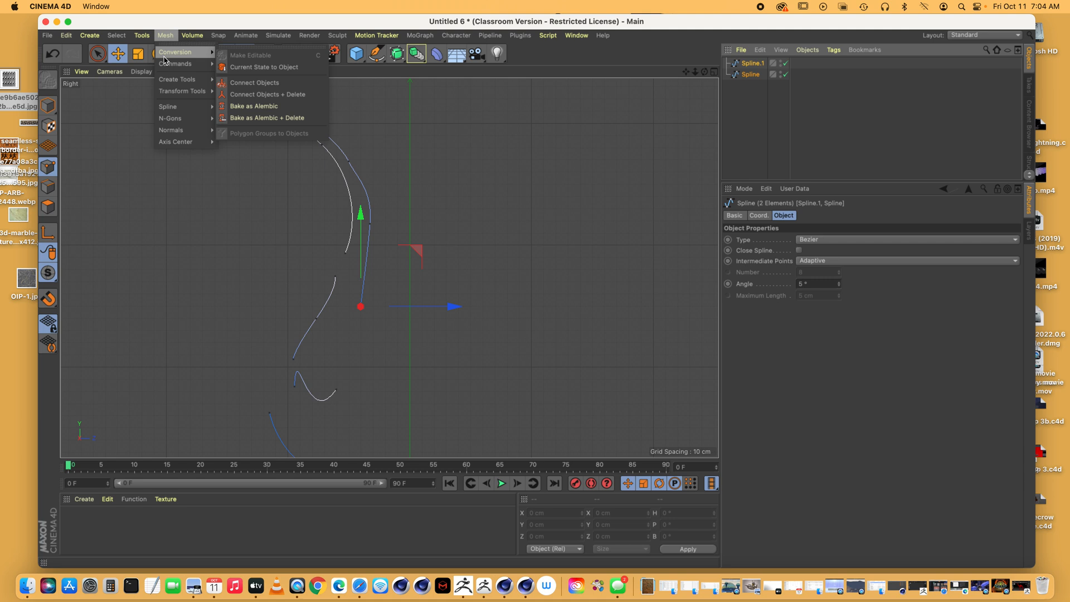
{"action": "left_click", "coordinate": [262, 94]}
Select the two facing end points at the wall's neck gap, connect them with Join Segment, and deselect them
{"action": "left_click", "coordinate": [158, 36]}
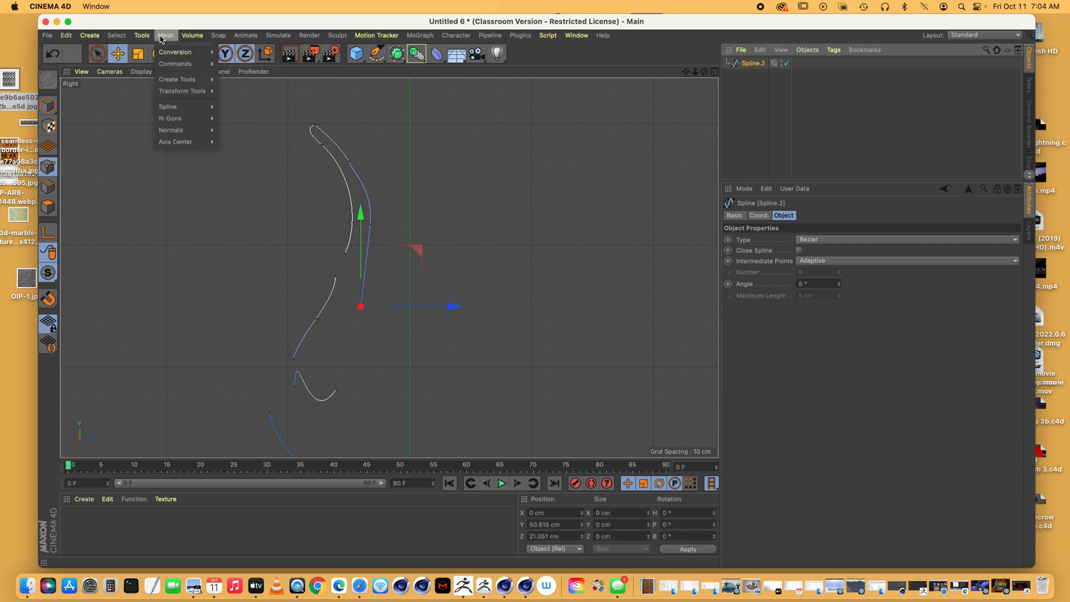
{"action": "mouse_move", "coordinate": [170, 83]}
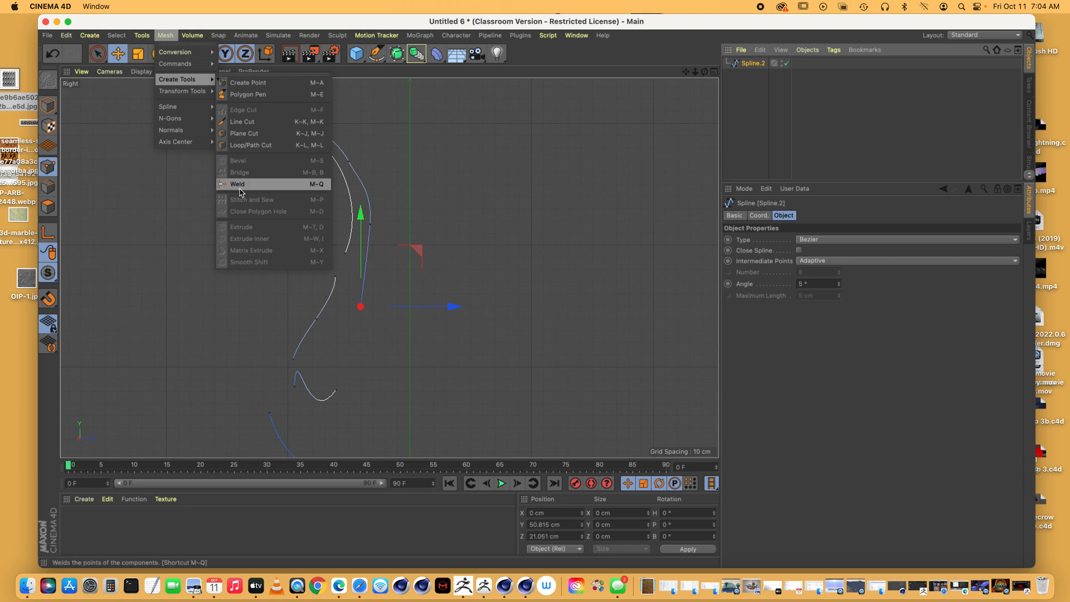
{"action": "mouse_move", "coordinate": [198, 108]}
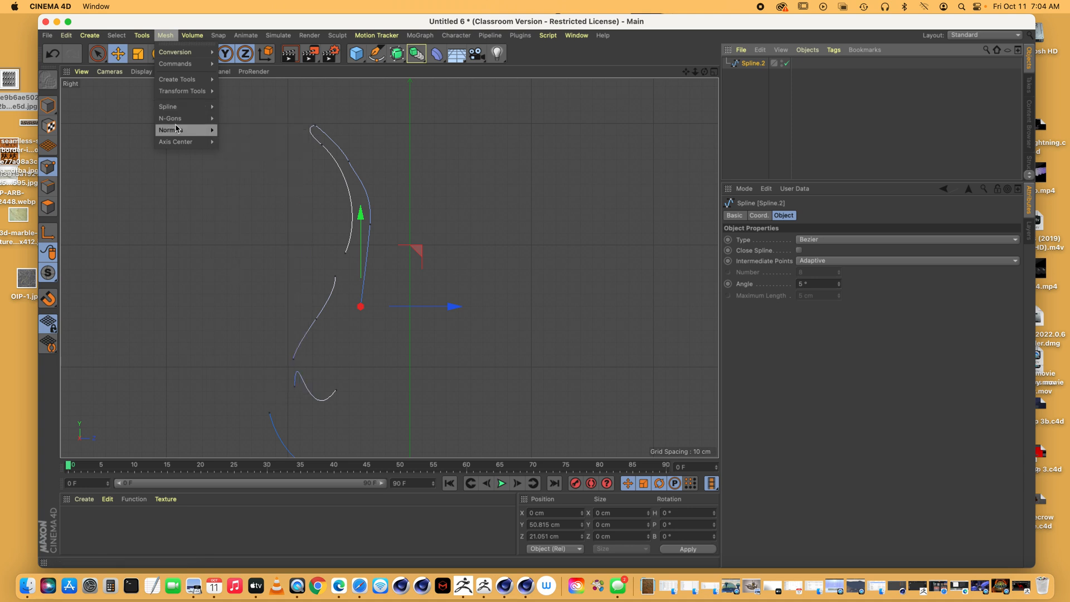
{"action": "left_click", "coordinate": [100, 56]}
{"action": "left_click", "coordinate": [102, 57]}
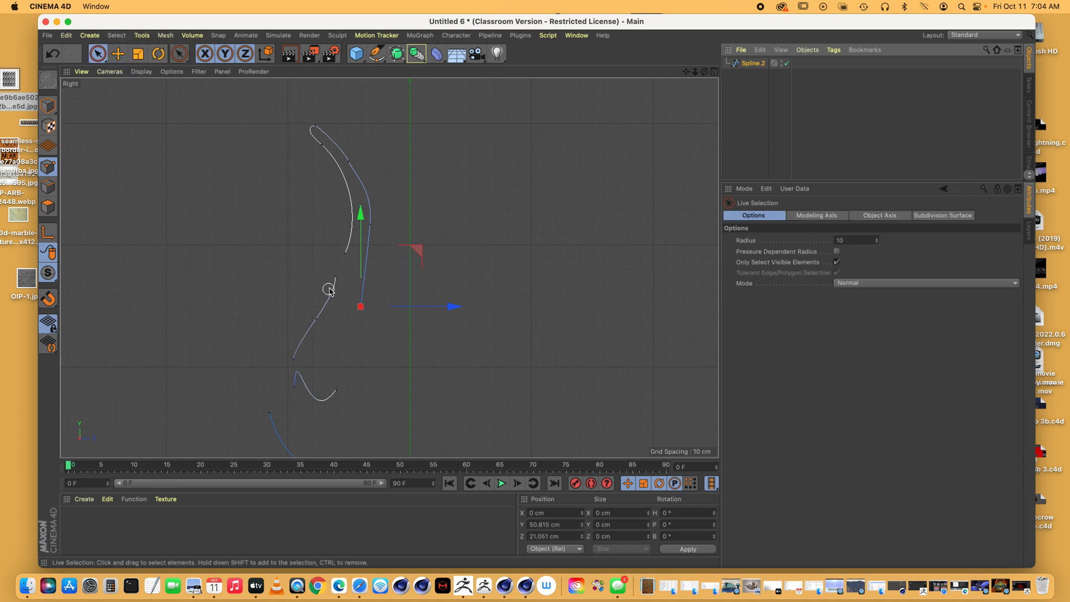
{"action": "left_click", "coordinate": [340, 263]}
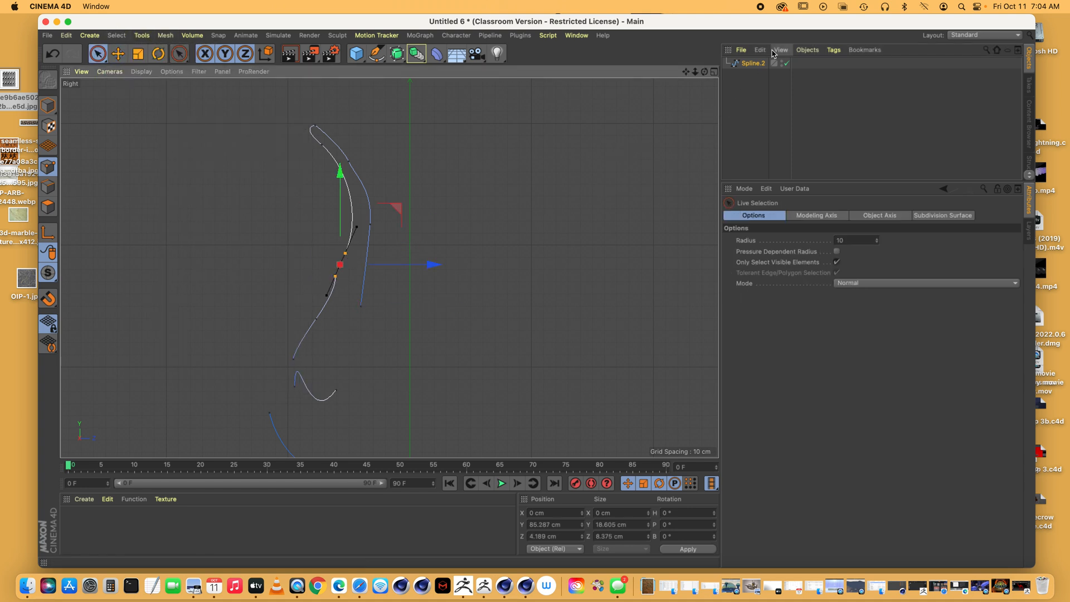
{"action": "left_click", "coordinate": [165, 37]}
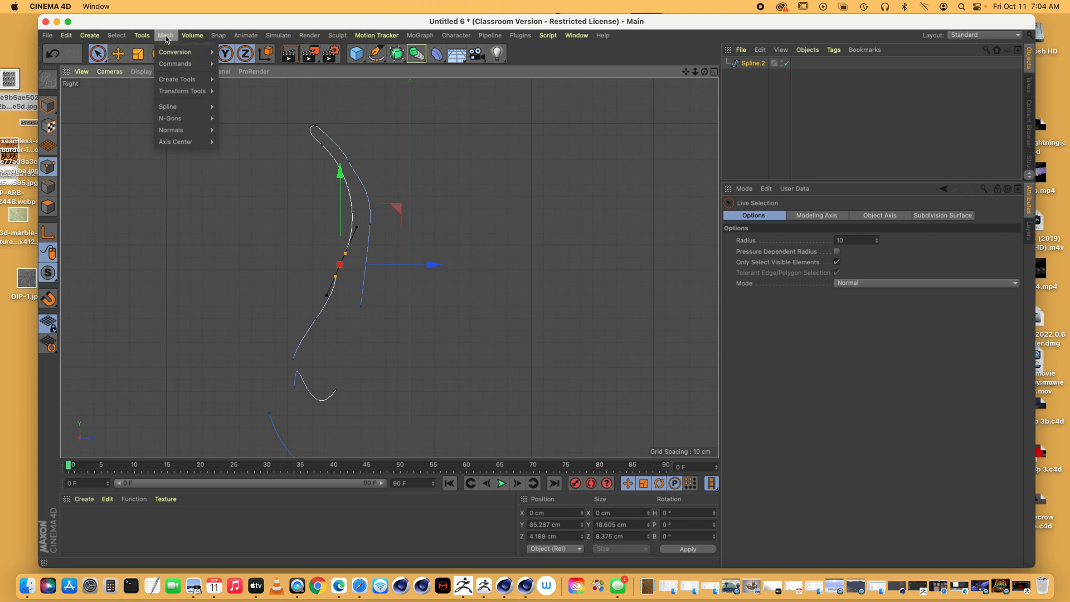
{"action": "mouse_move", "coordinate": [168, 106]}
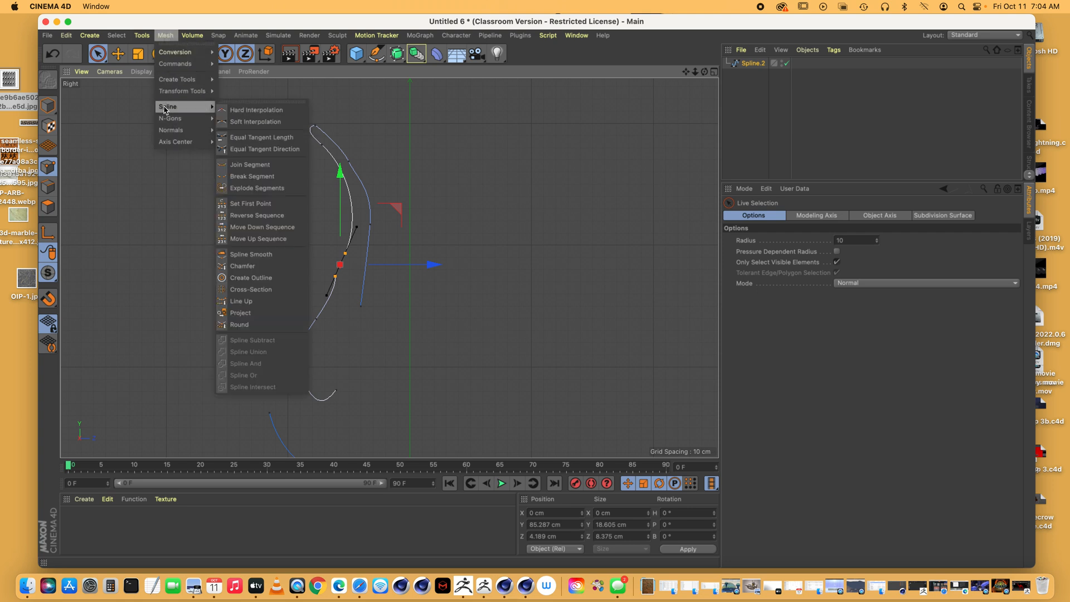
{"action": "left_click", "coordinate": [253, 165]}
{"action": "key", "text": "e"}
{"action": "left_click", "coordinate": [262, 295]}
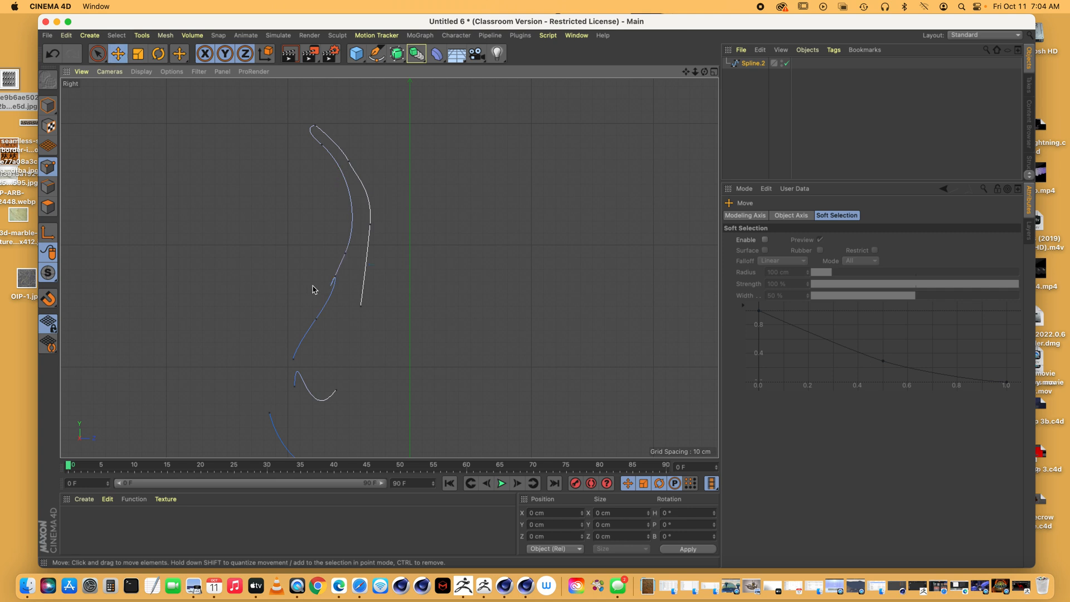
Undo the join, merge, separate spline and segment breaks, back to the single spline with continuous inner and outer walls
{"action": "key", "text": "super+z"}
{"action": "key", "text": "super+z"}
{"action": "key", "text": "super+z"}
{"action": "key", "text": "super+z"}
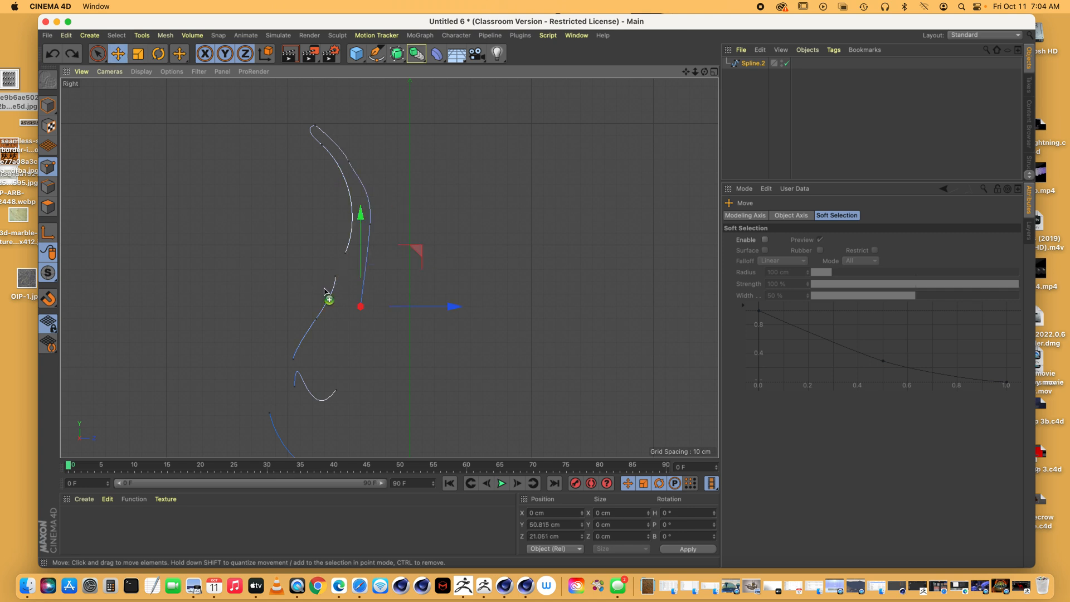
{"action": "key", "text": "super+z"}
{"action": "key", "text": "super+z"}
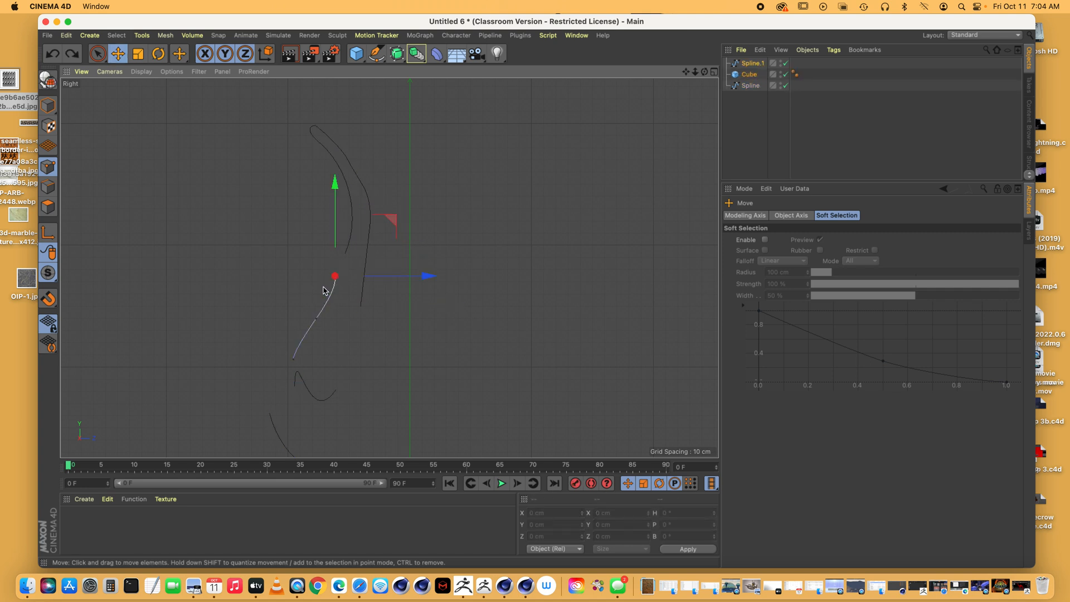
{"action": "key", "text": "super+z"}
{"action": "key", "text": "super+z"}
{"action": "key", "text": "super+z"}
{"action": "key", "text": "super+z"}
{"action": "key", "text": "super+z"}
{"action": "key", "text": "super+z"}
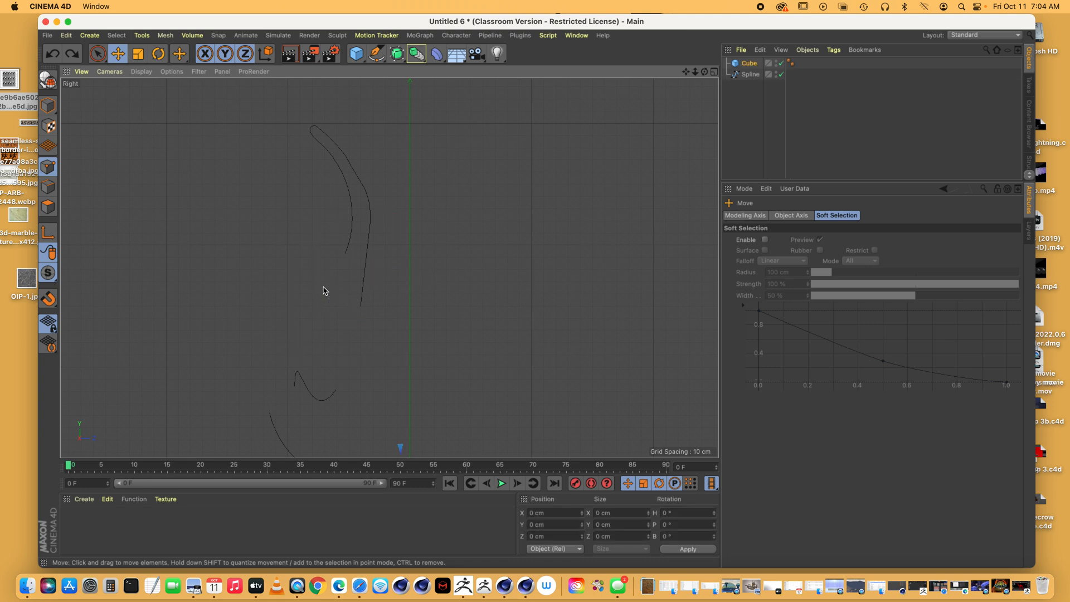
{"action": "key", "text": "super+z"}
{"action": "key", "text": "super+z"}
{"action": "key", "text": "super+z"}
{"action": "key", "text": "super+z"}
{"action": "key", "text": "super+z"}
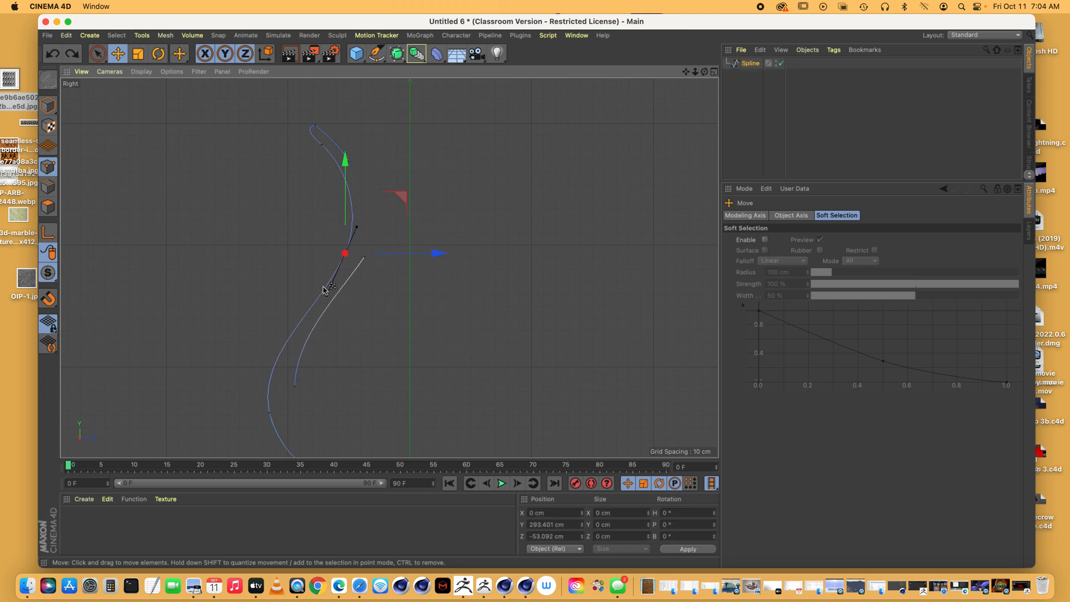
{"action": "key", "text": "super+z"}
{"action": "key", "text": "super+z"}
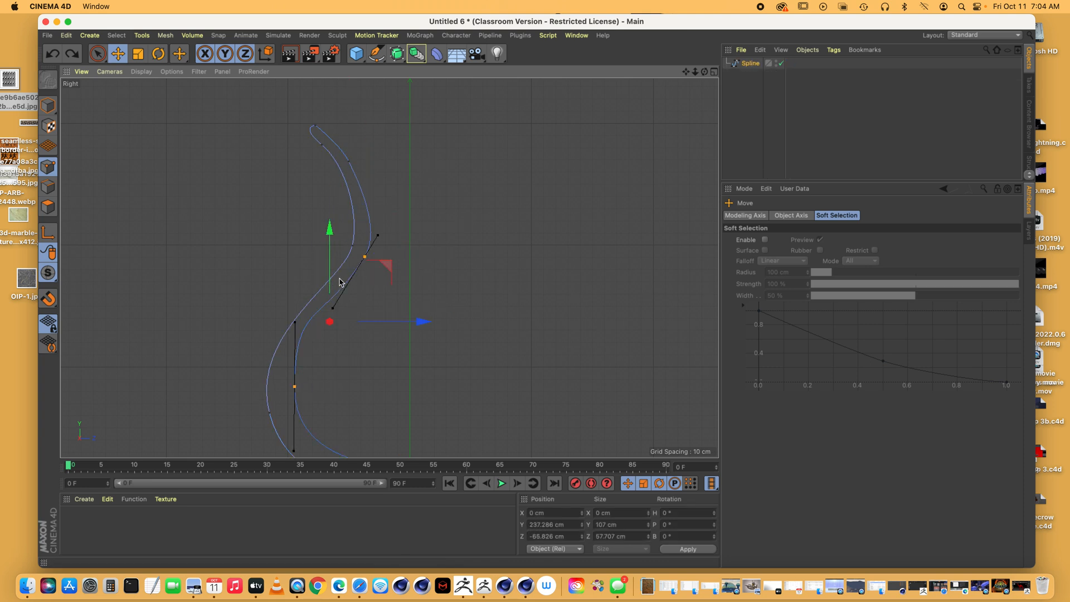
Try adjusting the bowl point's upper tangent, undo back through the tangent edits, redo one, and deselect the spline
{"action": "left_click_drag", "start_coordinate": [295, 326], "coordinate": [301, 329]}
{"action": "key", "text": "super+z"}
{"action": "key", "text": "super+z"}
{"action": "key", "text": "super+z"}
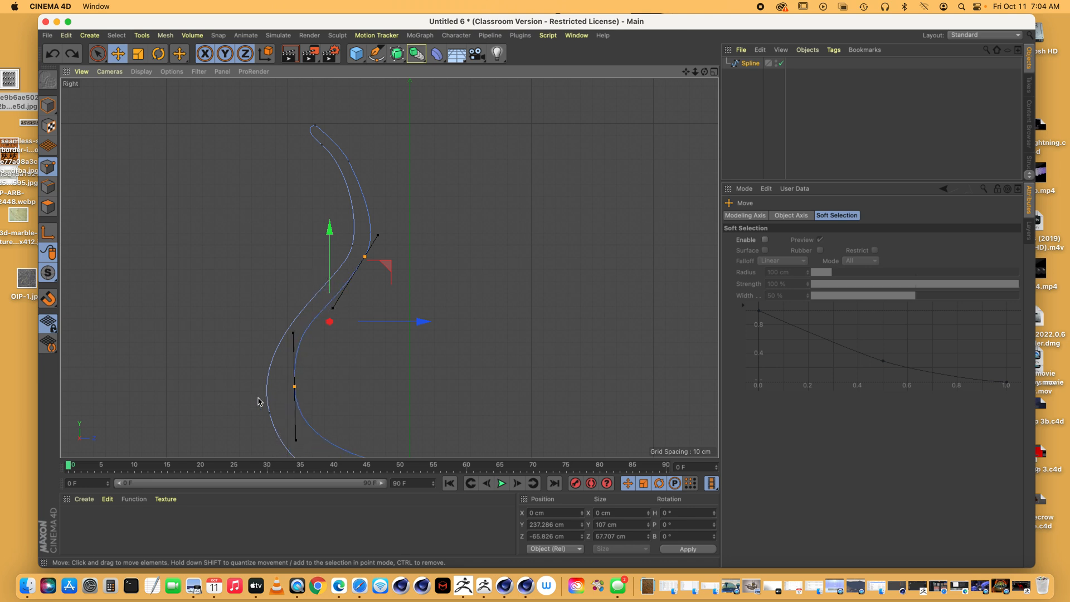
{"action": "key", "text": "super+y"}
{"action": "left_click", "coordinate": [758, 129]}
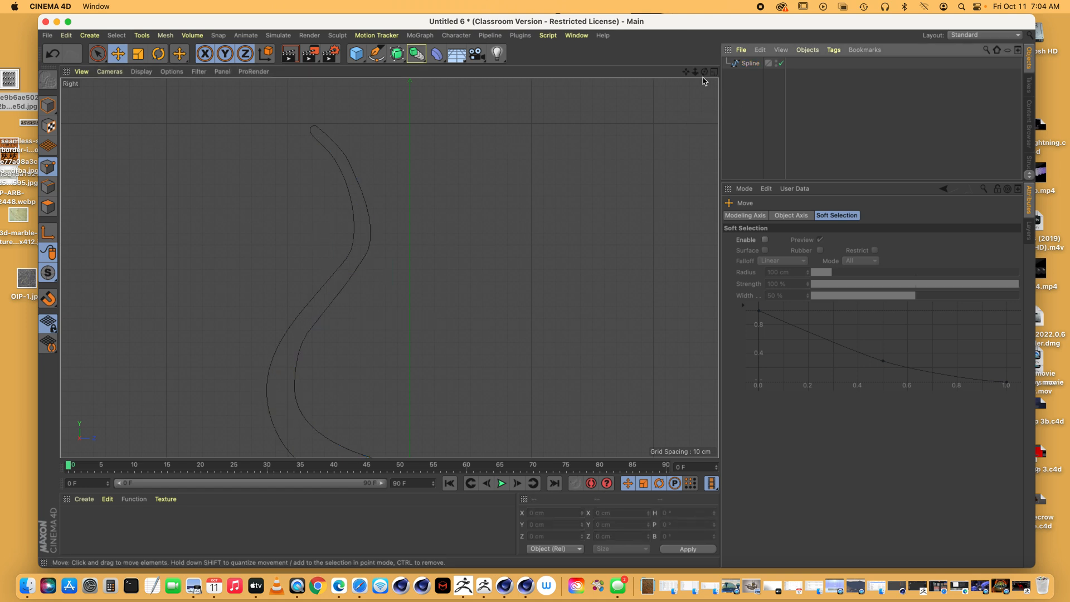
Add a Lathe generator and nest the vase profile spline inside it
{"action": "scroll", "coordinate": [390, 266], "scroll_direction": "down", "scroll_amount": 5}
{"action": "scroll", "coordinate": [390, 268], "scroll_direction": "up", "scroll_amount": 2}
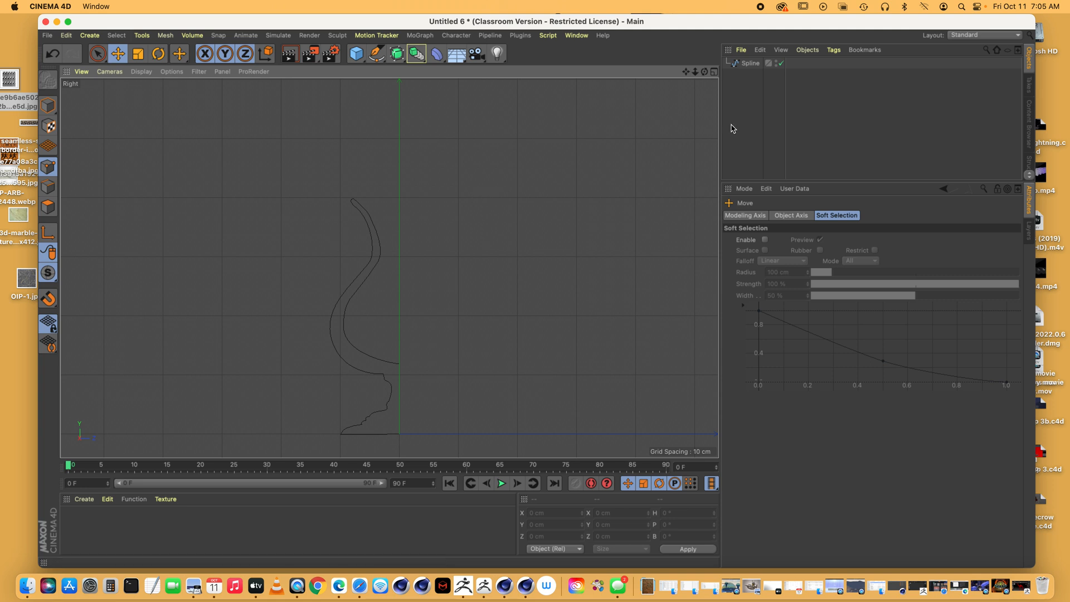
{"action": "left_click", "coordinate": [396, 56]}
{"action": "left_click", "coordinate": [438, 88]}
{"action": "left_click_drag", "start_coordinate": [749, 74], "coordinate": [752, 66]}
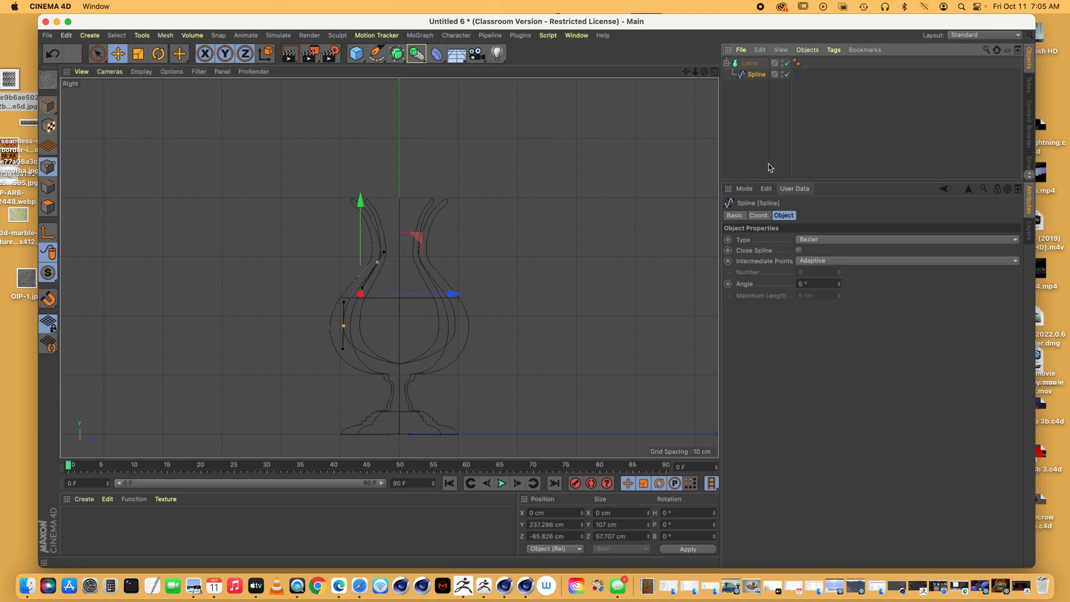
Maximize the Perspective view around the vase and display it with Gouraud Shading (Lines)
{"action": "left_click", "coordinate": [714, 72]}
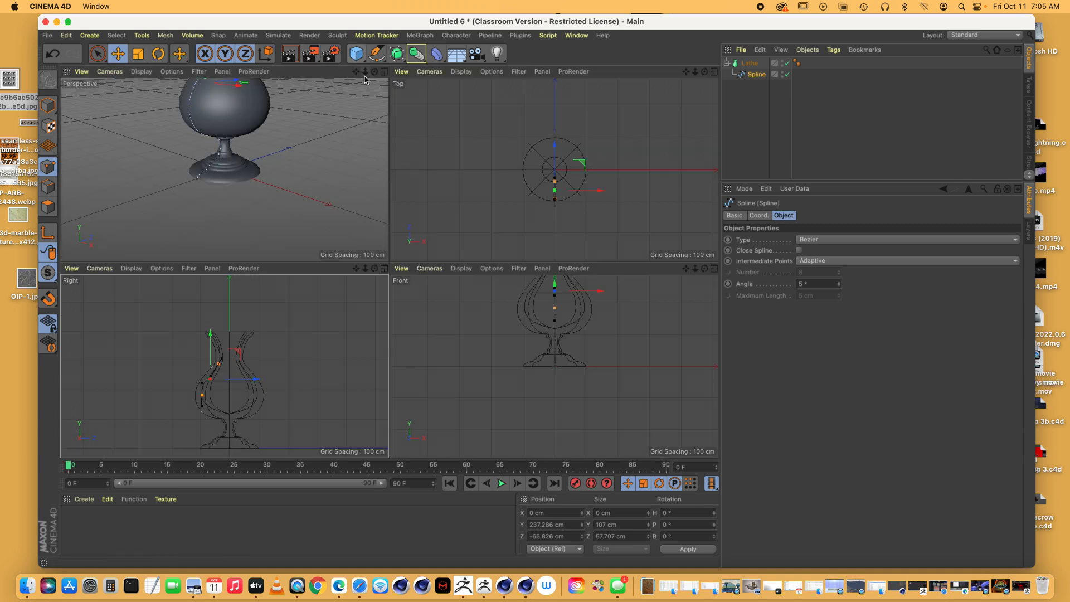
{"action": "left_click", "coordinate": [384, 72]}
{"action": "left_click_drag", "start_coordinate": [694, 72], "coordinate": [653, 167]}
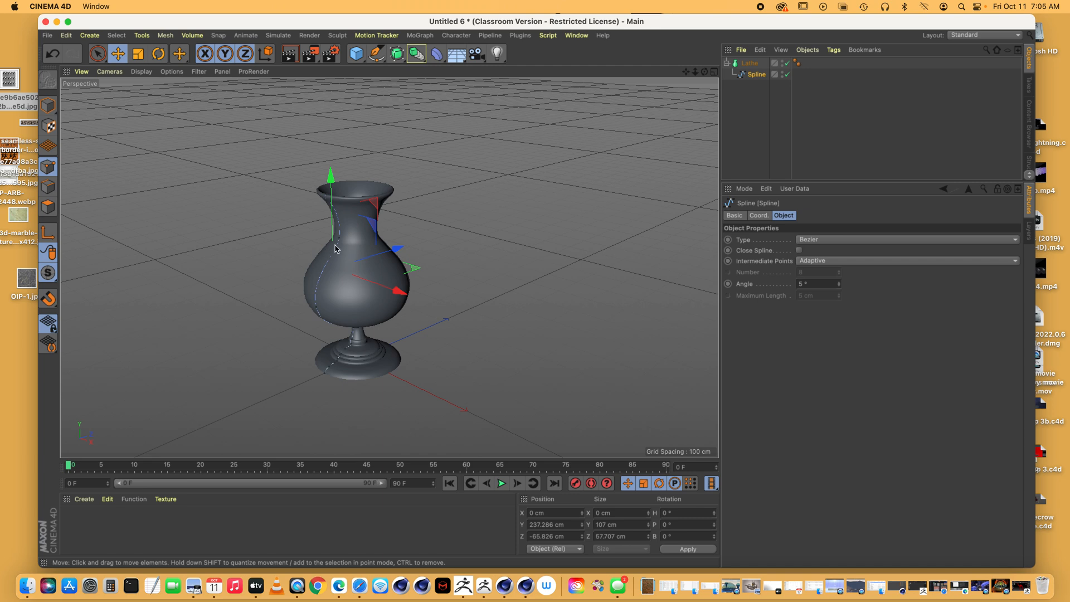
{"action": "mouse_move", "coordinate": [694, 72]}
{"action": "left_mouse_down"}
{"action": "mouse_move", "coordinate": [824, 72]}
{"action": "mouse_move", "coordinate": [713, 72]}
{"action": "left_mouse_up"}
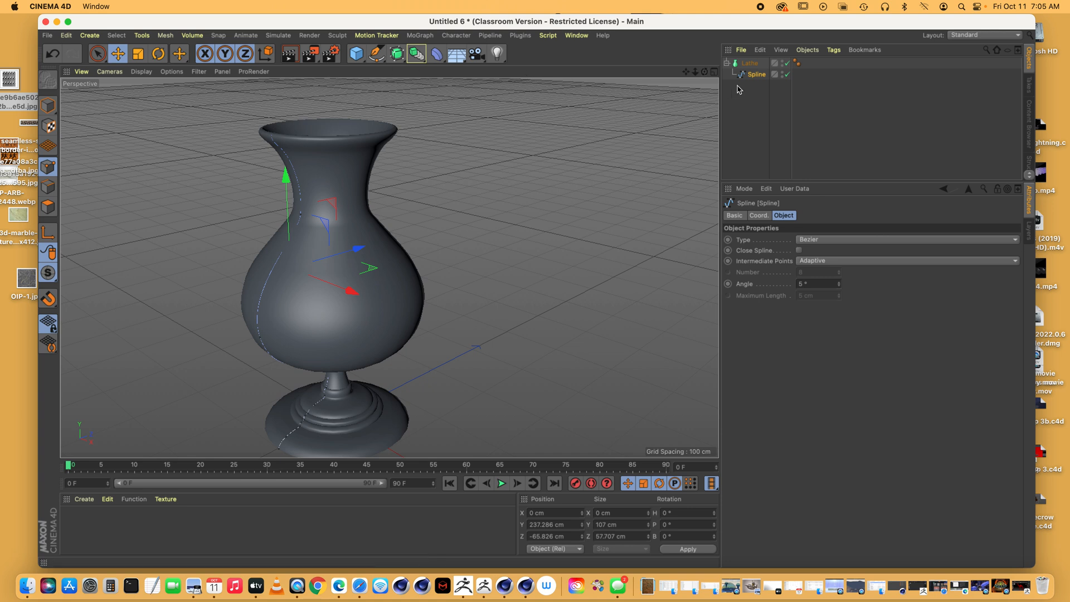
{"action": "left_click", "coordinate": [141, 71]}
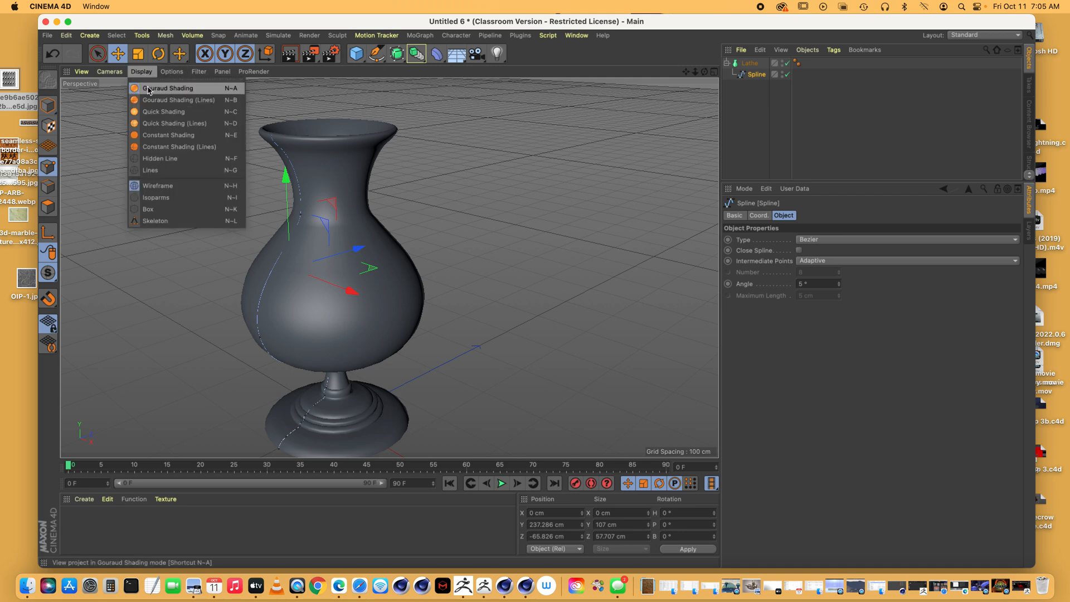
{"action": "left_click", "coordinate": [205, 106]}
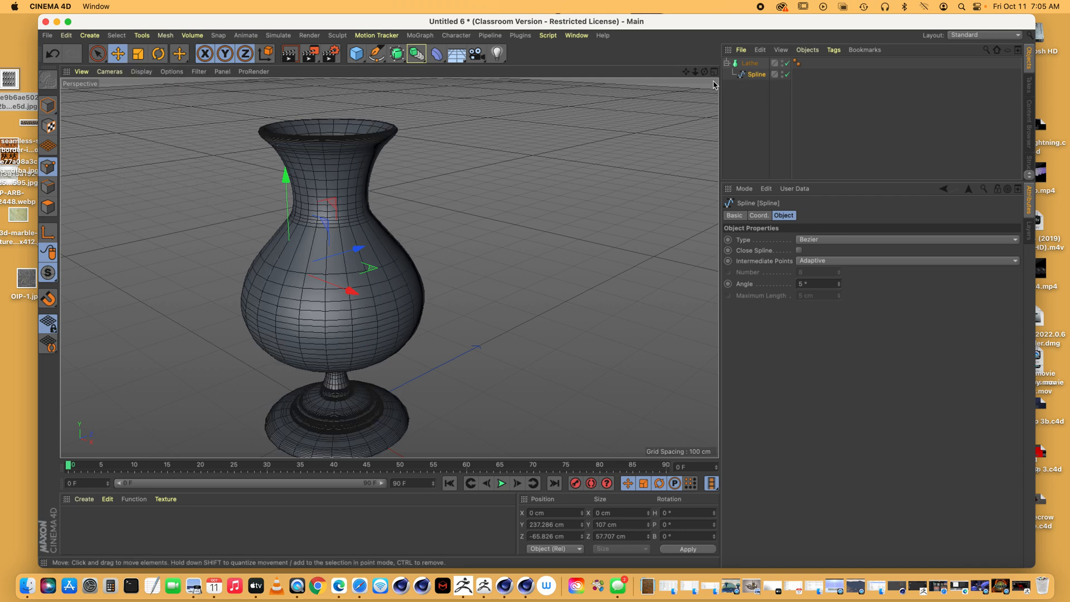
Select the Lathe object and set its Subdivision to 48, viewing the vase from above
{"action": "left_click_drag", "start_coordinate": [703, 72], "coordinate": [716, 148]}
{"action": "left_click", "coordinate": [750, 64]}
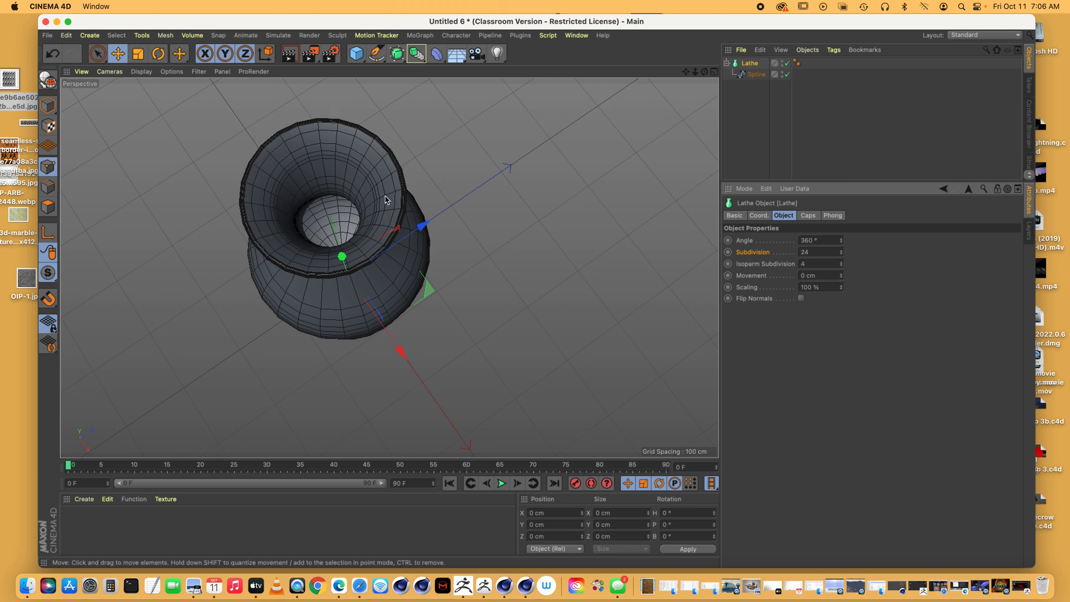
{"action": "left_click", "coordinate": [822, 241]}
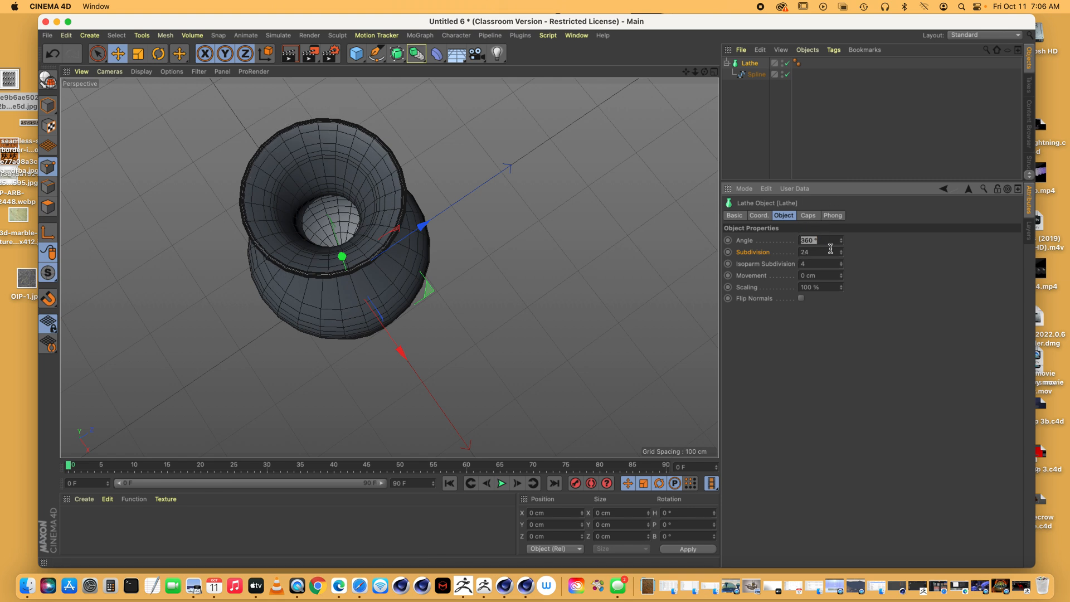
{"action": "left_click", "coordinate": [827, 252]}
{"action": "key", "text": "Return"}
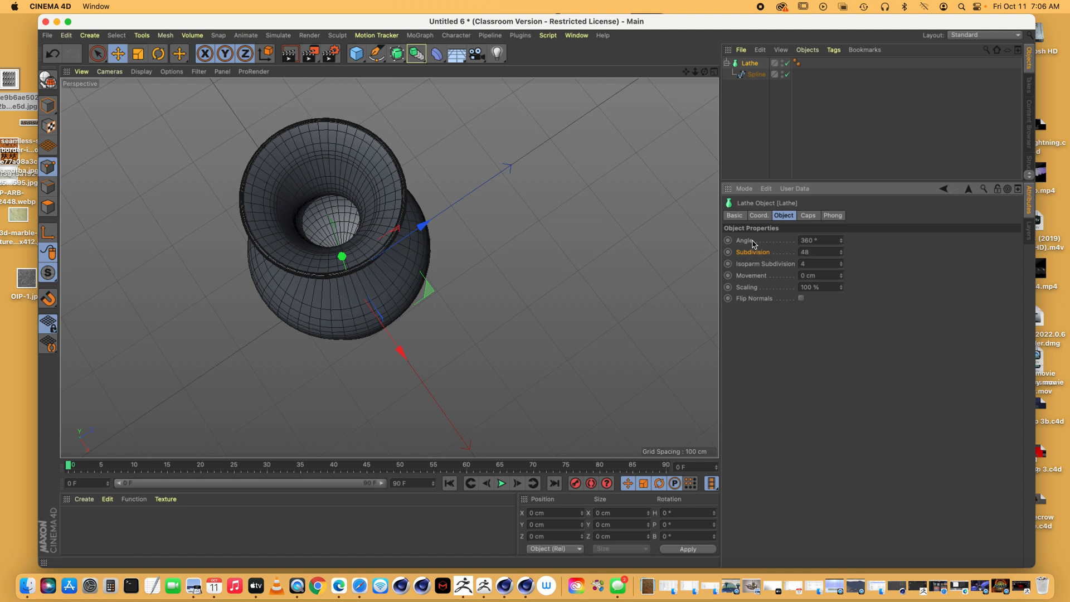
Try a Subdivision of 4 on the Lathe, view the vase from the side, and undo the change
{"action": "left_click", "coordinate": [817, 252]}
{"action": "key", "text": "Return"}
{"action": "left_click_drag", "start_coordinate": [704, 71], "coordinate": [560, 66]}
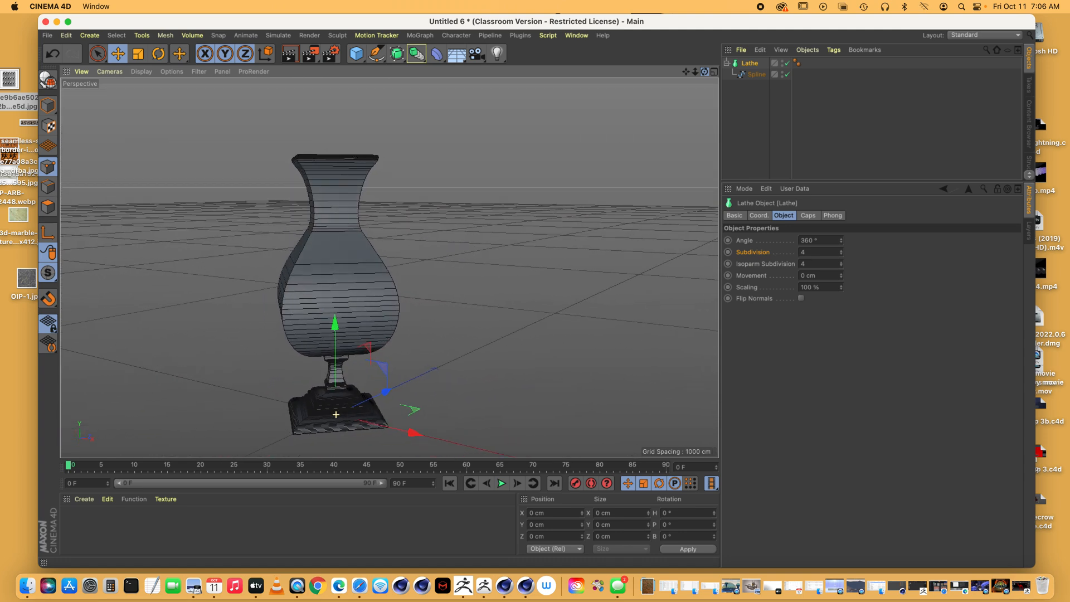
{"action": "left_click_drag", "start_coordinate": [335, 414], "coordinate": [705, 74]}
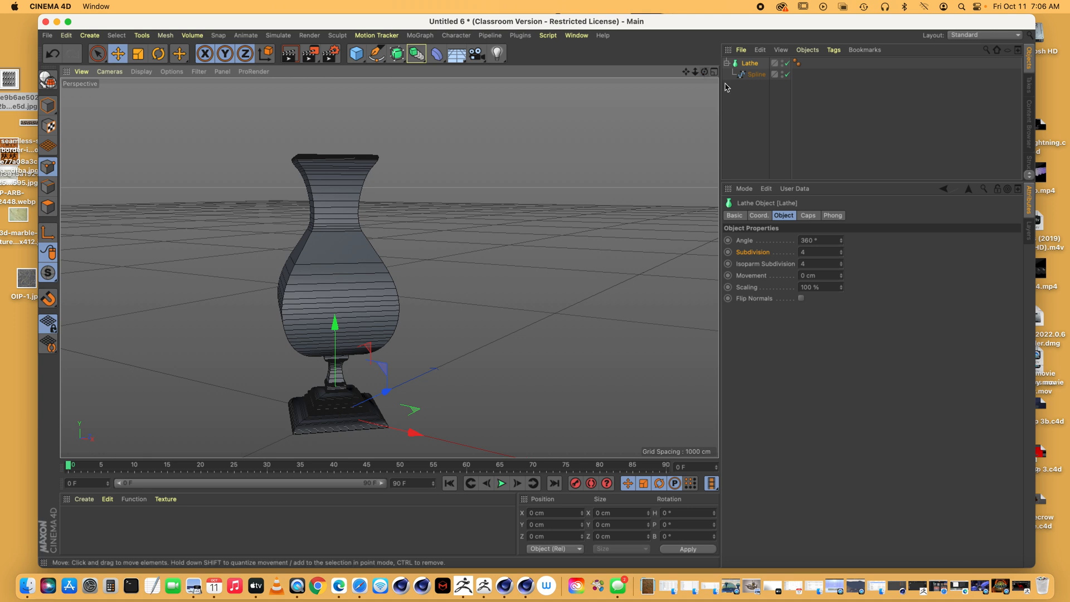
{"action": "key", "text": "super+z"}
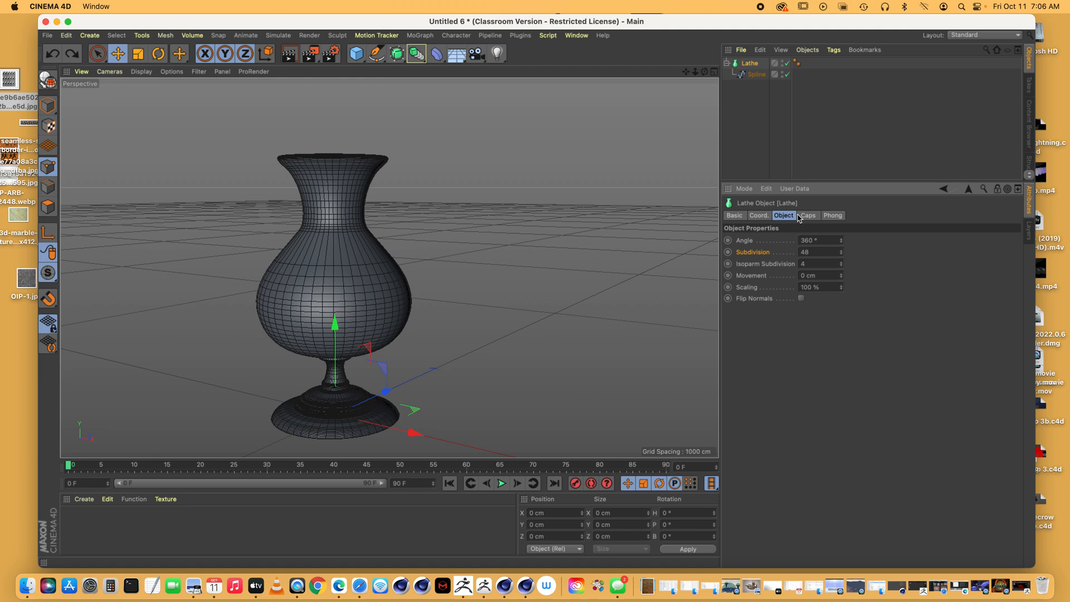
{"action": "left_click_drag", "start_coordinate": [705, 72], "coordinate": [336, 414]}
{"action": "left_click_drag", "start_coordinate": [826, 250], "coordinate": [783, 251]}
{"action": "left_click", "coordinate": [782, 249]}
Switch the Perspective view's display of the vase to Gouraud Shading without lines
{"action": "left_click_drag", "start_coordinate": [705, 72], "coordinate": [336, 414]}
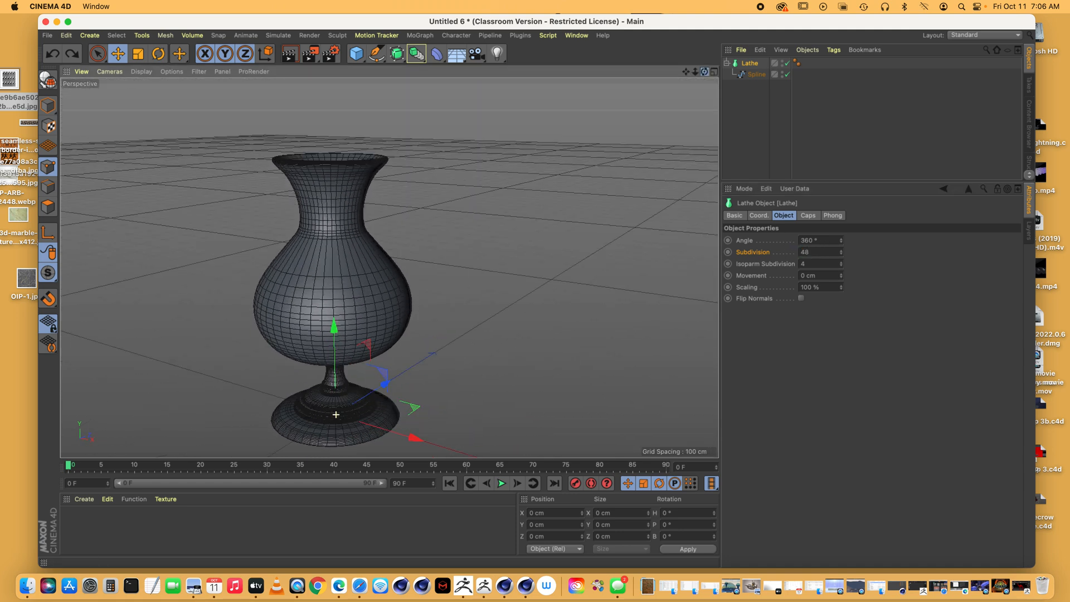
{"action": "left_click", "coordinate": [110, 71]}
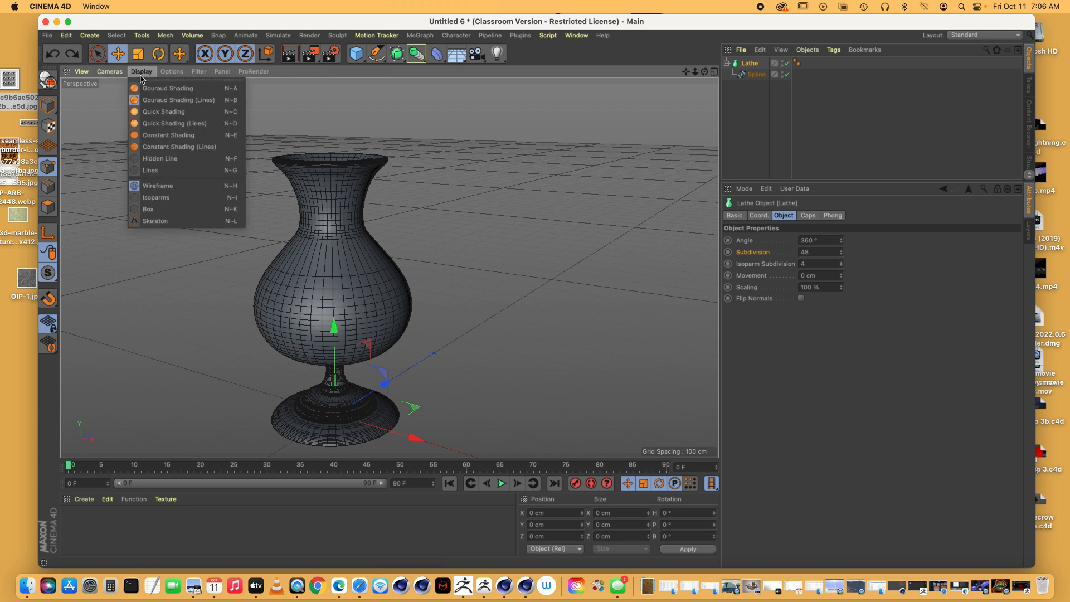
{"action": "left_click", "coordinate": [150, 105]}
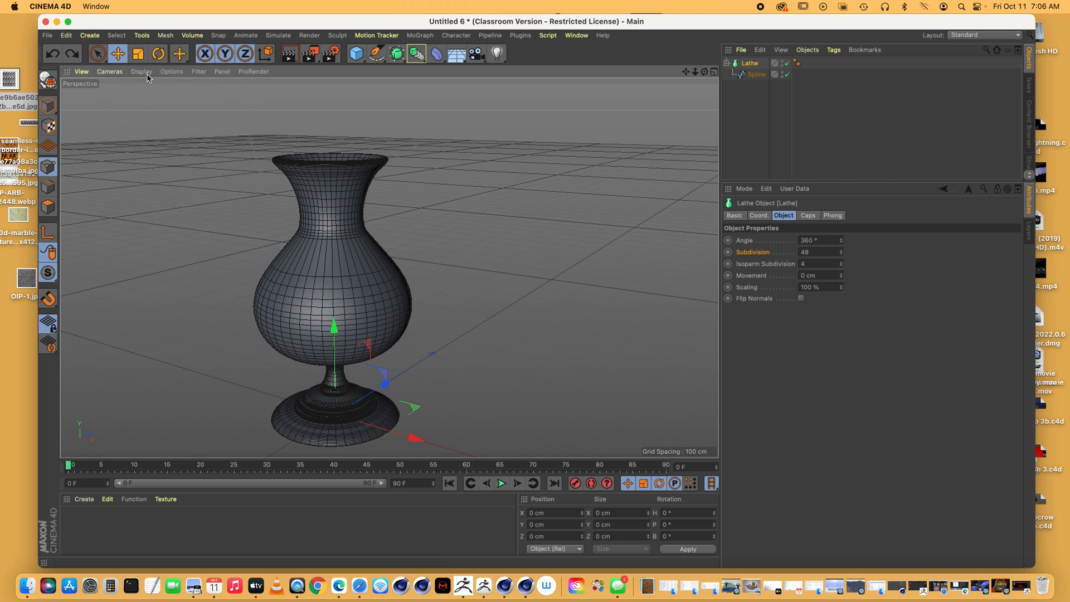
{"action": "left_click", "coordinate": [141, 72]}
{"action": "left_click", "coordinate": [153, 92]}
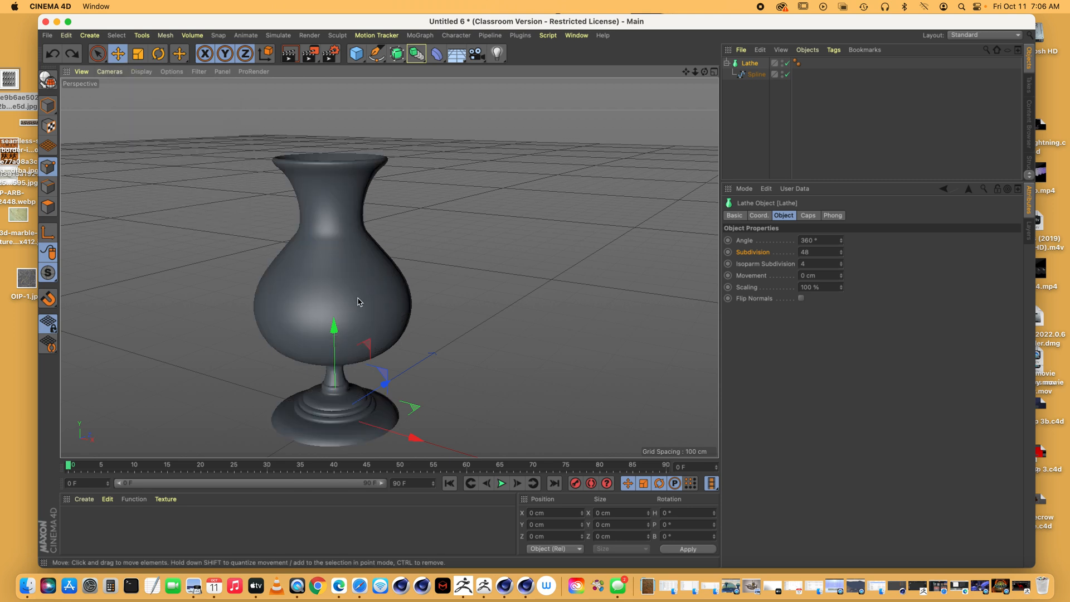
With the Lathe temporarily disabled, lengthen the lower tangent of the spline's outer neck point, and re-enable the Lathe
{"action": "left_click", "coordinate": [786, 63]}
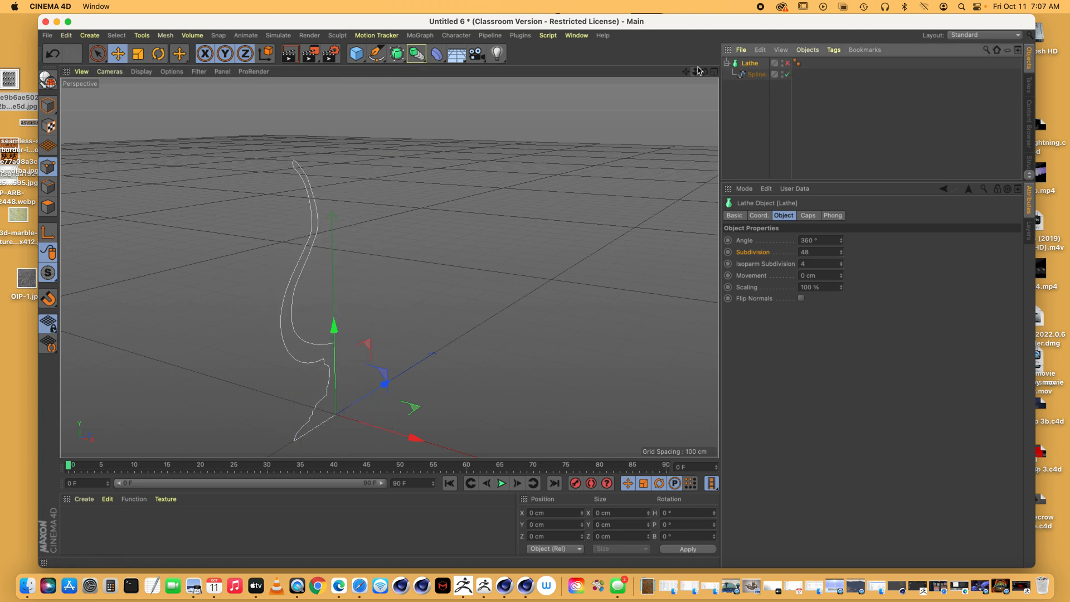
{"action": "mouse_move", "coordinate": [704, 72]}
{"action": "left_mouse_down"}
{"action": "mouse_move", "coordinate": [690, 83]}
{"action": "mouse_move", "coordinate": [725, 71]}
{"action": "mouse_move", "coordinate": [686, 76]}
{"action": "left_mouse_up"}
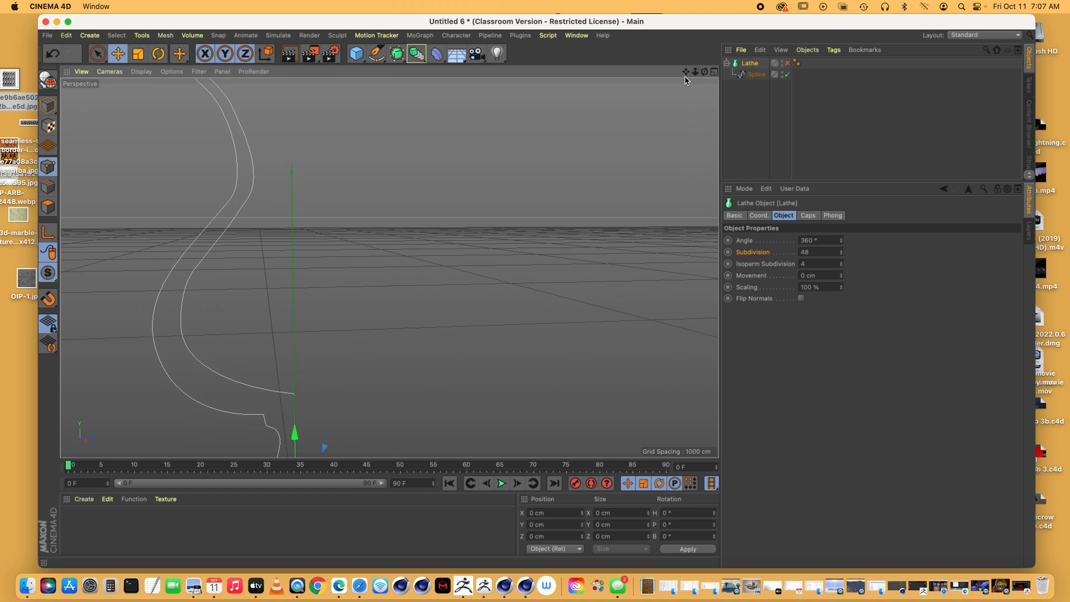
{"action": "left_click", "coordinate": [741, 74]}
{"action": "left_click", "coordinate": [232, 183]}
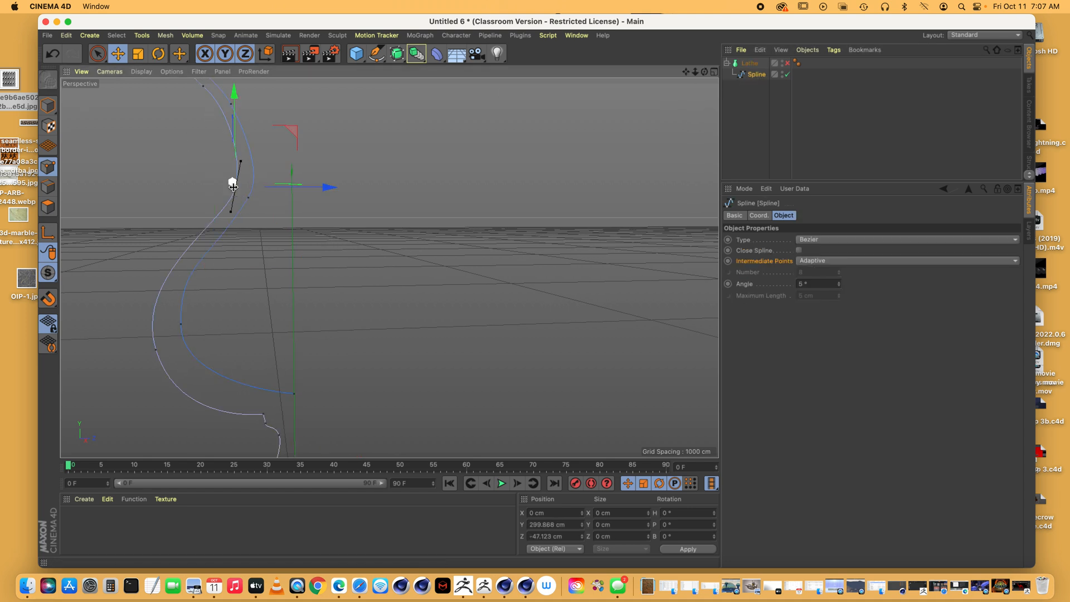
{"action": "left_click_drag", "start_coordinate": [233, 214], "coordinate": [227, 220]}
{"action": "left_click", "coordinate": [787, 64]}
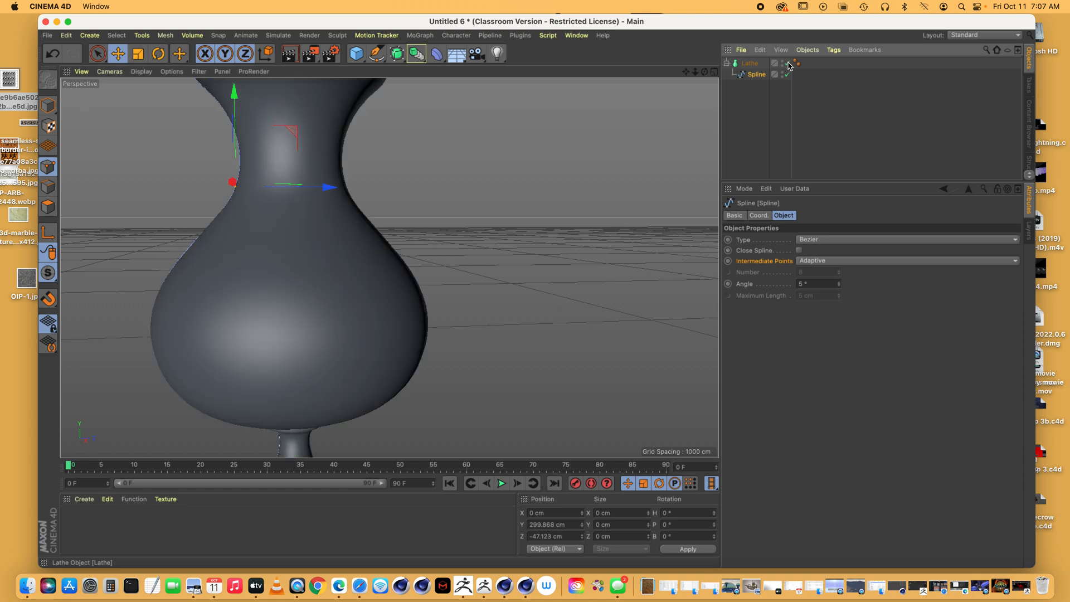
{"action": "left_click", "coordinate": [780, 117]}
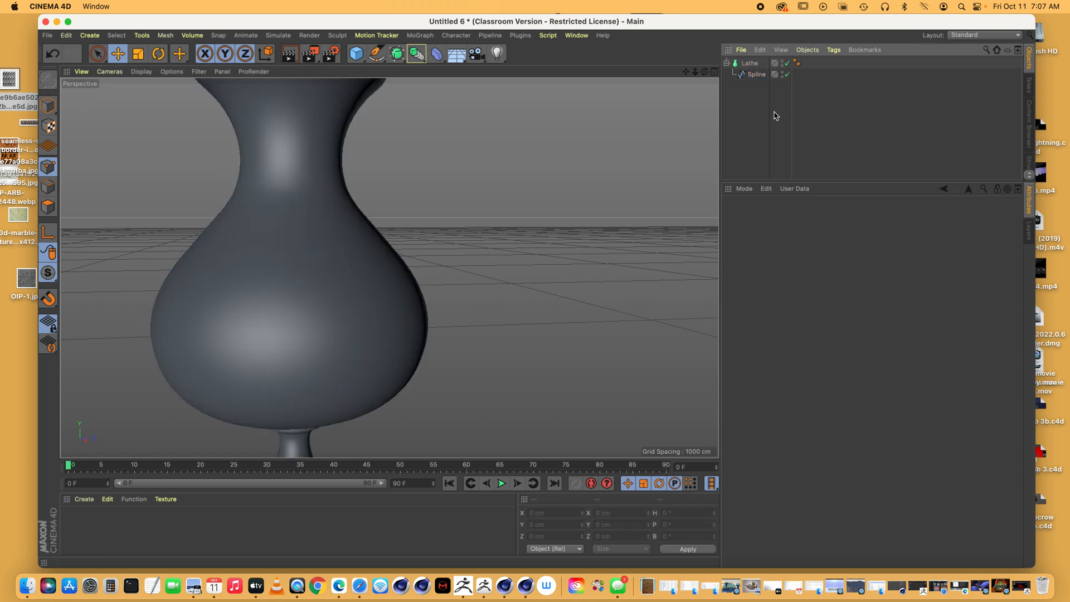
Inspect the full smooth vase in Perspective and maximize the Right view on its profile
{"action": "scroll", "coordinate": [389, 268], "scroll_direction": "down", "scroll_amount": 5}
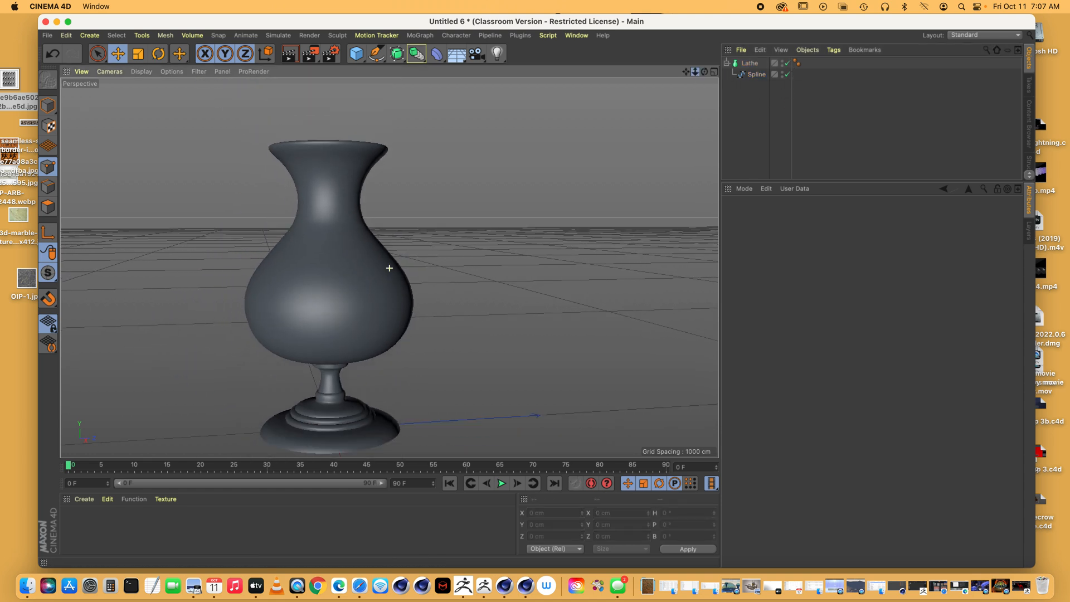
{"action": "scroll", "coordinate": [389, 268], "scroll_direction": "up", "scroll_amount": 5}
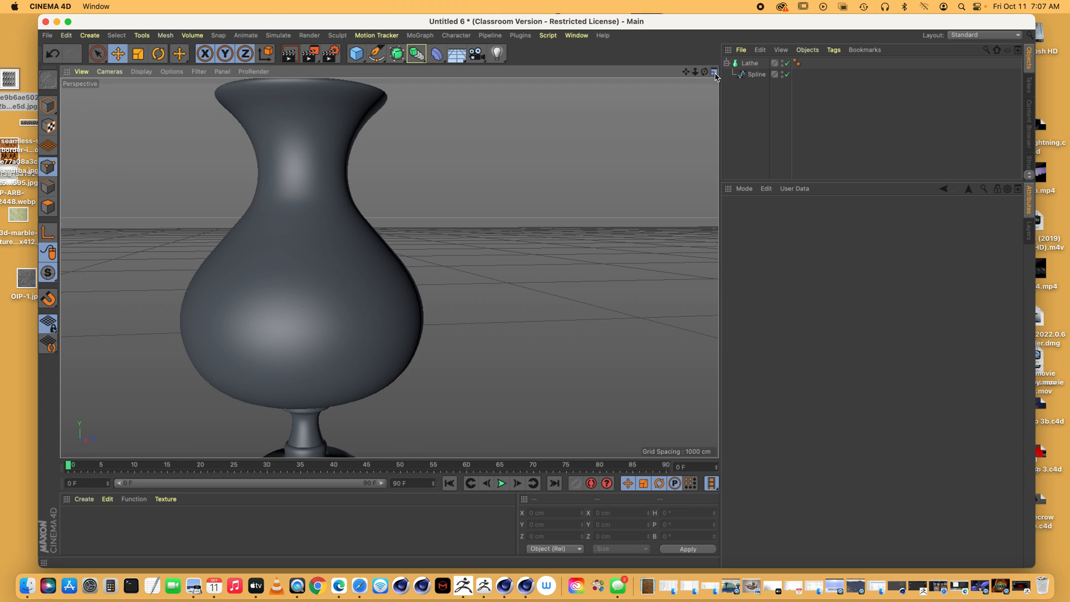
{"action": "left_click", "coordinate": [714, 71]}
{"action": "middle_click", "coordinate": [370, 312]}
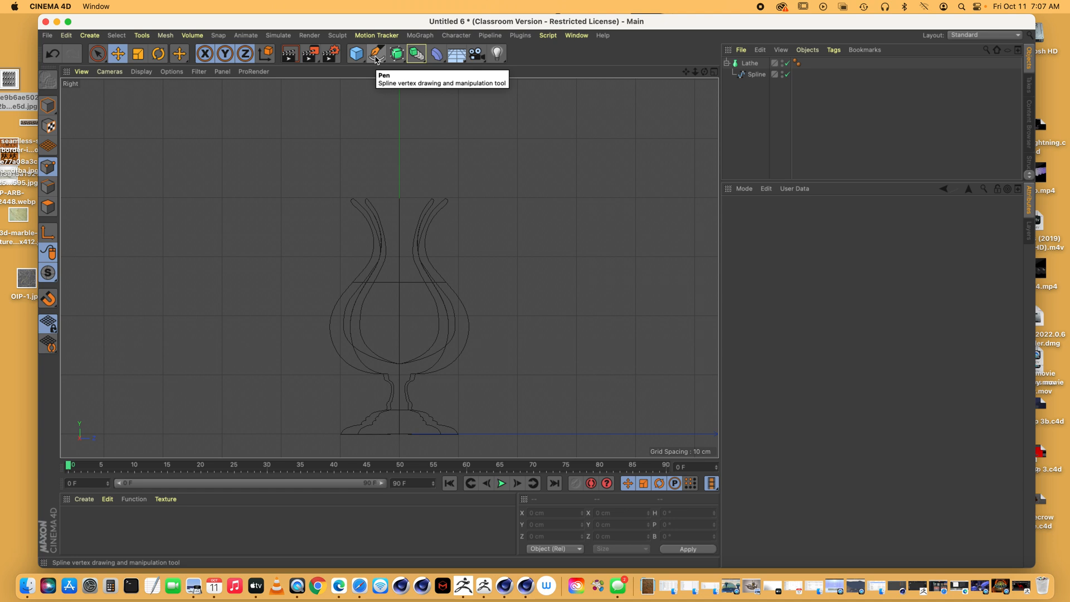
Start opening another project and search this Mac for "japan castle"
{"action": "left_click", "coordinate": [577, 37]}
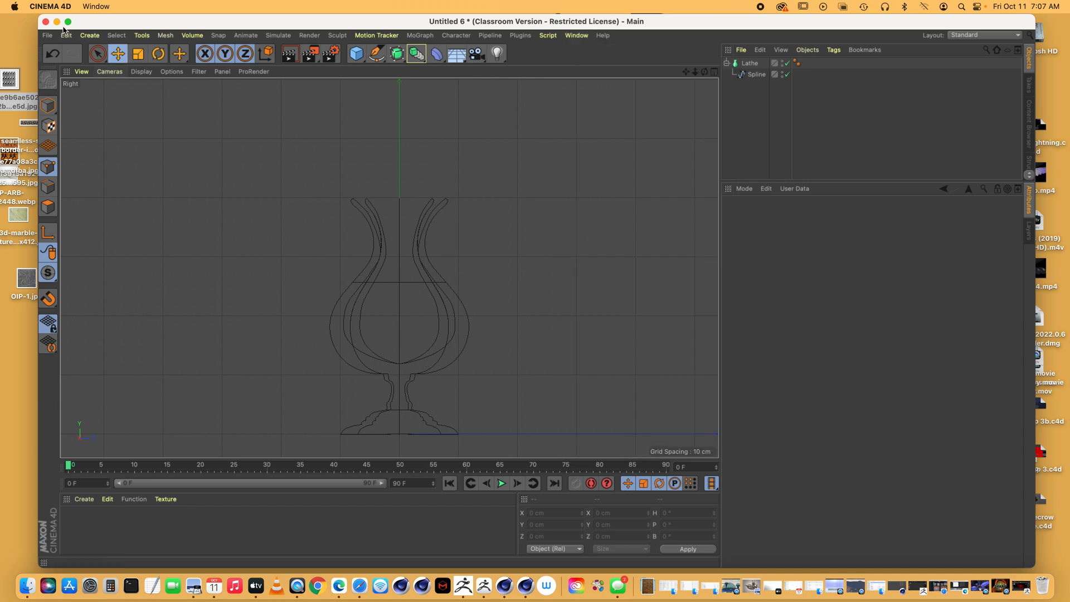
{"action": "left_click", "coordinate": [47, 35]}
{"action": "left_click", "coordinate": [56, 64]}
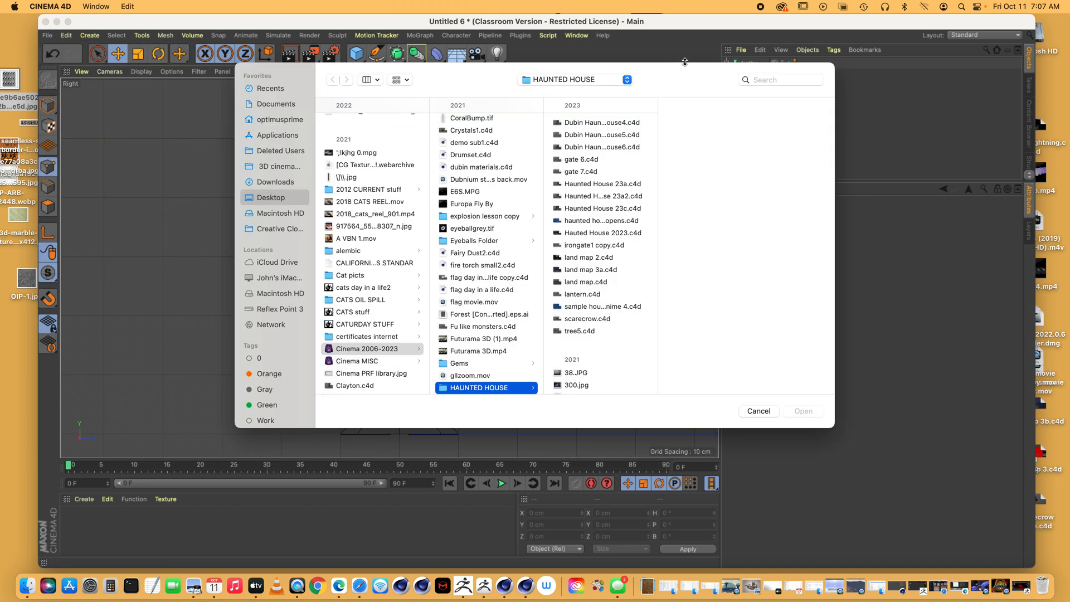
{"action": "left_click", "coordinate": [763, 81]}
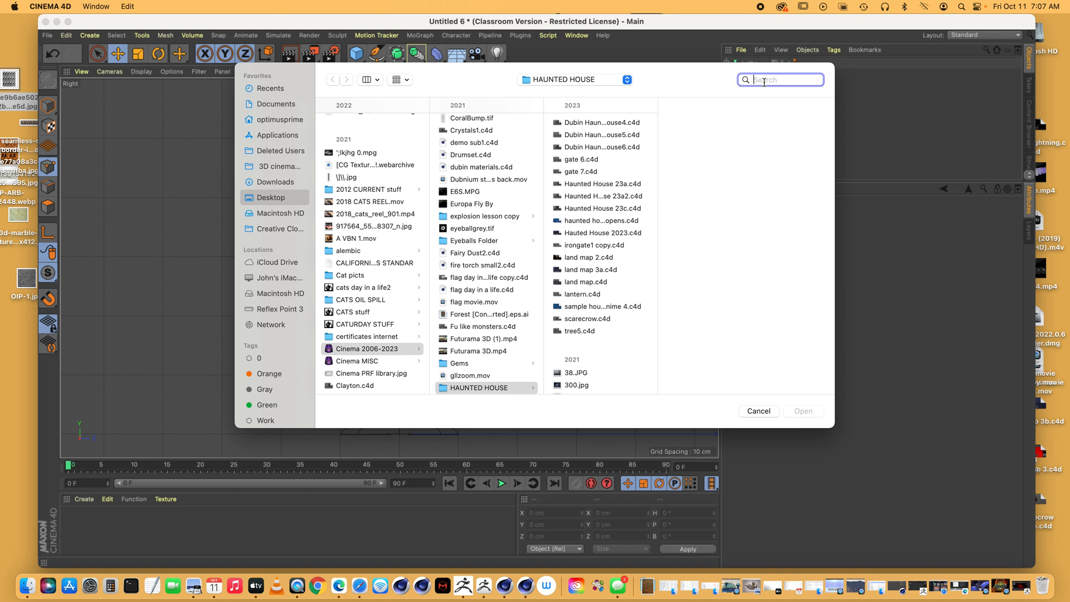
{"action": "type", "text": "japan"}
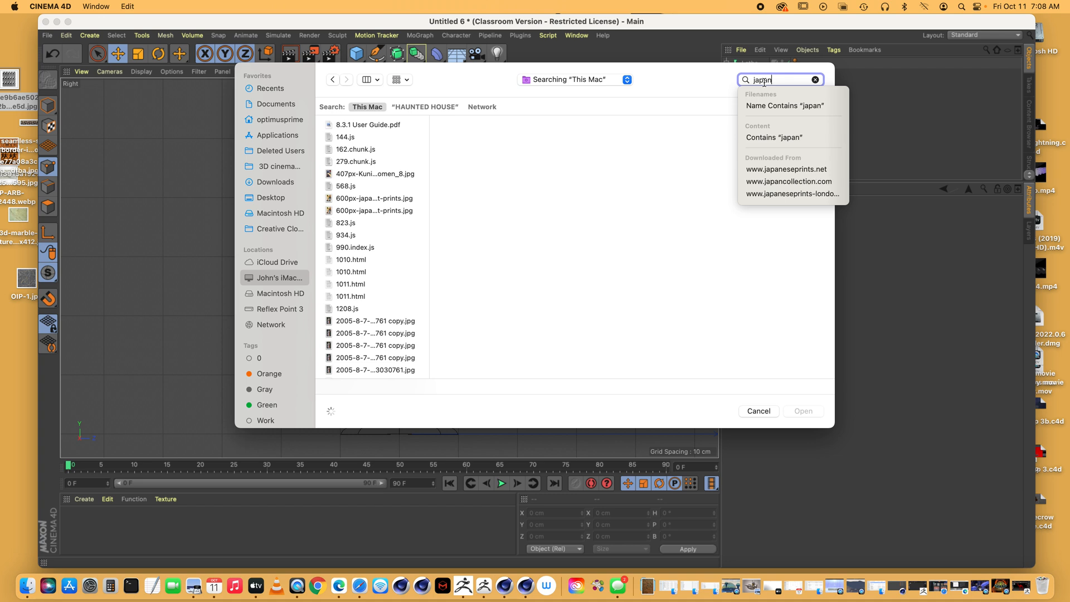
{"action": "type", "text": " castle"}
{"action": "key", "text": "Return"}
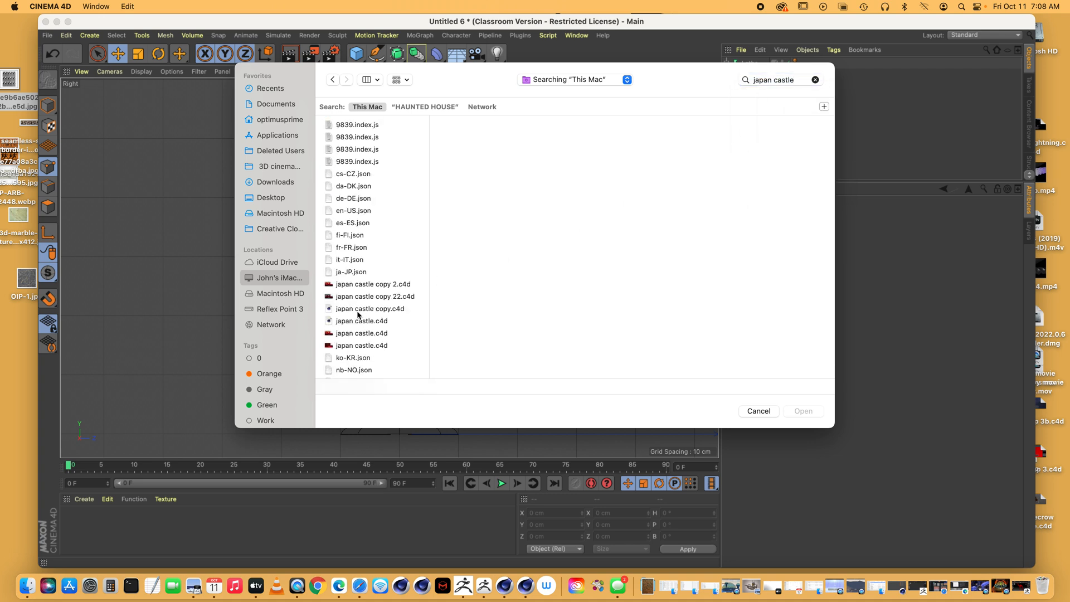
Compare the previews of the japan castle files, open japan castle.c4d from the city folder, and look around its scene
{"action": "left_click", "coordinate": [375, 307]}
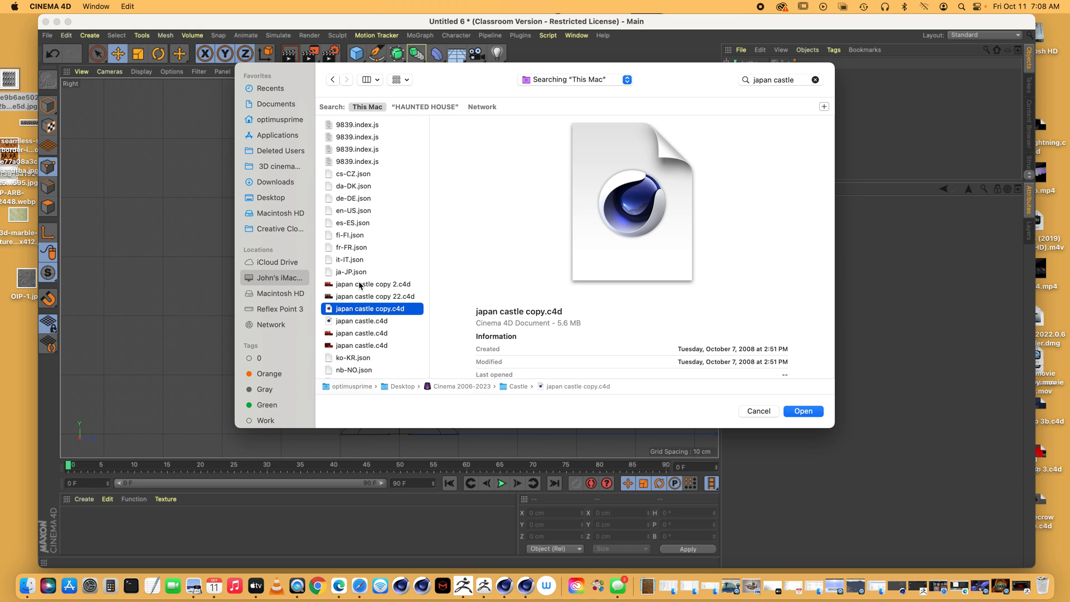
{"action": "left_click", "coordinate": [360, 284]}
{"action": "left_click", "coordinate": [354, 298]}
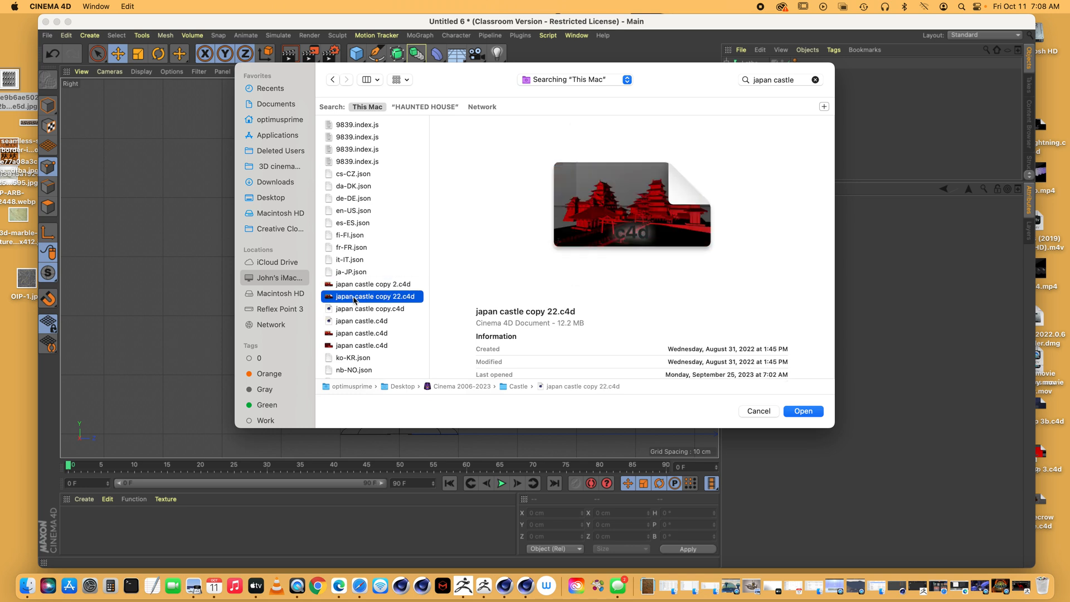
{"action": "left_click", "coordinate": [362, 346]}
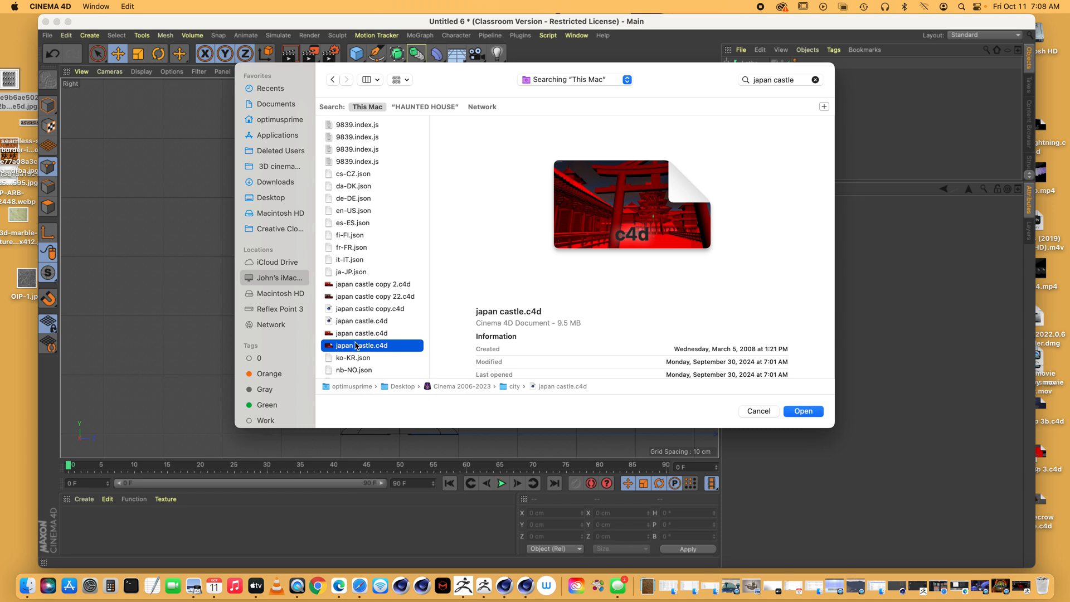
{"action": "left_click", "coordinate": [377, 286]}
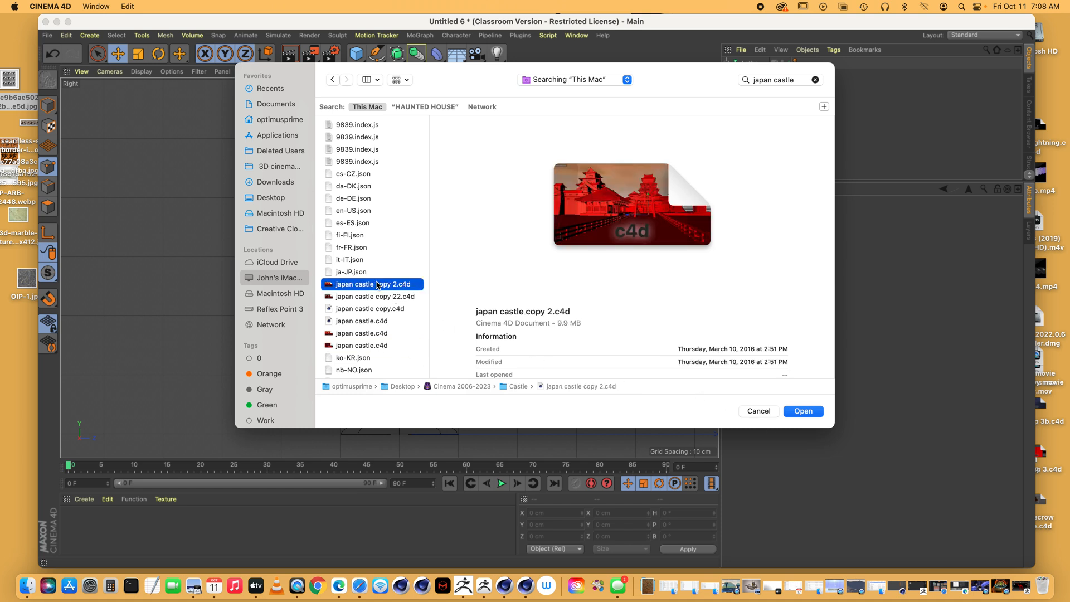
{"action": "left_click", "coordinate": [374, 299]}
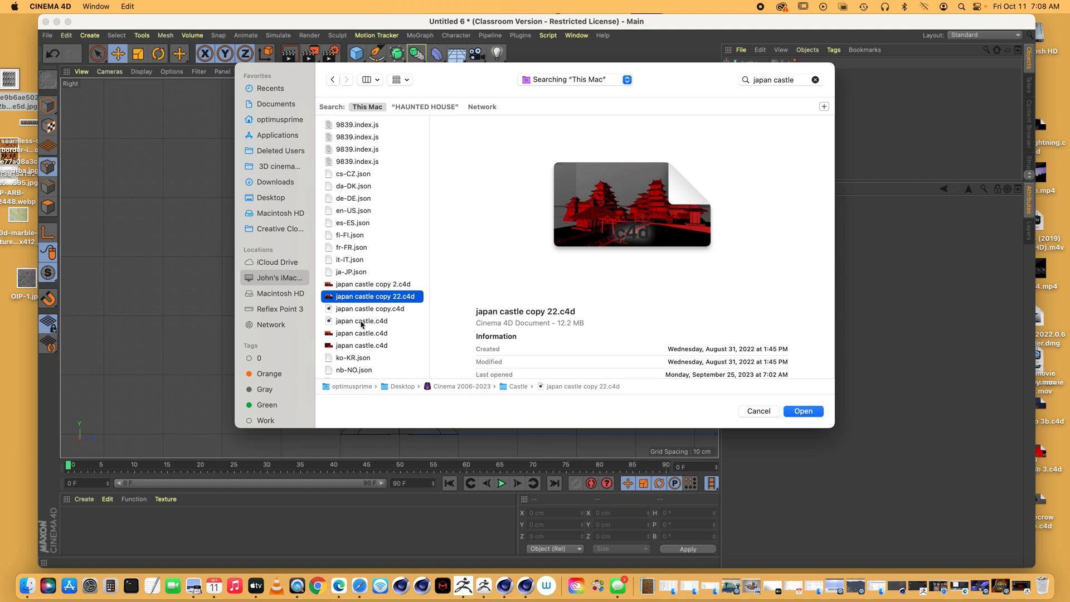
{"action": "left_click", "coordinate": [358, 346]}
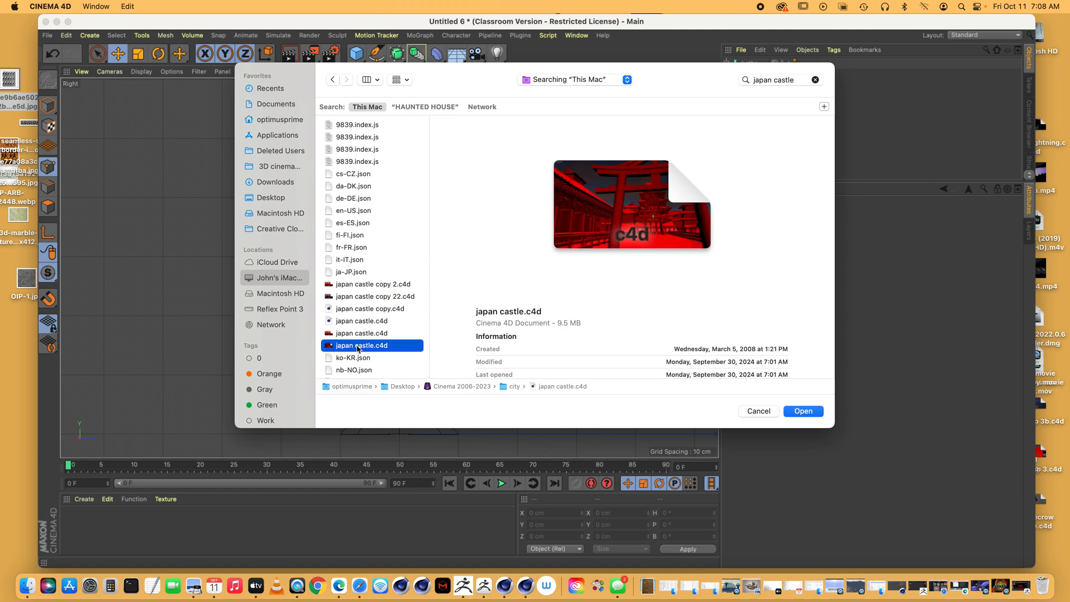
{"action": "left_click", "coordinate": [803, 411]}
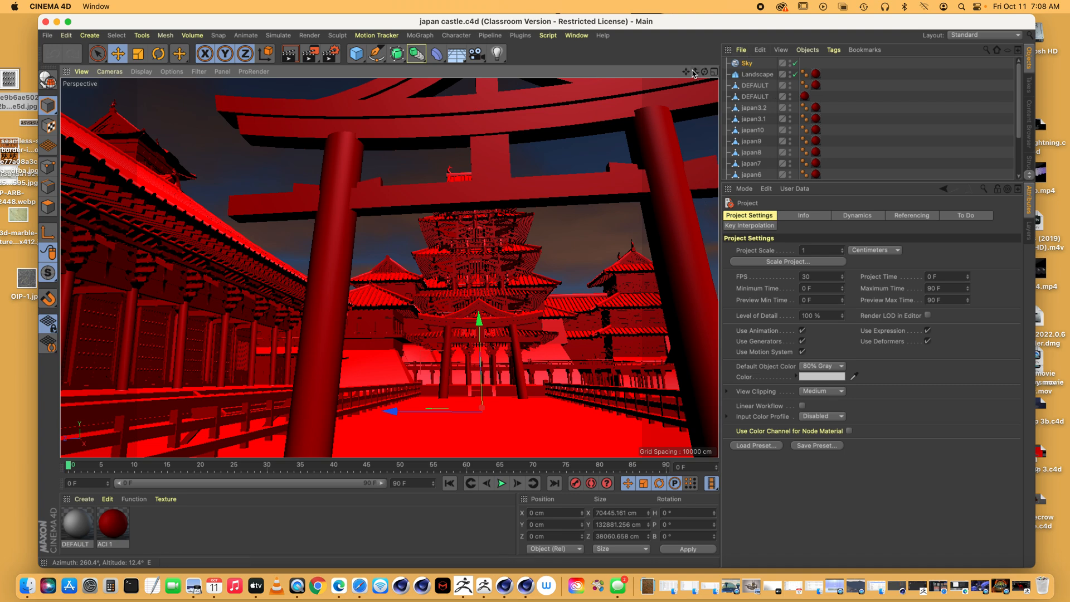
{"action": "scroll", "coordinate": [389, 268], "scroll_direction": "down", "scroll_amount": 5}
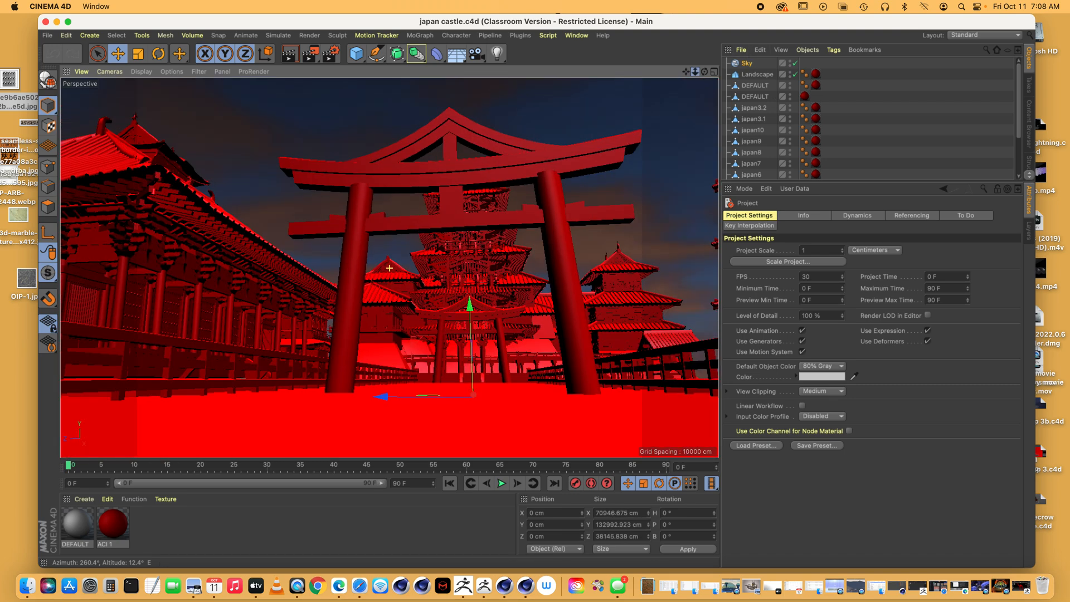
{"action": "mouse_move", "coordinate": [705, 72]}
{"action": "left_mouse_down"}
{"action": "mouse_move", "coordinate": [684, 154]}
{"action": "mouse_move", "coordinate": [703, 88]}
{"action": "mouse_move", "coordinate": [630, 121]}
{"action": "mouse_move", "coordinate": [683, 111]}
{"action": "mouse_move", "coordinate": [679, 186]}
{"action": "mouse_move", "coordinate": [682, 106]}
{"action": "mouse_move", "coordinate": [703, 101]}
{"action": "mouse_move", "coordinate": [703, 73]}
{"action": "mouse_move", "coordinate": [683, 71]}
{"action": "mouse_move", "coordinate": [715, 71]}
{"action": "left_mouse_up"}
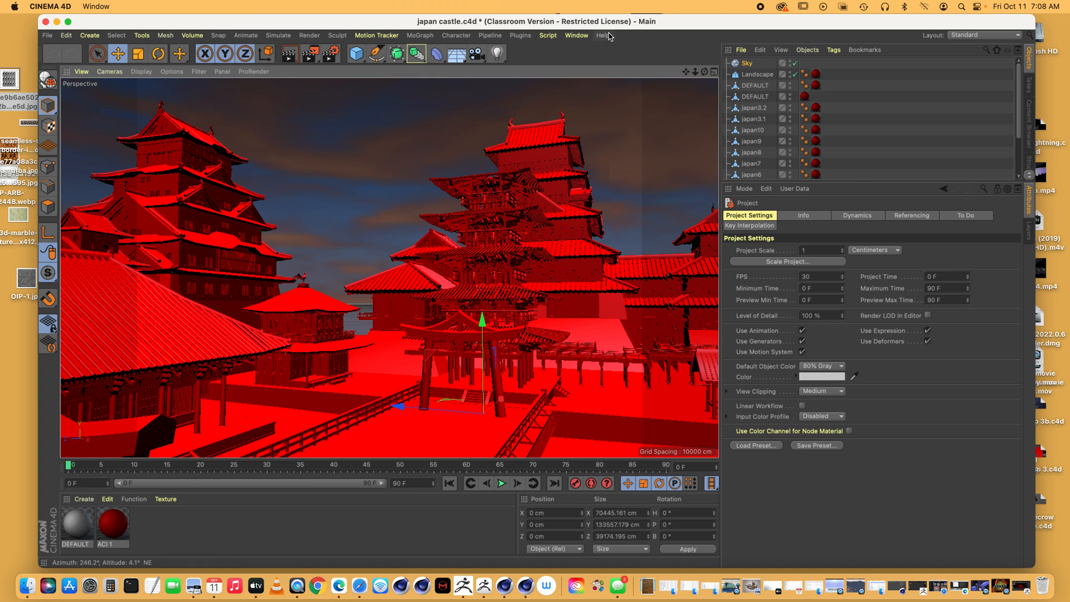
Return to the Untitled 6 vase project and create a new standard material
{"action": "left_click", "coordinate": [576, 35]}
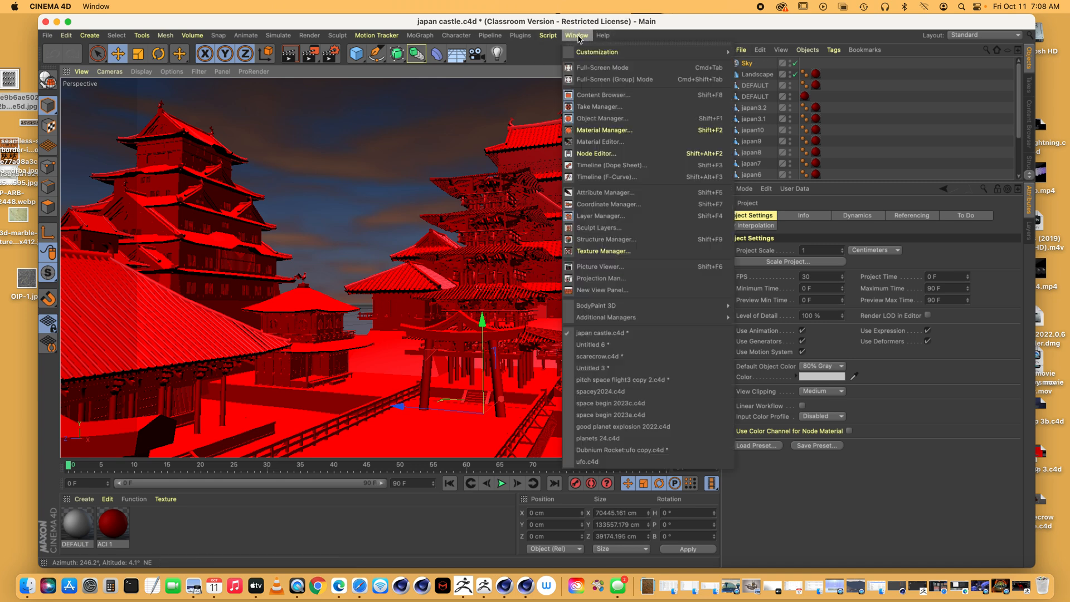
{"action": "left_click", "coordinate": [589, 346]}
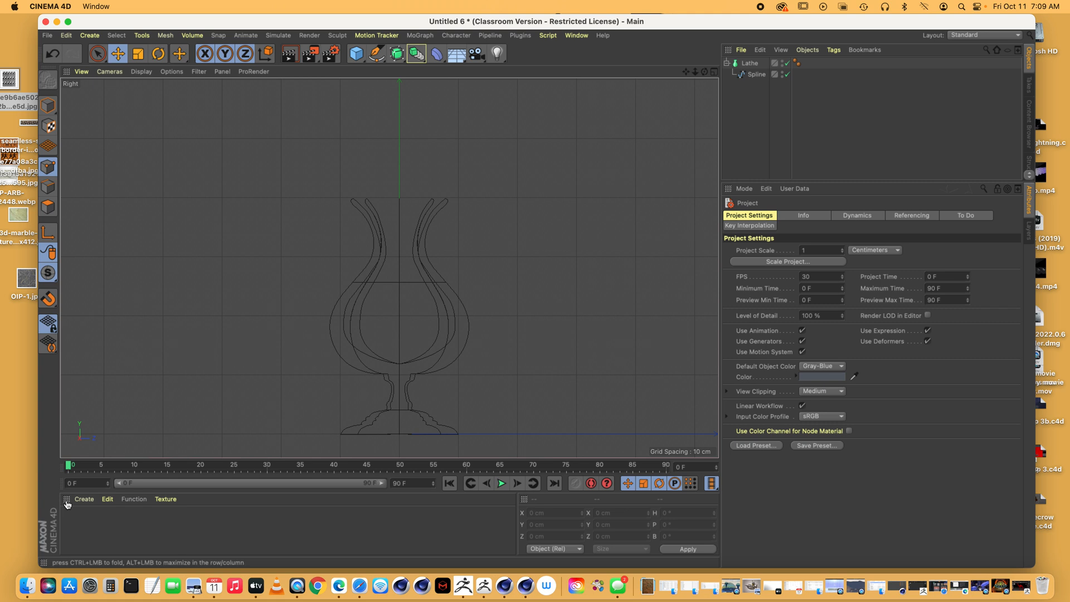
{"action": "left_click", "coordinate": [84, 499]}
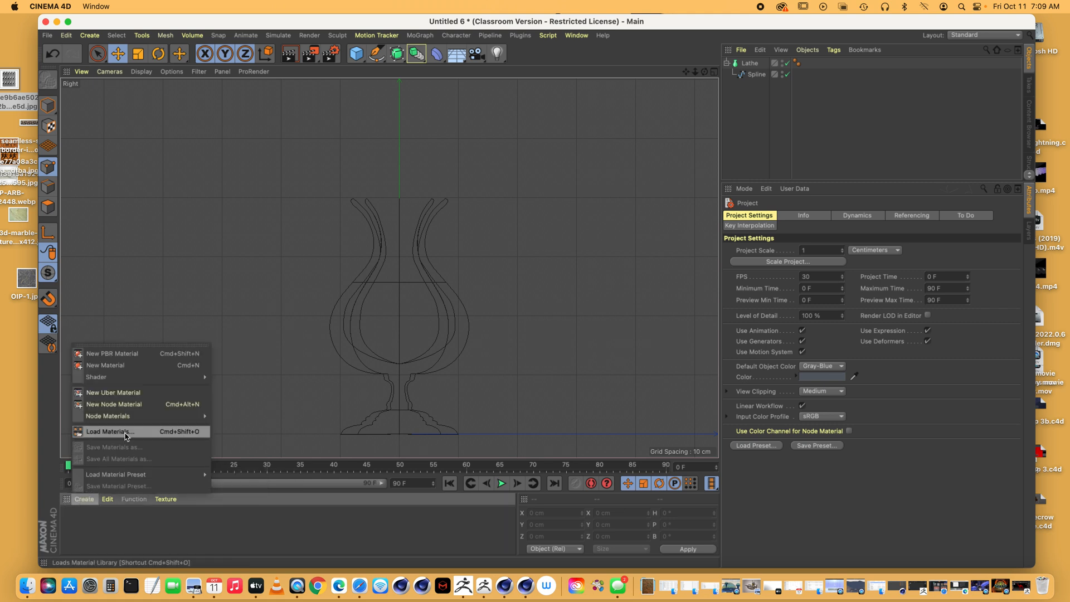
{"action": "left_click", "coordinate": [98, 366]}
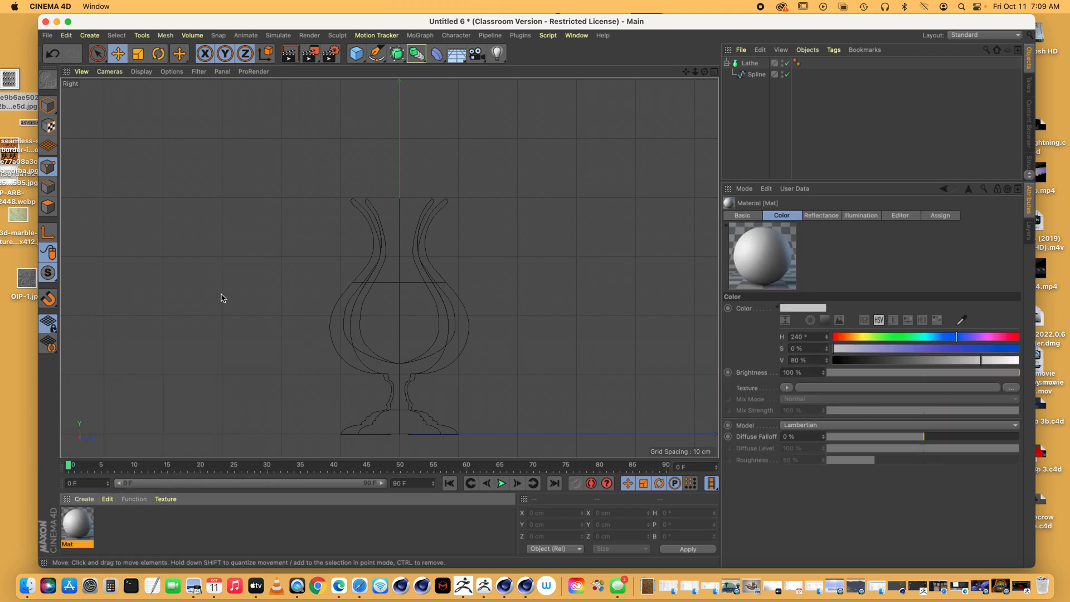
Uncover the desktop, move the black-and-white pattern JPG into the open space, and switch to Microsoft Edge
{"action": "left_click_drag", "start_coordinate": [121, 23], "coordinate": [284, 26]}
{"action": "left_click_drag", "start_coordinate": [8, 83], "coordinate": [103, 230]}
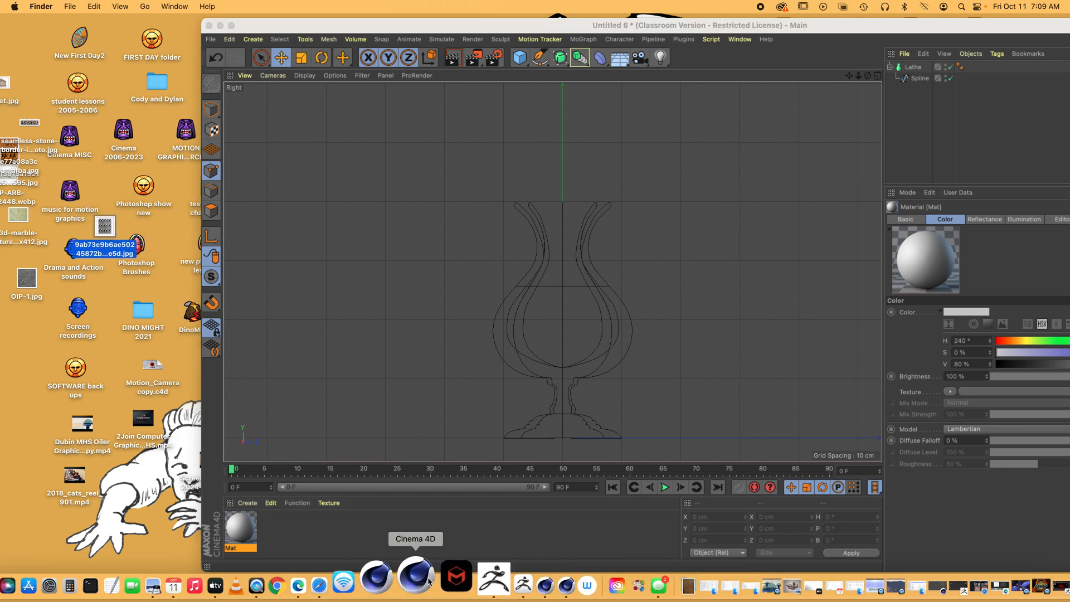
{"action": "left_click", "coordinate": [344, 582]}
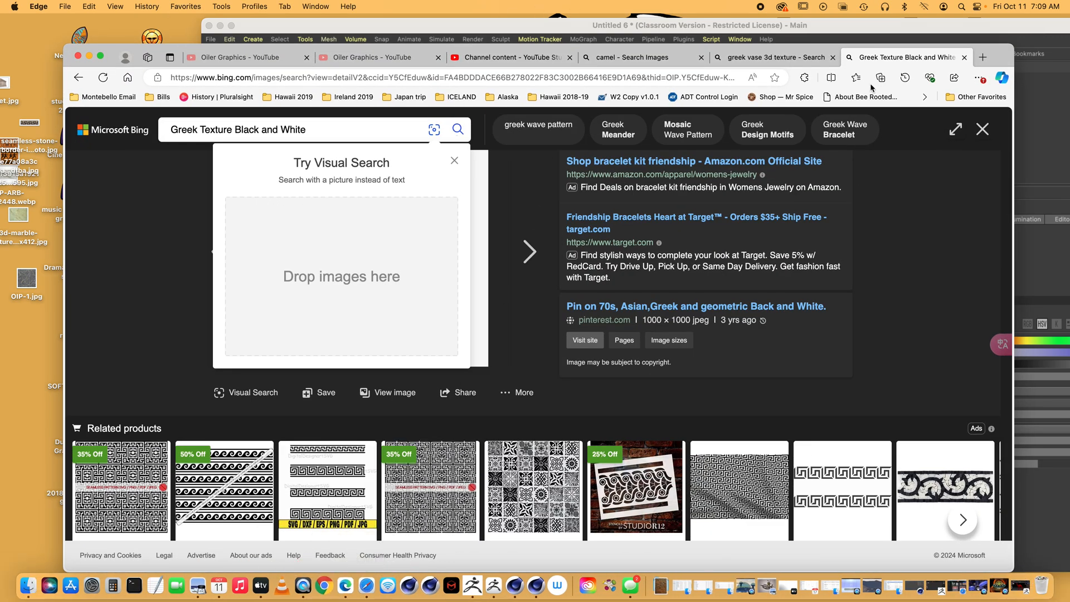
Browse the image results for "greek vase 3d texture" to study reference vases and their decoration
{"action": "left_click", "coordinate": [768, 62]}
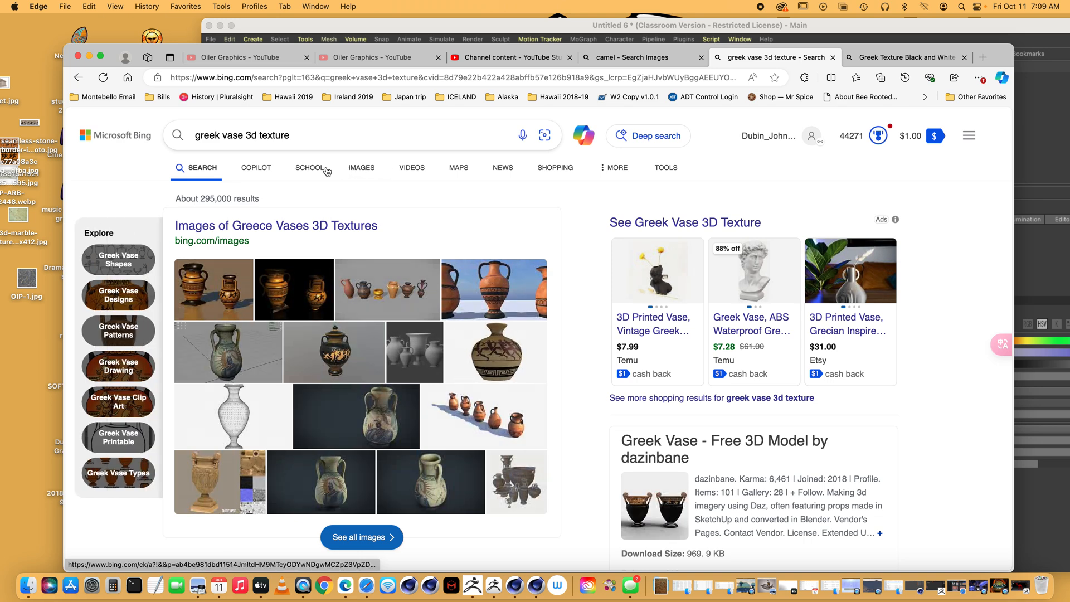
{"action": "left_click", "coordinate": [367, 170]}
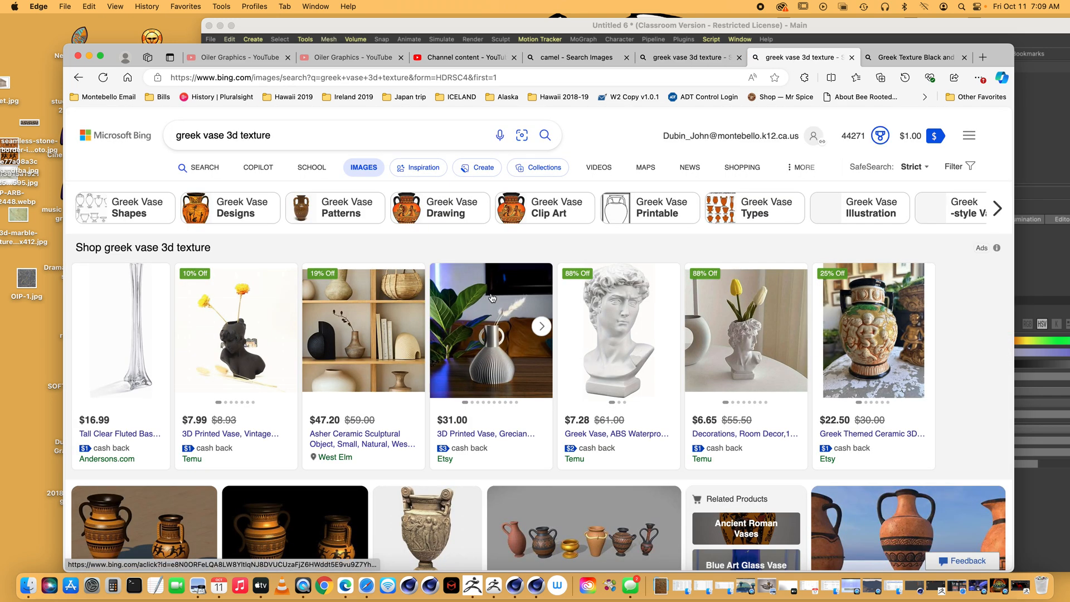
{"action": "scroll", "coordinate": [702, 350], "scroll_direction": "down", "scroll_amount": 10}
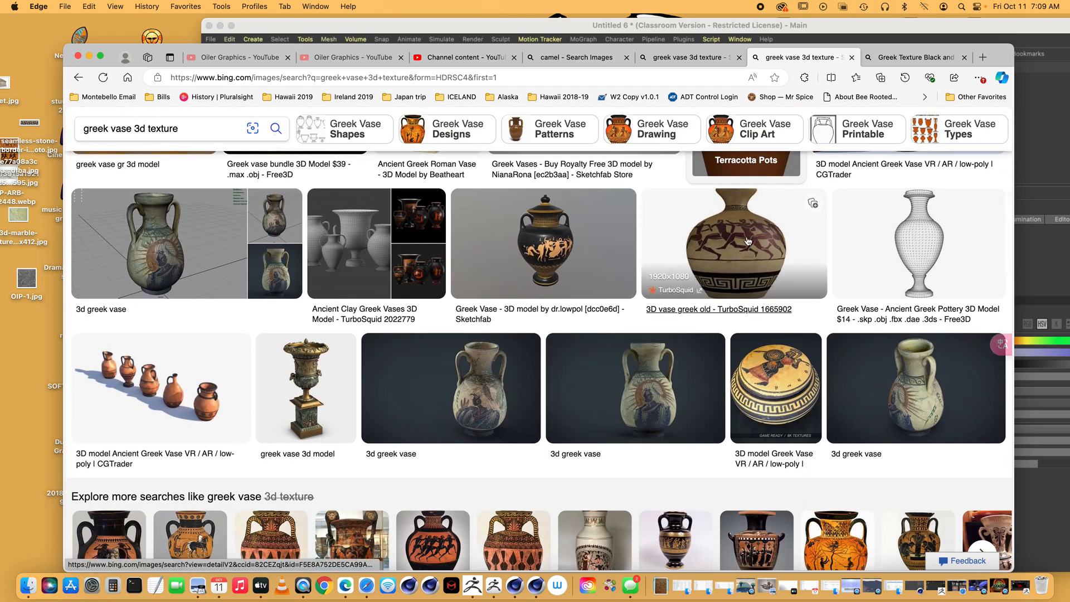
{"action": "scroll", "coordinate": [739, 254], "scroll_direction": "down", "scroll_amount": 3}
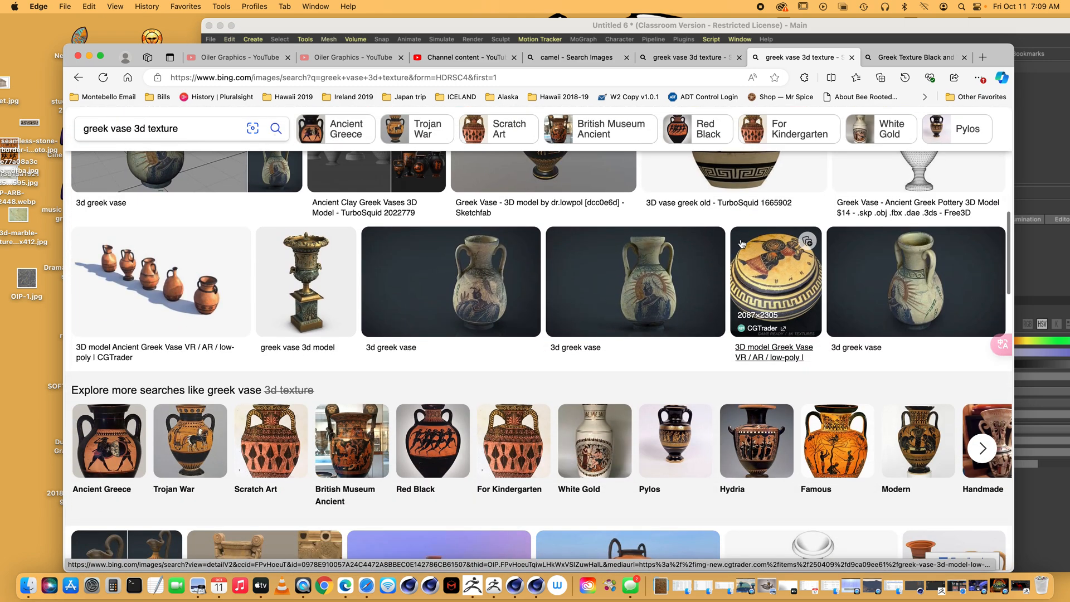
{"action": "scroll", "coordinate": [741, 243], "scroll_direction": "down", "scroll_amount": 5}
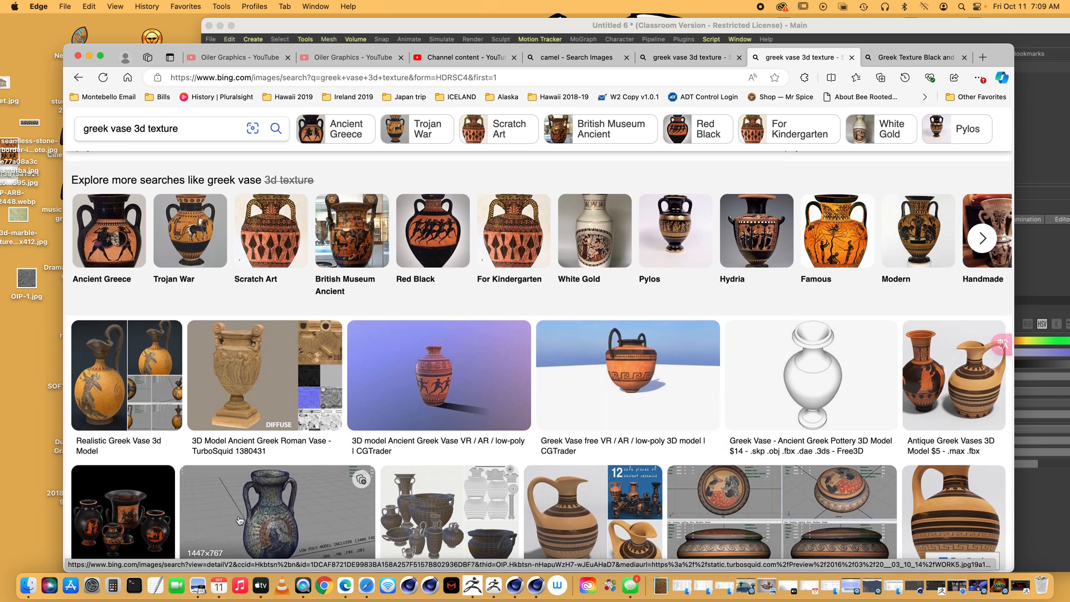
{"action": "scroll", "coordinate": [269, 469], "scroll_direction": "down", "scroll_amount": 2}
{"action": "scroll", "coordinate": [272, 452], "scroll_direction": "up", "scroll_amount": 3}
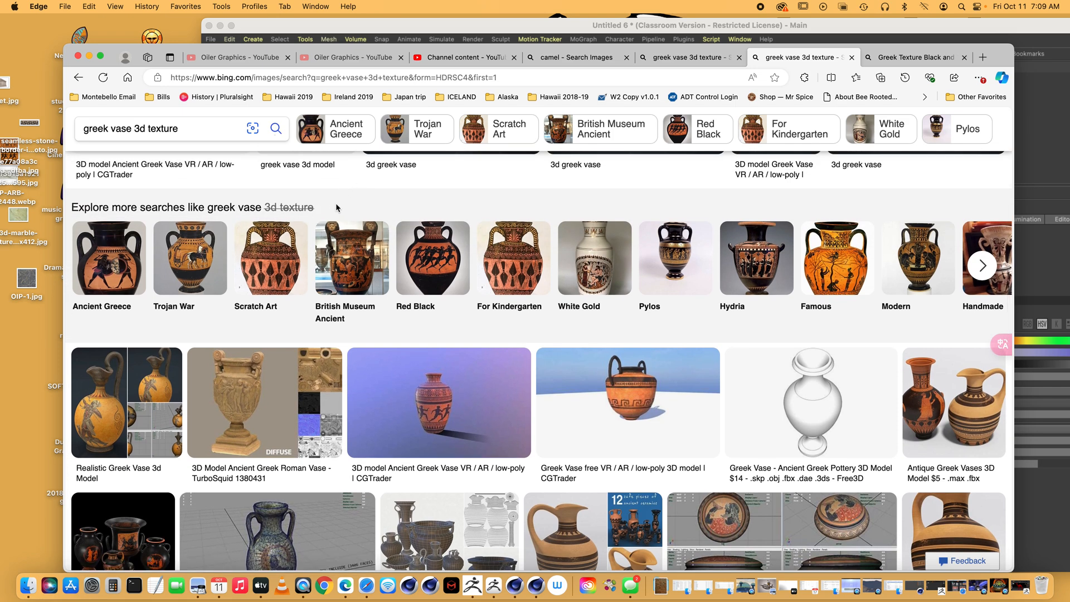
Reopen earlier Greek texture and vase searches from the browsing history, and preview the orange-and-black running figures pattern under "free 3d texture greek"
{"action": "left_click", "coordinate": [140, 6]}
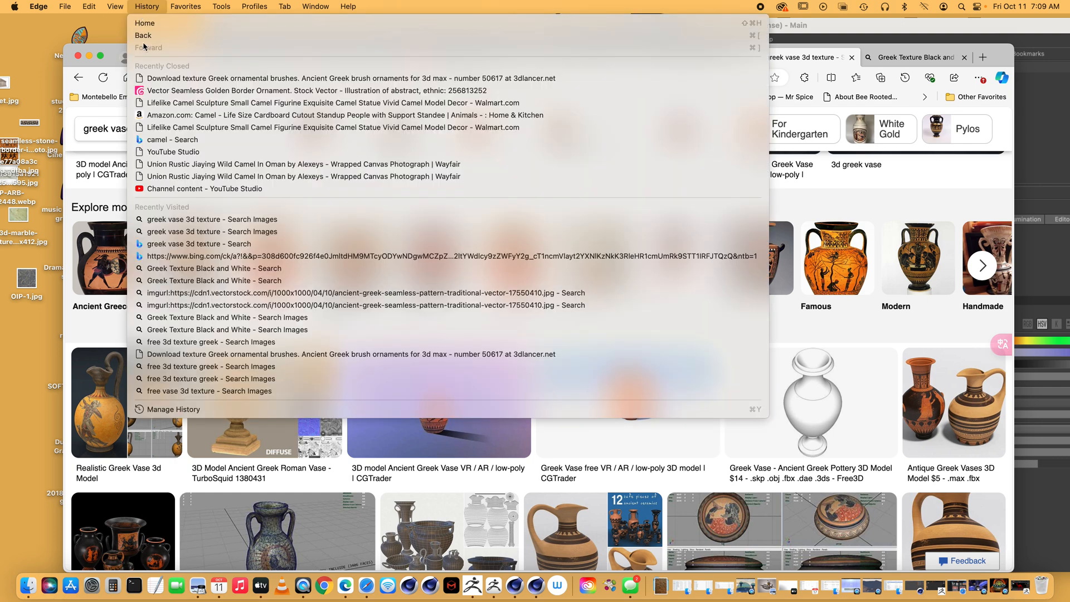
{"action": "left_click", "coordinate": [198, 317]}
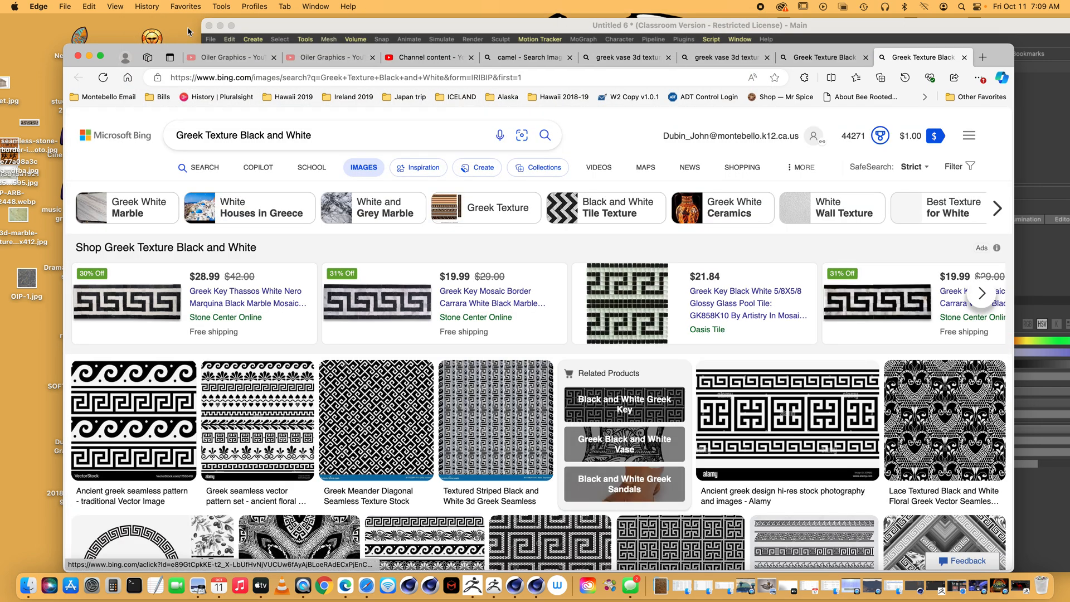
{"action": "left_click", "coordinate": [153, 7]}
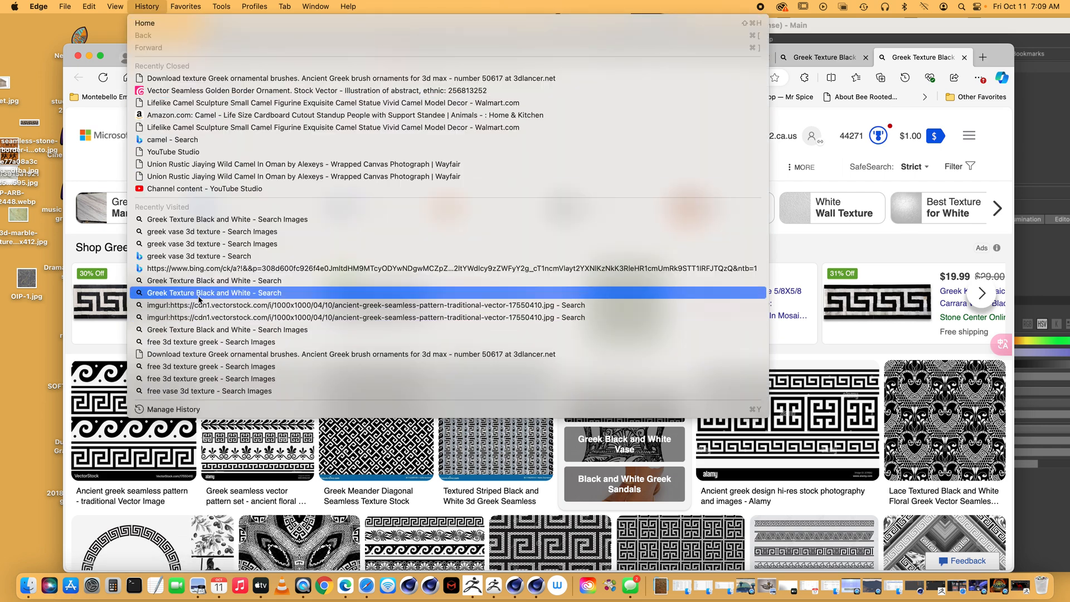
{"action": "left_click", "coordinate": [201, 258]}
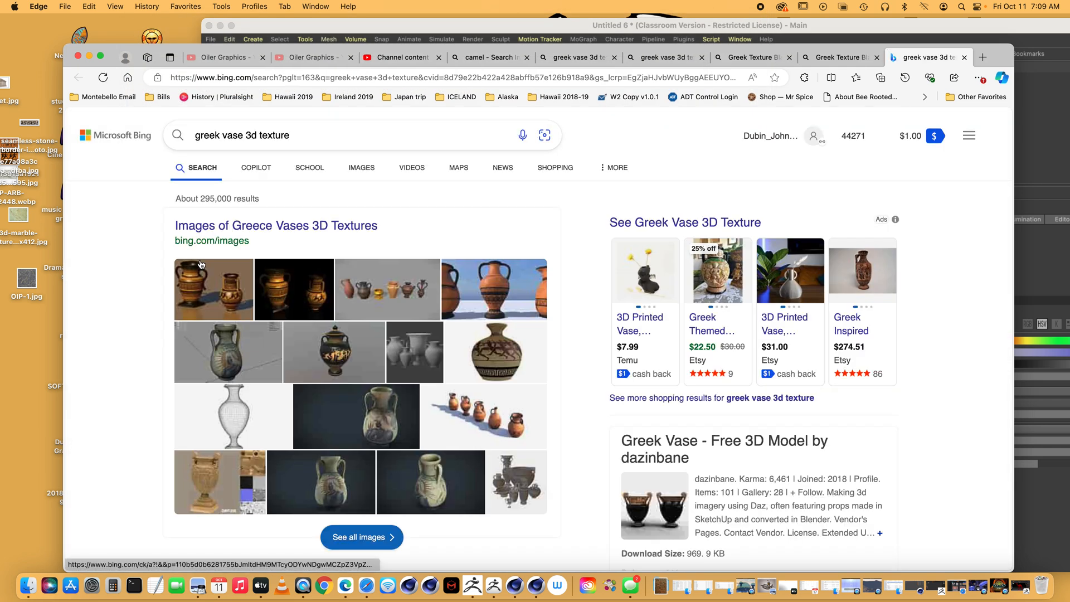
{"action": "left_click", "coordinate": [147, 7]}
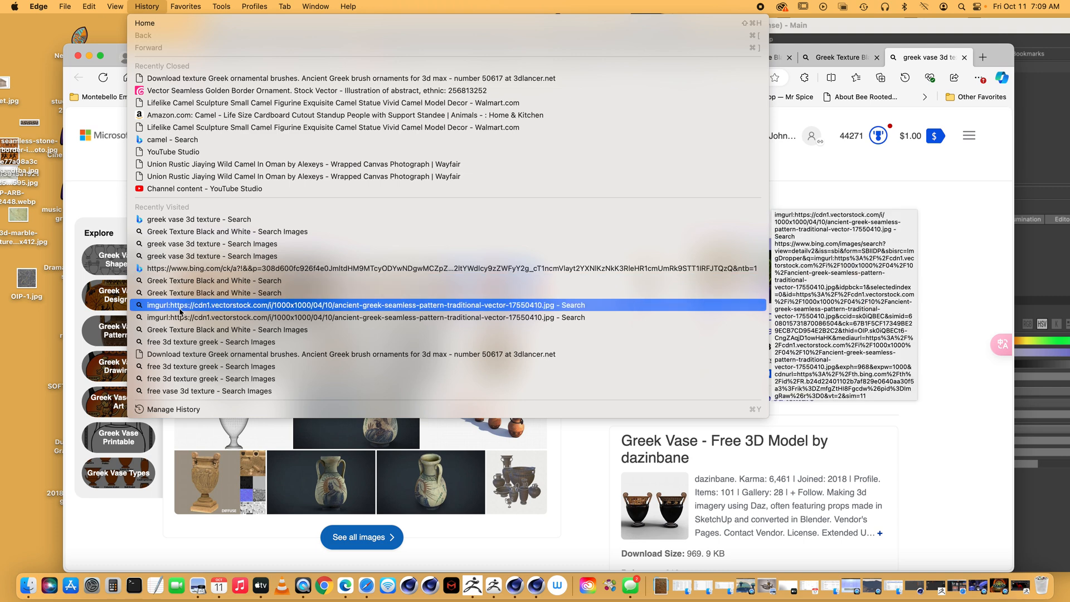
{"action": "left_click", "coordinate": [180, 341]}
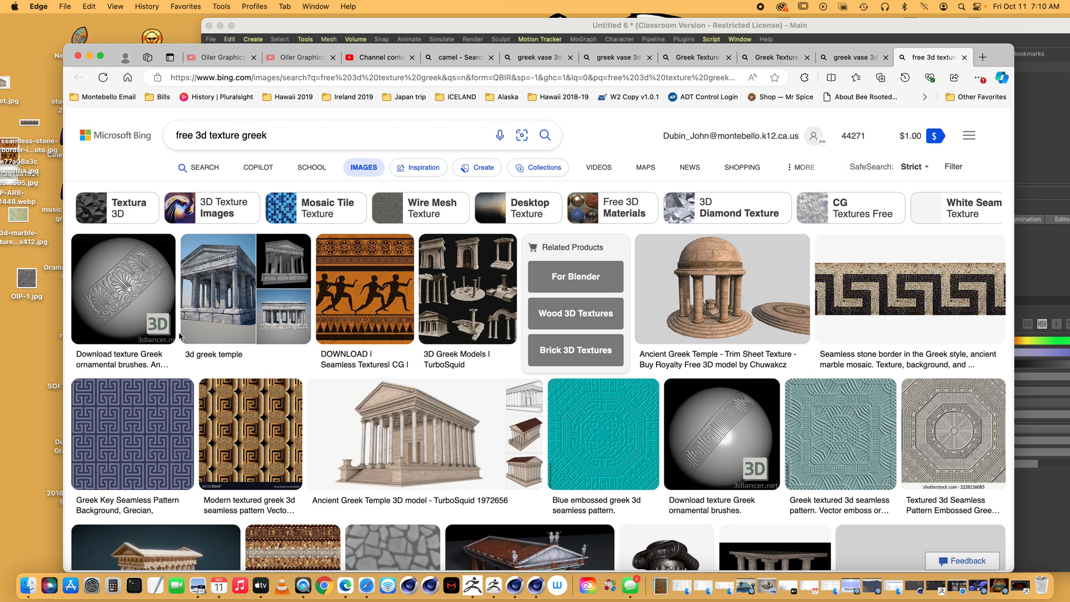
{"action": "left_click", "coordinate": [359, 283]}
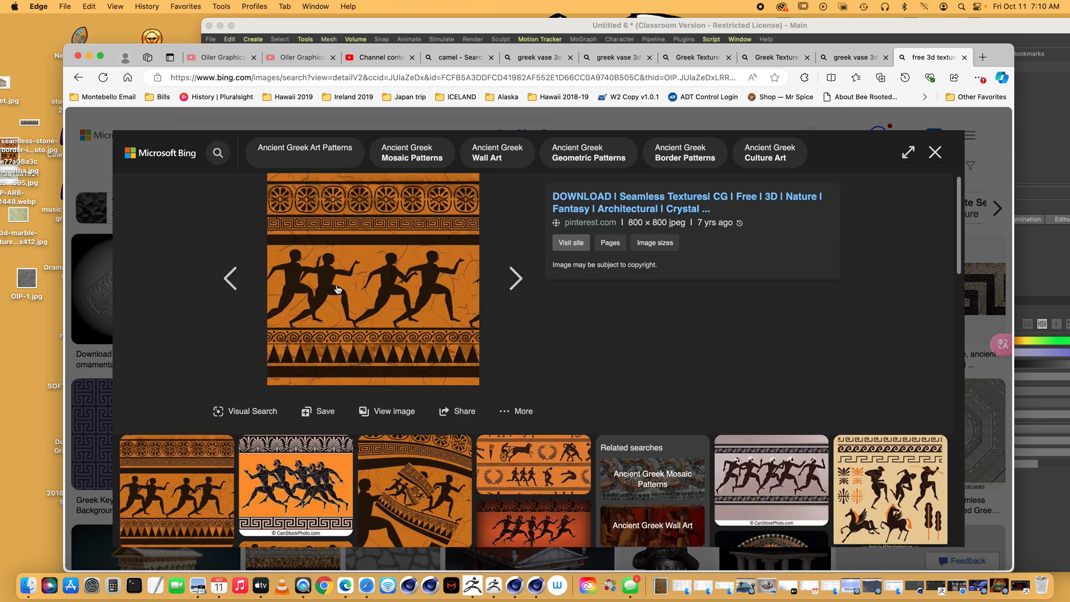
Minimize the browser, return to the Untitled 6 vase project in Cinema 4D, and add a second material
{"action": "left_click", "coordinate": [89, 56]}
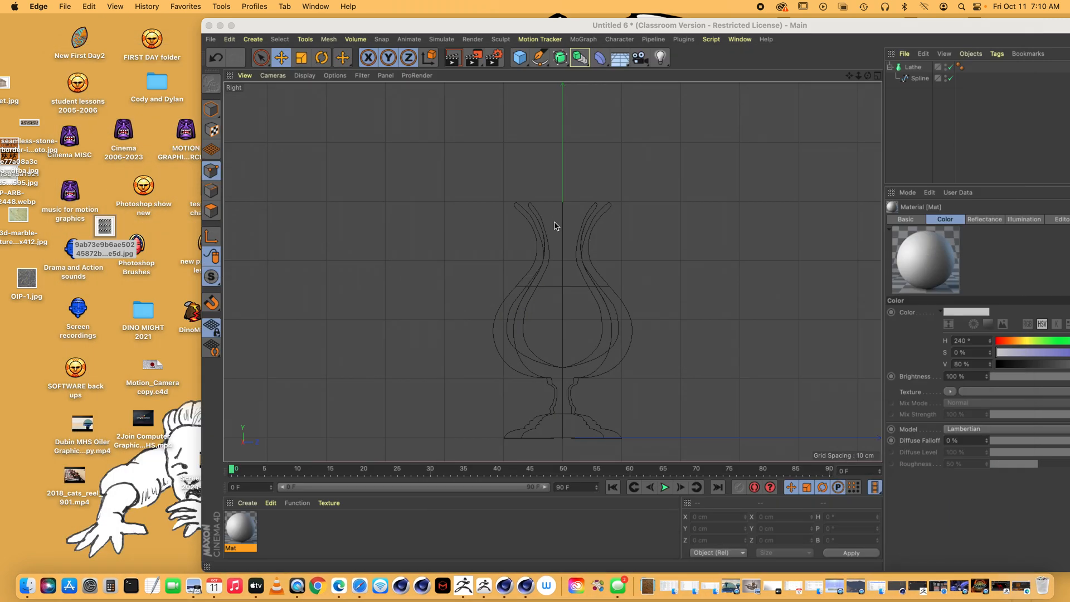
{"action": "double_click", "coordinate": [414, 25]}
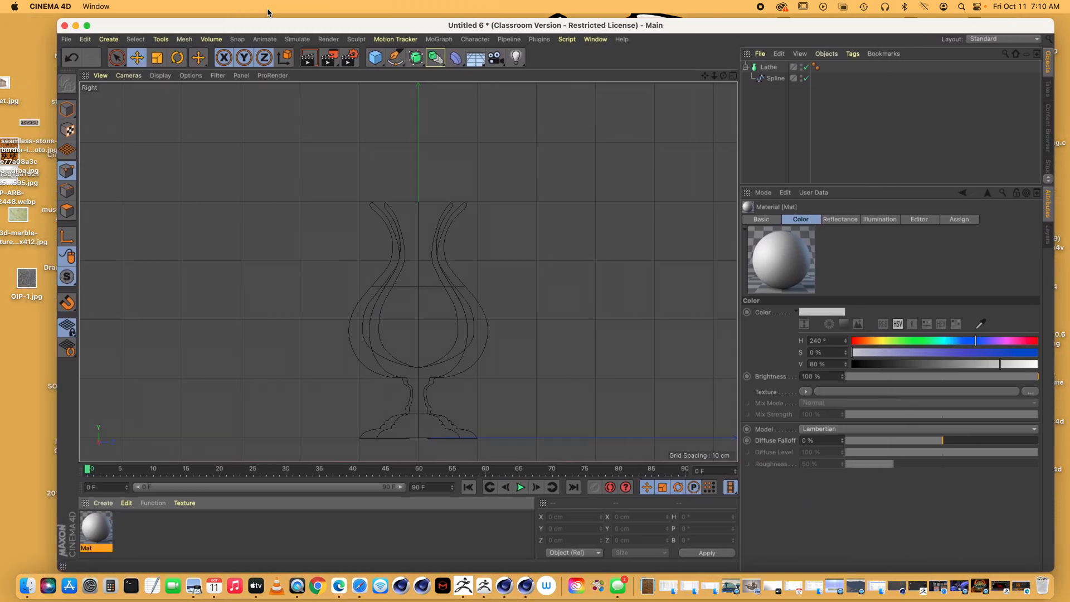
{"action": "left_click", "coordinate": [127, 503]}
{"action": "left_click", "coordinate": [132, 372]}
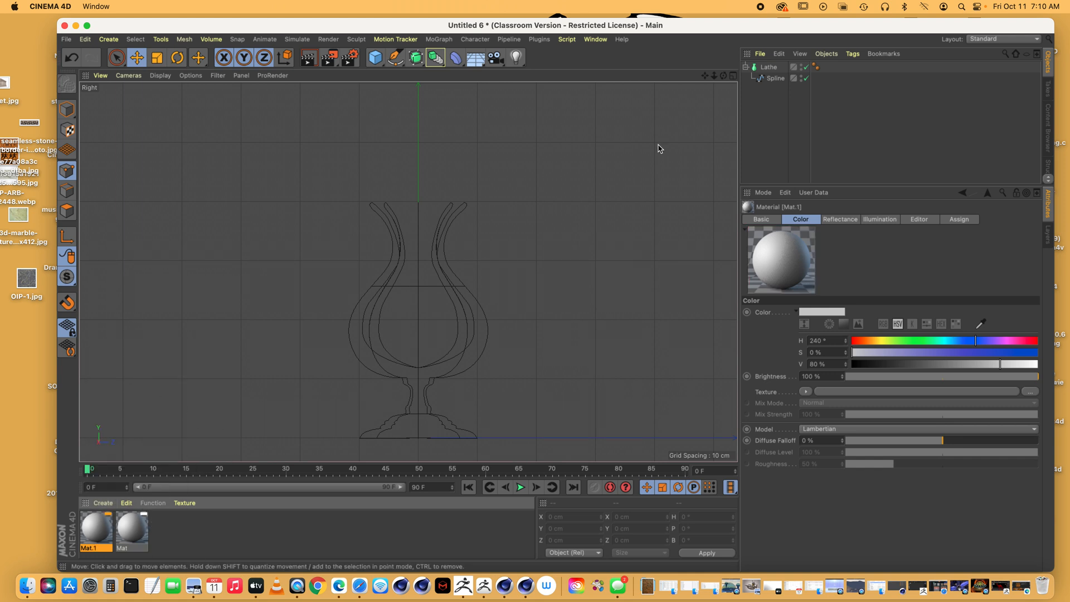
Activate the Pen tool with Bezier type and disable the Lathe to expose the vase's half-profile spline
{"action": "left_click_drag", "start_coordinate": [394, 63], "coordinate": [442, 76]}
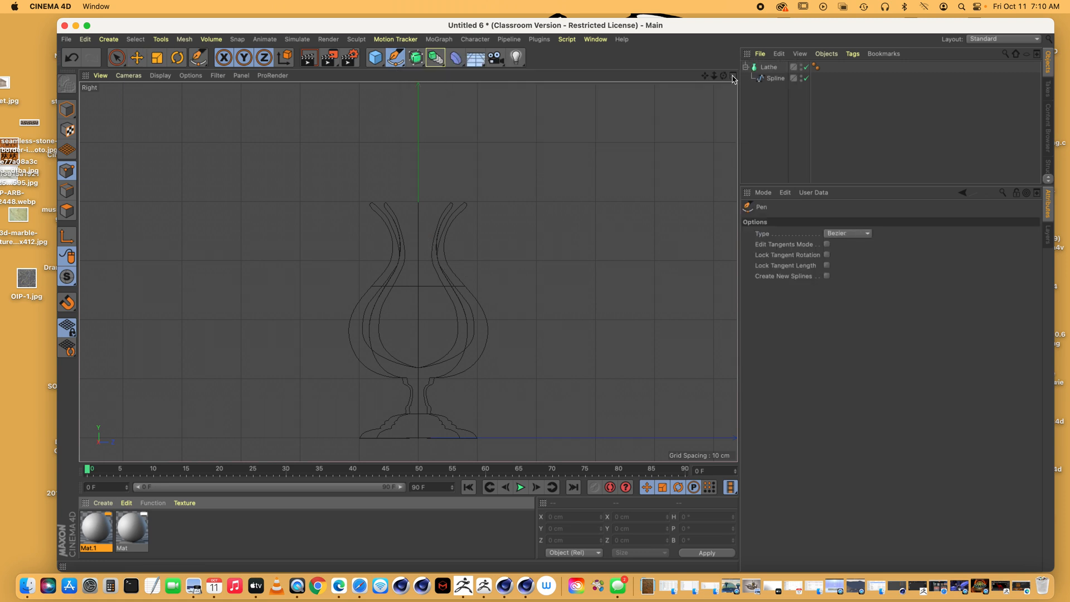
{"action": "left_click", "coordinate": [805, 67]}
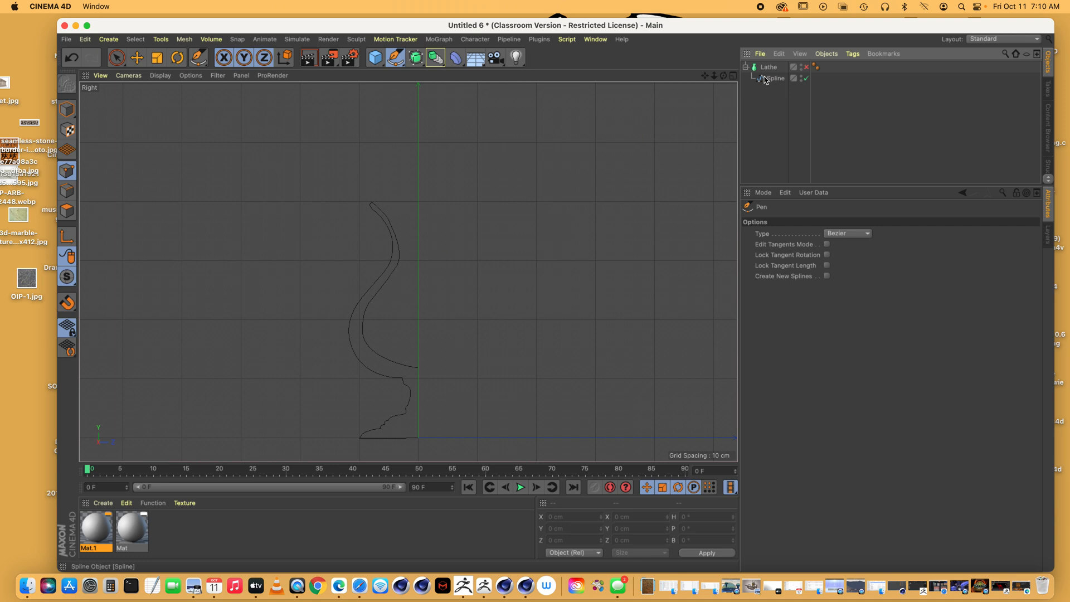
{"action": "scroll", "coordinate": [408, 271], "scroll_direction": "up", "scroll_amount": 3}
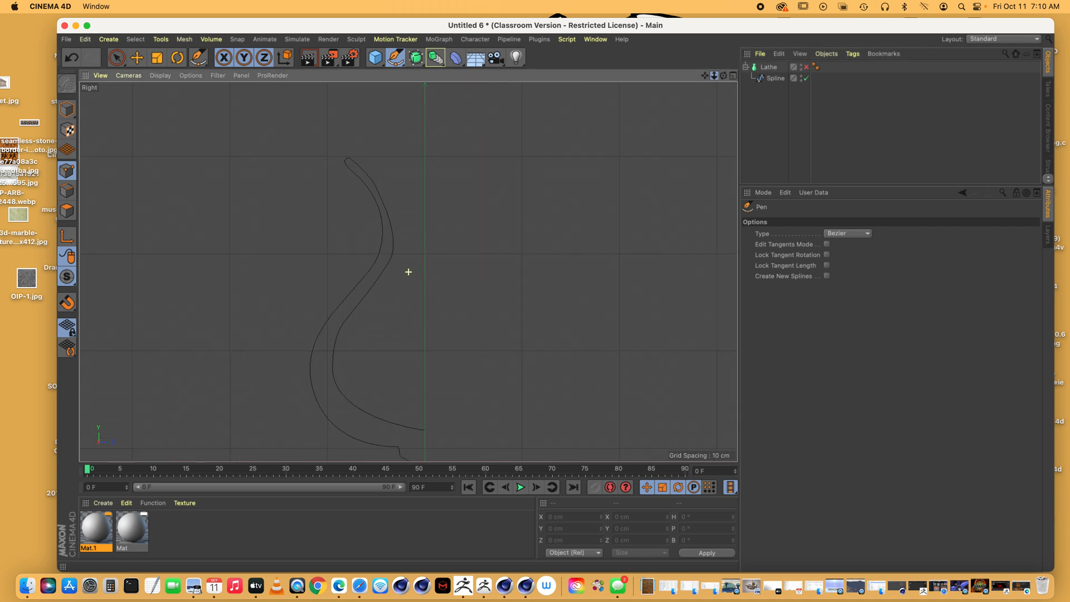
{"action": "left_click_drag", "start_coordinate": [705, 75], "coordinate": [715, 80]}
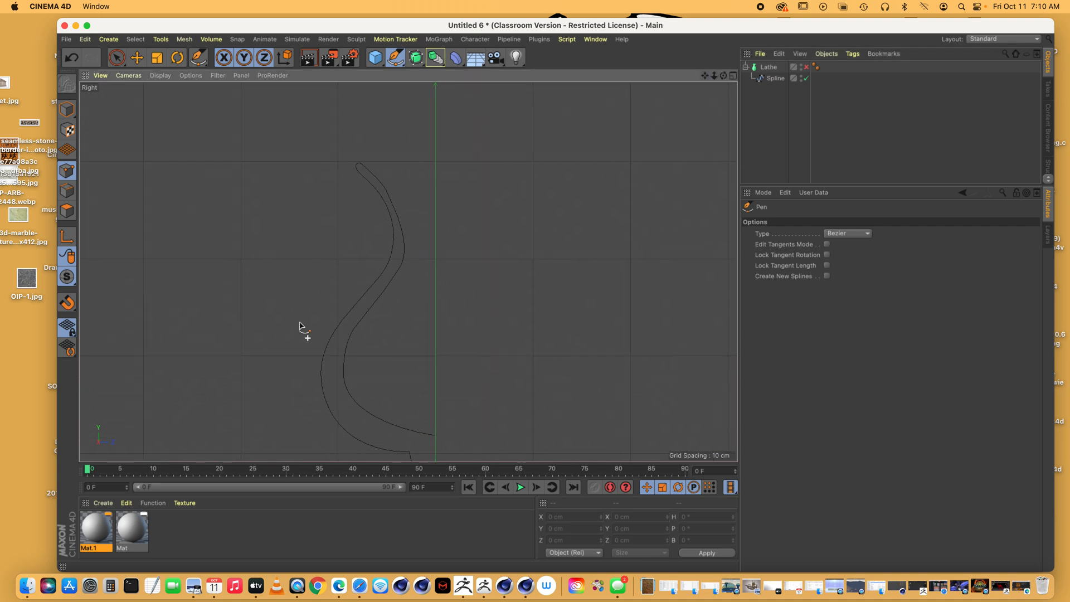
Draw a new Bezier spline for the vase handle, following the neck wall upward, looping outward and ending in a curl below
{"action": "left_click", "coordinate": [372, 290]}
{"action": "left_click_drag", "start_coordinate": [397, 249], "coordinate": [392, 214]}
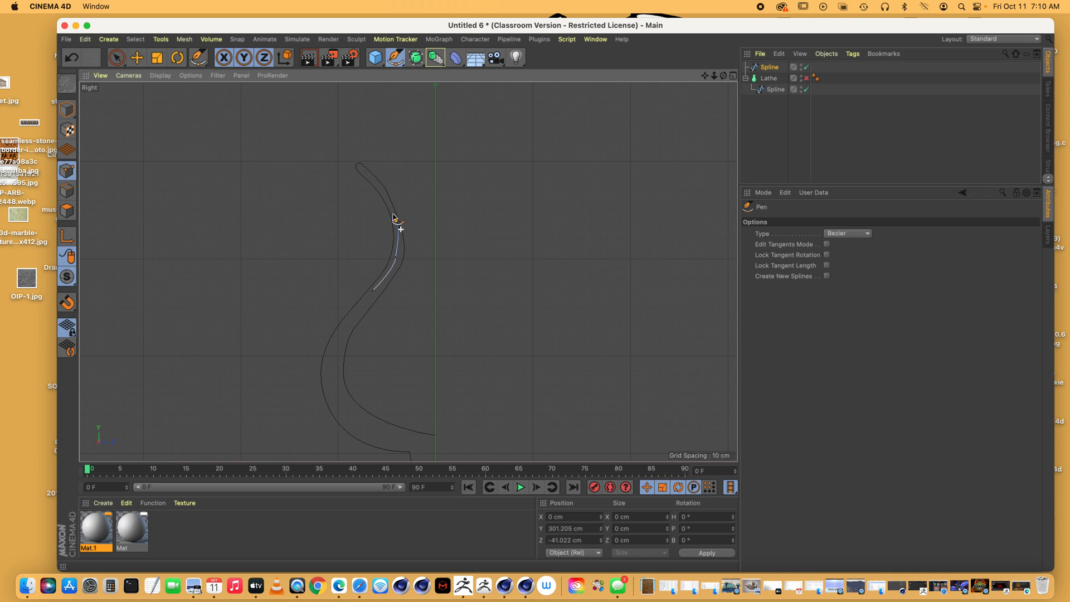
{"action": "left_click", "coordinate": [393, 216]}
{"action": "left_click", "coordinate": [383, 191]}
{"action": "left_click_drag", "start_coordinate": [332, 209], "coordinate": [364, 267]}
{"action": "key", "text": "ctrl+z"}
{"action": "left_click_drag", "start_coordinate": [366, 278], "coordinate": [330, 313]}
{"action": "left_click", "coordinate": [316, 292]}
Select the handle spline's starting point and lower curve points with the Move tool, and shift them slightly outward from the vase axis
{"action": "left_click", "coordinate": [137, 57]}
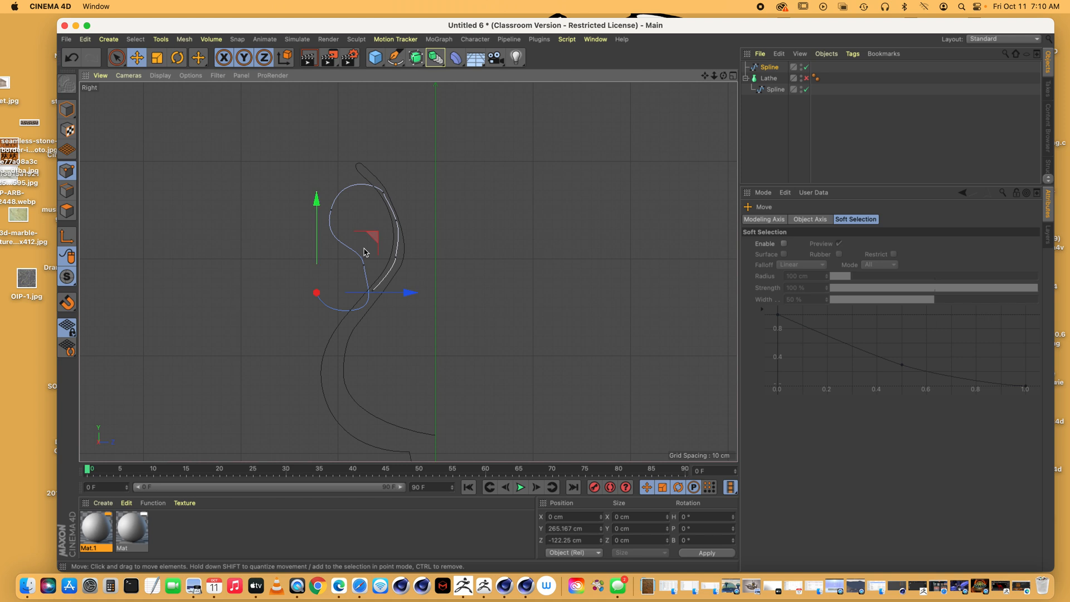
{"action": "left_click", "coordinate": [362, 264]}
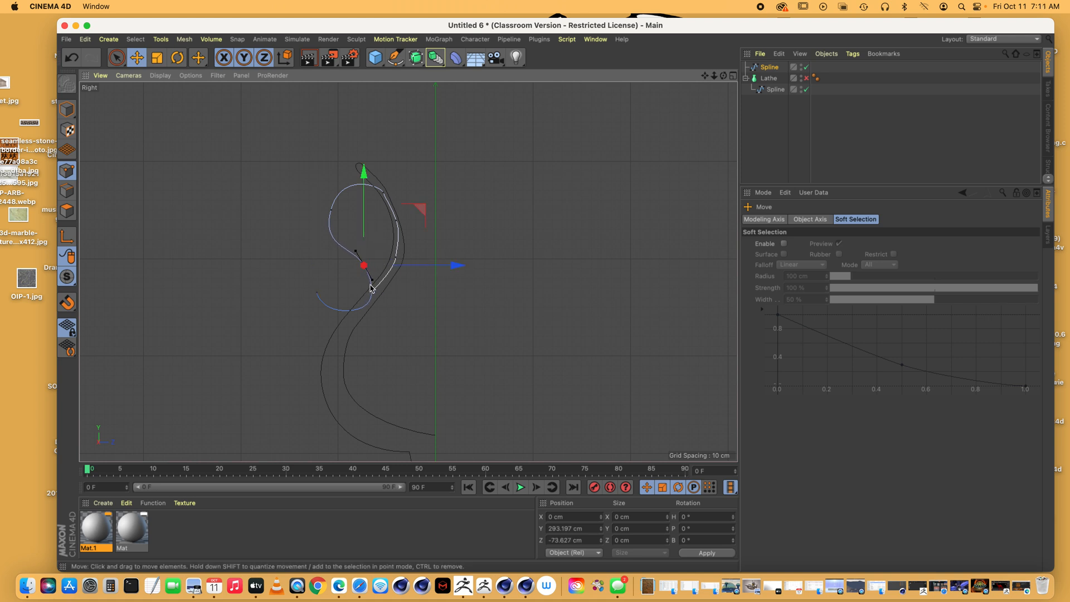
{"action": "left_click", "coordinate": [349, 311]}
{"action": "left_click", "coordinate": [317, 293], "text": "shift"}
{"action": "left_click", "coordinate": [372, 291], "text": "shift"}
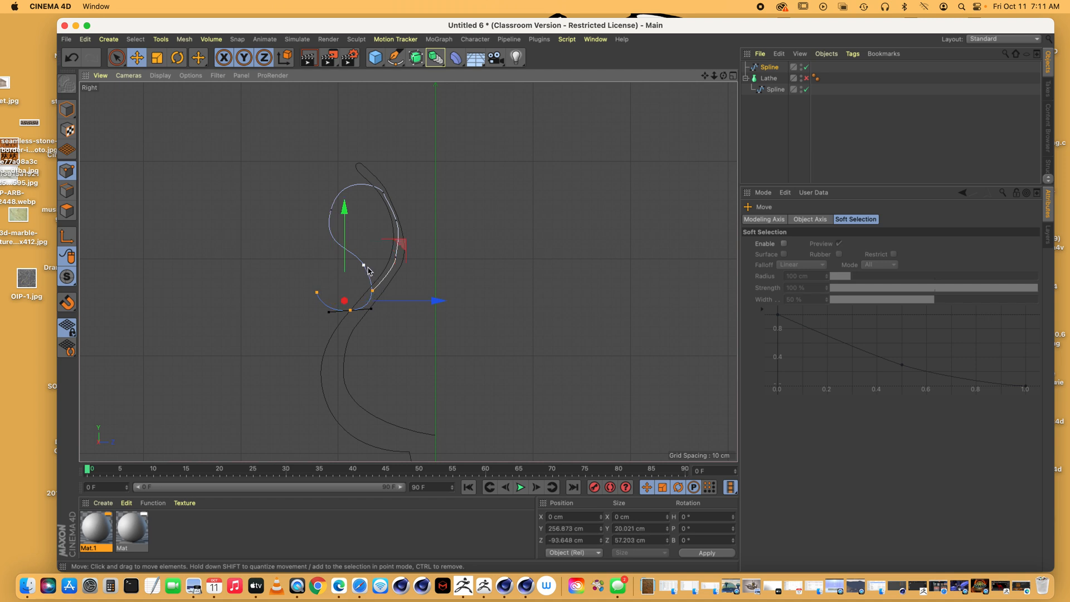
{"action": "left_click", "coordinate": [363, 267], "text": "shift"}
{"action": "left_click_drag", "start_coordinate": [436, 288], "coordinate": [428, 289]}
Move the handle spline's starting point slightly inward, back inside the vase wall
{"action": "left_click", "coordinate": [376, 304]}
{"action": "left_click", "coordinate": [370, 291]}
{"action": "left_click_drag", "start_coordinate": [454, 291], "coordinate": [461, 291]}
{"action": "left_click", "coordinate": [392, 322]}
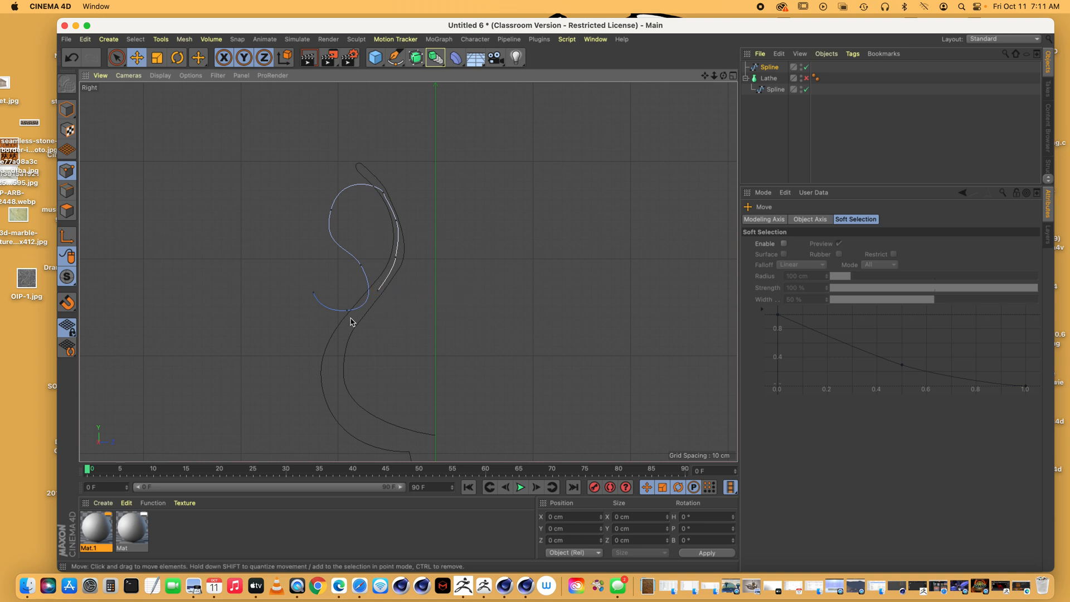
Shift the three points of the handle's lower curl further outward, away from the vase body
{"action": "left_click", "coordinate": [347, 310]}
{"action": "left_click", "coordinate": [314, 292], "text": "shift"}
{"action": "left_click", "coordinate": [360, 266], "text": "shift"}
{"action": "left_click_drag", "start_coordinate": [424, 289], "coordinate": [413, 289]}
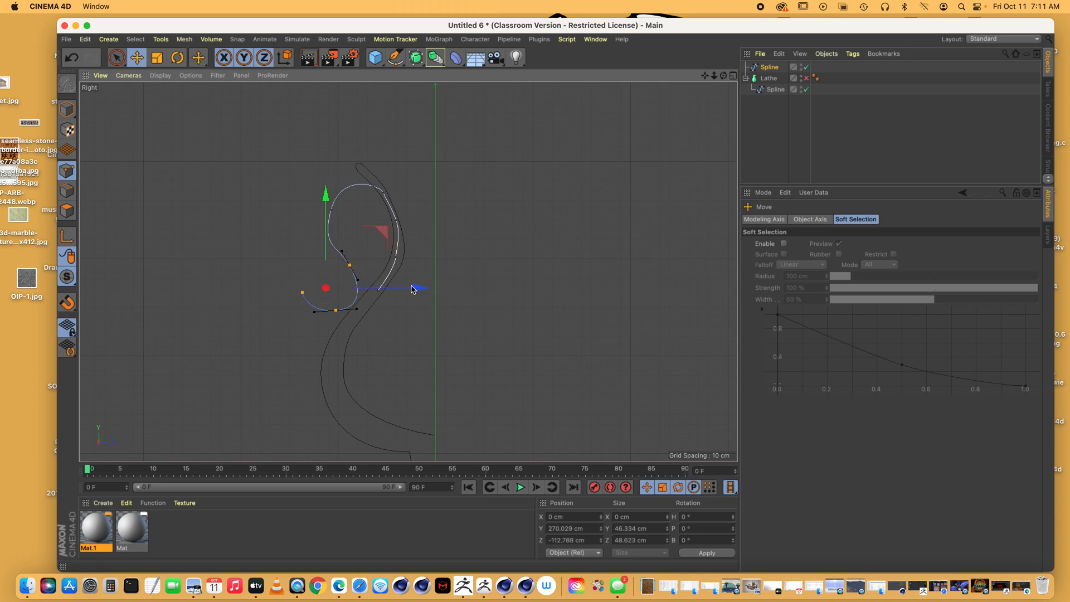
Shorten the lower tangent at the handle's outer upper point, and move the curl's bottom point slightly down and outward
{"action": "left_click", "coordinate": [332, 210]}
{"action": "left_click_drag", "start_coordinate": [326, 241], "coordinate": [326, 230]}
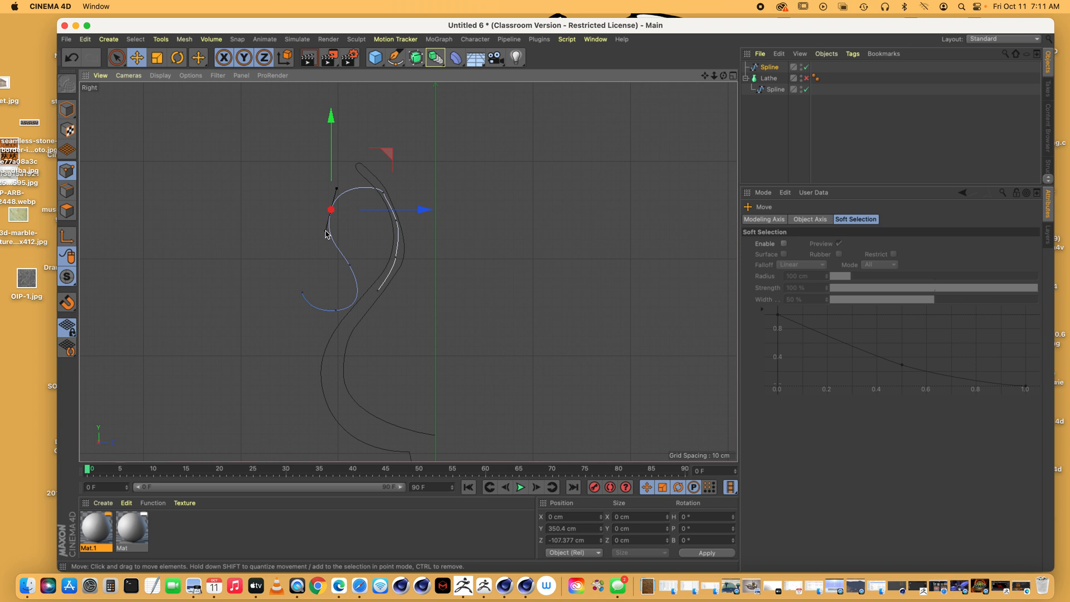
{"action": "left_click_drag", "start_coordinate": [336, 311], "coordinate": [336, 314]}
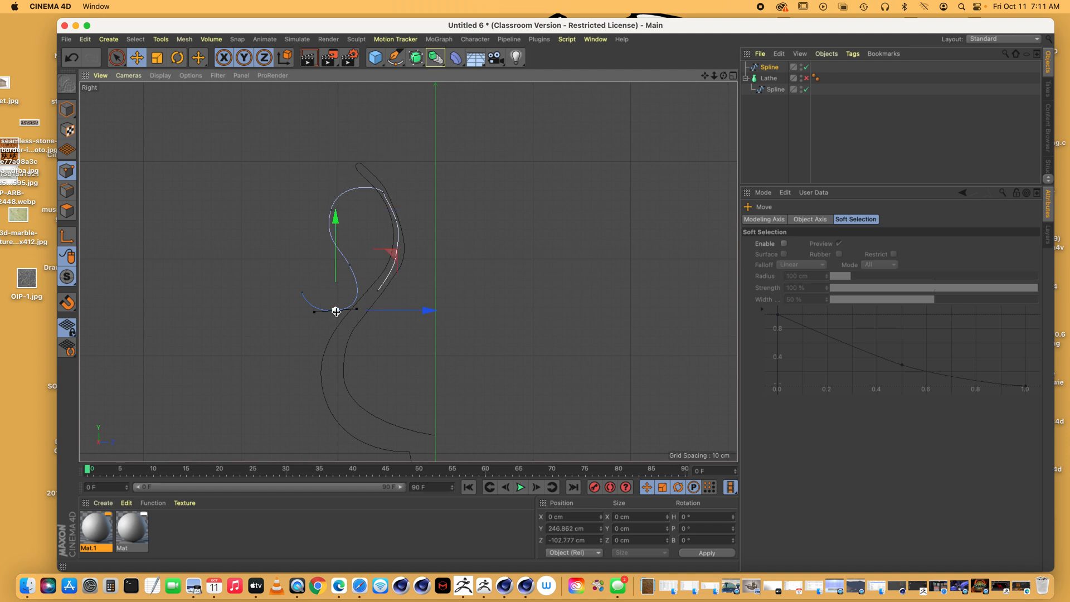
{"action": "left_click_drag", "start_coordinate": [336, 226], "coordinate": [335, 227]}
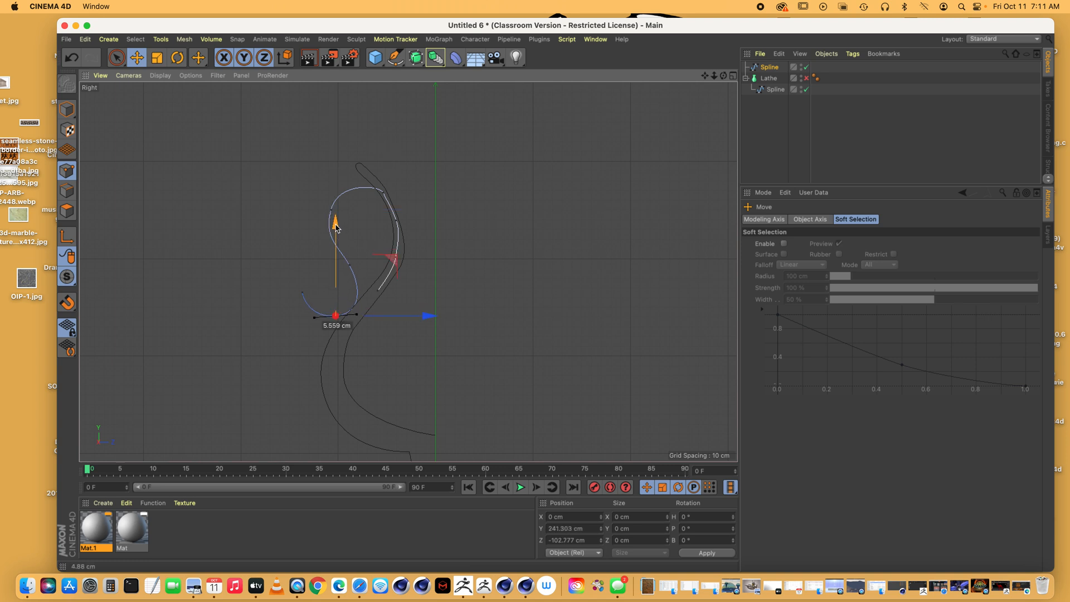
{"action": "left_click_drag", "start_coordinate": [425, 316], "coordinate": [423, 317]}
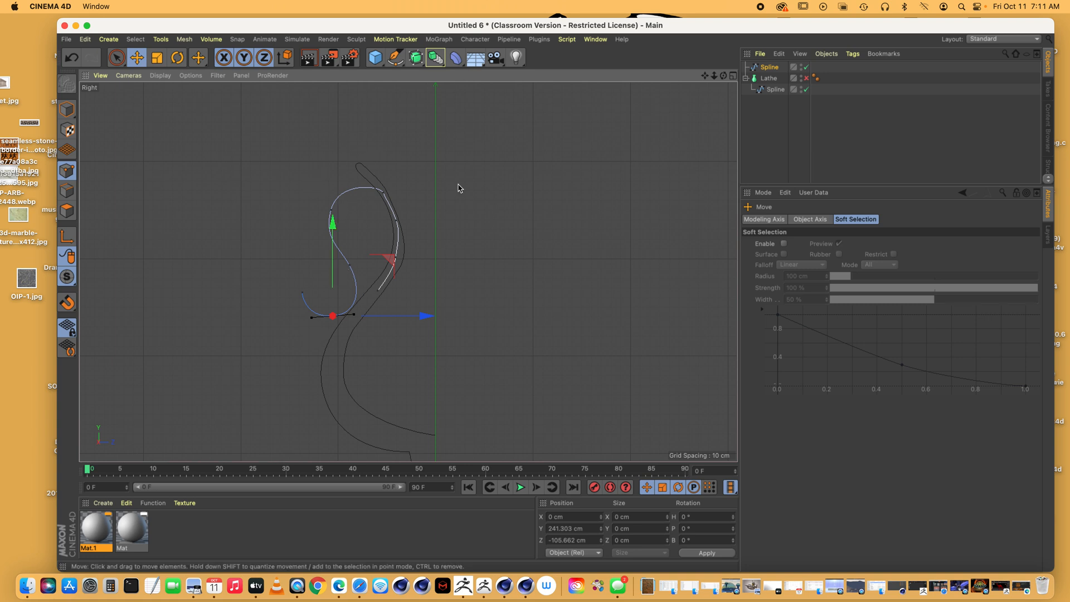
{"action": "left_click", "coordinate": [395, 56]}
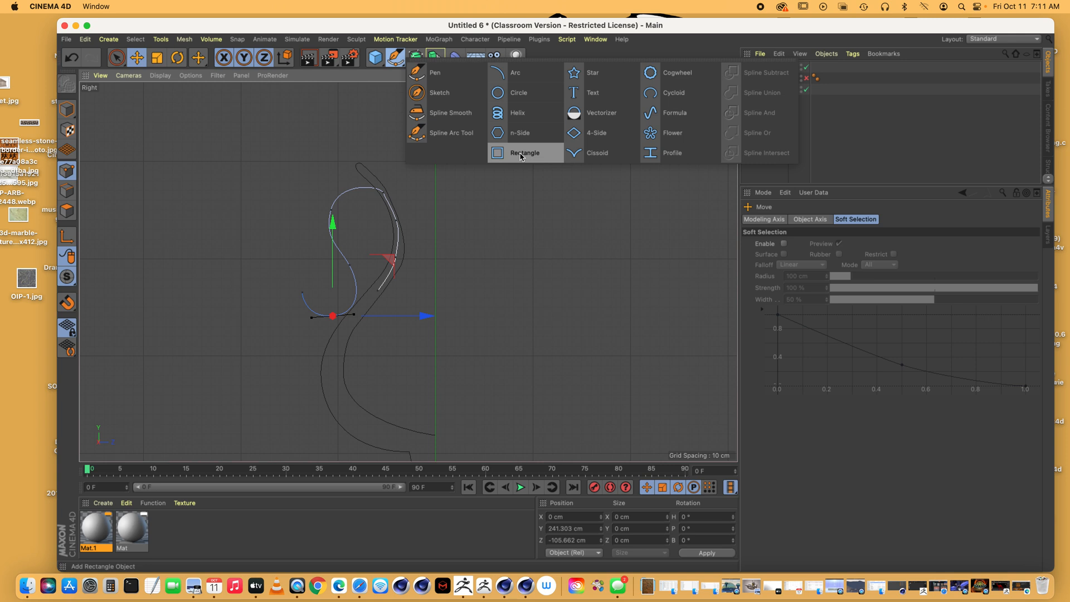
{"action": "left_click", "coordinate": [521, 155]}
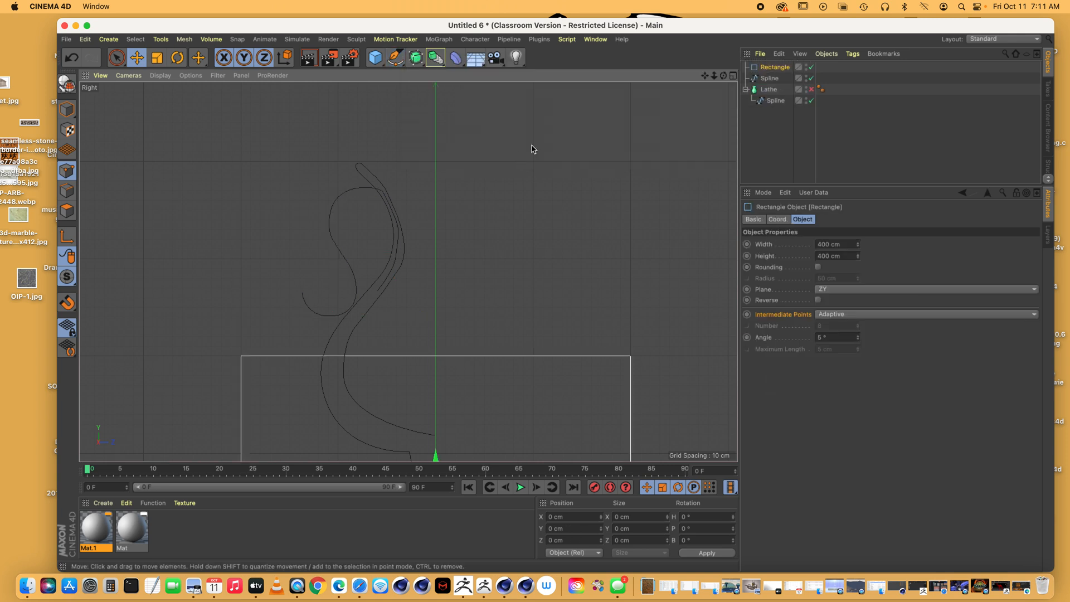
{"action": "left_click", "coordinate": [777, 71]}
{"action": "key", "text": "BackSpace"}
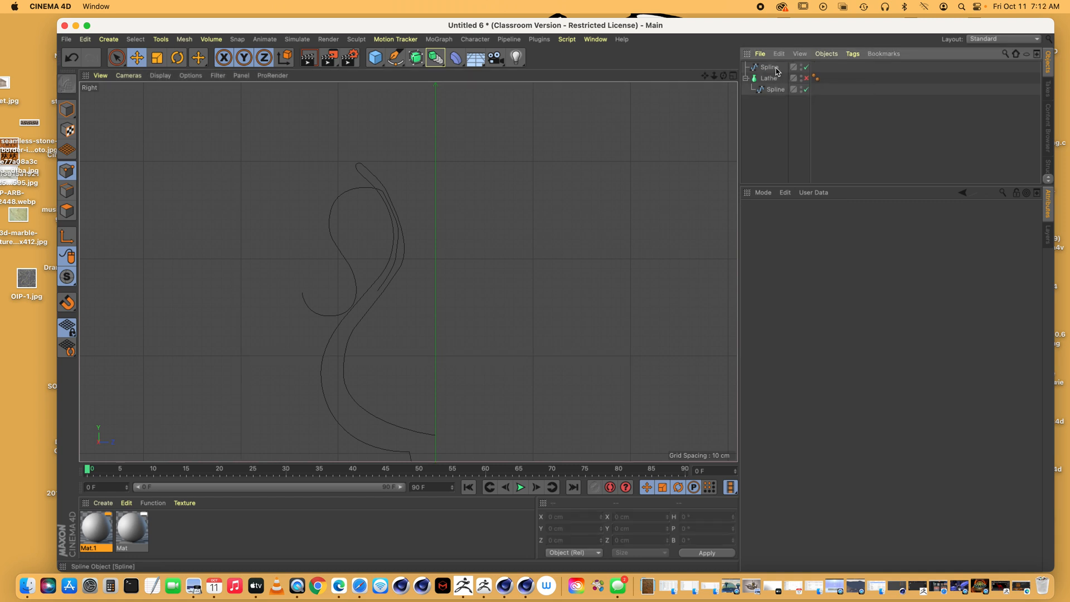
Add a Rectangle spline 25 cm wide and 50 cm high, and raise it vertically to about the vase's upper body
{"action": "left_click", "coordinate": [733, 76]}
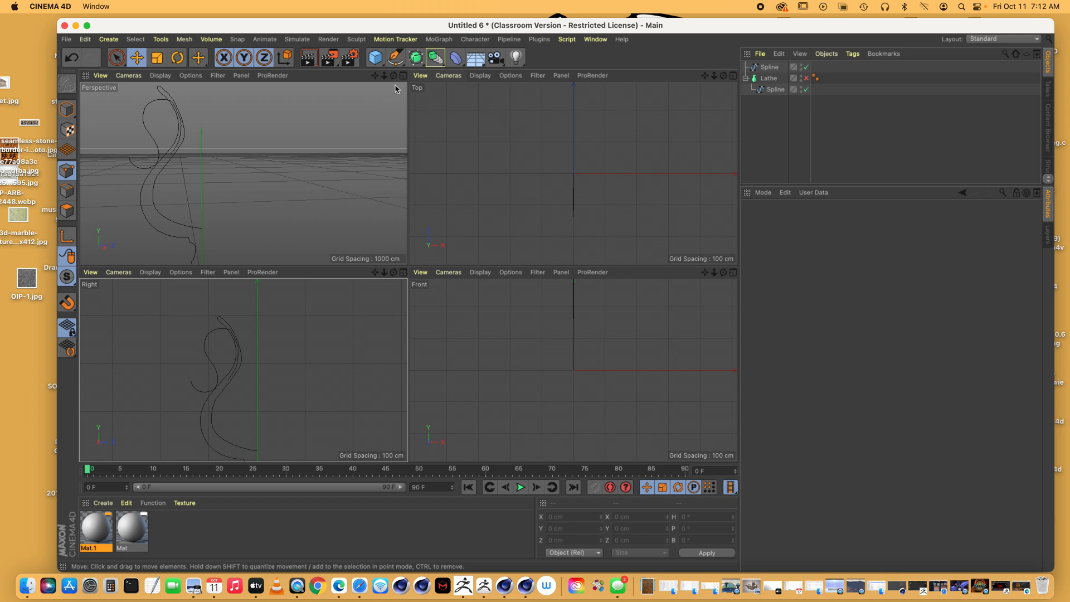
{"action": "left_click", "coordinate": [406, 78]}
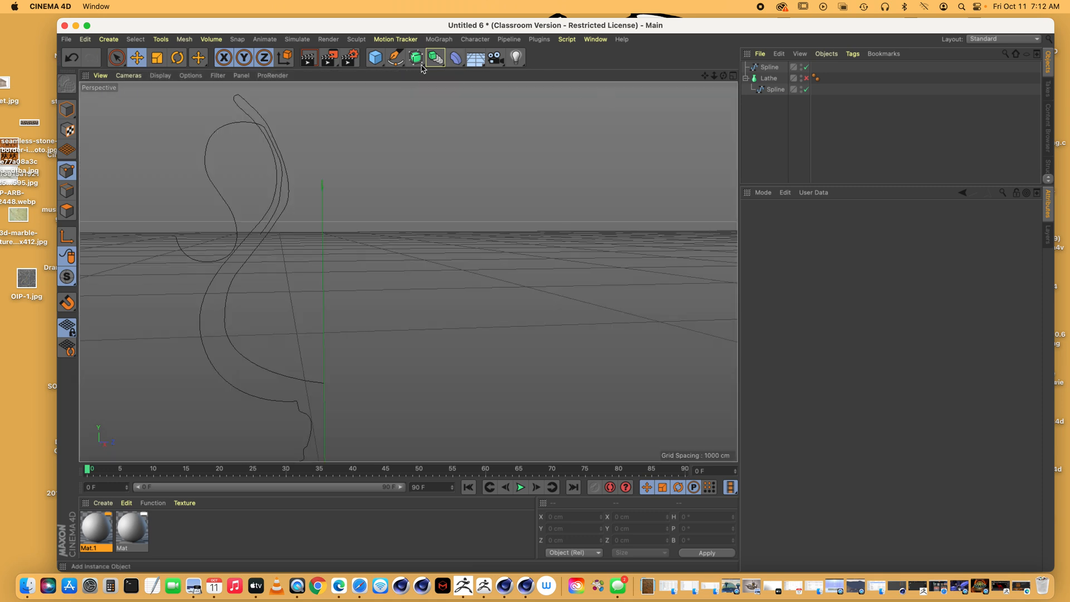
{"action": "left_click_drag", "start_coordinate": [395, 58], "coordinate": [508, 152]}
{"action": "left_click", "coordinate": [845, 244]}
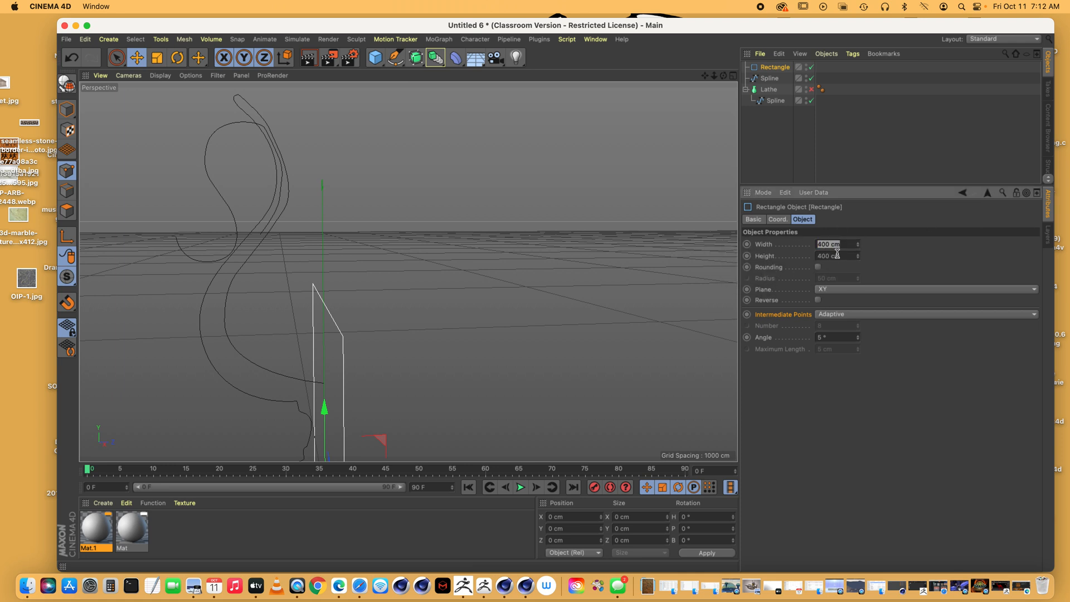
{"action": "type", "text": "25"}
{"action": "key", "text": "Tab"}
{"action": "type", "text": "50"}
{"action": "key", "text": "Return"}
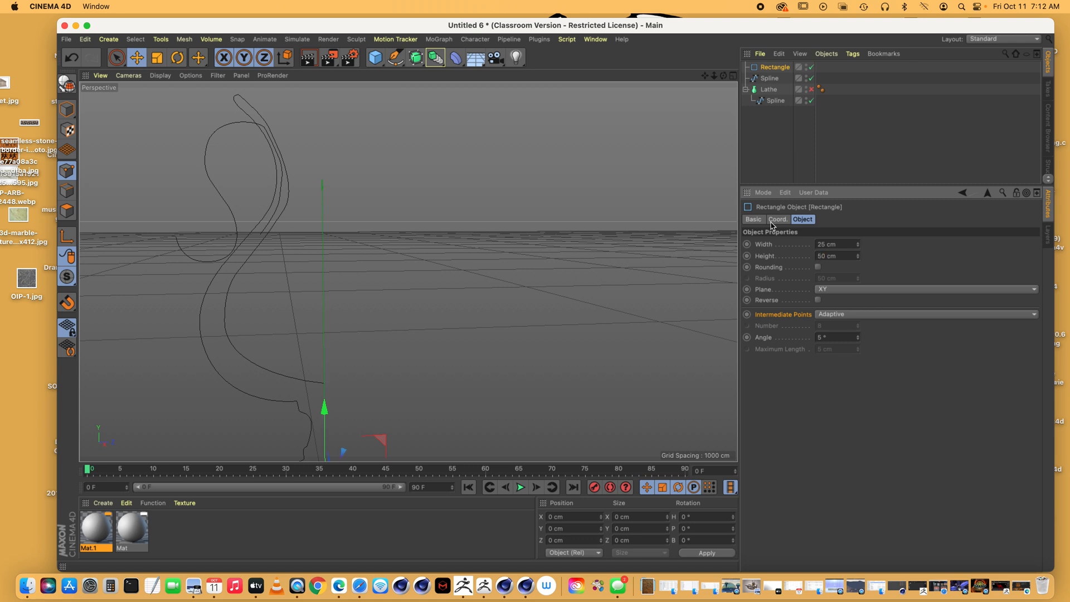
{"action": "left_click_drag", "start_coordinate": [325, 408], "coordinate": [323, 184]}
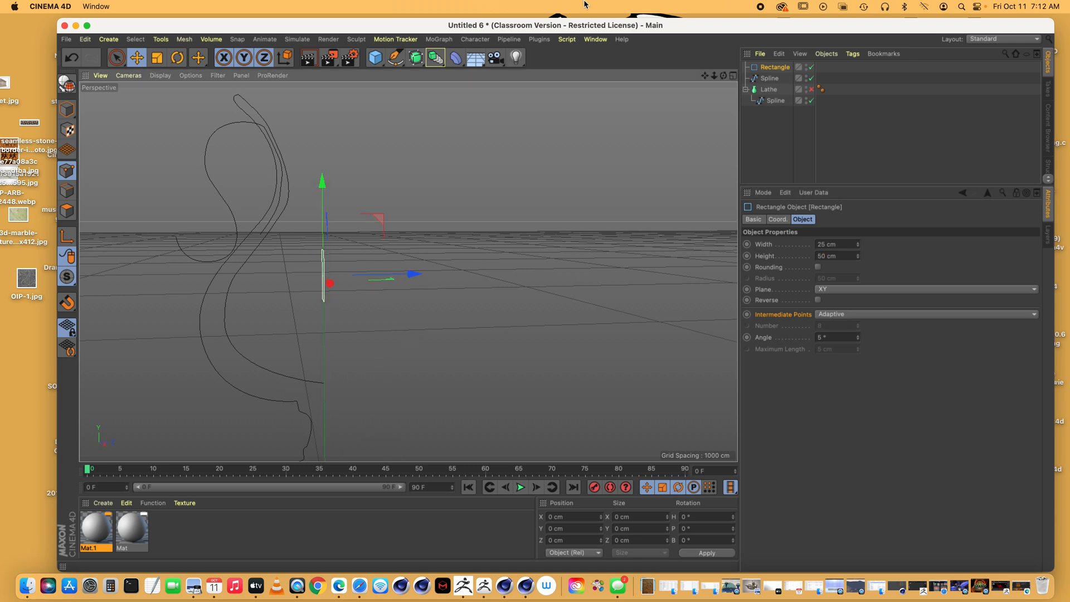
{"action": "left_click_drag", "start_coordinate": [723, 75], "coordinate": [724, 78]}
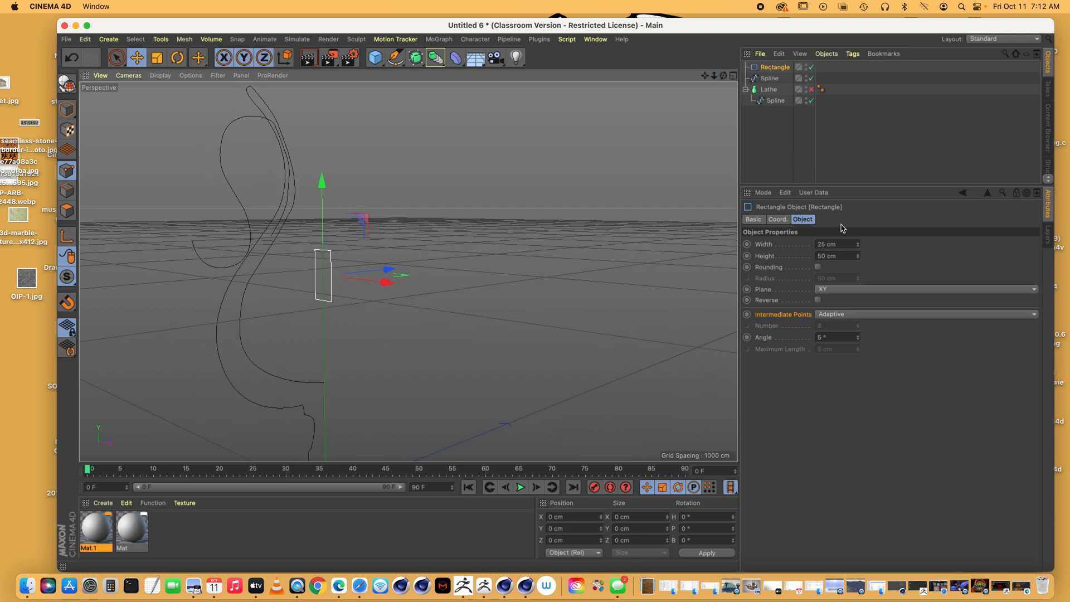
Reduce the rectangle spline to 20 cm wide and 40 cm high
{"action": "left_click", "coordinate": [843, 243]}
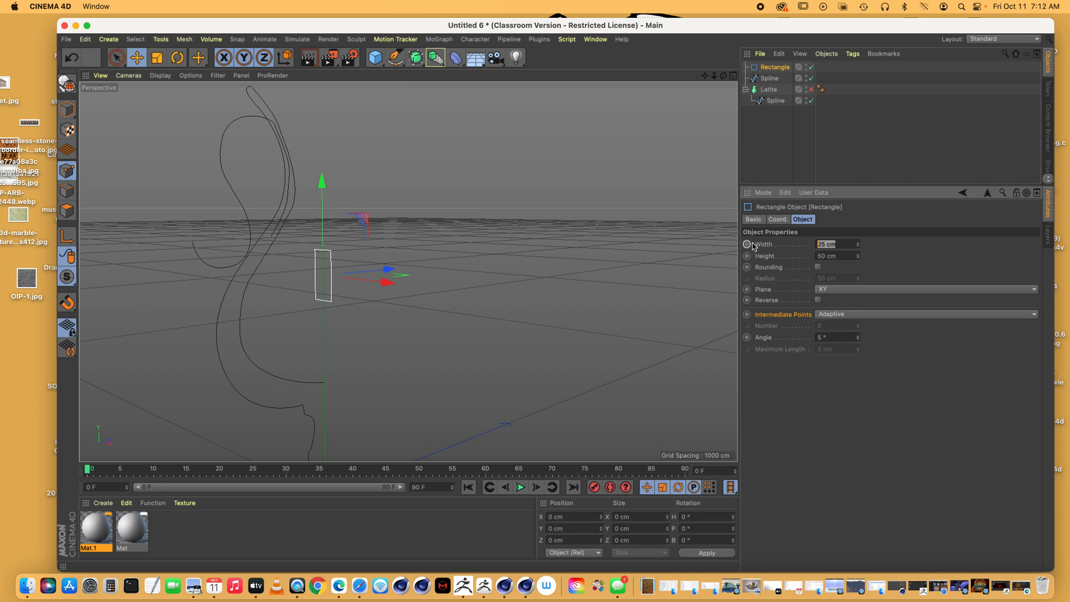
{"action": "type", "text": "20"}
{"action": "key", "text": "Tab"}
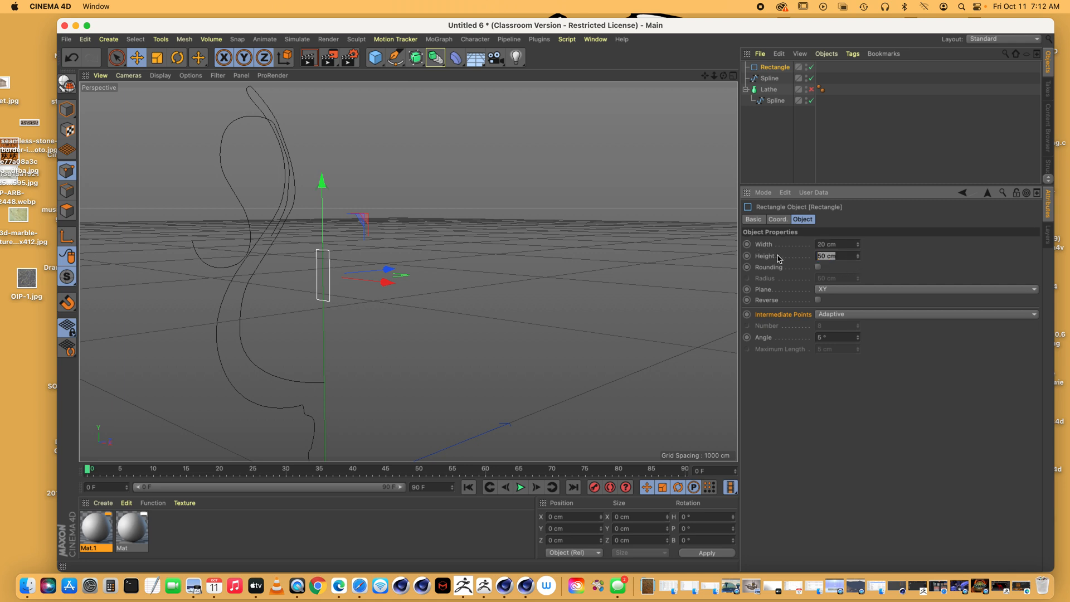
{"action": "type", "text": "40"}
{"action": "key", "text": "Return"}
Set the rectangle spline to 15 cm wide and 30 cm high, and turn on its rounding
{"action": "left_click", "coordinate": [839, 243]}
{"action": "type", "text": "15"}
{"action": "key", "text": "Tab"}
{"action": "type", "text": "30"}
{"action": "key", "text": "Return"}
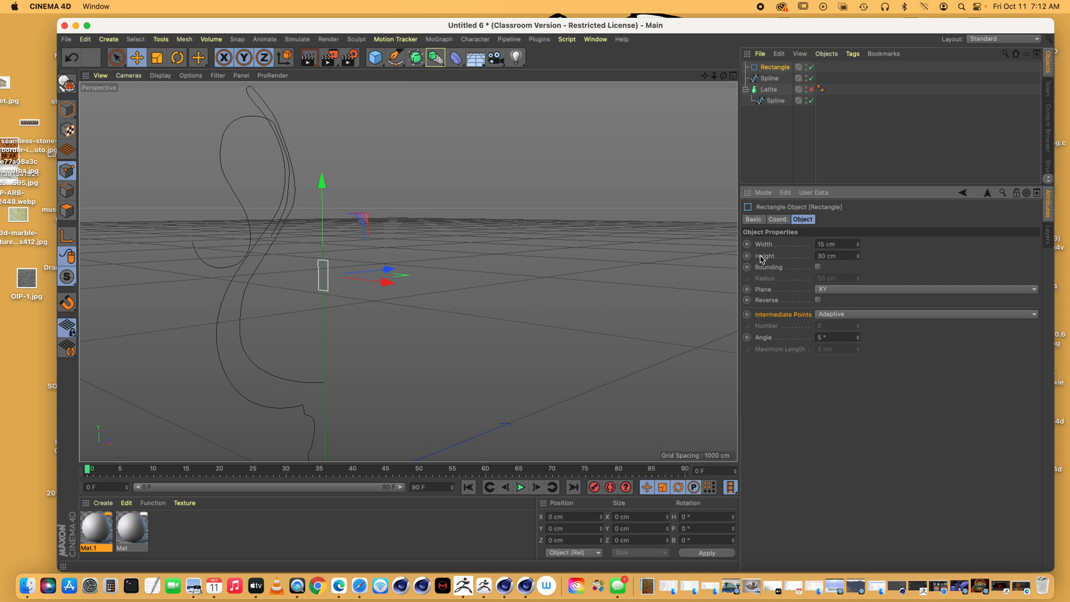
{"action": "left_click", "coordinate": [818, 268]}
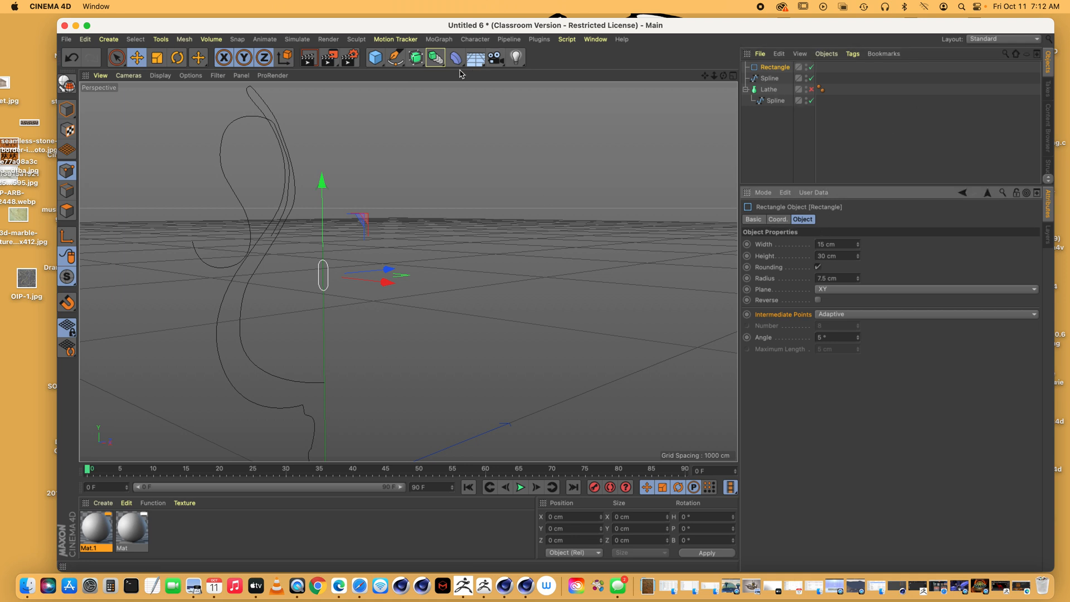
Add a Sweep object and nest the rectangle and the handle spline under it, with the rectangle above the spline
{"action": "left_click", "coordinate": [415, 58]}
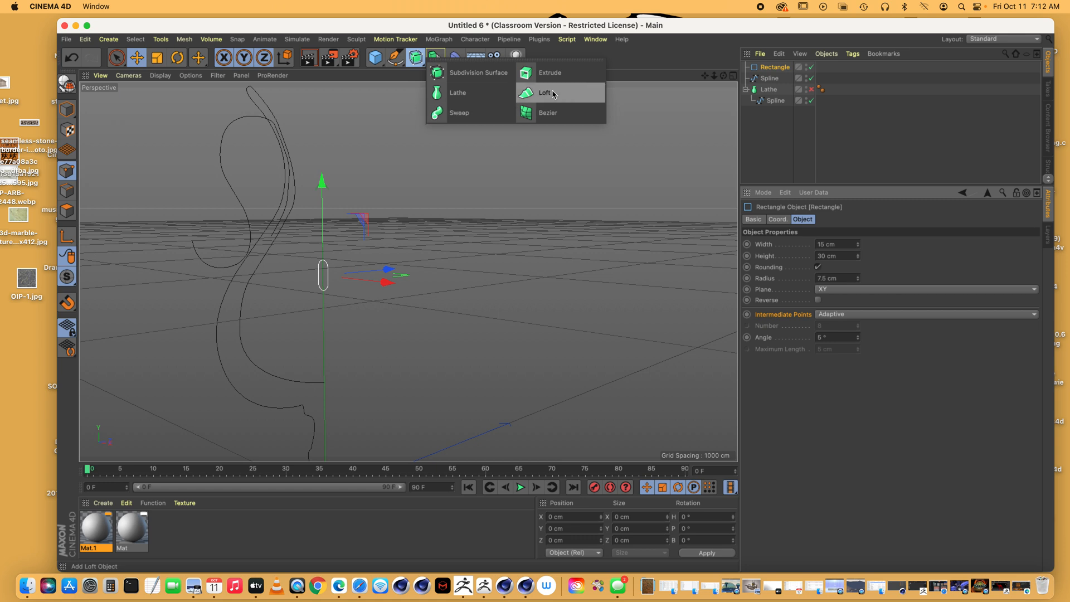
{"action": "left_click", "coordinate": [467, 115]}
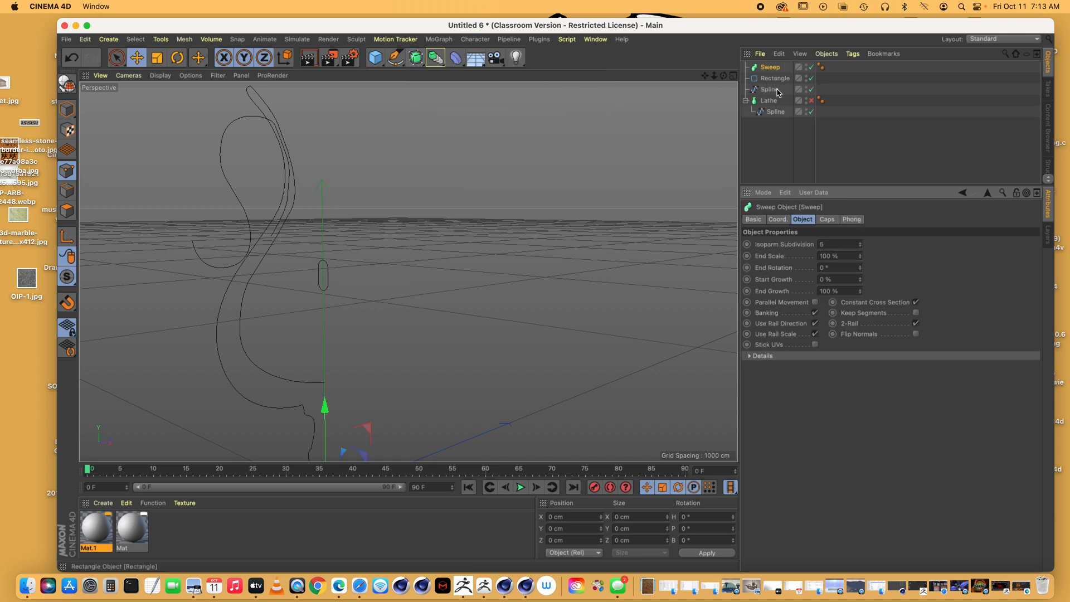
{"action": "left_click_drag", "start_coordinate": [771, 90], "coordinate": [710, 86]}
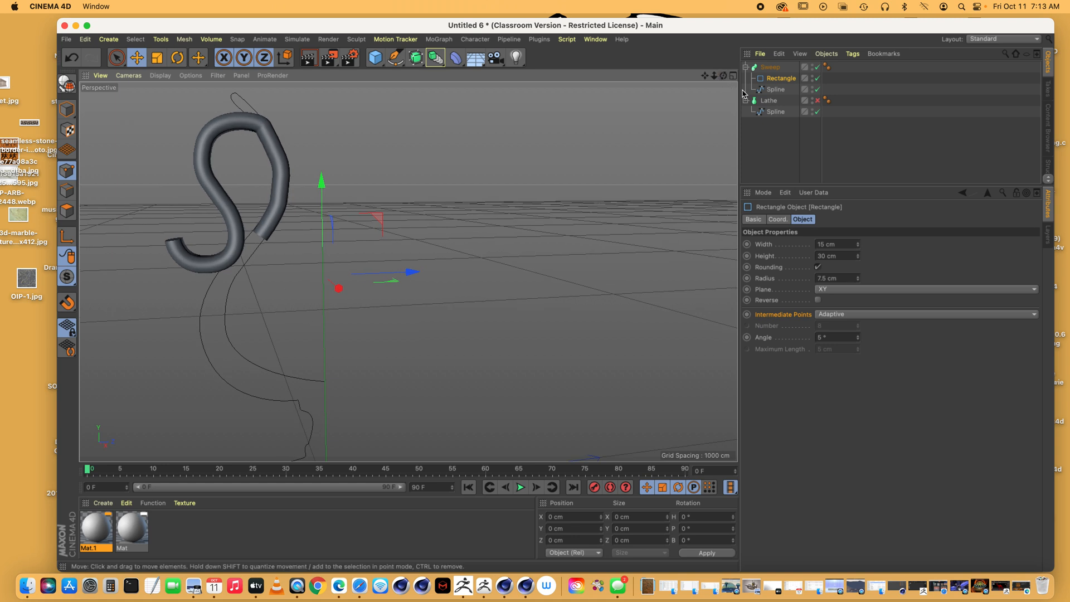
Set the width of the handle's rectangle profile to 5 cm
{"action": "left_click", "coordinate": [845, 243]}
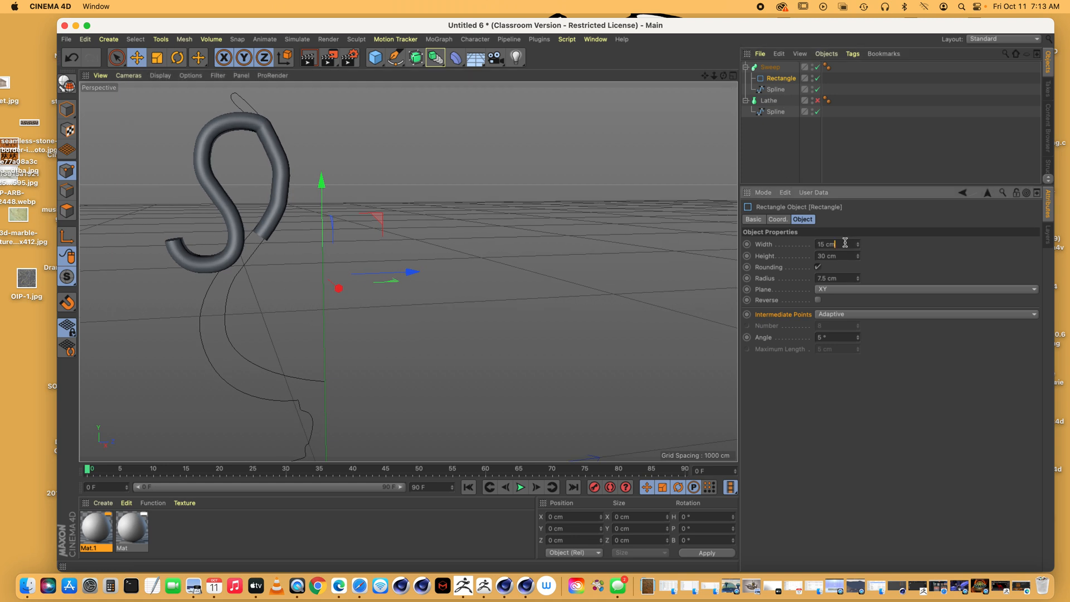
{"action": "left_click", "coordinate": [817, 267]}
{"action": "type", "text": "5"}
{"action": "key", "text": "Return"}
{"action": "key", "text": "0"}
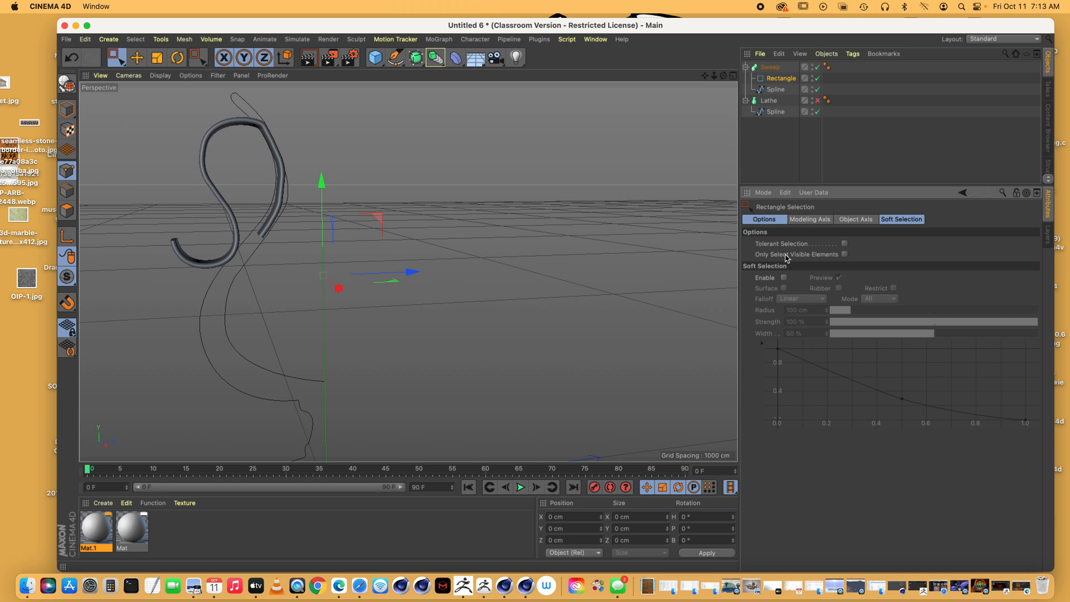
{"action": "left_click", "coordinate": [806, 161]}
{"action": "left_click", "coordinate": [807, 245]}
{"action": "key", "text": "Return"}
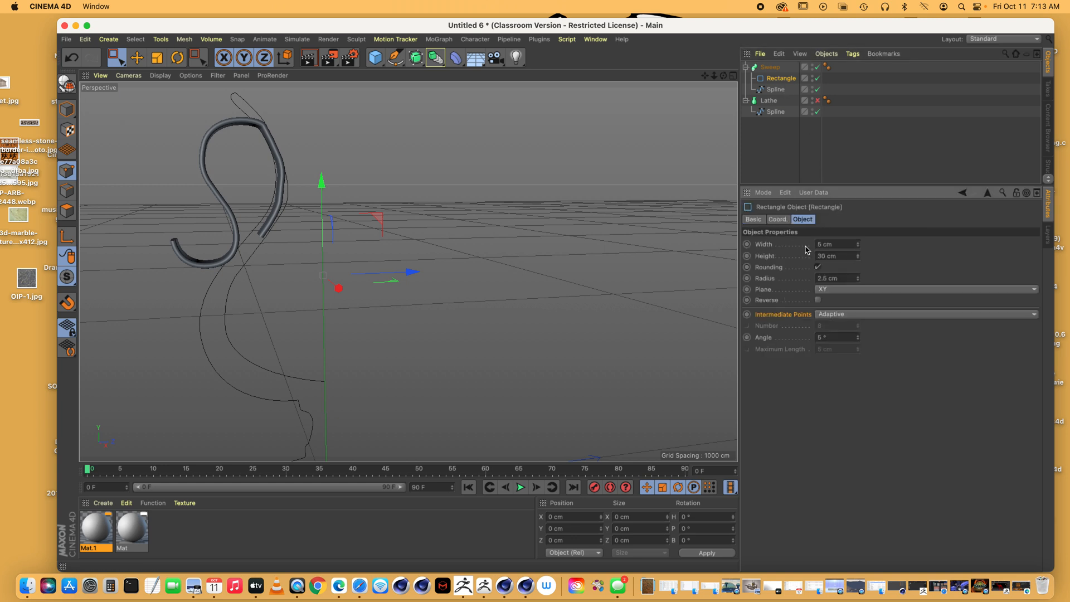
Set the rectangle profile's height to 15 cm, its width to 8 cm and its rounding radius to 4 cm
{"action": "left_click", "coordinate": [802, 256]}
{"action": "type", "text": "15"}
{"action": "key", "text": "Return"}
{"action": "left_click_drag", "start_coordinate": [723, 76], "coordinate": [891, 109]}
{"action": "left_click_drag", "start_coordinate": [840, 256], "coordinate": [803, 244]}
{"action": "type", "text": "5"}
{"action": "key", "text": "Return"}
{"action": "type", "text": "8"}
{"action": "key", "text": "Return"}
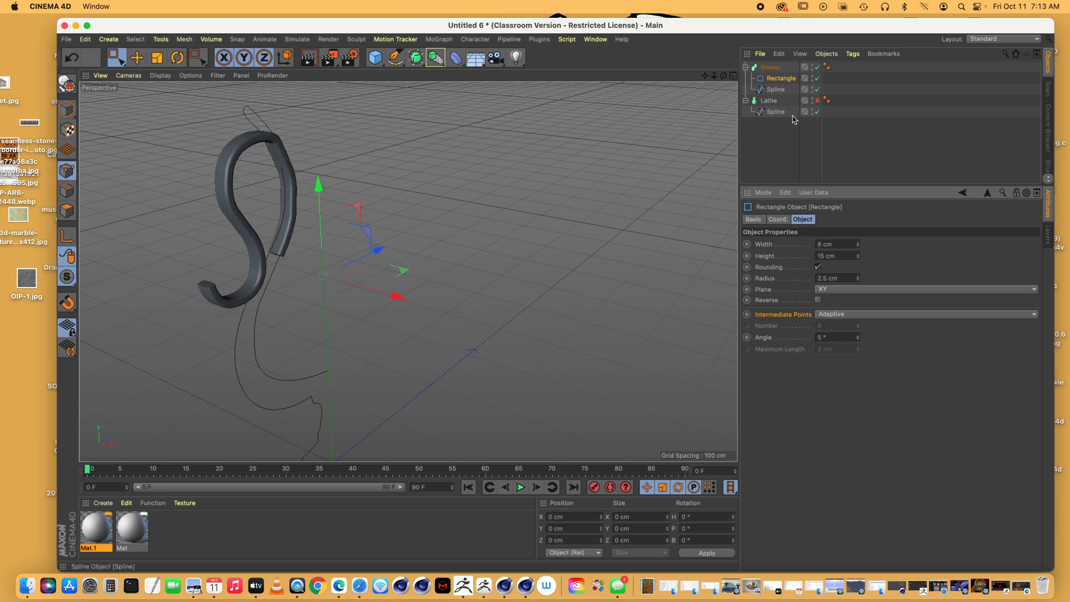
{"action": "left_click_drag", "start_coordinate": [858, 279], "coordinate": [858, 280]}
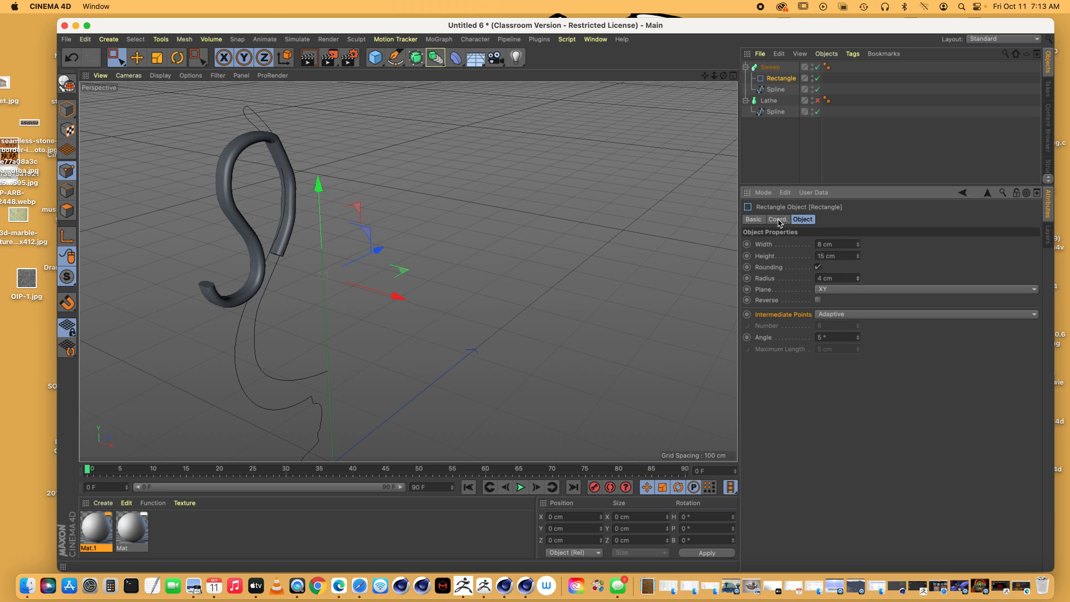
Taper the Sweep with its Scale curve, lowering the start to about 0.45 and adding a middle point at about 0.8
{"action": "left_click", "coordinate": [770, 66]}
{"action": "left_click", "coordinate": [823, 244]}
{"action": "key", "text": "Return"}
{"action": "left_click", "coordinate": [750, 356]}
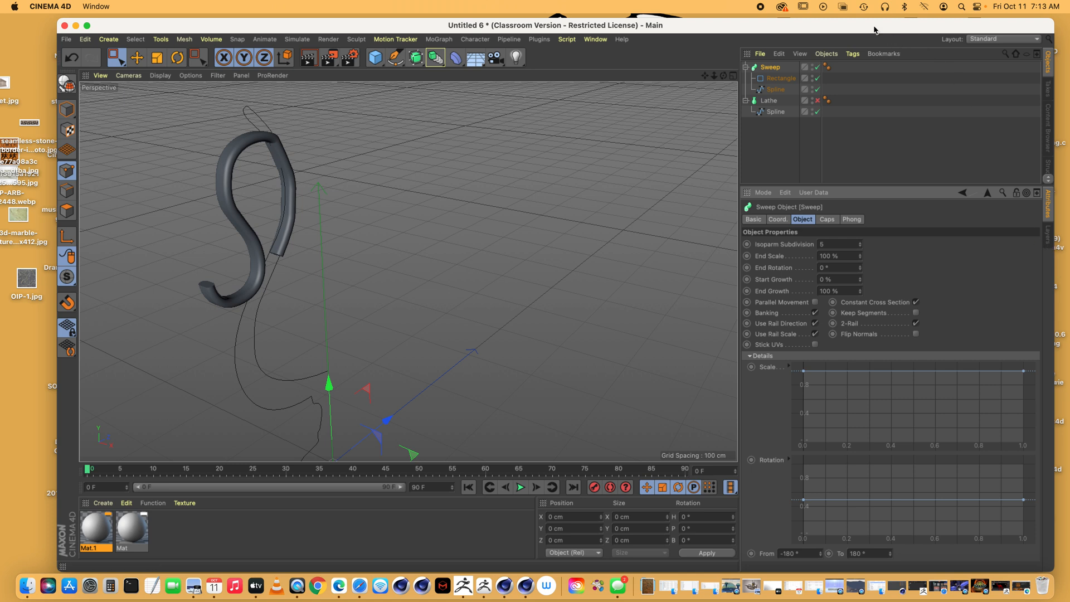
{"action": "left_click_drag", "start_coordinate": [804, 371], "coordinate": [807, 423]}
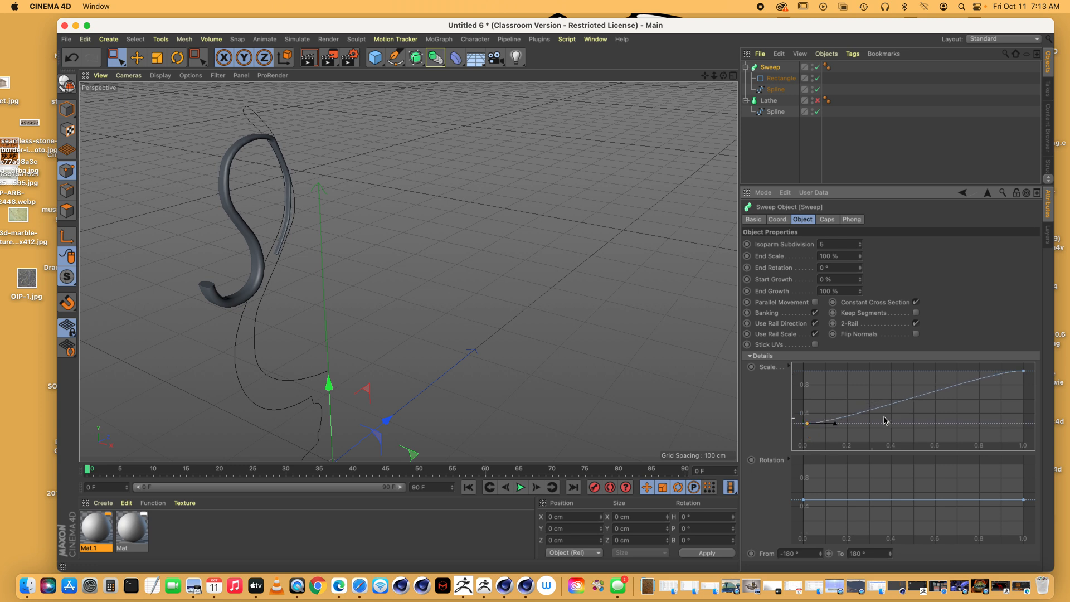
{"action": "left_click", "coordinate": [909, 404], "text": "ctrl"}
{"action": "left_click_drag", "start_coordinate": [910, 406], "coordinate": [899, 384]}
{"action": "mouse_move", "coordinate": [808, 425]}
{"action": "left_mouse_down"}
{"action": "mouse_move", "coordinate": [809, 446]}
{"action": "mouse_move", "coordinate": [814, 370]}
{"action": "mouse_move", "coordinate": [811, 444]}
{"action": "mouse_move", "coordinate": [813, 410]}
{"action": "left_mouse_up"}
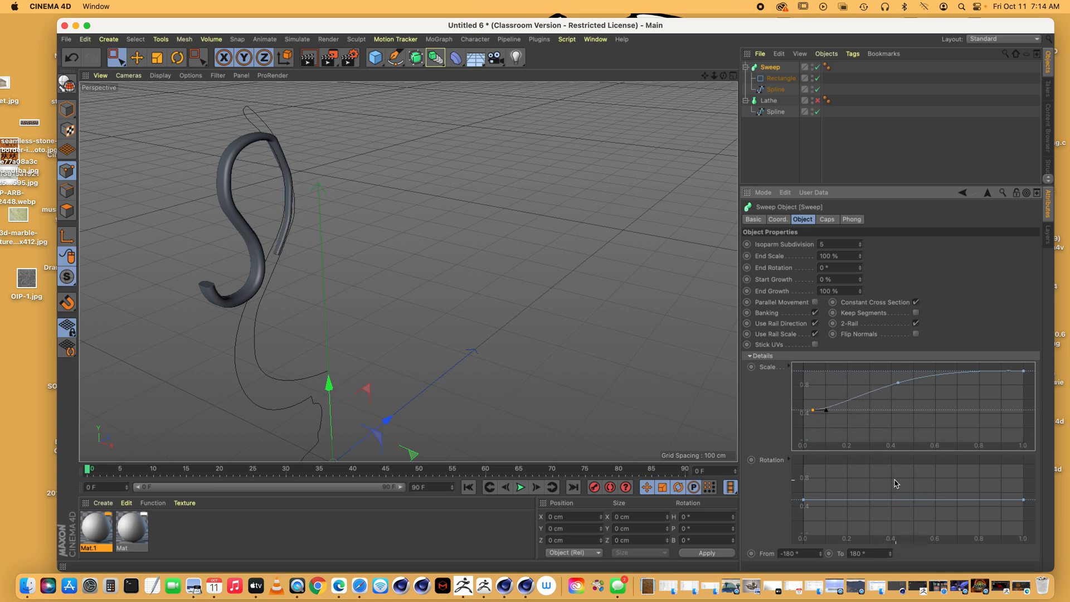
Try raising the start of the Sweep's Rotation curve and toggling 2-Rail, and undo both changes
{"action": "left_click_drag", "start_coordinate": [803, 499], "coordinate": [765, 520]}
{"action": "left_click", "coordinate": [915, 323]}
{"action": "key", "text": "super+z"}
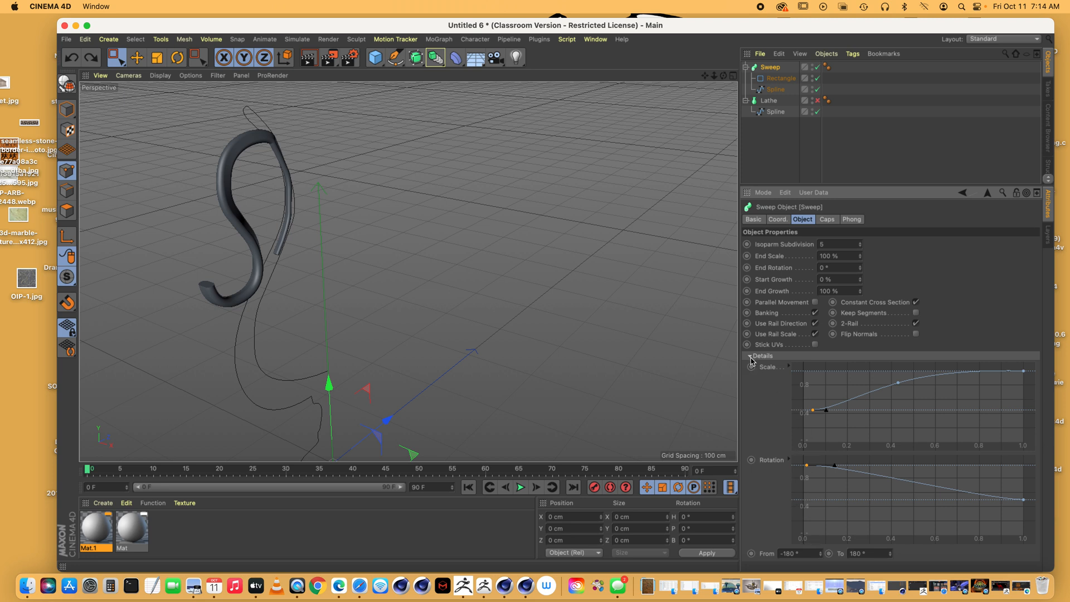
{"action": "key", "text": "super+z"}
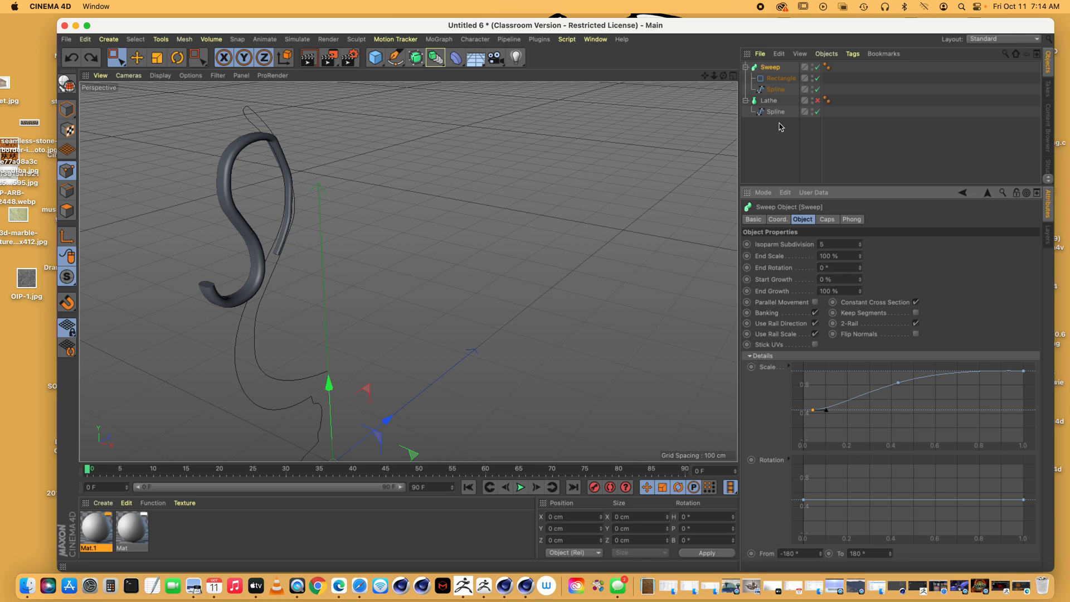
{"action": "left_click", "coordinate": [779, 78]}
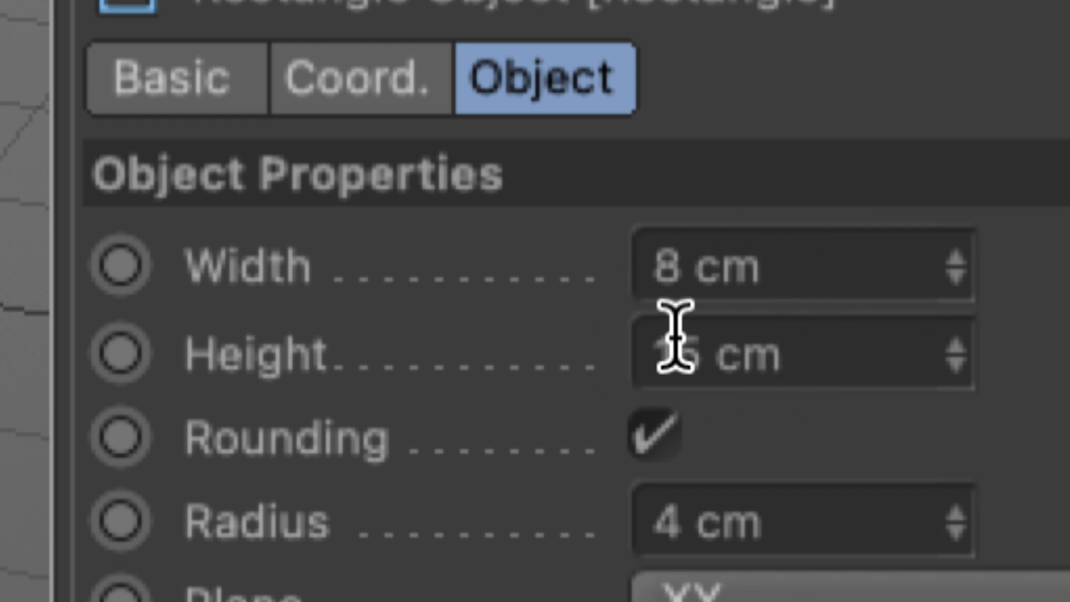
{"action": "left_click", "coordinate": [814, 286]}
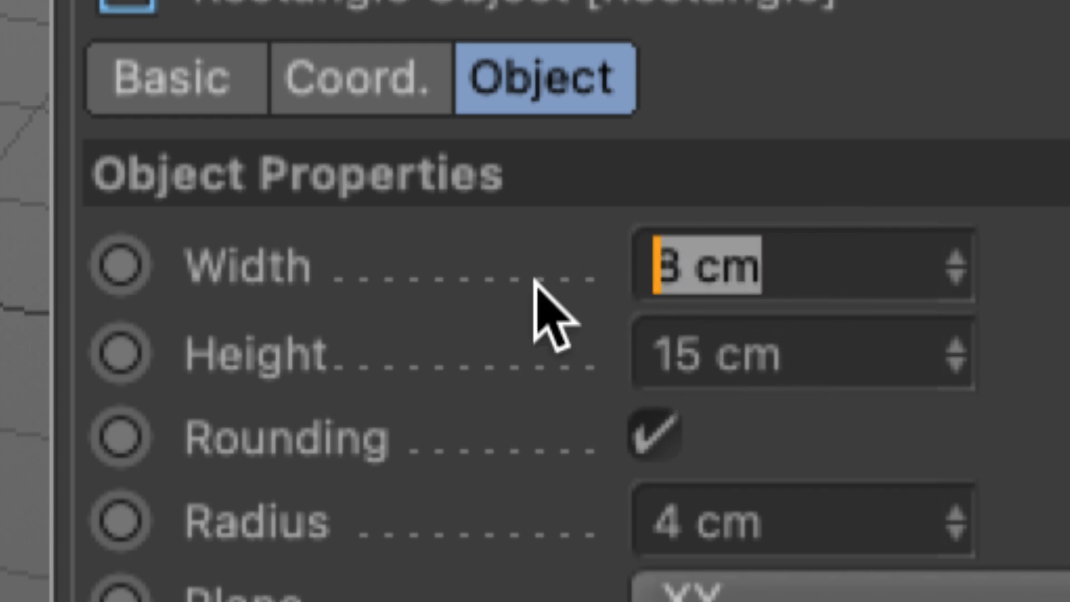
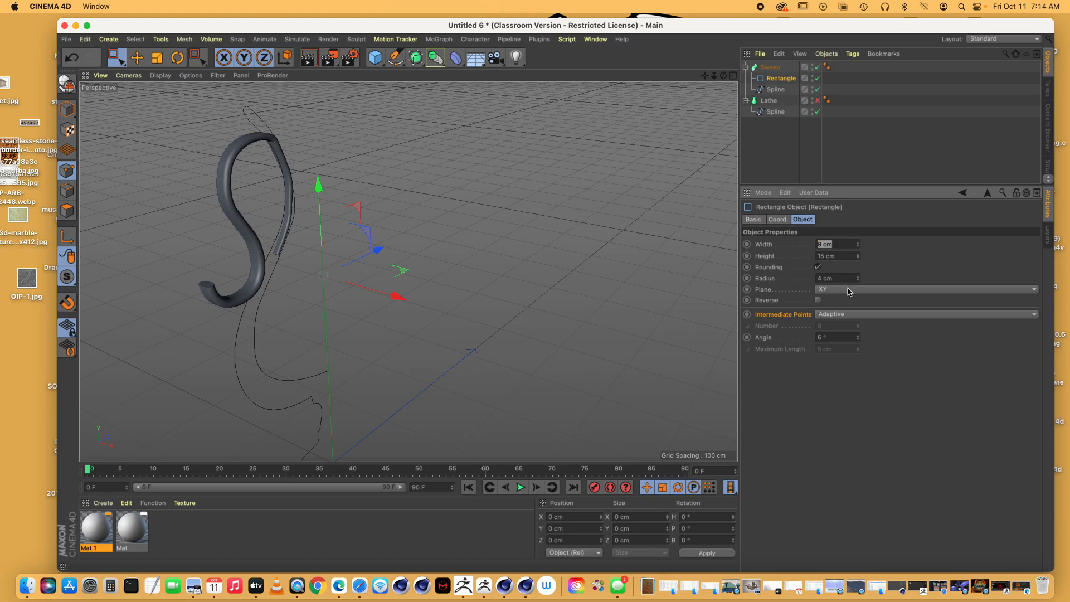
{"action": "left_click", "coordinate": [845, 291]}
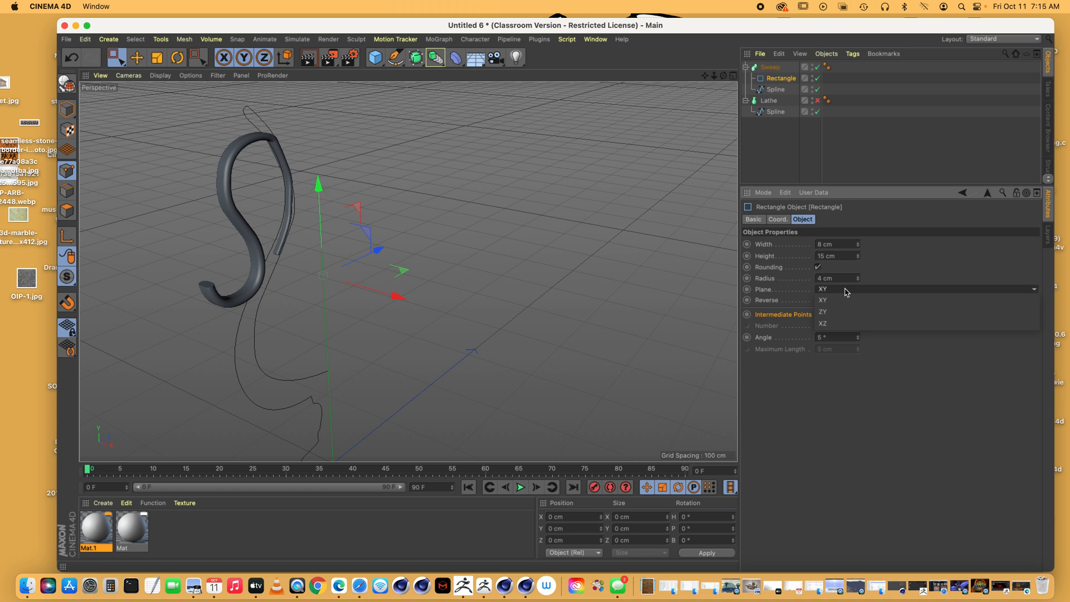
{"action": "left_click", "coordinate": [496, 143]}
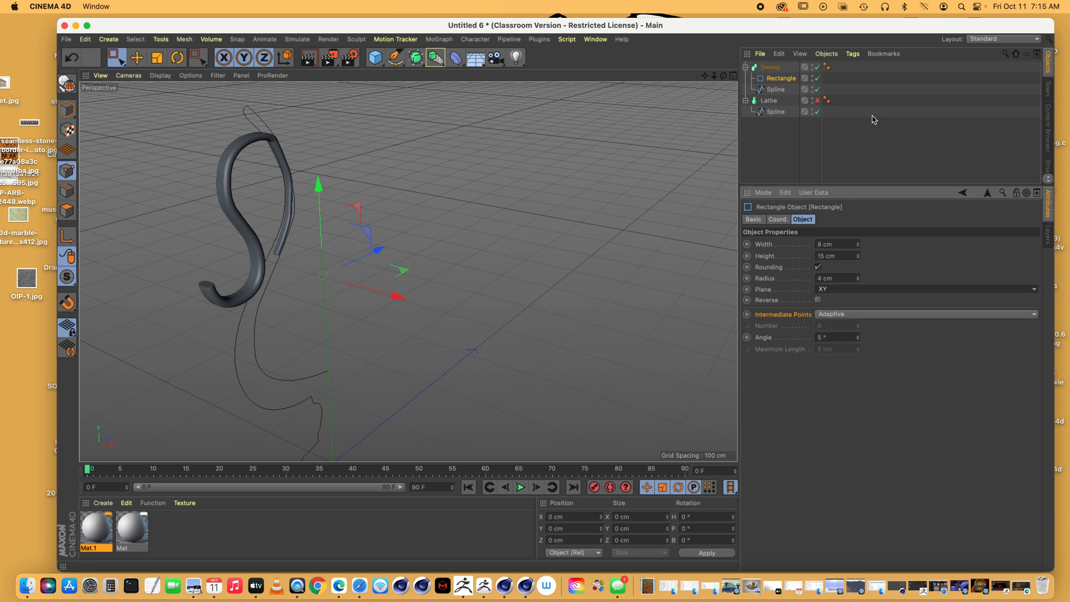
Enable the Lathe and inspect from the side how the handle meets the vase
{"action": "left_click", "coordinate": [817, 100]}
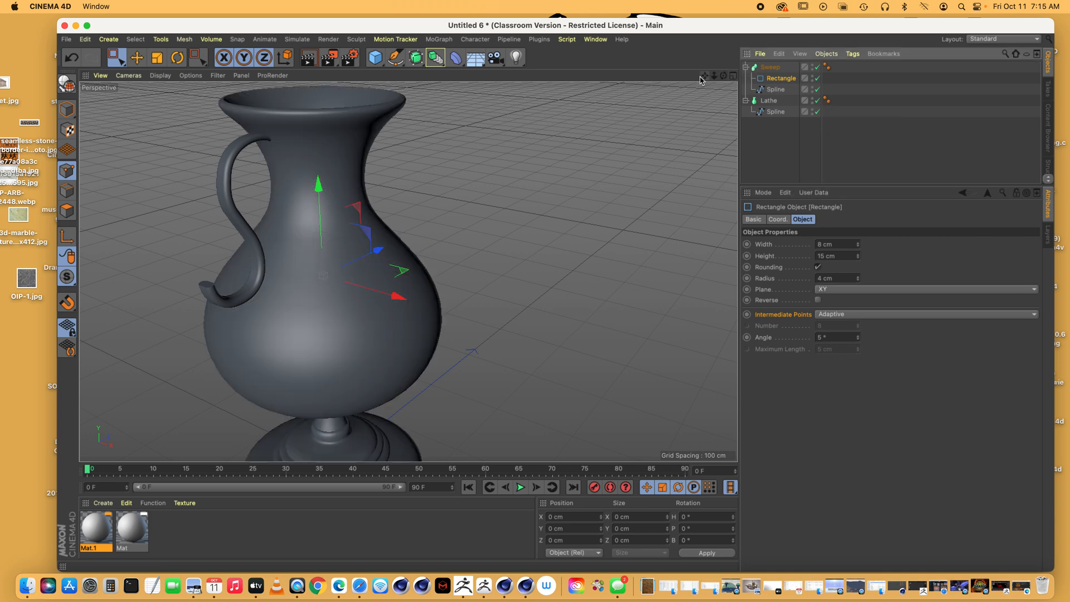
{"action": "left_click_drag", "start_coordinate": [723, 75], "coordinate": [674, 89]}
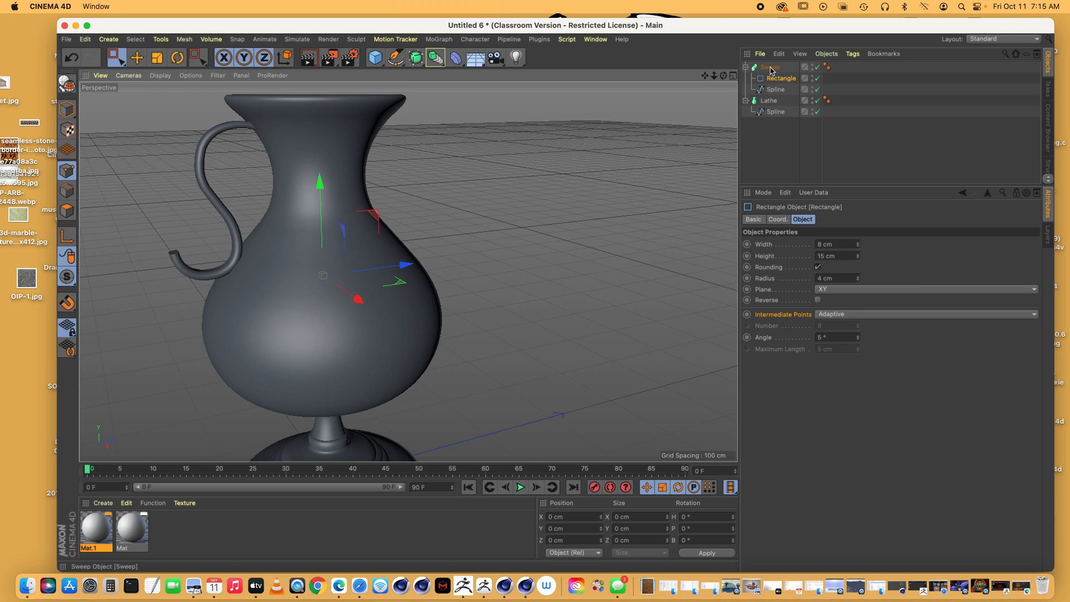
Select the handle spline, disable the Lathe and the Sweep to expose its points, and activate the Move tool
{"action": "left_click", "coordinate": [775, 89]}
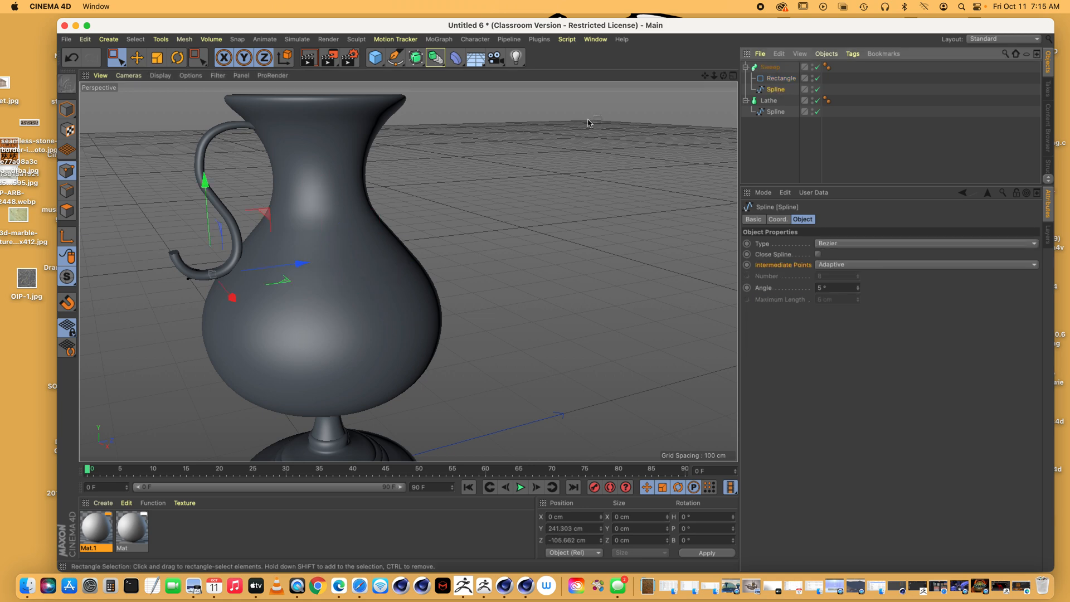
{"action": "left_click", "coordinate": [817, 101]}
{"action": "left_click_drag", "start_coordinate": [714, 75], "coordinate": [449, 155]}
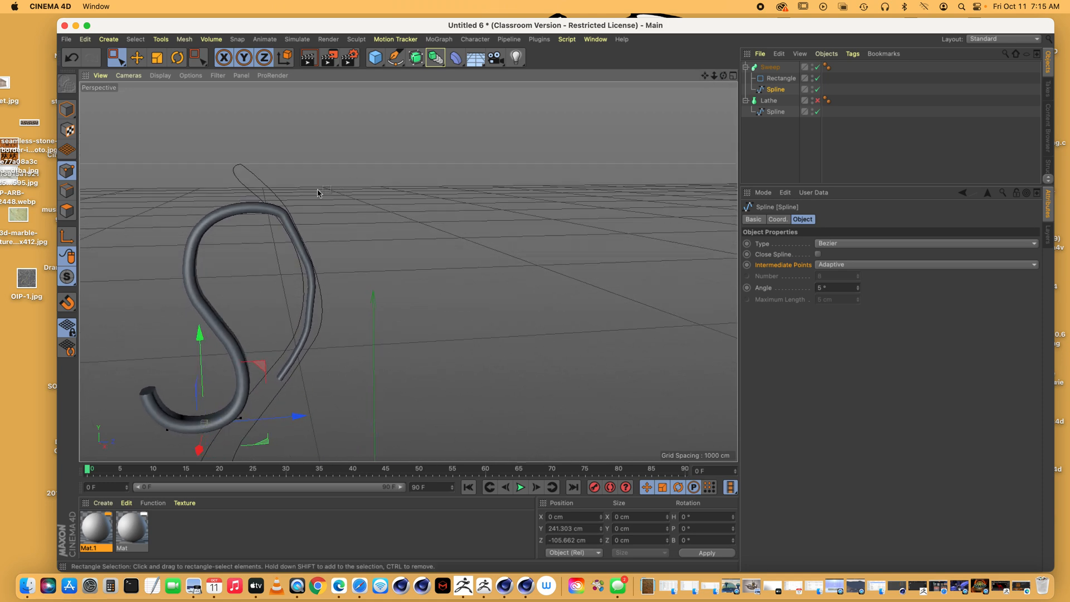
{"action": "left_click", "coordinate": [817, 67]}
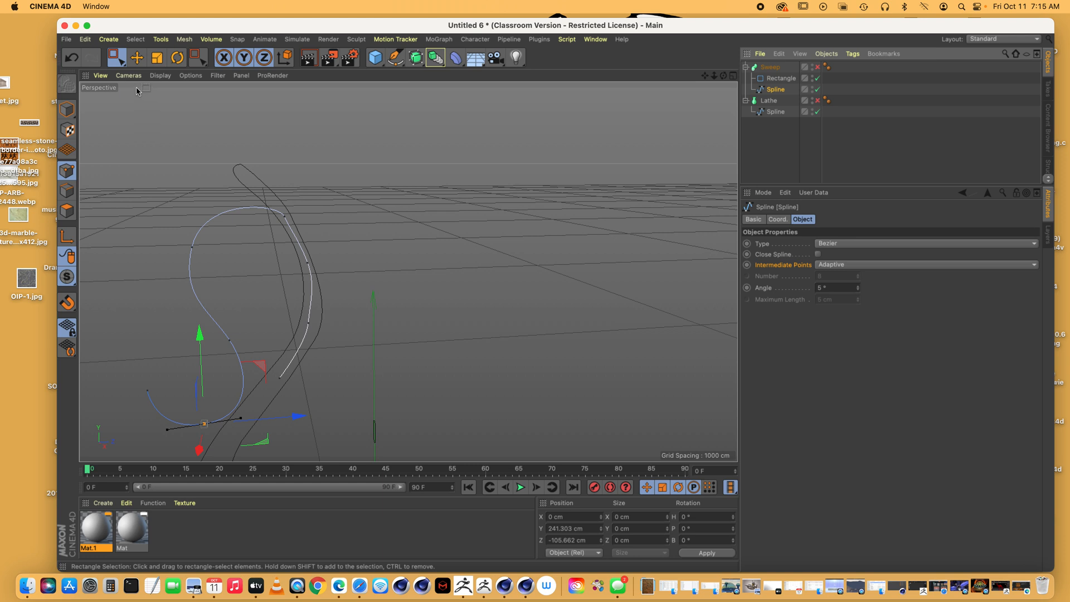
{"action": "left_click", "coordinate": [137, 57]}
{"action": "left_click_drag", "start_coordinate": [713, 75], "coordinate": [869, 61]}
Move the handle spline's upper point beside the vase neck slightly away from the vase and adjust its tangent
{"action": "left_click", "coordinate": [374, 159]}
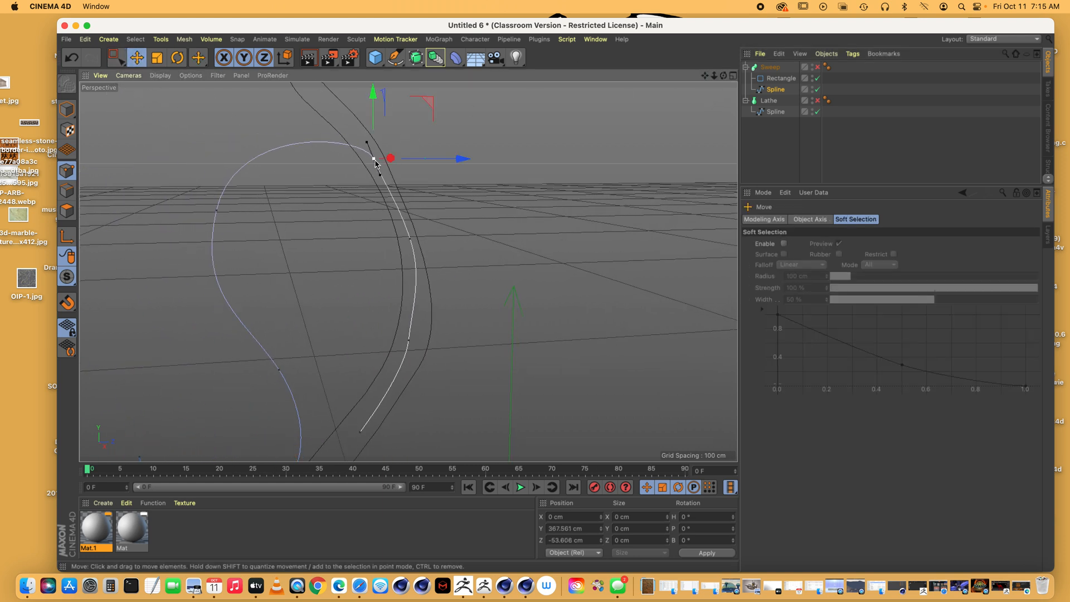
{"action": "left_click_drag", "start_coordinate": [457, 159], "coordinate": [445, 158]}
{"action": "left_click_drag", "start_coordinate": [367, 175], "coordinate": [373, 174]}
Shift the handle spline's next two points outward along the Z axis, then its lower inner end point by about 8 cm
{"action": "left_click", "coordinate": [409, 240]}
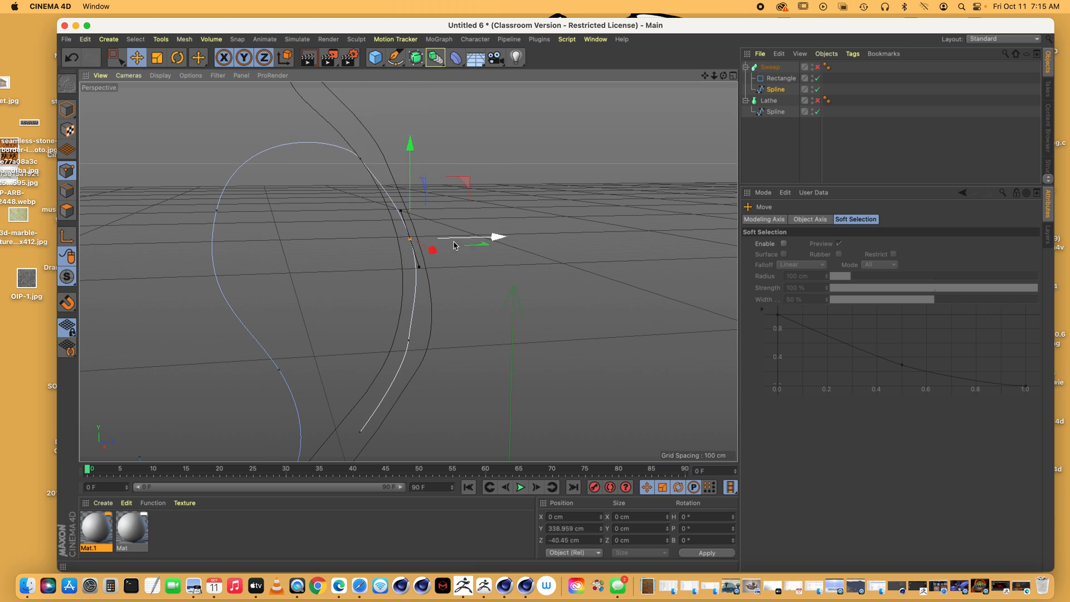
{"action": "left_click_drag", "start_coordinate": [499, 236], "coordinate": [490, 238]}
{"action": "left_click", "coordinate": [408, 340]}
{"action": "left_click_drag", "start_coordinate": [490, 337], "coordinate": [481, 342]}
{"action": "left_click", "coordinate": [360, 432]}
{"action": "left_click_drag", "start_coordinate": [443, 426], "coordinate": [420, 428]}
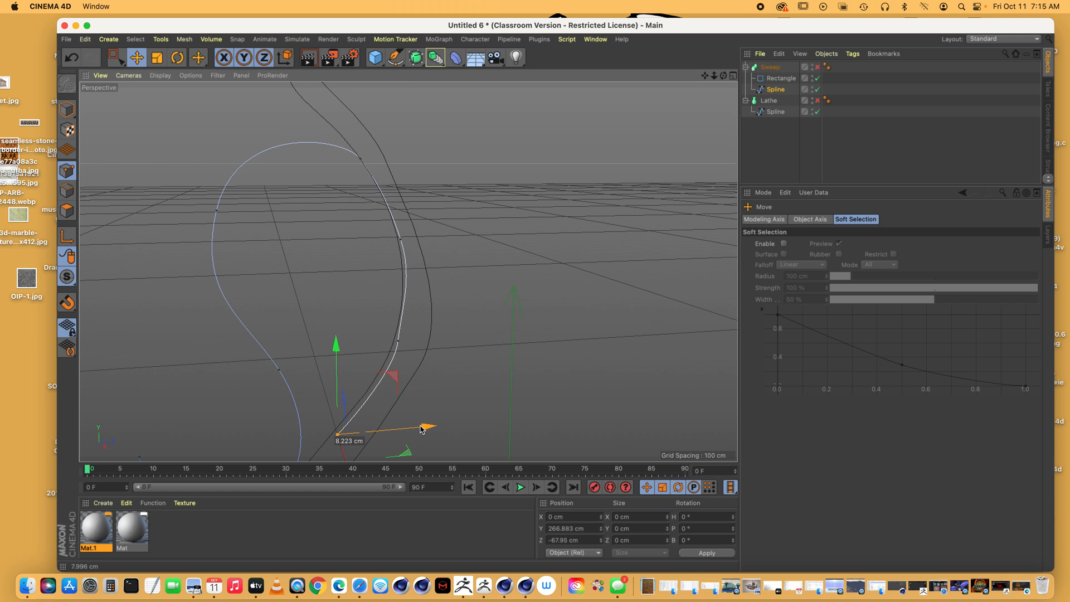
Enable the Sweep and the Lathe again to check the adjusted handle against the whole vase neck
{"action": "left_click", "coordinate": [817, 67]}
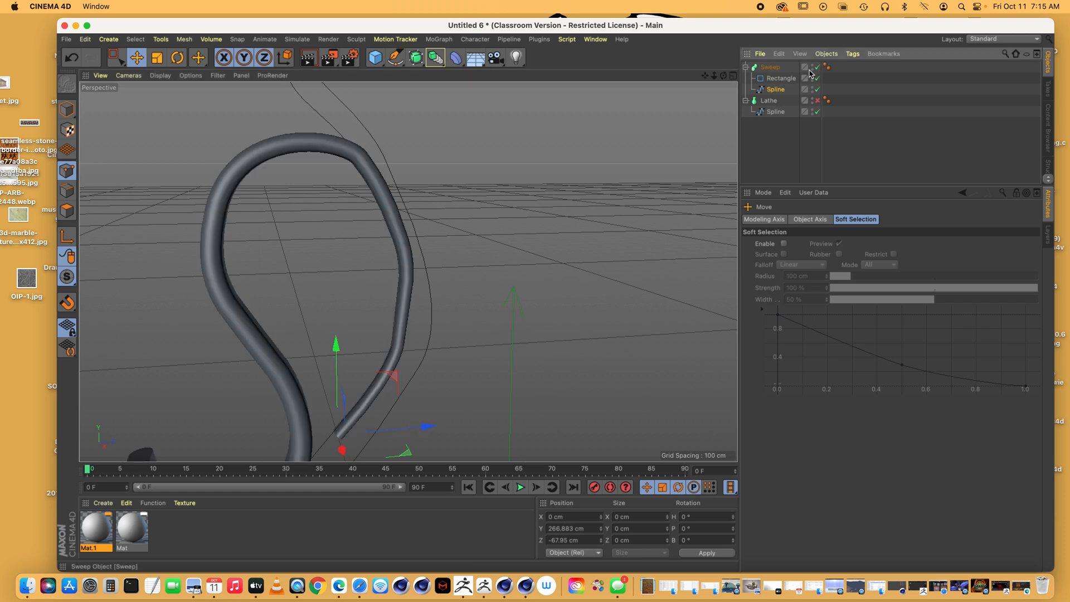
{"action": "left_click", "coordinate": [817, 100]}
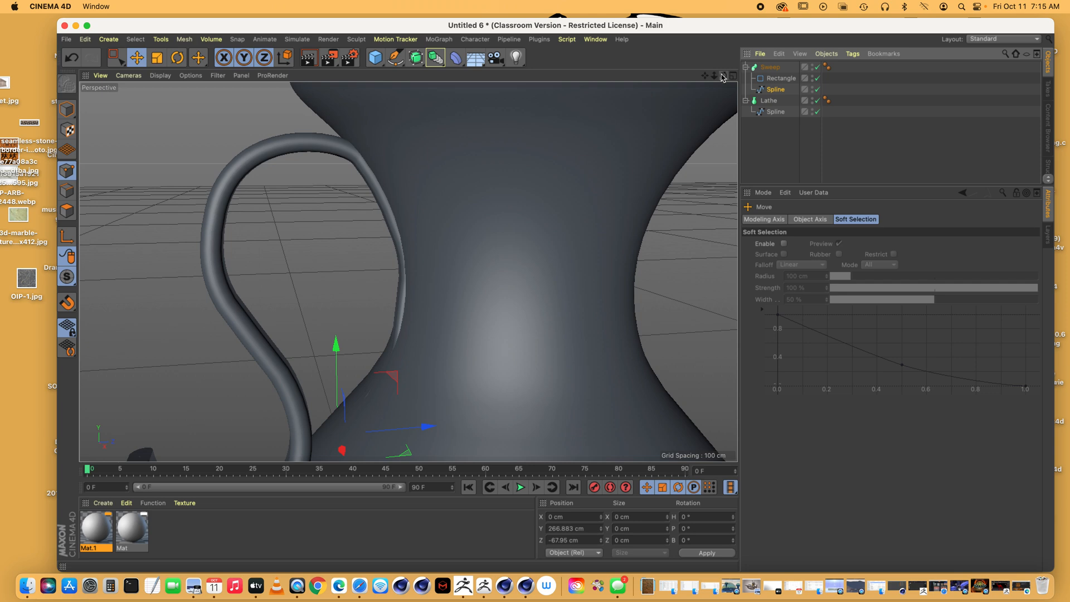
{"action": "scroll", "coordinate": [408, 271], "scroll_direction": "down", "scroll_amount": 2}
{"action": "left_click_drag", "start_coordinate": [714, 75], "coordinate": [761, 94]}
Flatten the Sweep's Scale curve by raising its start point to about 0.9 and deleting the middle point
{"action": "left_click", "coordinate": [770, 67]}
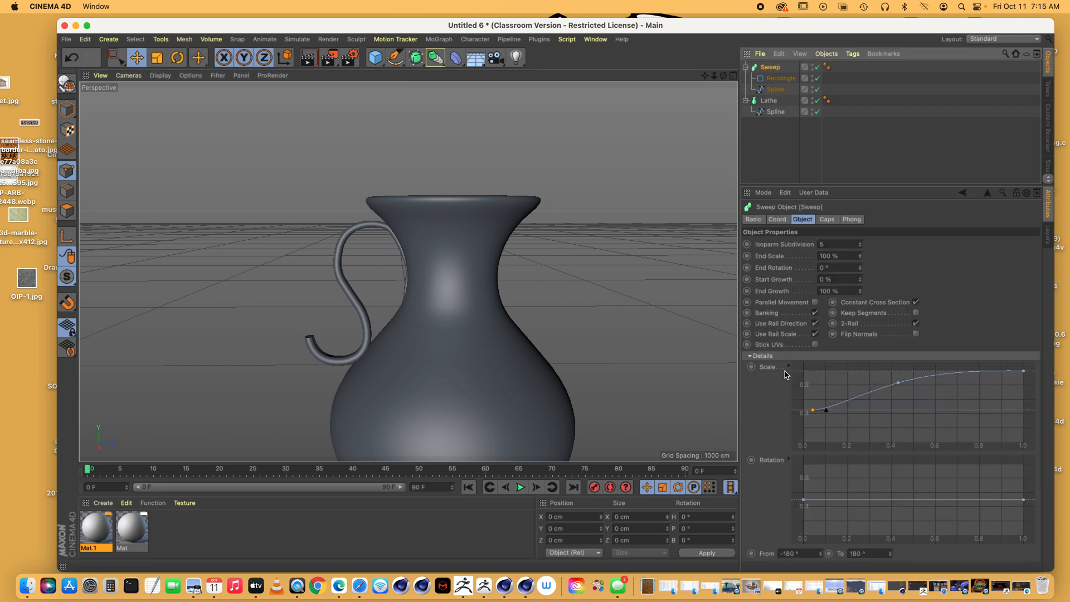
{"action": "left_click_drag", "start_coordinate": [812, 410], "coordinate": [805, 376]}
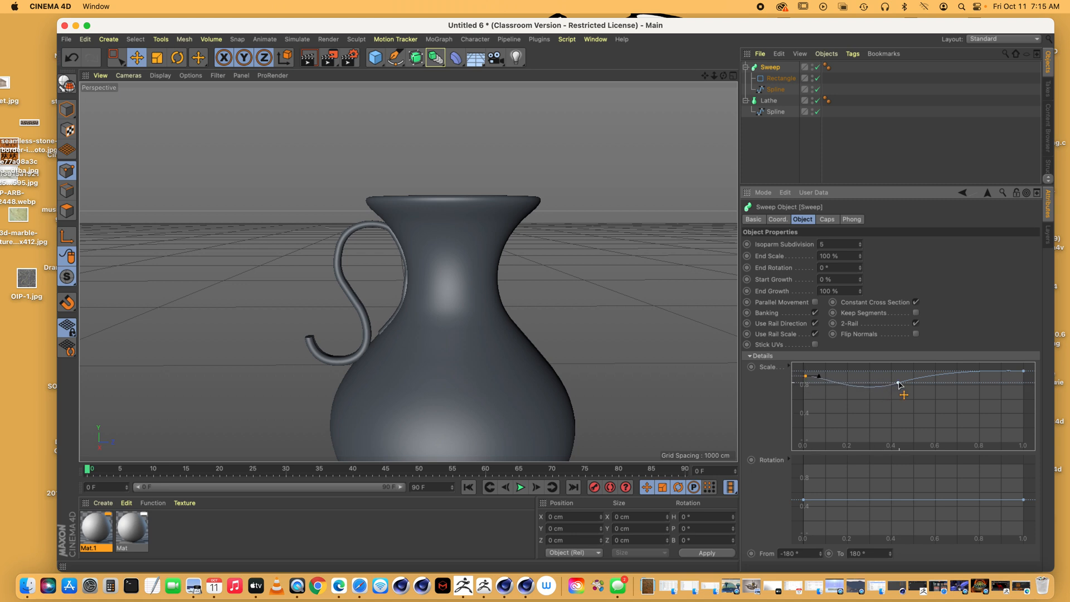
{"action": "left_click", "coordinate": [898, 384], "text": "ctrl"}
{"action": "key", "text": "Delete"}
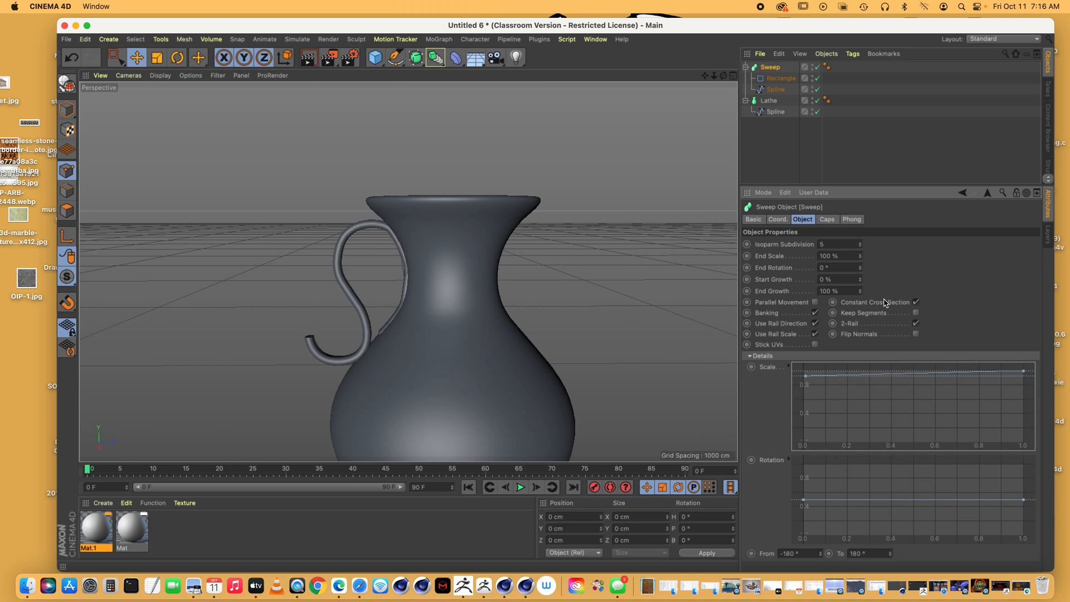
Review the Sweep's detail, cap and coordinate settings along with the coordinates of its Rectangle and Spline
{"action": "left_click", "coordinate": [749, 356]}
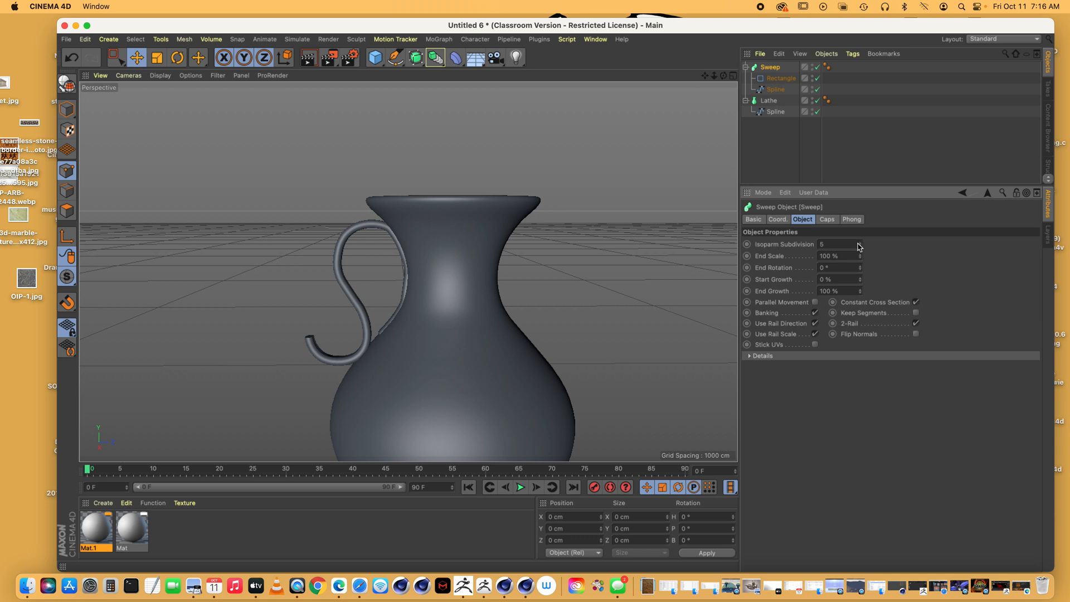
{"action": "left_click", "coordinate": [750, 356]}
{"action": "left_click", "coordinate": [750, 356]}
{"action": "left_click", "coordinate": [823, 221]}
{"action": "left_click", "coordinate": [798, 221]}
{"action": "left_click", "coordinate": [784, 221]}
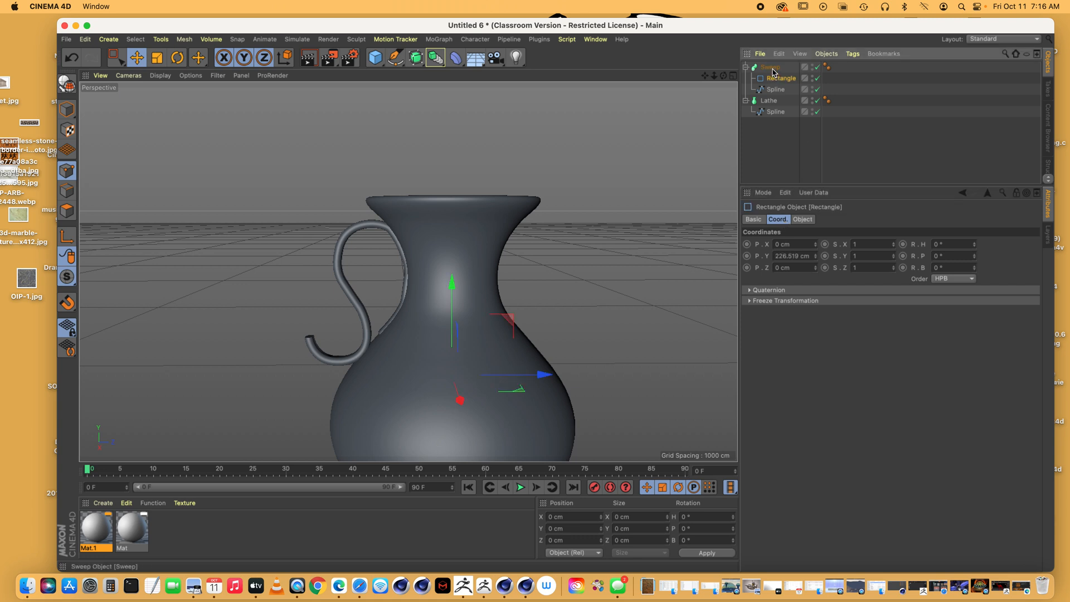
{"action": "left_click", "coordinate": [774, 90]}
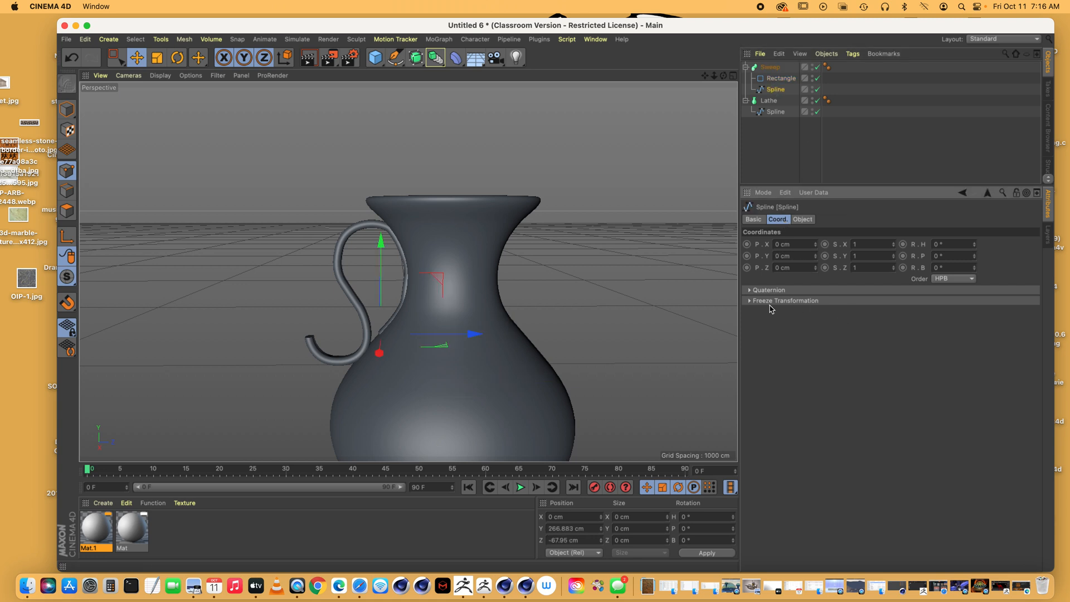
{"action": "left_click", "coordinate": [774, 79]}
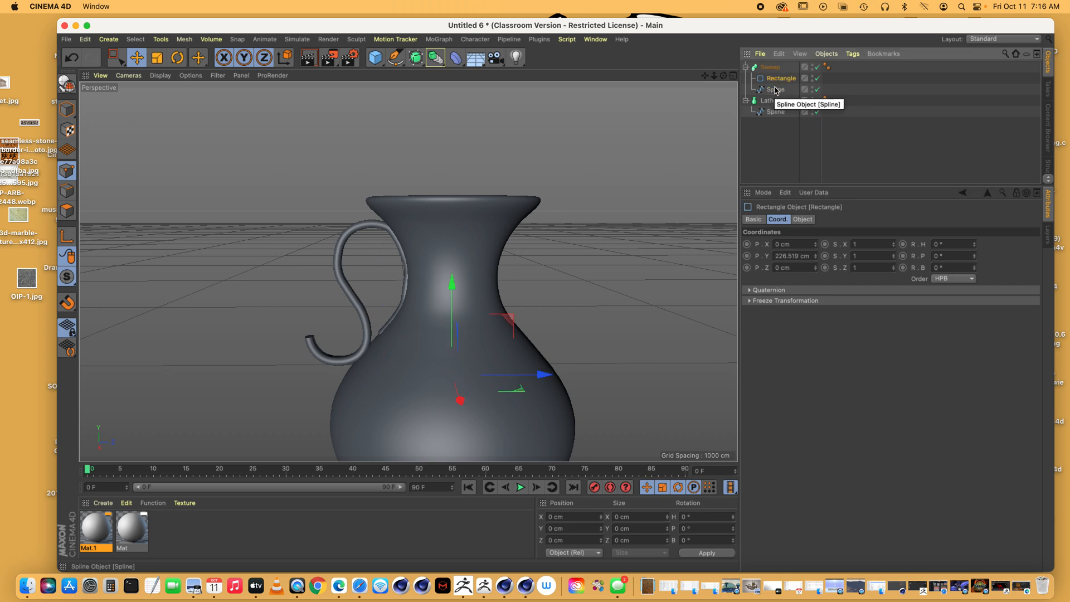
{"action": "left_click", "coordinate": [770, 67]}
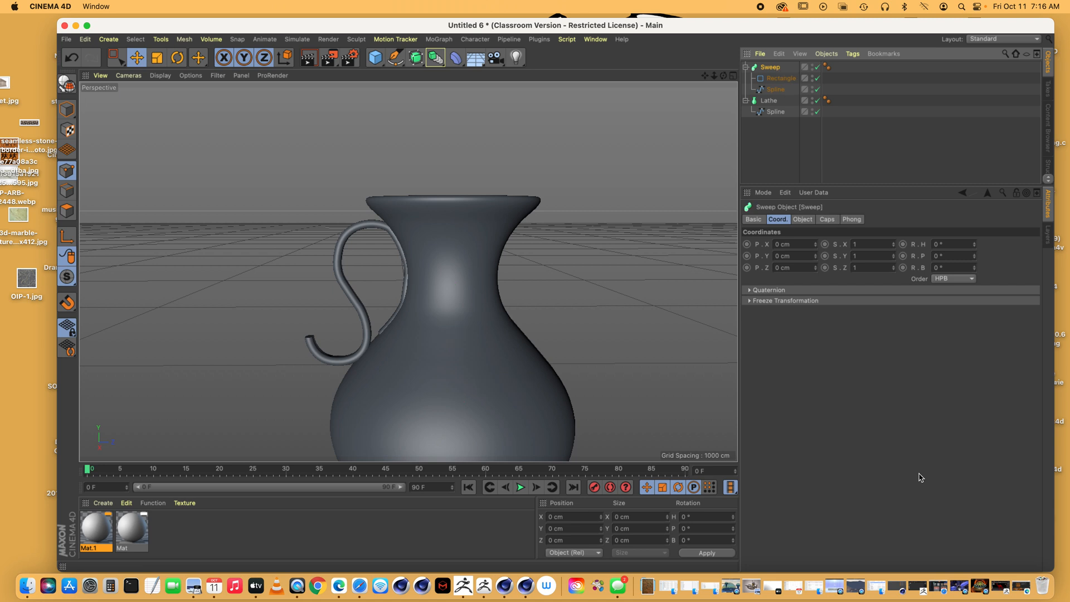
Examine the expanded settings of the Sweep's Rotation and Scale curves, then the handle spline's object properties
{"action": "left_click", "coordinate": [759, 220]}
{"action": "left_click", "coordinate": [801, 219]}
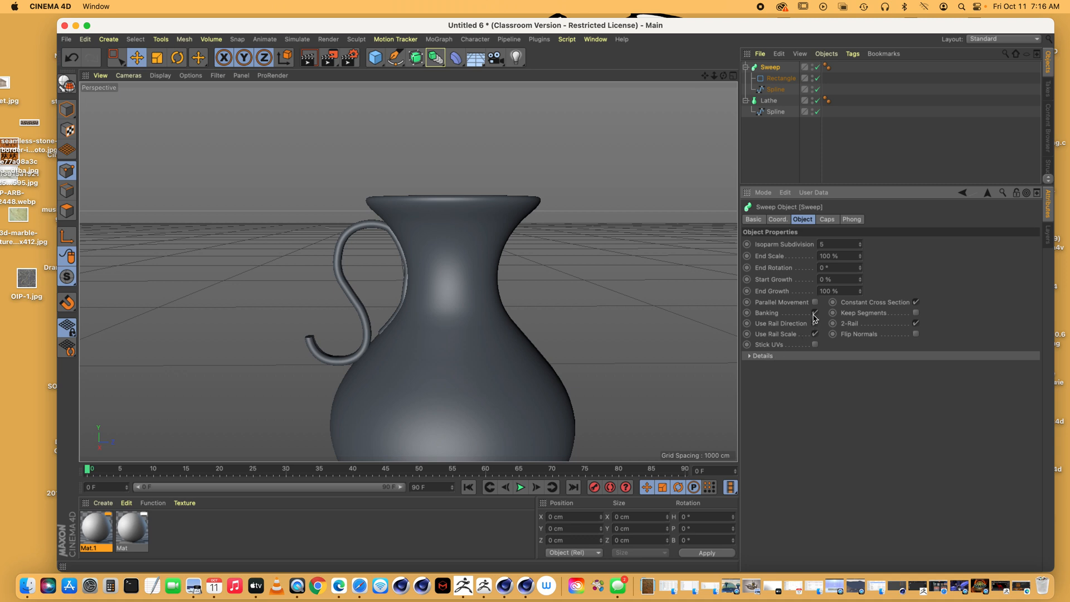
{"action": "left_click", "coordinate": [752, 355]}
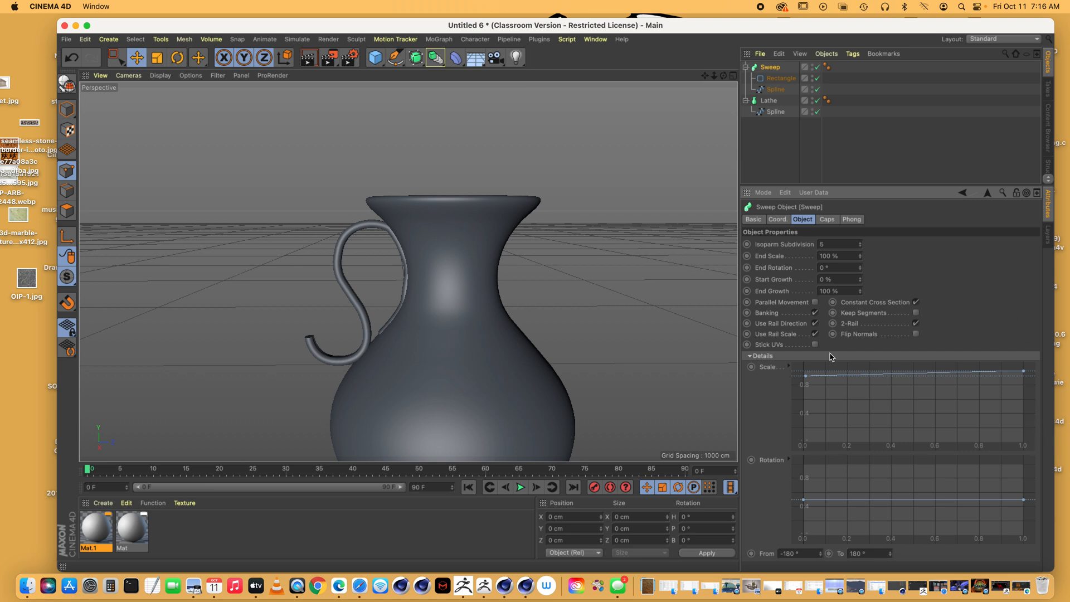
{"action": "left_click", "coordinate": [788, 461]}
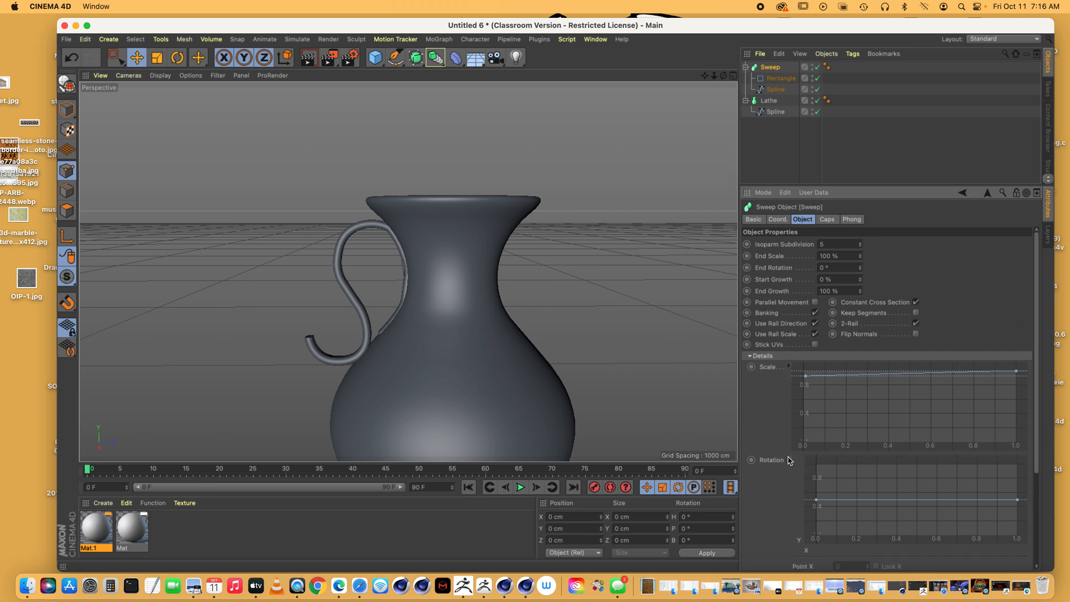
{"action": "left_click", "coordinate": [788, 460]}
{"action": "left_click", "coordinate": [788, 367]}
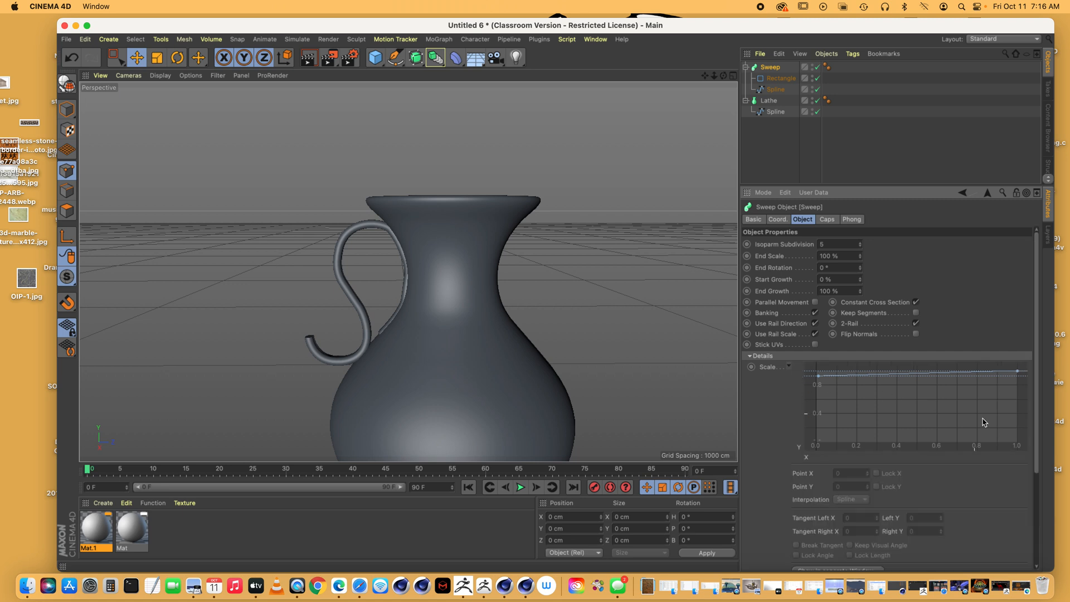
{"action": "mouse_move", "coordinate": [1037, 410]}
{"action": "left_mouse_down"}
{"action": "mouse_move", "coordinate": [1037, 494]}
{"action": "mouse_move", "coordinate": [1036, 411]}
{"action": "left_mouse_up"}
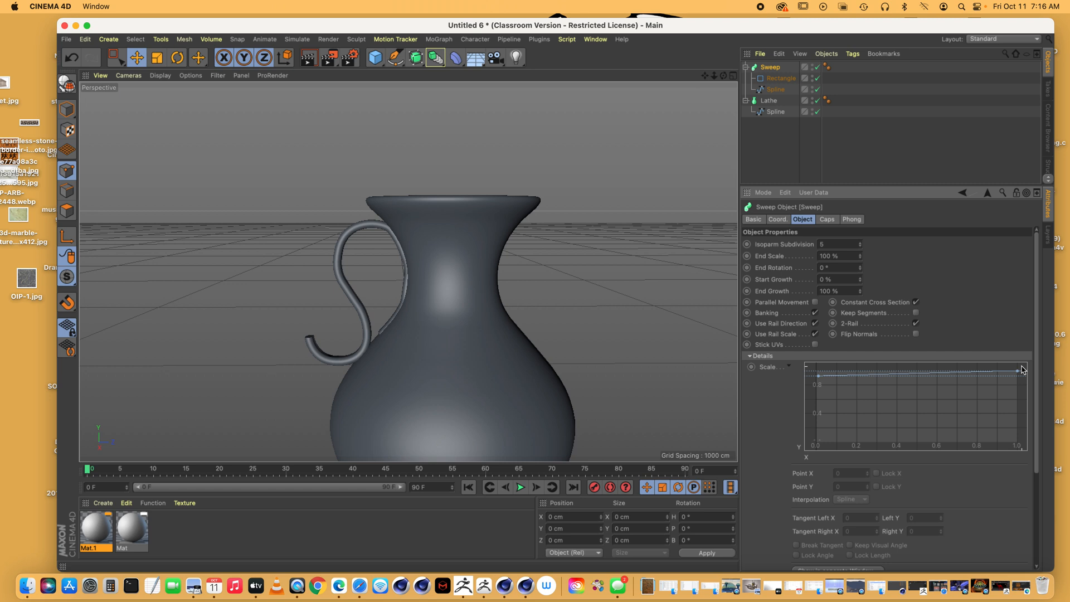
{"action": "left_click", "coordinate": [774, 90]}
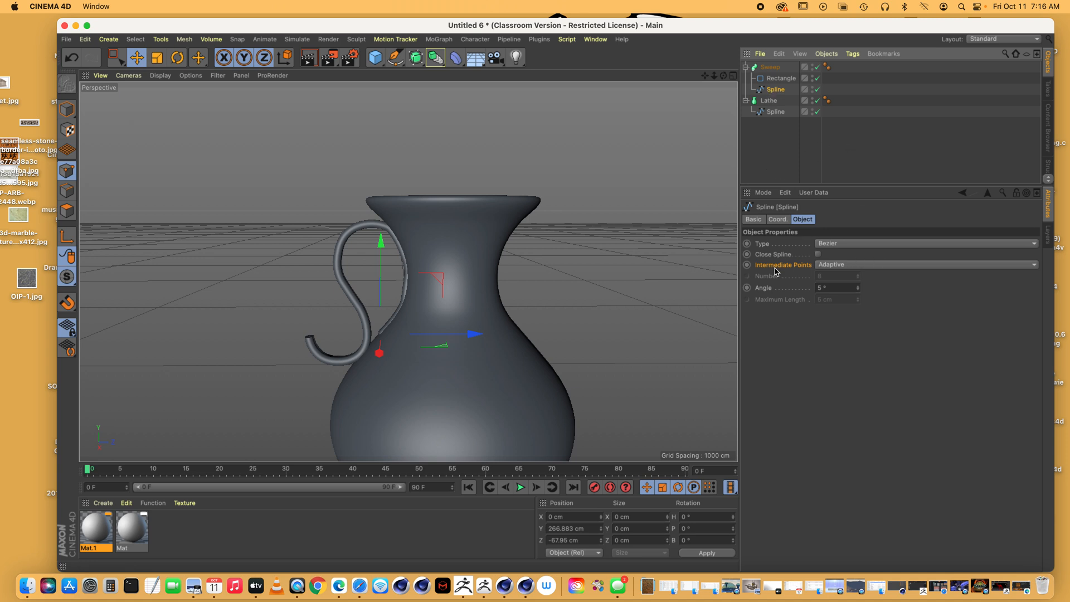
Set the intermediate points to Uniform for both the handle's path spline and its rectangle profile
{"action": "left_click", "coordinate": [861, 265]}
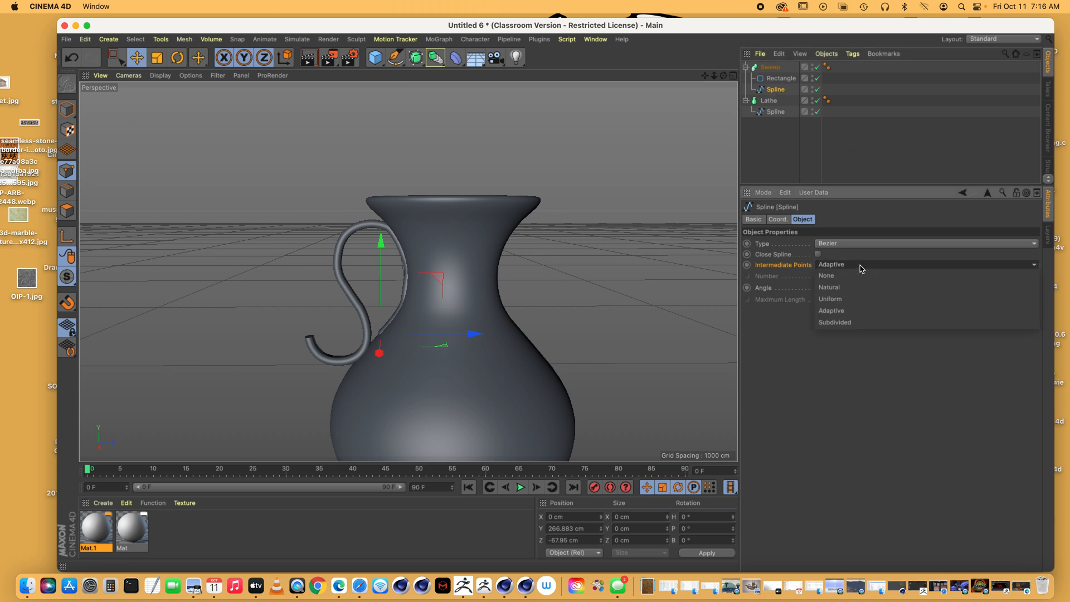
{"action": "left_click", "coordinate": [851, 298]}
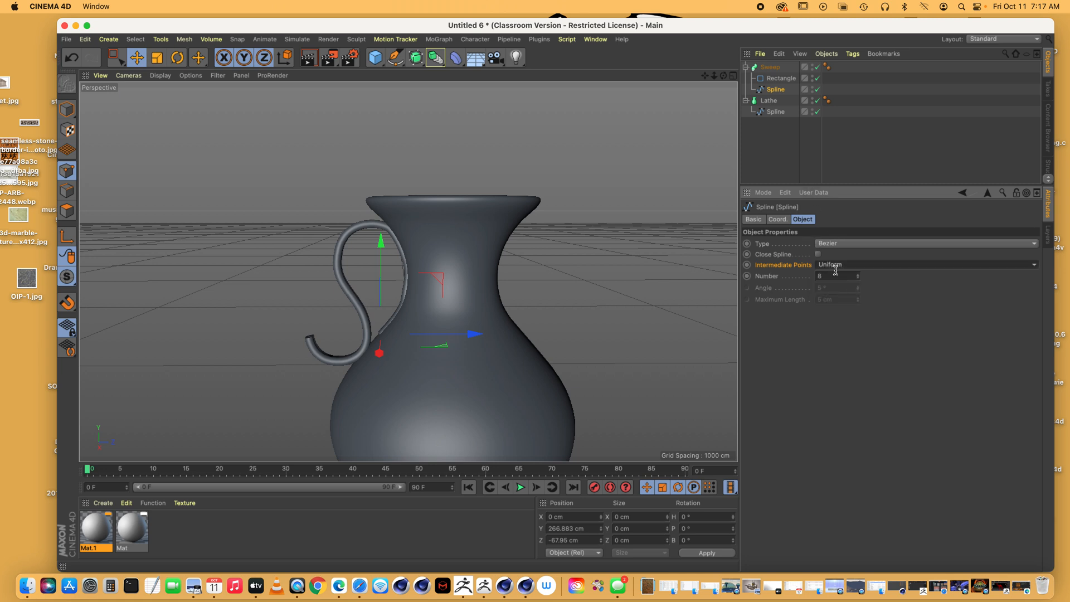
{"action": "left_click", "coordinate": [780, 78]}
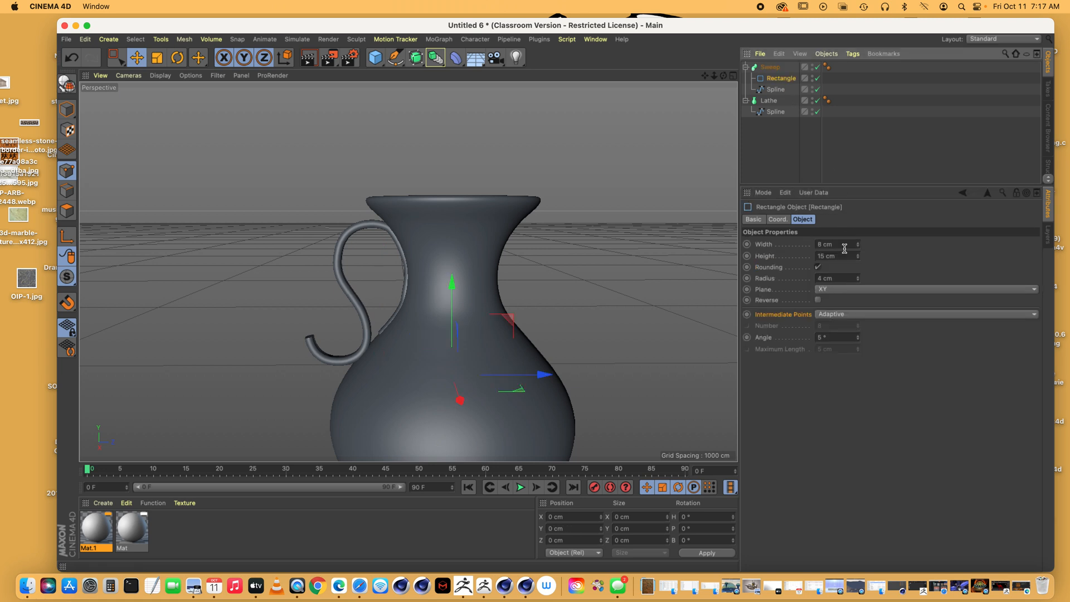
{"action": "left_click", "coordinate": [852, 313]}
{"action": "left_click", "coordinate": [841, 349]}
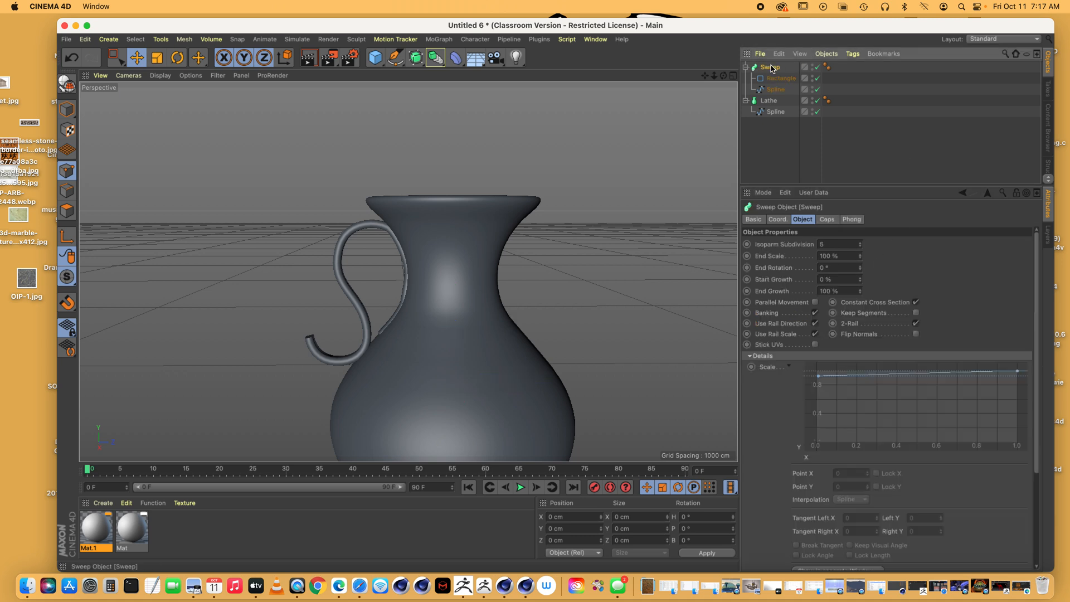
Set the width of the handle's rectangle profile to 11 cm
{"action": "left_click", "coordinate": [857, 243]}
{"action": "left_click", "coordinate": [857, 242]}
{"action": "left_click_drag", "start_coordinate": [723, 75], "coordinate": [771, 83]}
{"action": "left_click", "coordinate": [856, 244]}
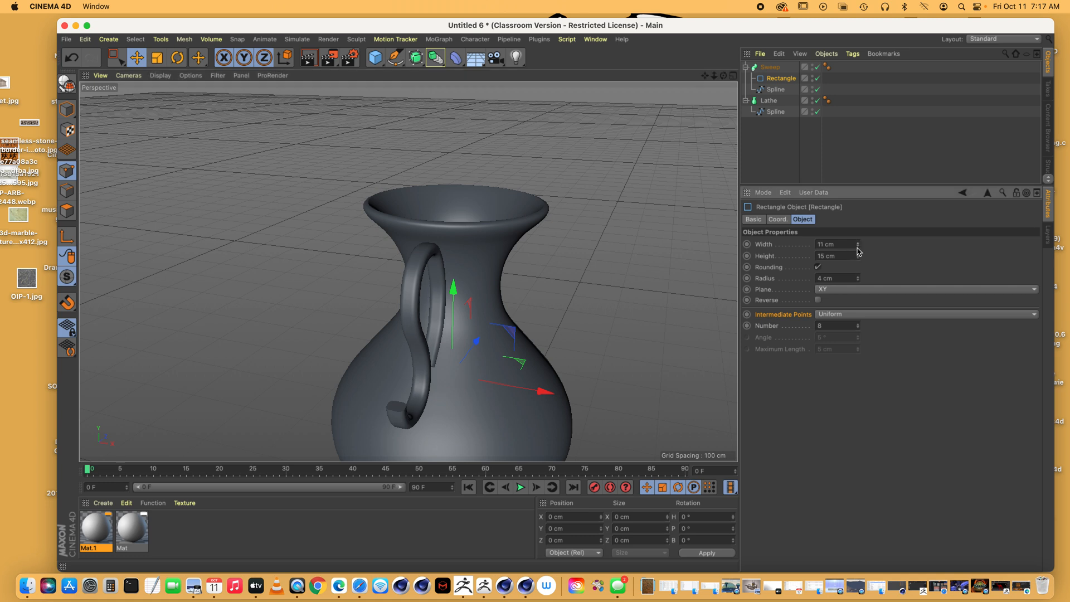
Set the height of the handle's rectangle profile to 23 cm
{"action": "left_click", "coordinate": [858, 256]}
{"action": "left_click", "coordinate": [858, 256]}
{"action": "left_click", "coordinate": [858, 255]}
{"action": "left_click", "coordinate": [858, 256]}
{"action": "left_click", "coordinate": [858, 255]}
{"action": "left_click", "coordinate": [858, 255]}
{"action": "left_click", "coordinate": [858, 255]}
{"action": "left_click", "coordinate": [858, 256]}
{"action": "left_click_drag", "start_coordinate": [723, 76], "coordinate": [638, 67]}
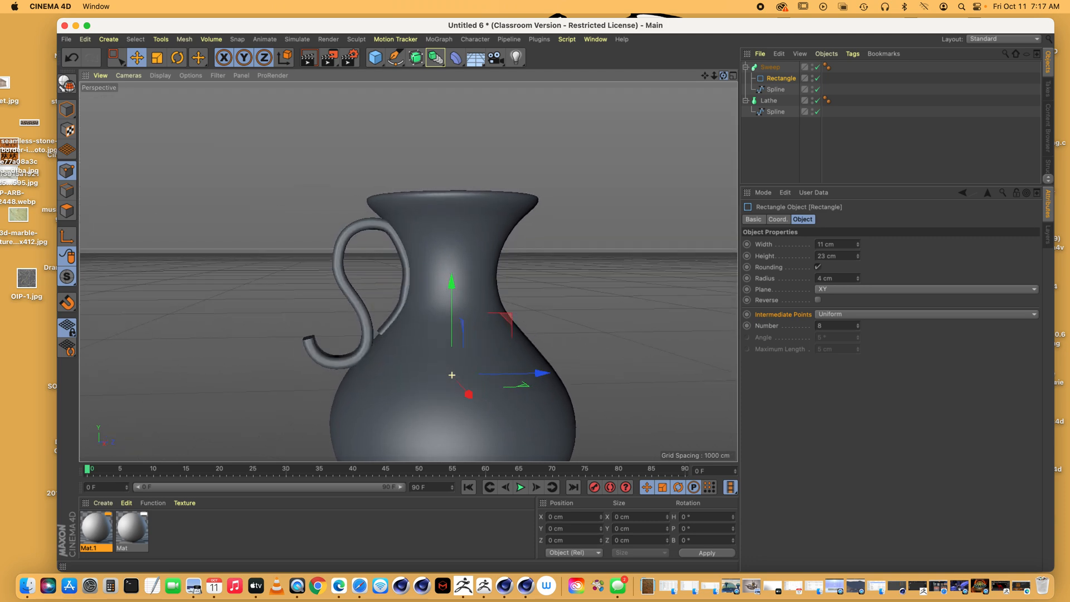
Set the handle sweep's start to Fillet Cap with 26 steps and a radius of 0 cm
{"action": "left_click", "coordinate": [770, 67]}
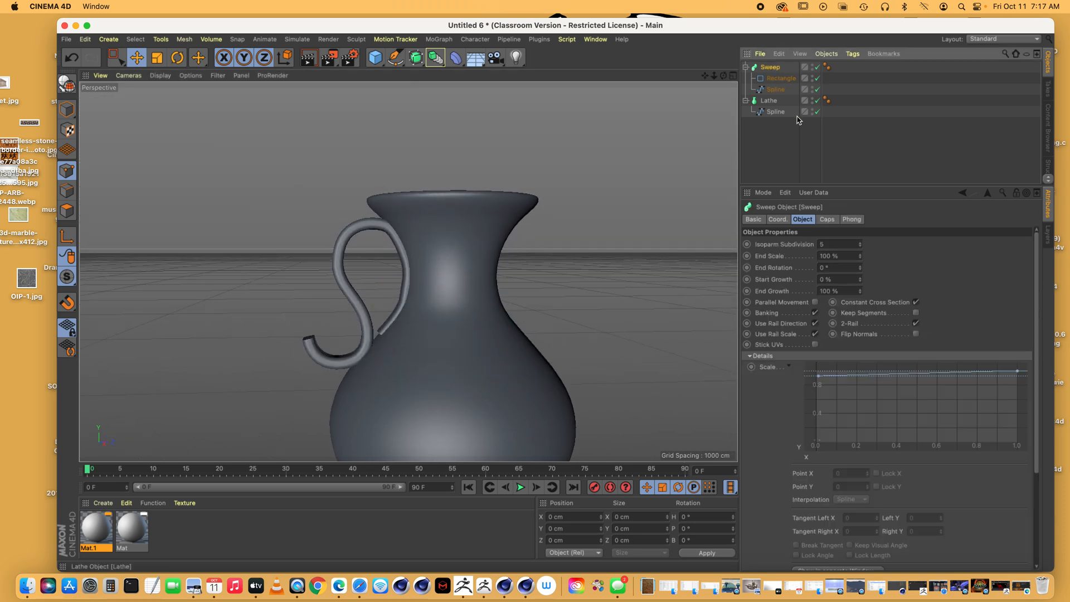
{"action": "left_click", "coordinate": [828, 220]}
{"action": "left_click", "coordinate": [862, 244]}
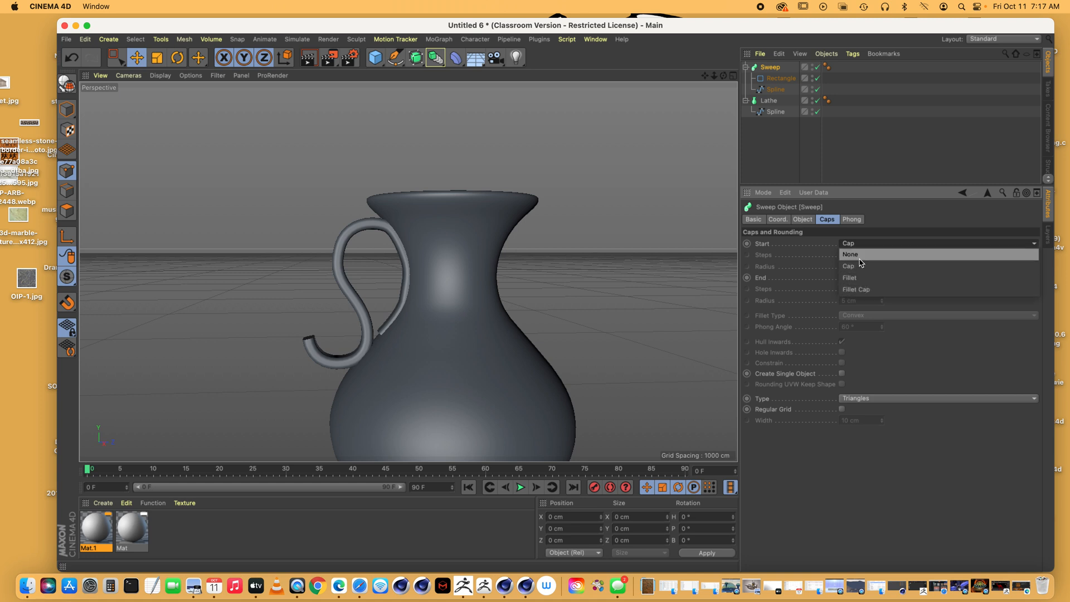
{"action": "left_click", "coordinate": [856, 289]}
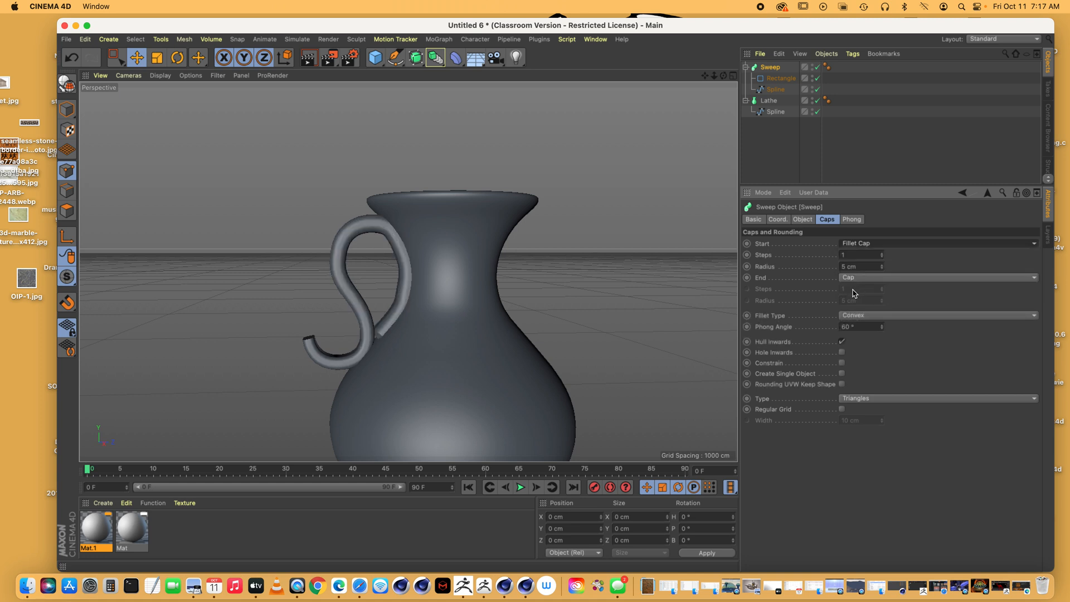
{"action": "left_click", "coordinate": [882, 253]}
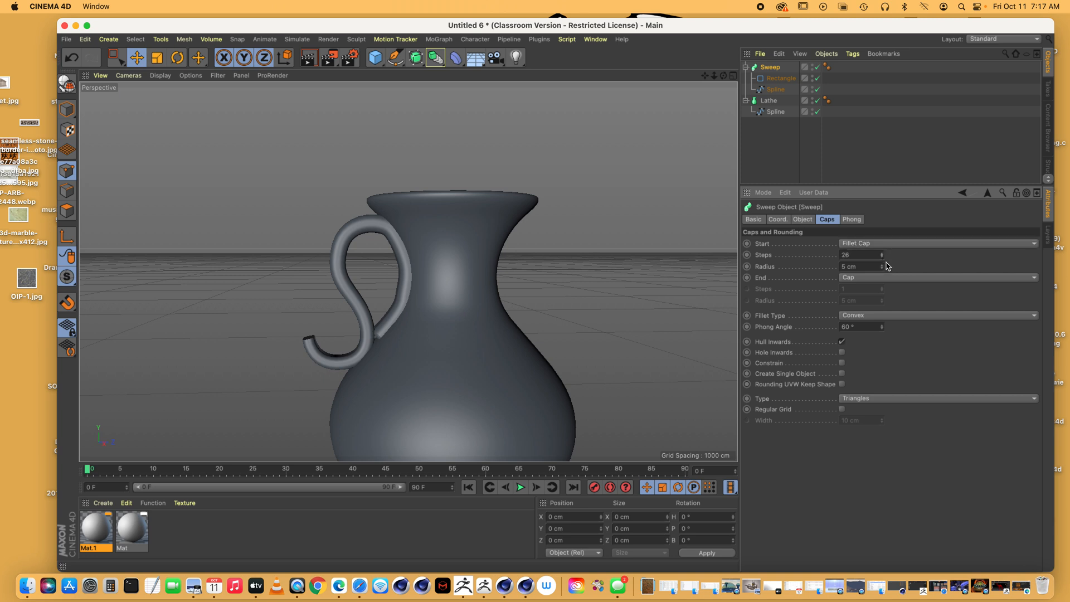
{"action": "left_click", "coordinate": [882, 270]}
{"action": "left_click", "coordinate": [882, 269]}
{"action": "left_click", "coordinate": [882, 269]}
{"action": "left_click", "coordinate": [882, 269]}
{"action": "left_click", "coordinate": [881, 269]}
{"action": "left_click_drag", "start_coordinate": [882, 270], "coordinate": [882, 271]}
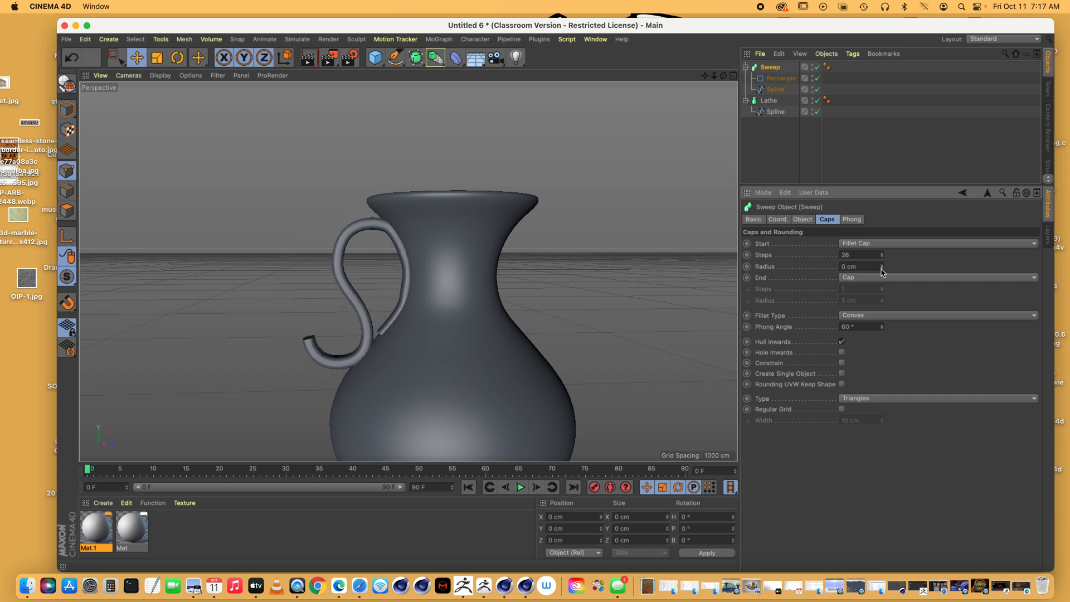
Try a Fillet Cap on the end of the handle sweep with 2 steps and a radius of 4 cm
{"action": "left_click", "coordinate": [866, 279]}
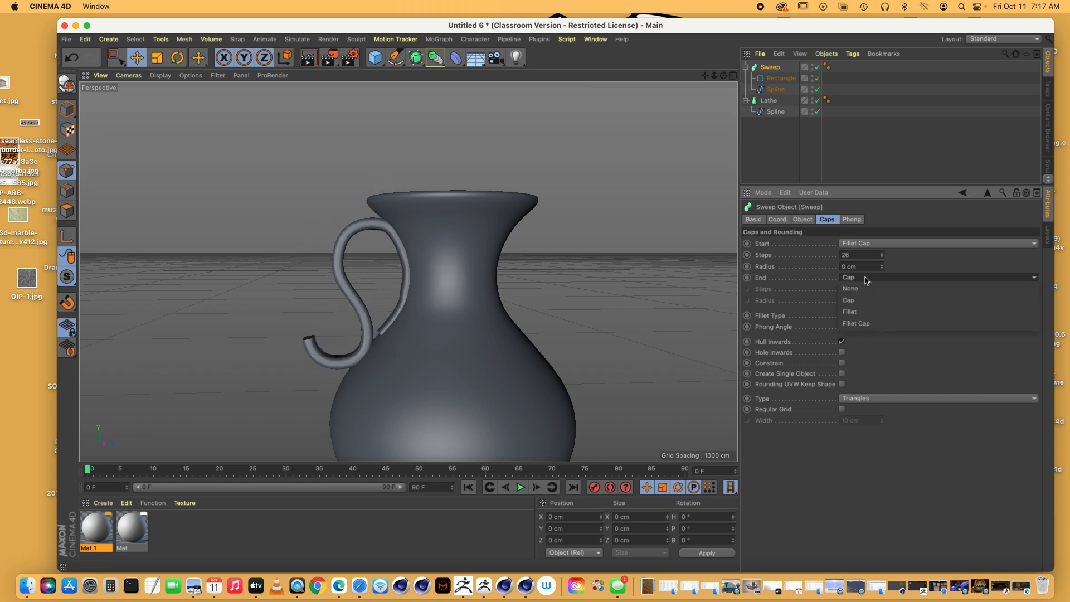
{"action": "left_click", "coordinate": [856, 323]}
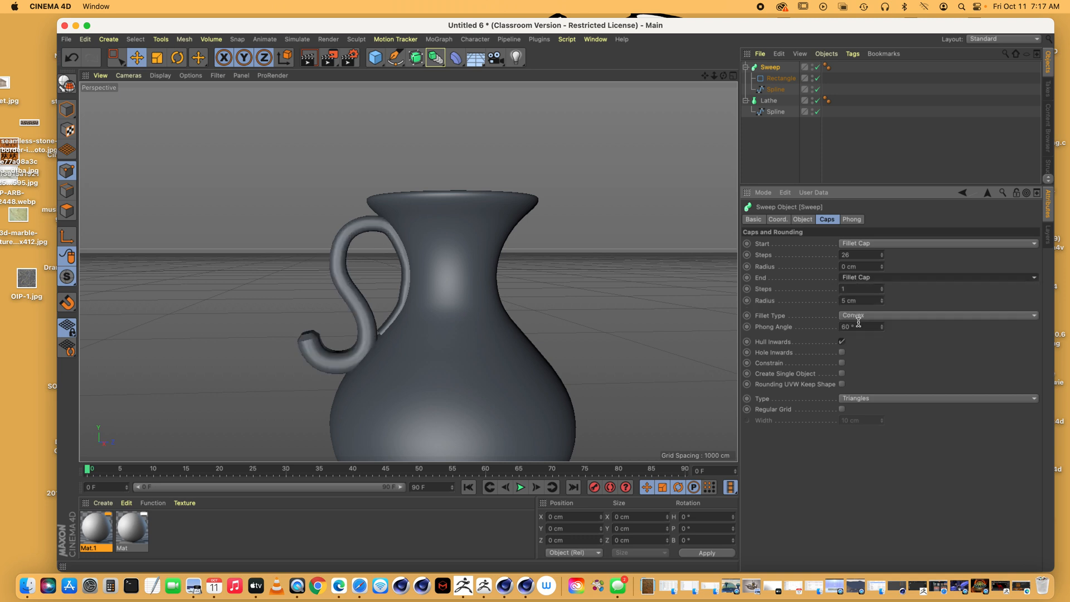
{"action": "scroll", "coordinate": [408, 272], "scroll_direction": "up", "scroll_amount": 5}
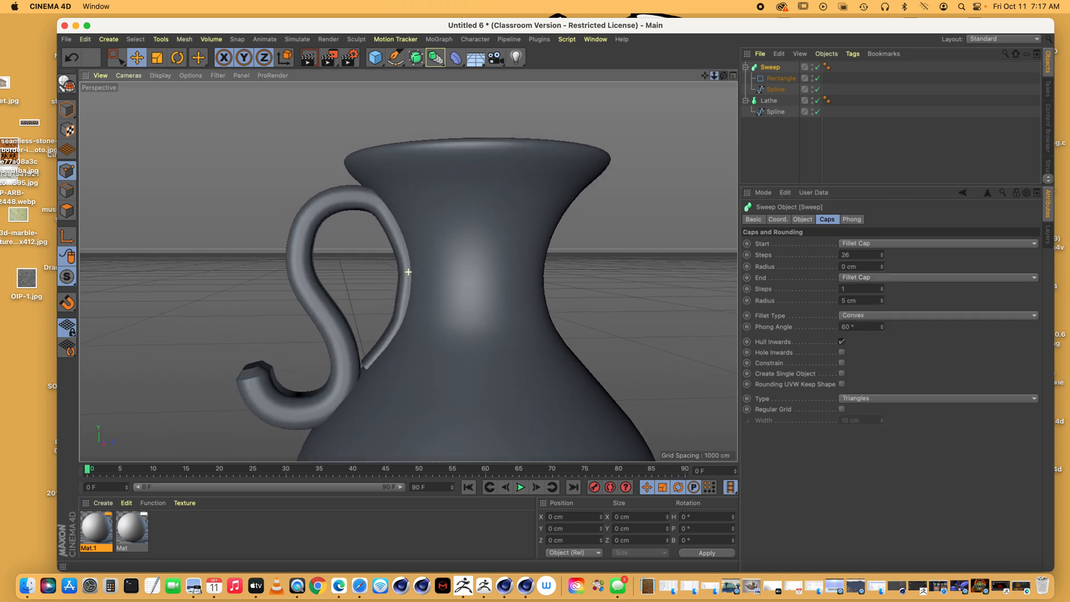
{"action": "scroll", "coordinate": [409, 272], "scroll_direction": "down", "scroll_amount": 5}
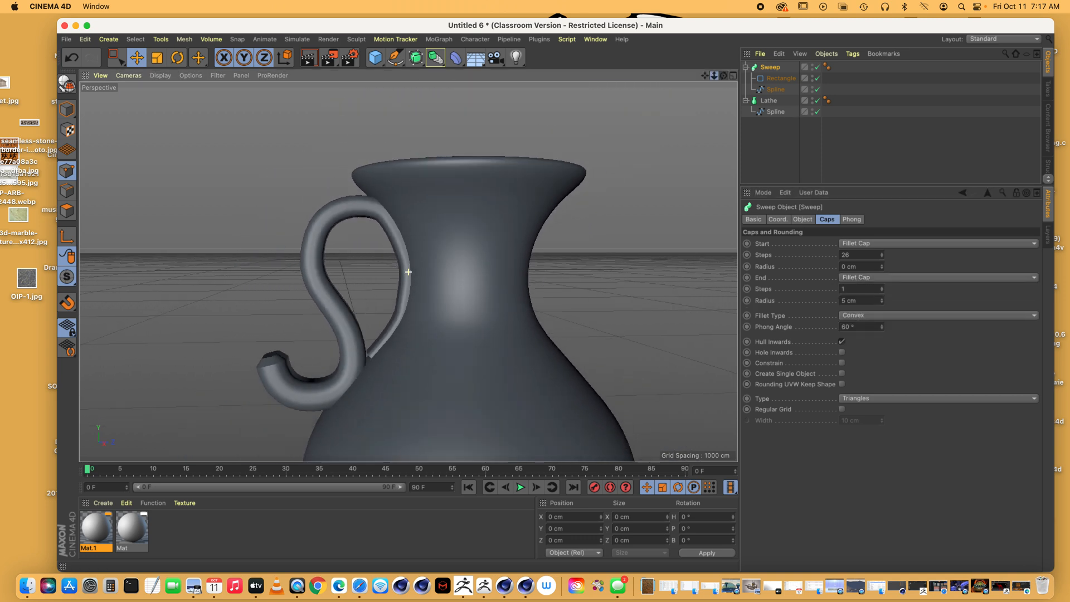
{"action": "left_click", "coordinate": [881, 287]}
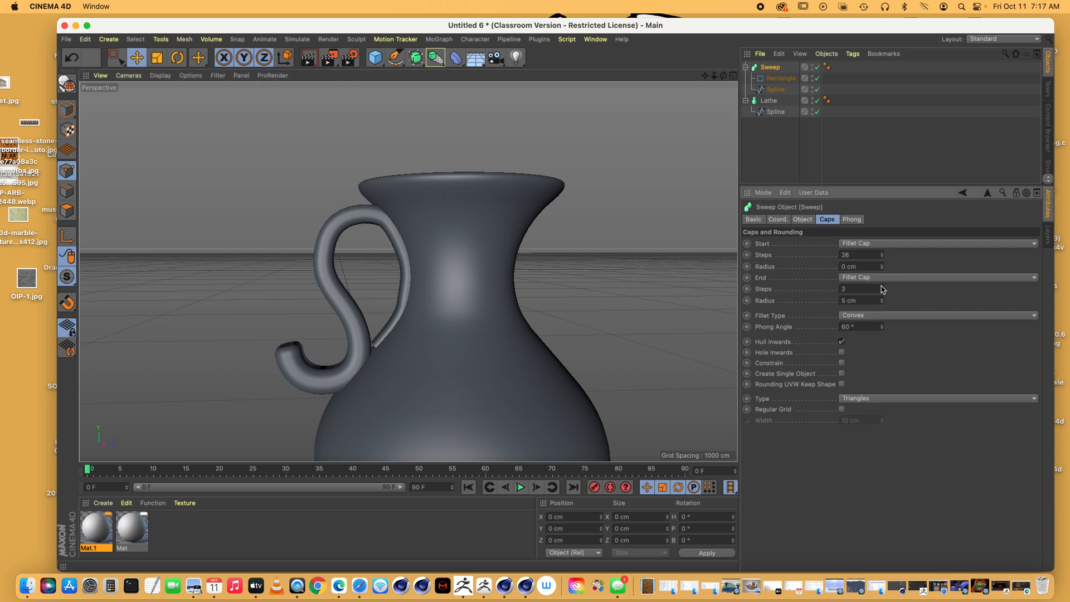
{"action": "left_click", "coordinate": [882, 302]}
{"action": "left_click", "coordinate": [881, 303]}
{"action": "left_click", "coordinate": [881, 302]}
{"action": "left_click", "coordinate": [881, 302]}
{"action": "left_click", "coordinate": [881, 303]}
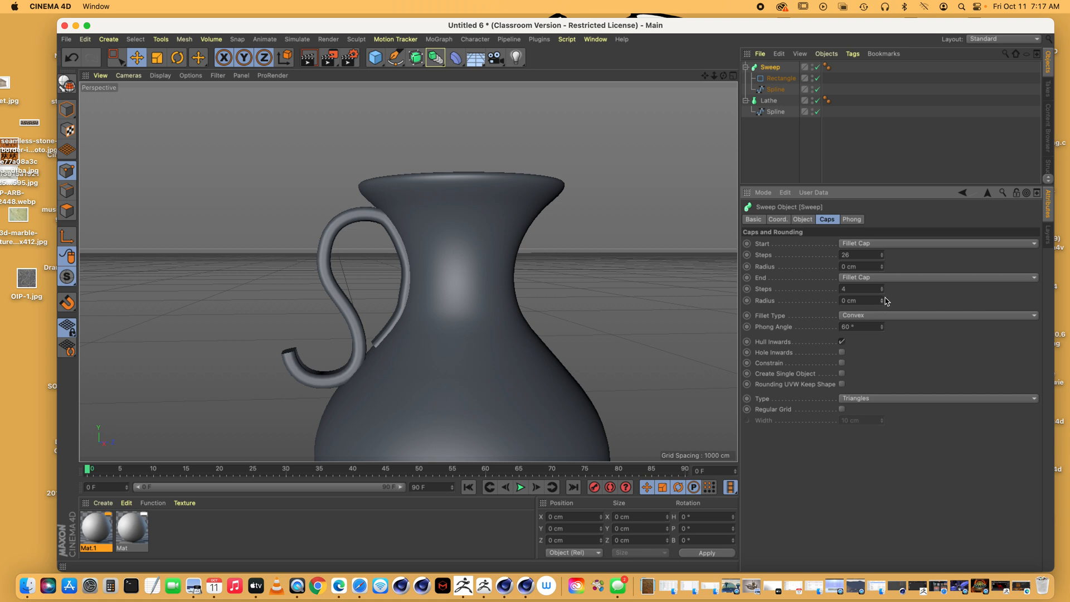
{"action": "left_click", "coordinate": [882, 298]}
{"action": "left_click", "coordinate": [882, 298]}
{"action": "left_click", "coordinate": [881, 299]}
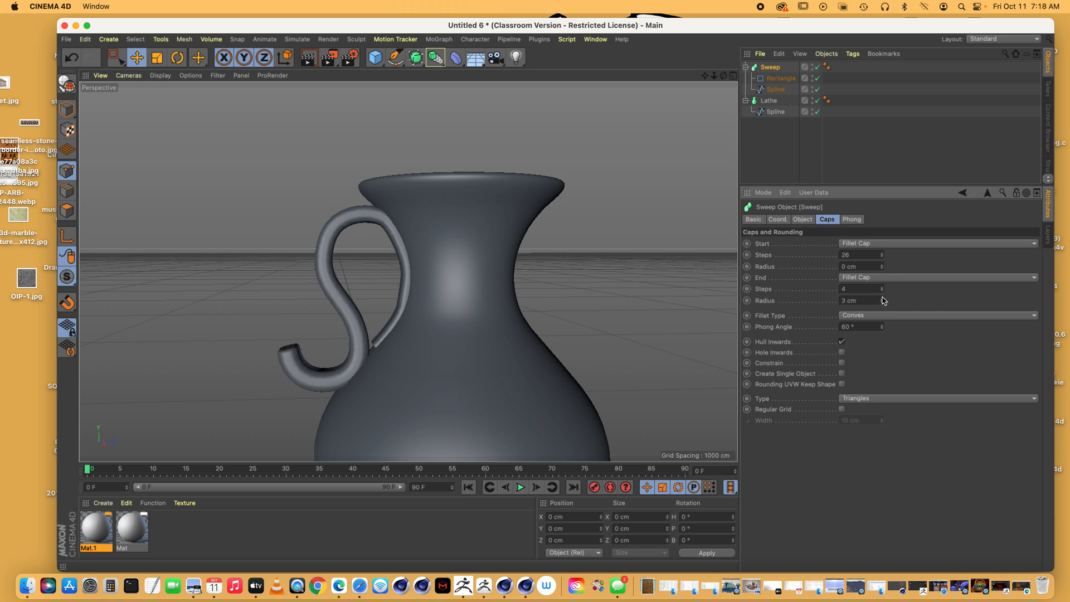
{"action": "left_click", "coordinate": [882, 298]}
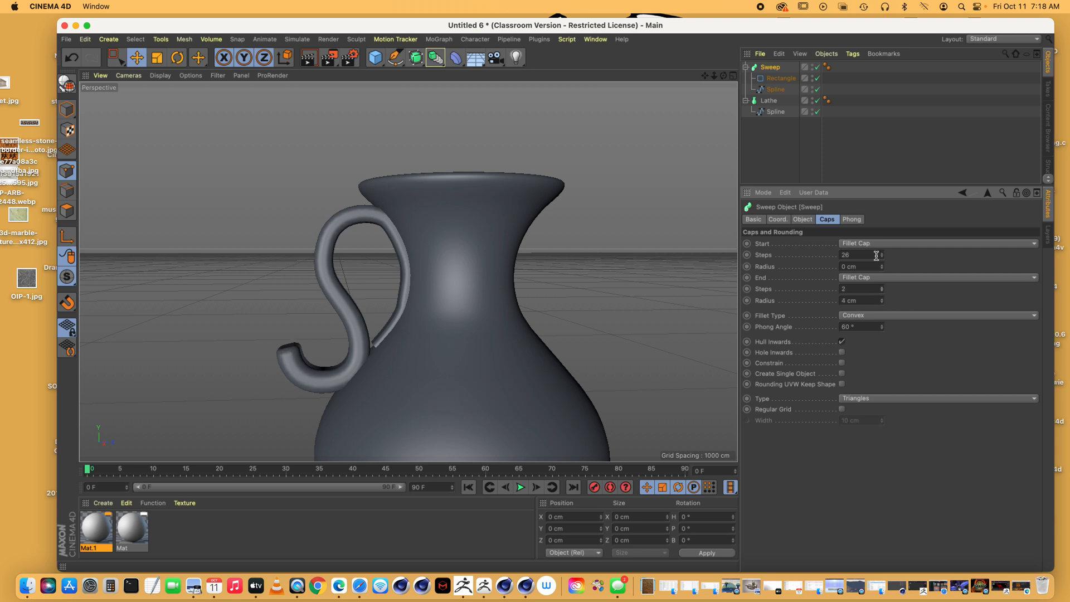
Try a rectangle profile height of 32 cm with a rounding radius of 0 cm for the handle
{"action": "left_click", "coordinate": [781, 78]}
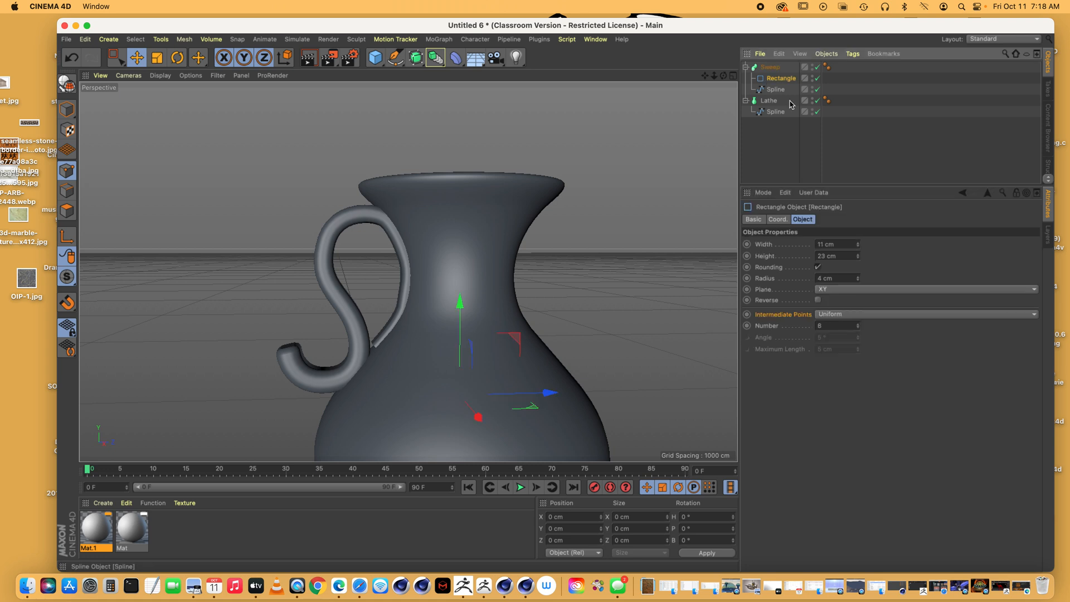
{"action": "left_click", "coordinate": [858, 258]}
{"action": "left_click", "coordinate": [858, 258]}
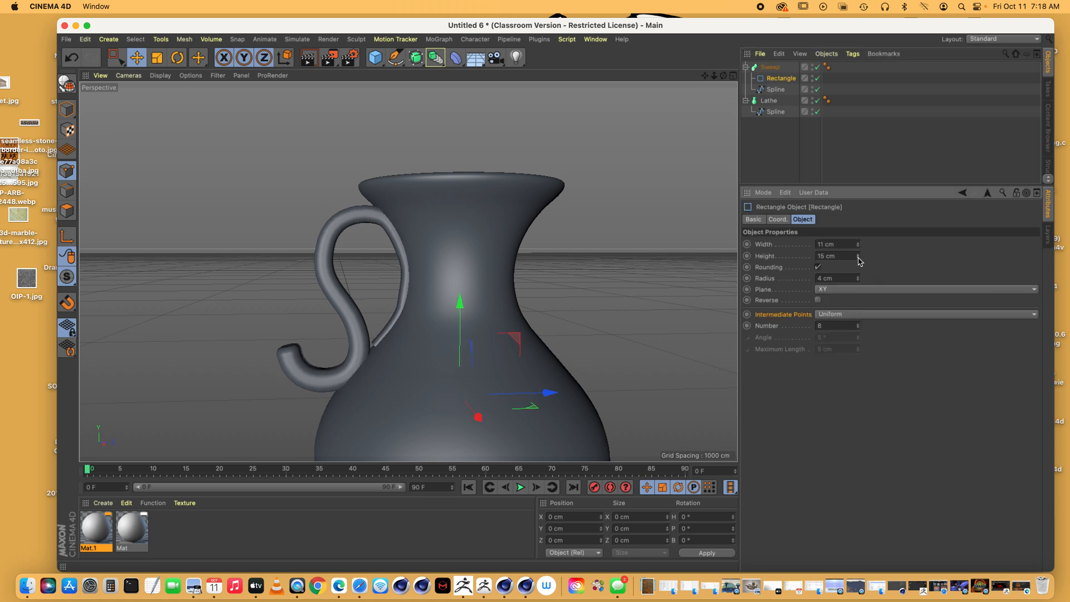
{"action": "left_click", "coordinate": [858, 257]}
{"action": "left_click", "coordinate": [858, 254]}
{"action": "left_click_drag", "start_coordinate": [859, 255], "coordinate": [859, 255]}
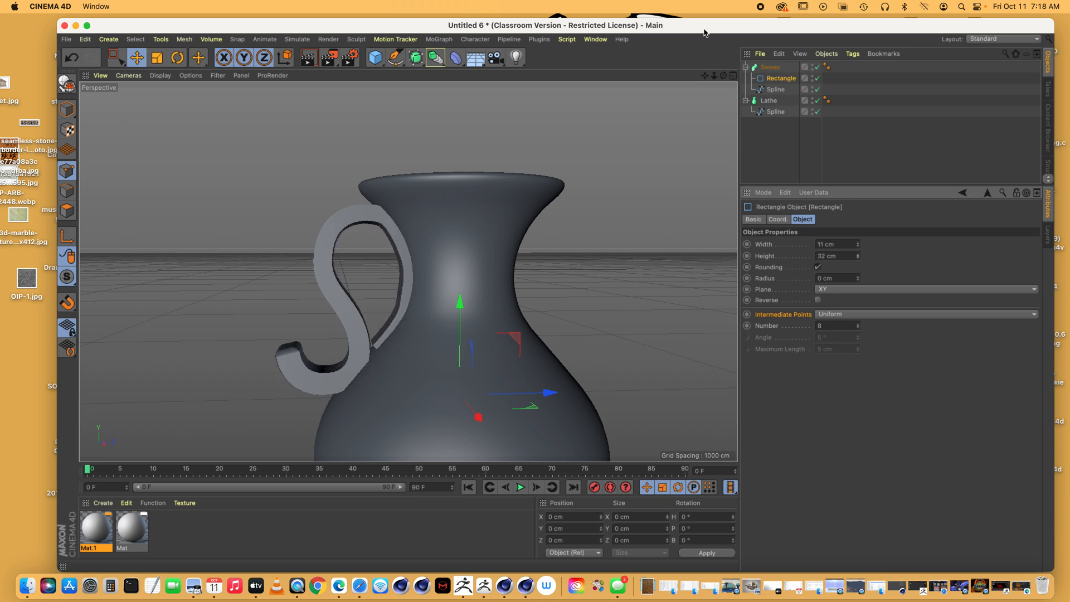
Undo the last rectangle profile changes and the end cap changes until the handle sweep's end is a plain Cap again
{"action": "mouse_move", "coordinate": [723, 76]}
{"action": "left_mouse_down"}
{"action": "mouse_move", "coordinate": [750, 76]}
{"action": "mouse_move", "coordinate": [723, 78]}
{"action": "left_mouse_up"}
{"action": "key", "text": "super+z"}
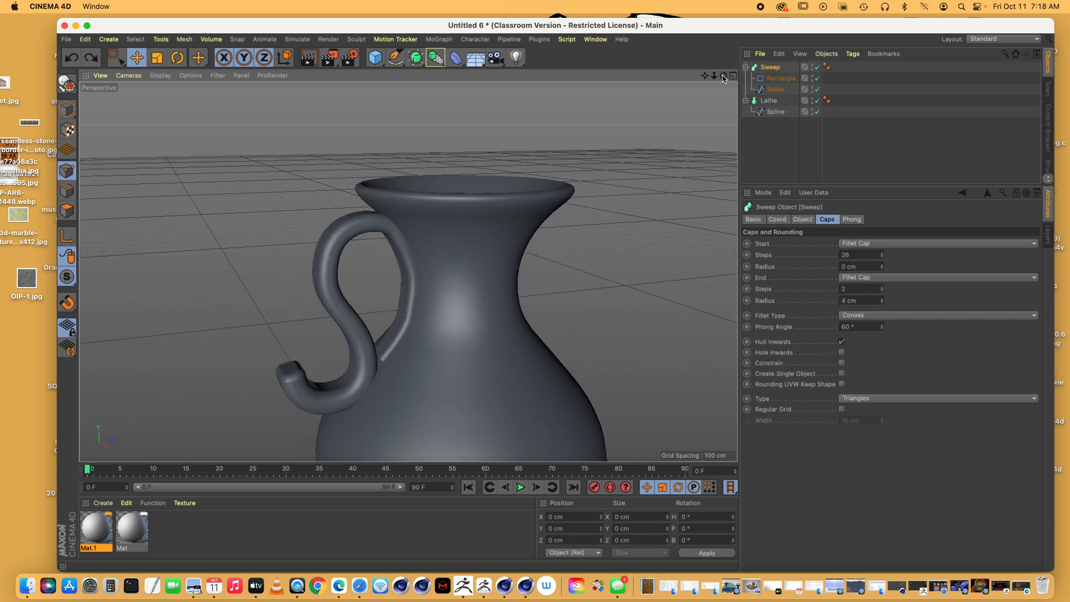
{"action": "key", "text": "super+z"}
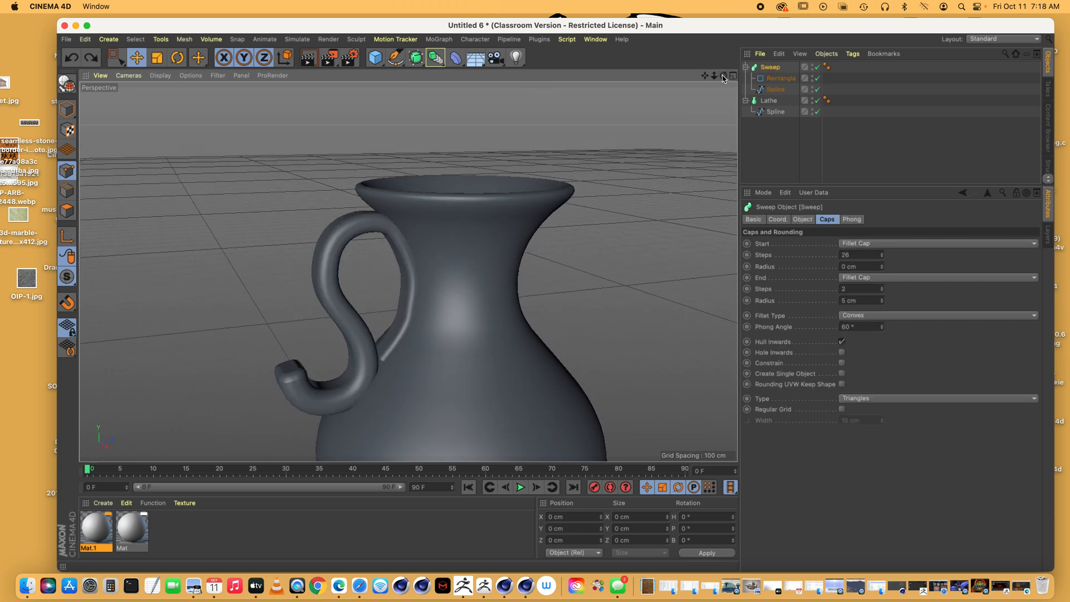
{"action": "key", "text": "super+z"}
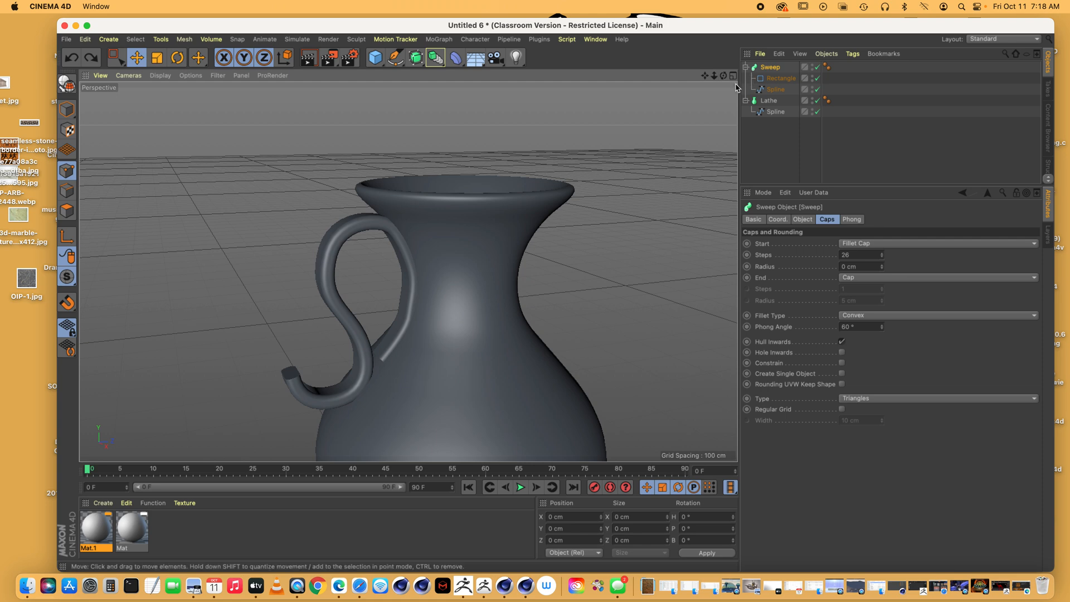
Collapse the Sweep hierarchy and duplicate the whole handle sweep
{"action": "left_click_drag", "start_coordinate": [713, 75], "coordinate": [409, 272]}
{"action": "left_click_drag", "start_coordinate": [724, 75], "coordinate": [724, 54]}
{"action": "left_click", "coordinate": [745, 67]}
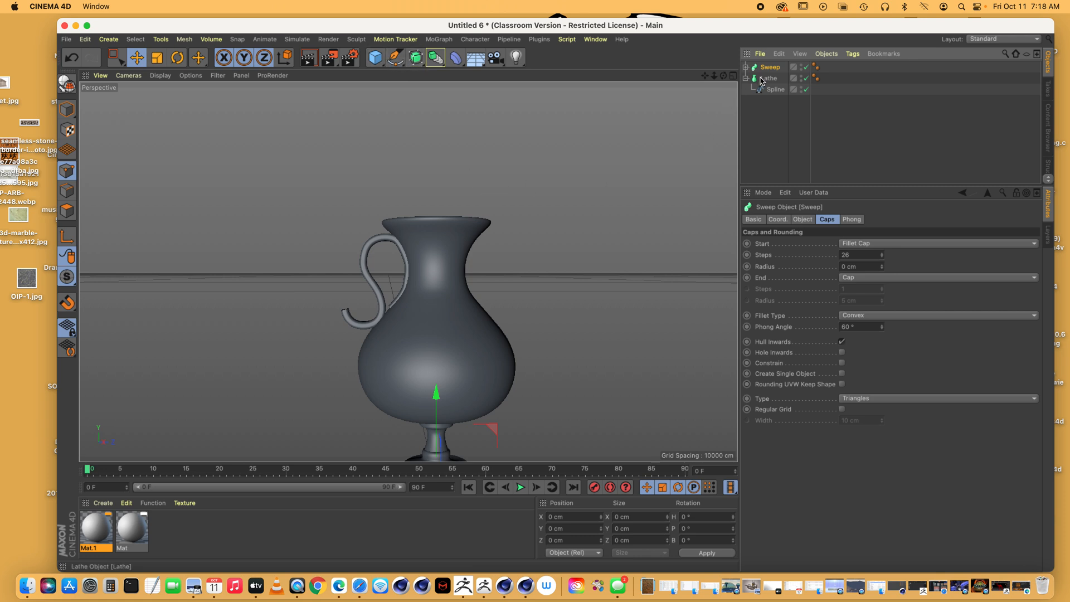
{"action": "key", "text": "ctrl+v"}
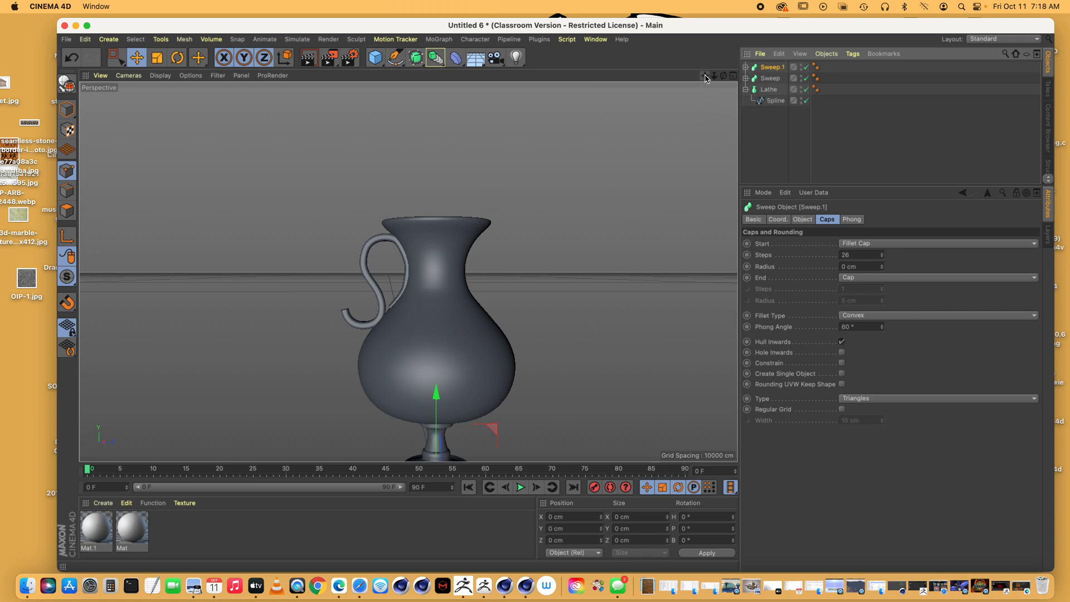
Switch to Model mode so the duplicated handle can be transformed as a whole object
{"action": "left_click", "coordinate": [693, 517]}
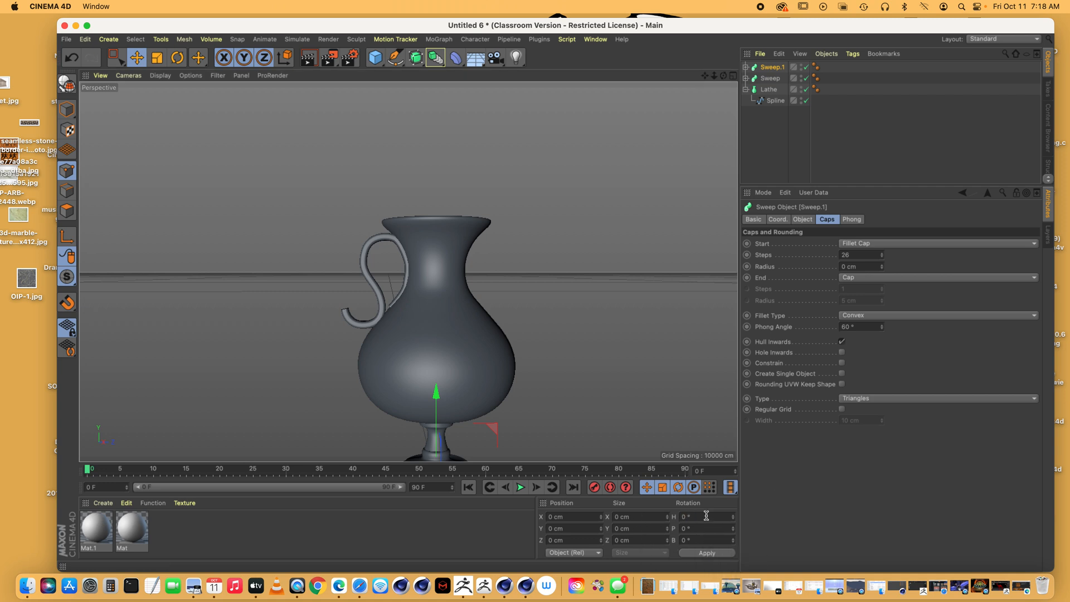
{"action": "left_click", "coordinate": [65, 110]}
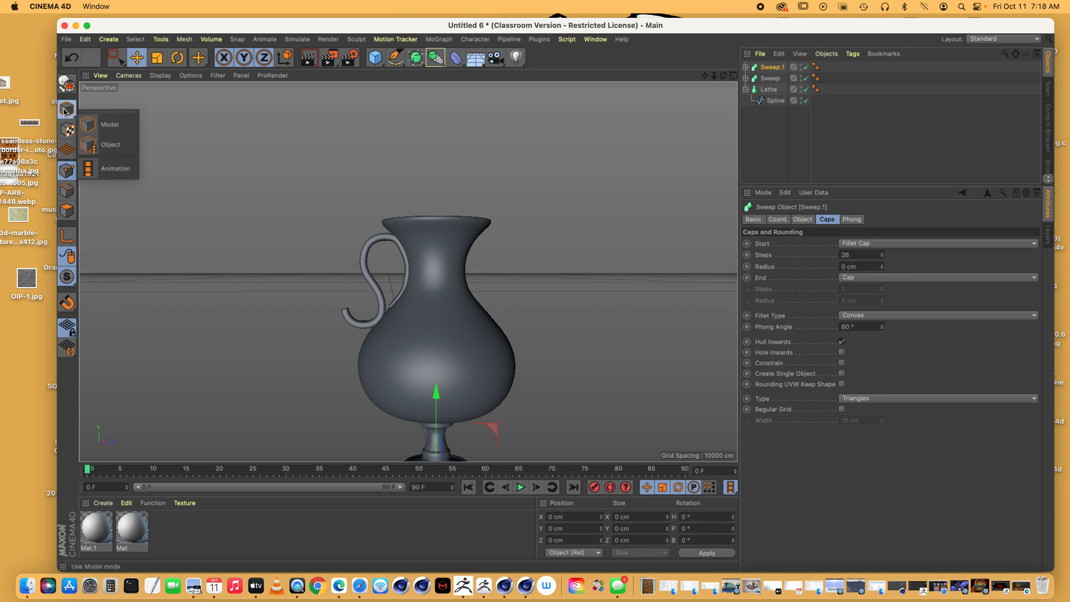
{"action": "left_click", "coordinate": [396, 58]}
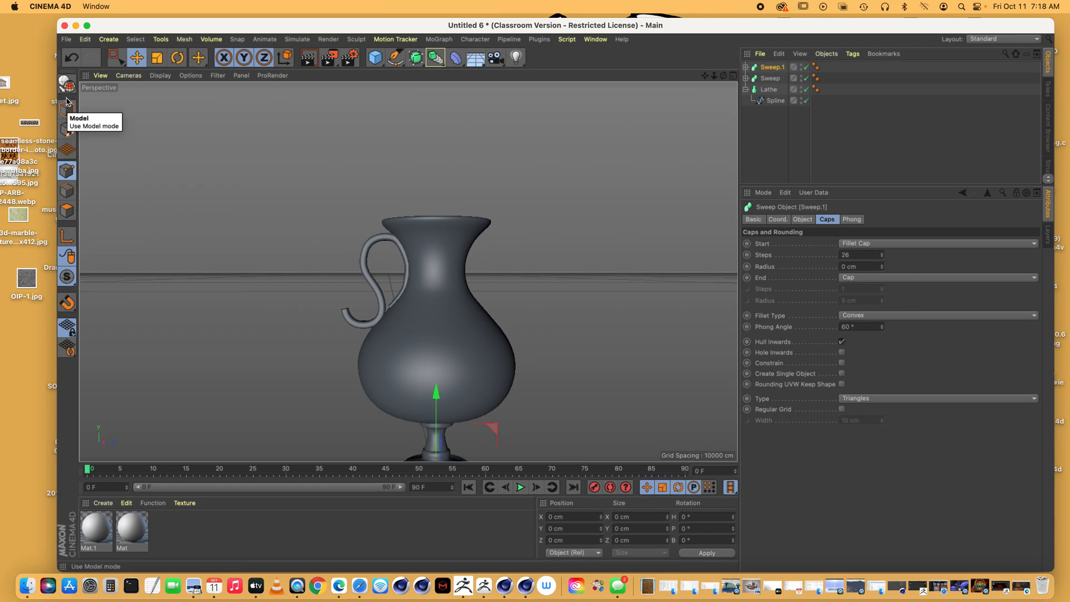
{"action": "left_click", "coordinate": [68, 65]}
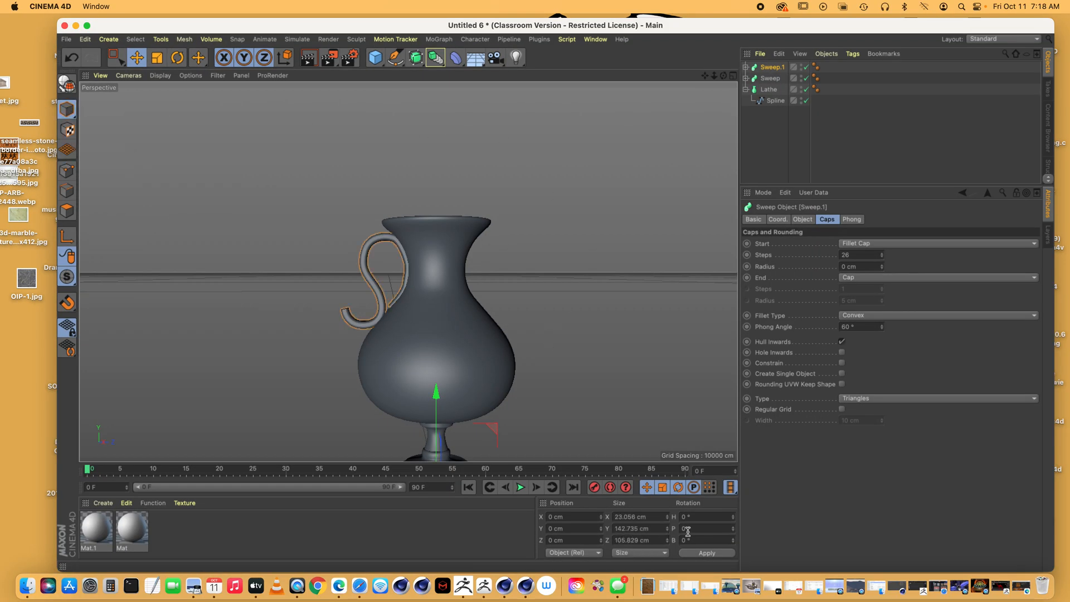
Set the duplicated handle's heading rotation to -90°
{"action": "left_click", "coordinate": [697, 516]}
{"action": "type", "text": "-90"}
{"action": "key", "text": "Return"}
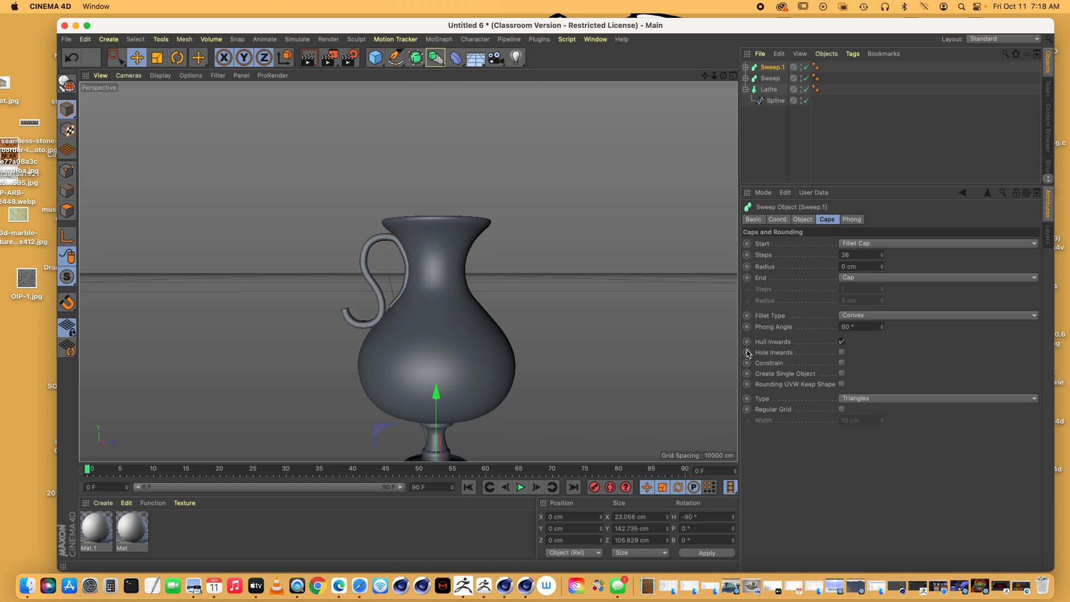
Move the duplicated handle to the opposite side of the vase, to about 128 cm on Z
{"action": "left_click_drag", "start_coordinate": [713, 75], "coordinate": [669, 76]}
{"action": "scroll", "coordinate": [408, 272], "scroll_direction": "up", "scroll_amount": 2}
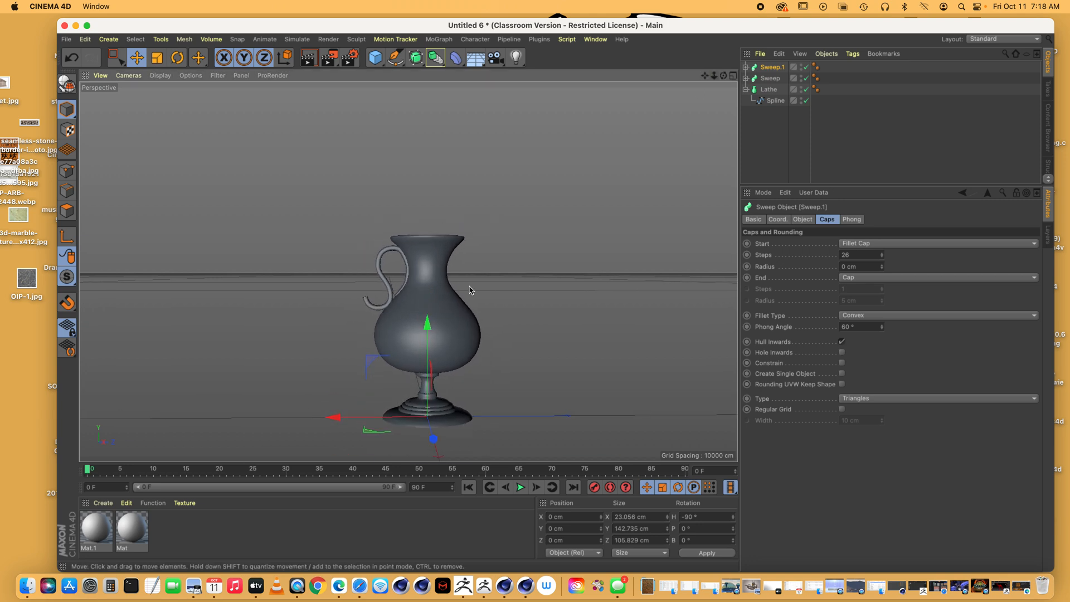
{"action": "left_click_drag", "start_coordinate": [340, 422], "coordinate": [397, 423]}
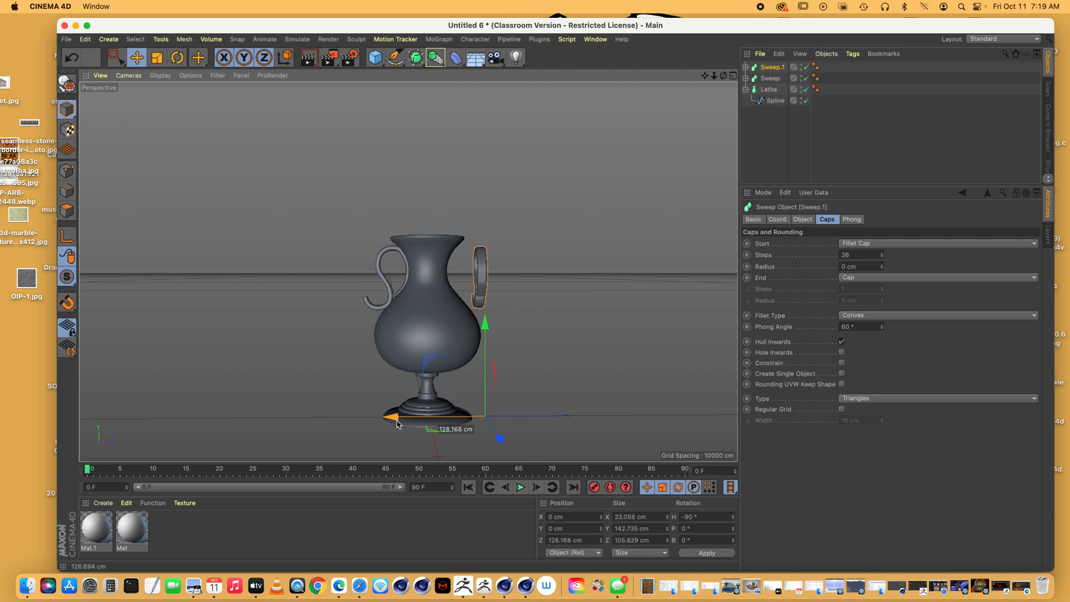
Set the duplicated handle's heading rotation to -180°
{"action": "left_click", "coordinate": [689, 516]}
{"action": "type", "text": "-180"}
{"action": "key", "text": "Return"}
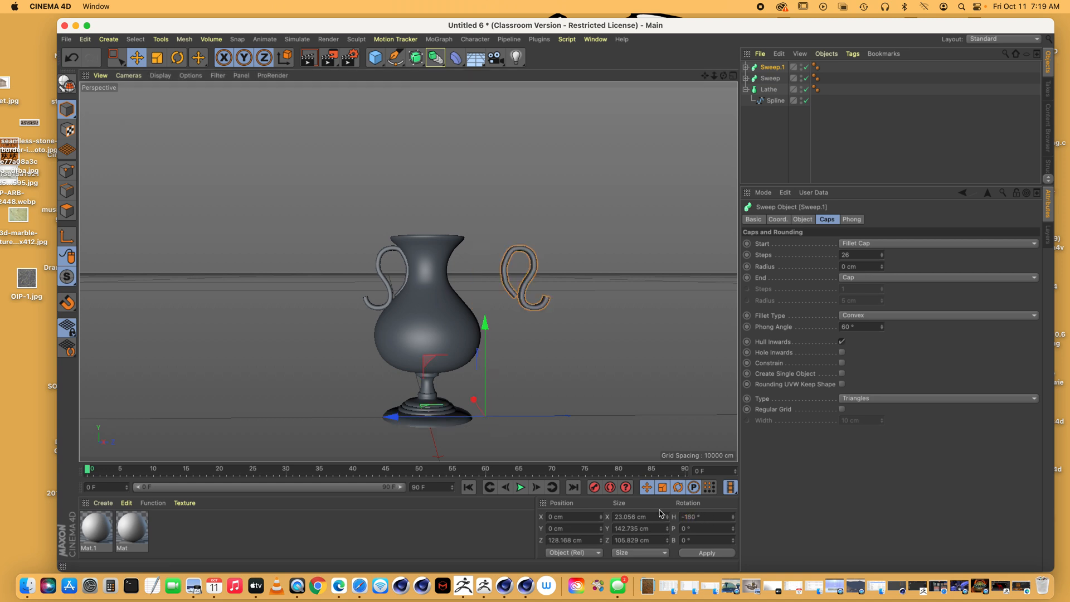
Move the duplicated handle against the vase's opposite side, to about -2.5 cm on Z
{"action": "left_click_drag", "start_coordinate": [397, 422], "coordinate": [338, 421]}
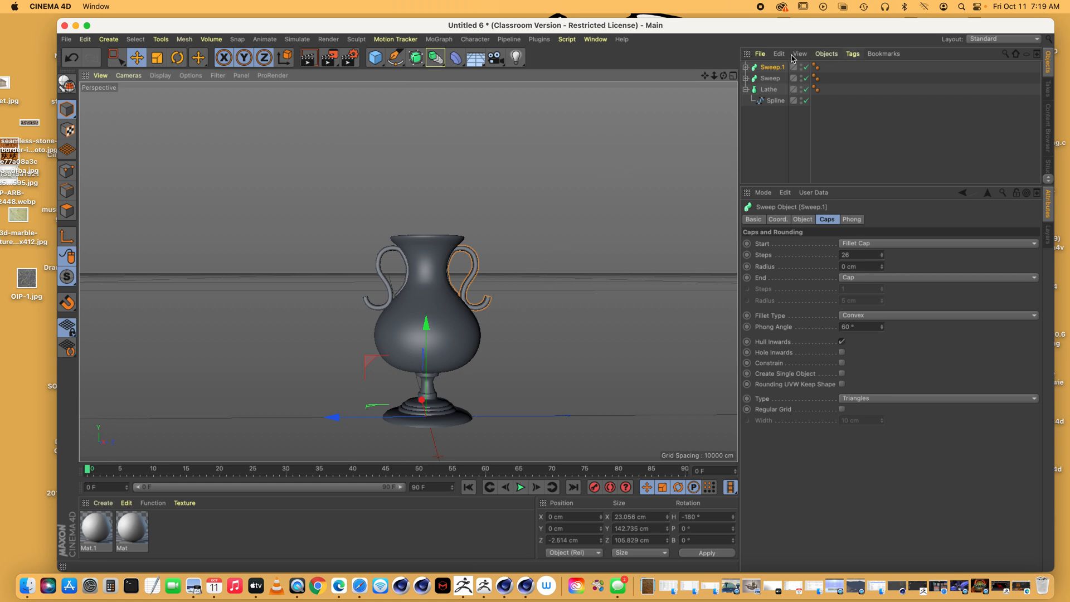
Delete the duplicated handle and select the original swept handle
{"action": "left_click", "coordinate": [769, 67]}
{"action": "key", "text": "Delete"}
{"action": "left_click", "coordinate": [767, 67]}
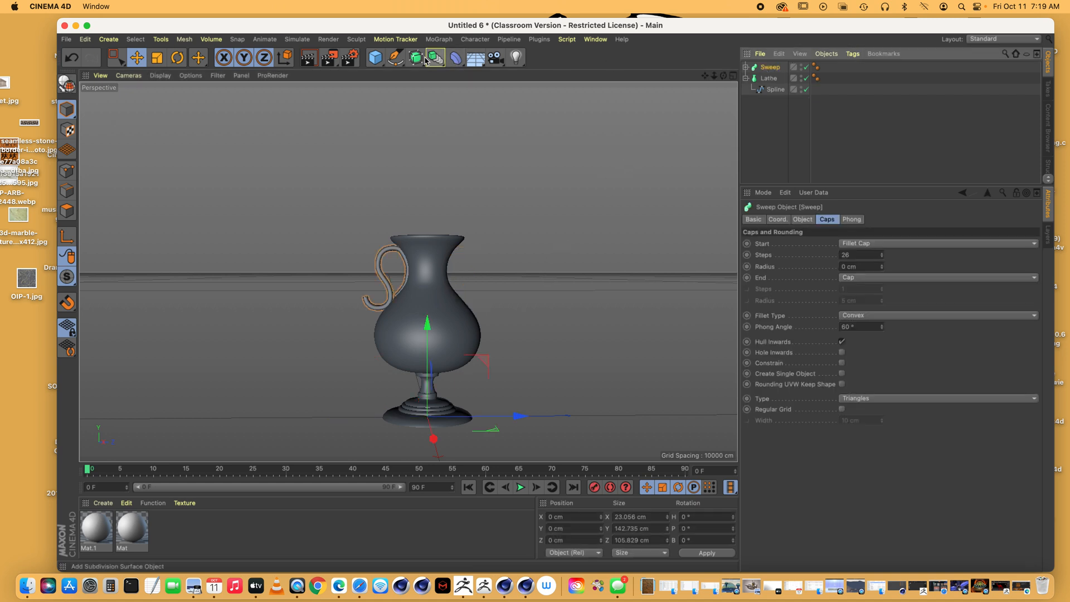
Add a Symmetry object and make the swept handle its child
{"action": "left_click_drag", "start_coordinate": [436, 58], "coordinate": [593, 114]}
{"action": "left_click_drag", "start_coordinate": [774, 68], "coordinate": [776, 72]}
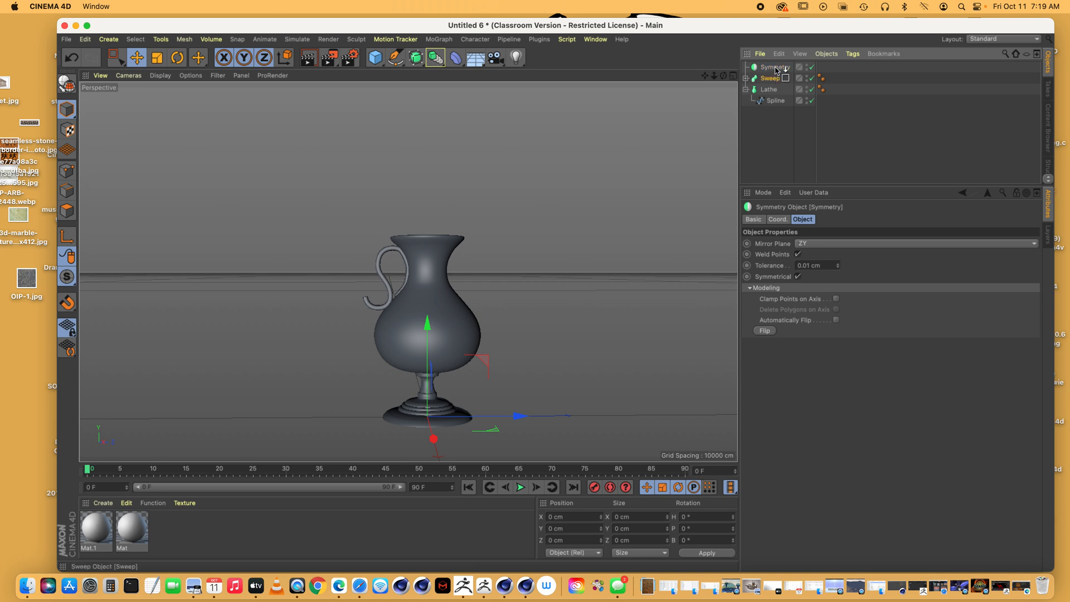
{"action": "left_click", "coordinate": [776, 78]}
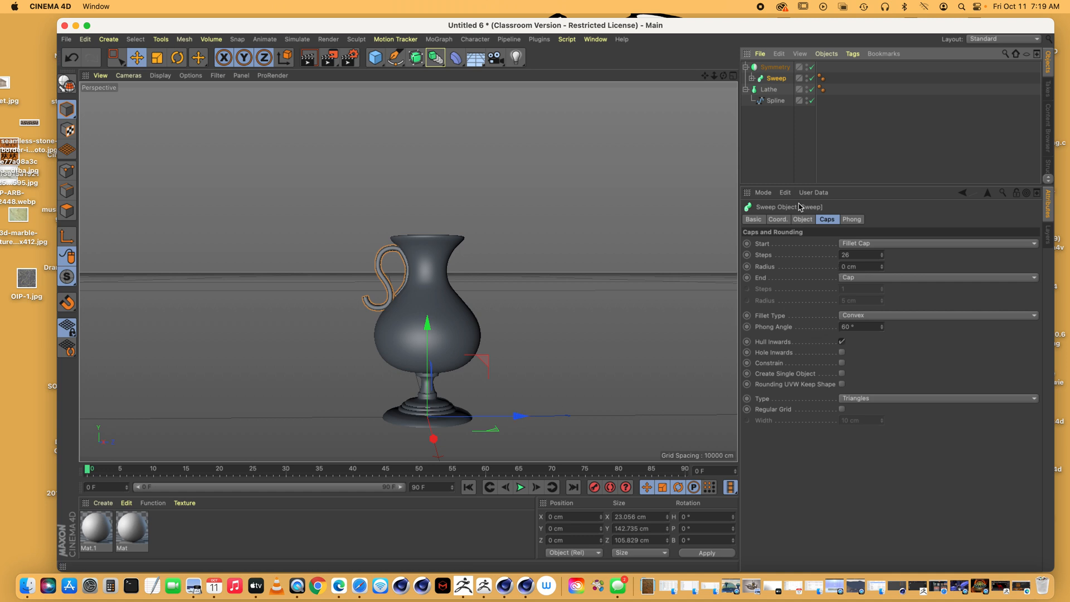
Move the handle inside the Symmetry object away from the vase, to about -223 cm on Z
{"action": "left_click", "coordinate": [775, 67]}
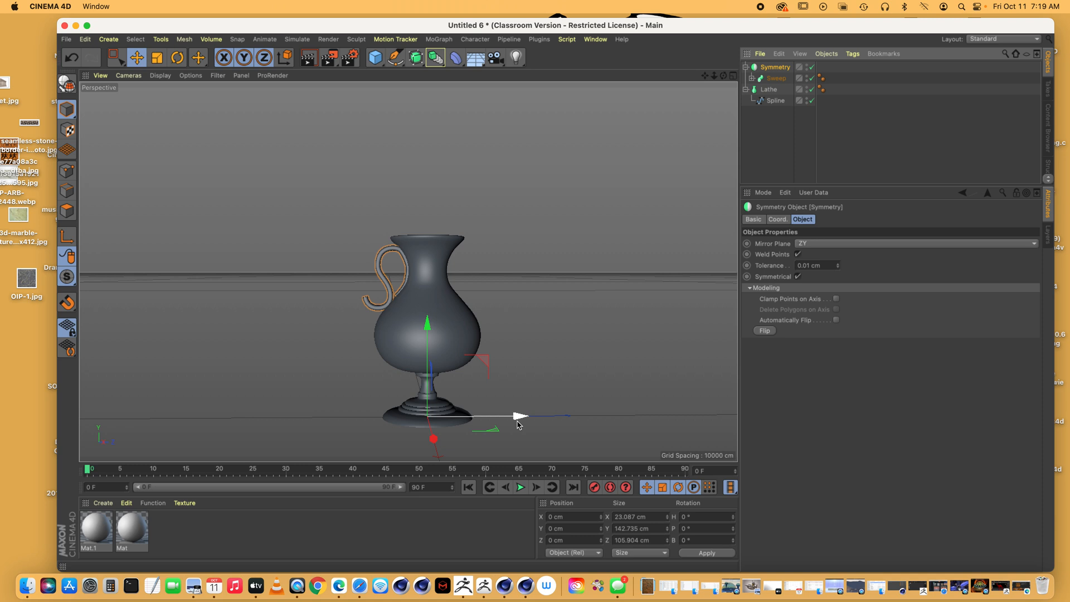
{"action": "left_click", "coordinate": [775, 78]}
{"action": "left_click_drag", "start_coordinate": [524, 419], "coordinate": [424, 428]}
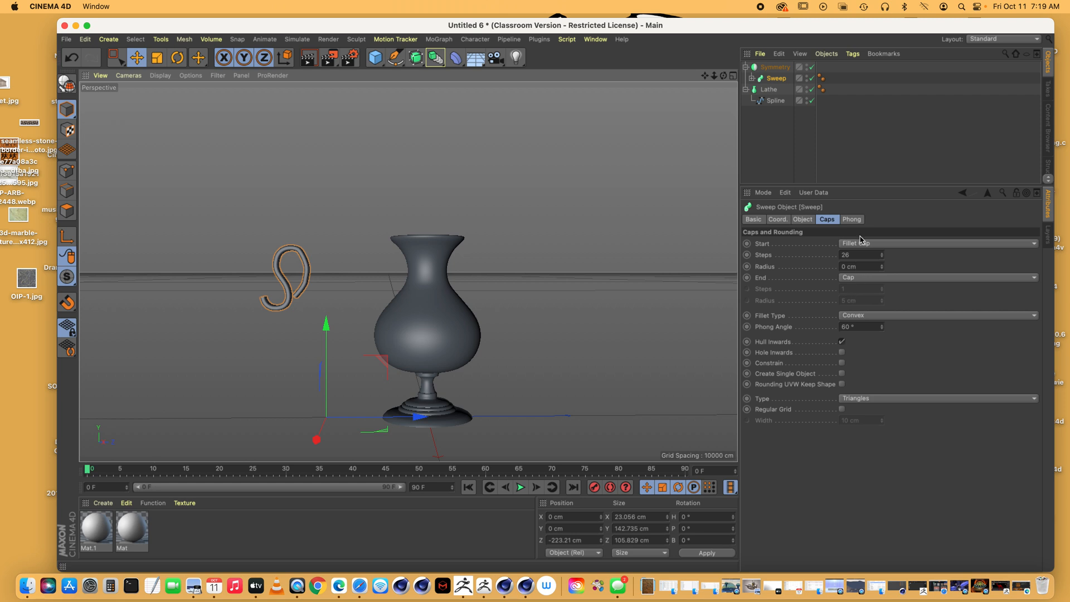
Set the Symmetry object's mirror plane to XY
{"action": "left_click", "coordinate": [775, 67]}
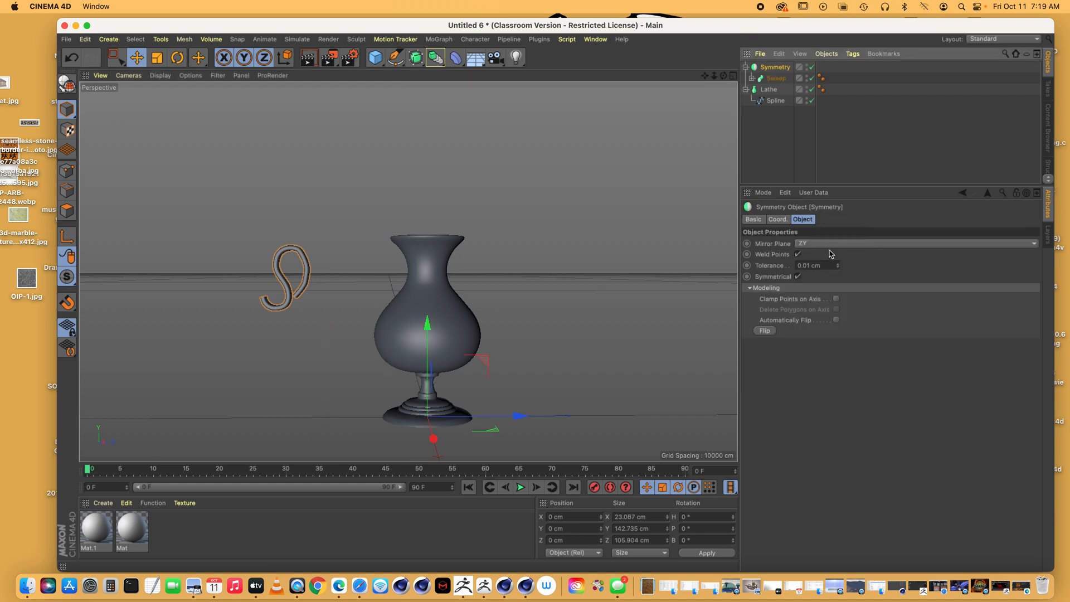
{"action": "left_click", "coordinate": [824, 245]}
{"action": "left_click", "coordinate": [820, 254]}
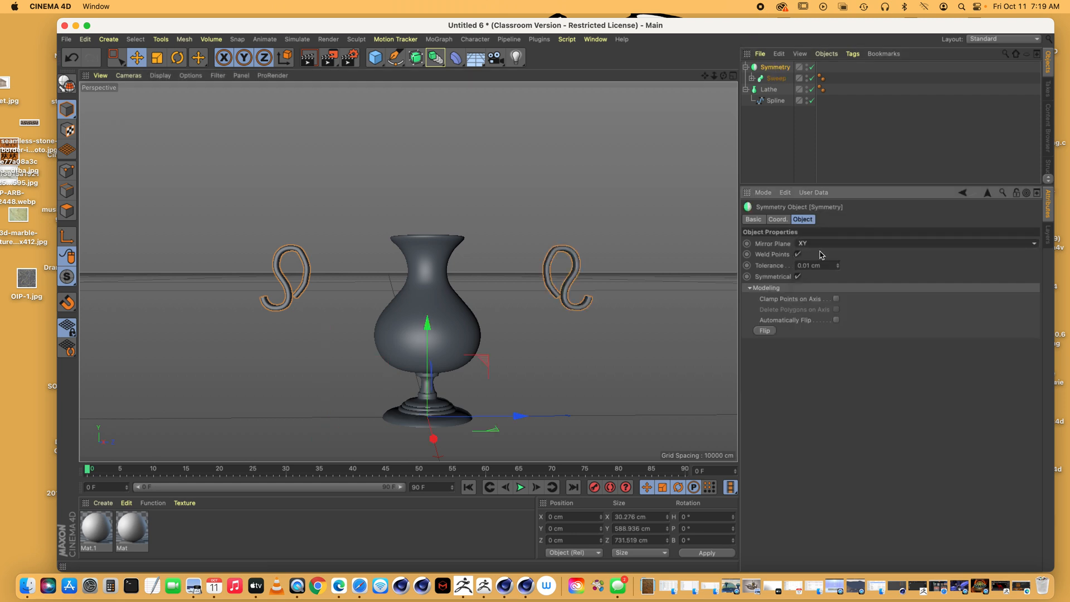
Move the mirrored handle back against the vase, to about 0.06 cm on Z, and clear the selection
{"action": "left_click", "coordinate": [775, 78]}
{"action": "left_click_drag", "start_coordinate": [418, 416], "coordinate": [519, 409]}
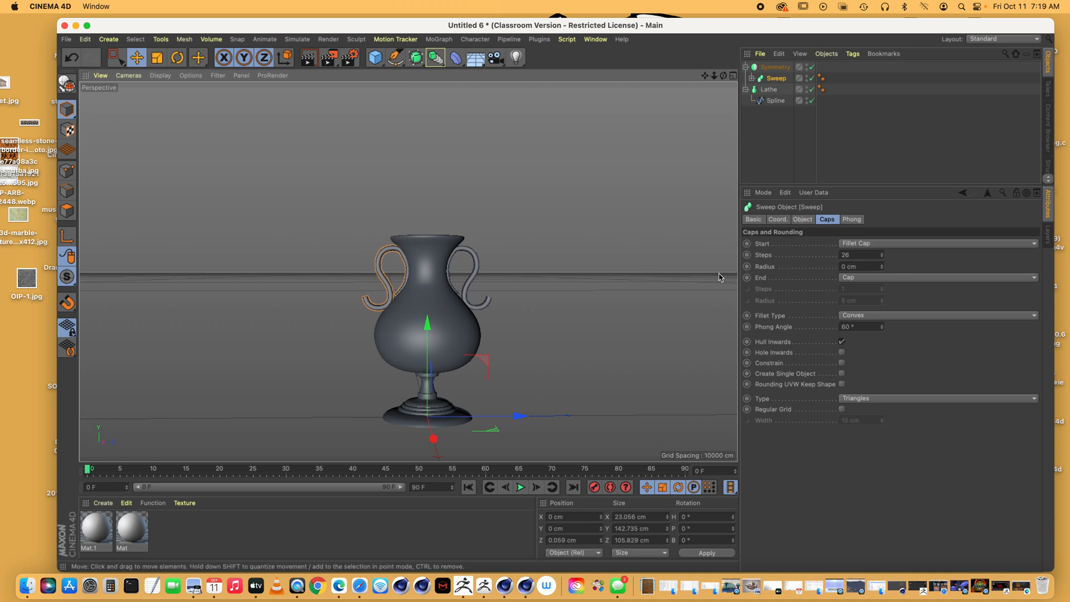
{"action": "left_click", "coordinate": [786, 134]}
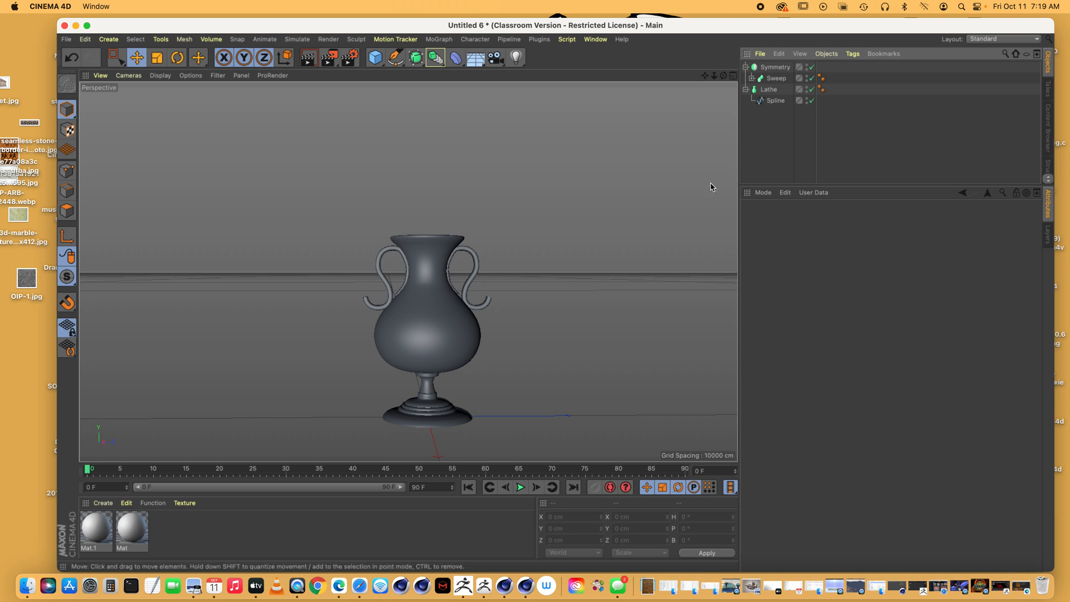
Open the Mat.1 material for editing and set its color to black
{"action": "double_click", "coordinate": [98, 527]}
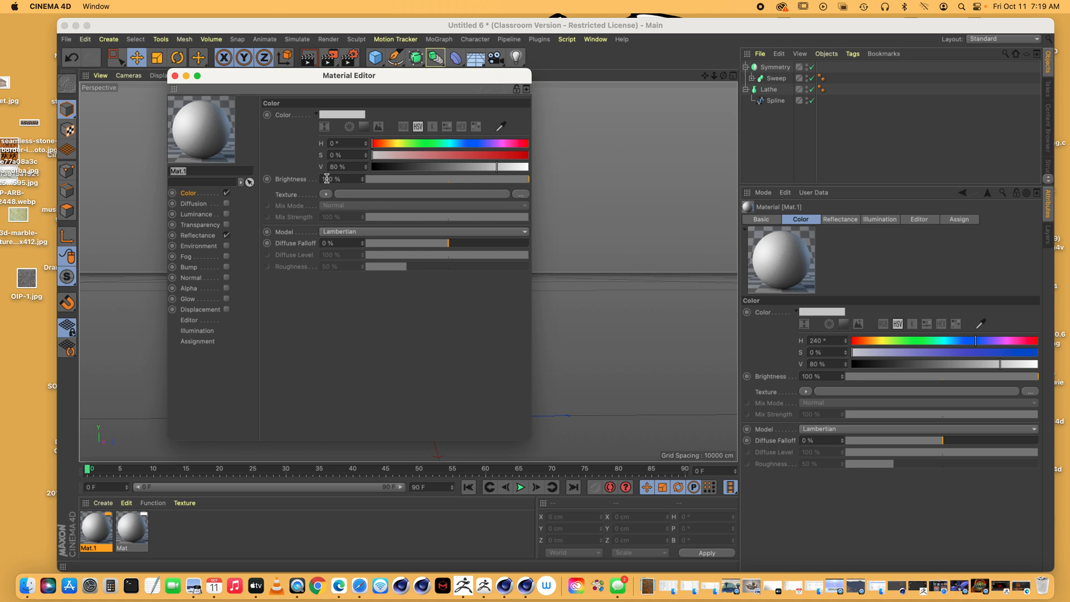
{"action": "left_click", "coordinate": [349, 127]}
{"action": "left_click_drag", "start_coordinate": [450, 254], "coordinate": [446, 285]}
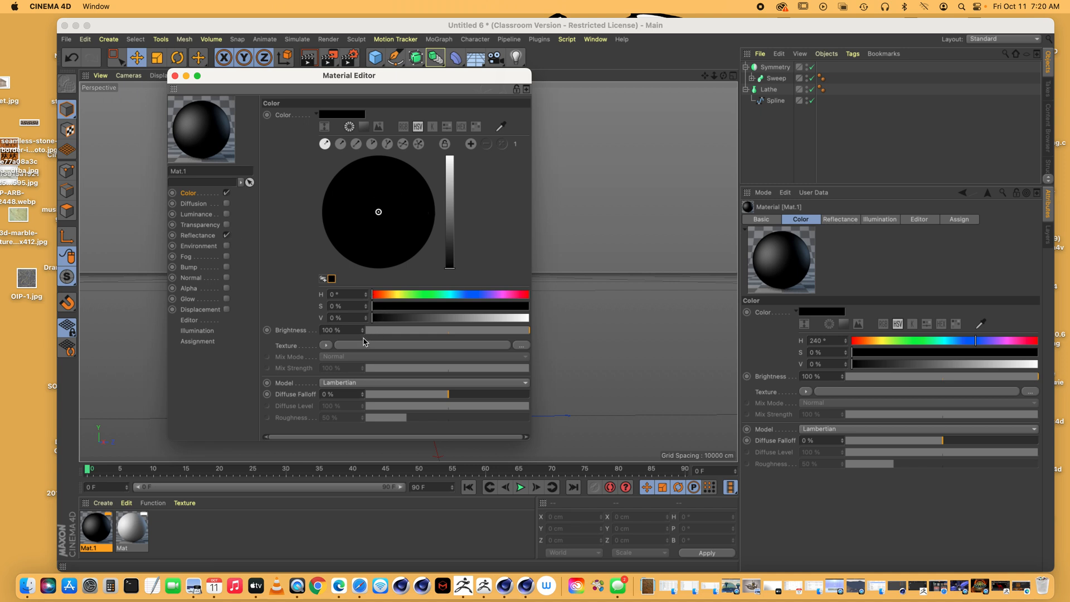
In Mat.1's default specular layer, set Width to 40%, Falloff to -8% and Attenuation to Metal
{"action": "left_click", "coordinate": [198, 235]}
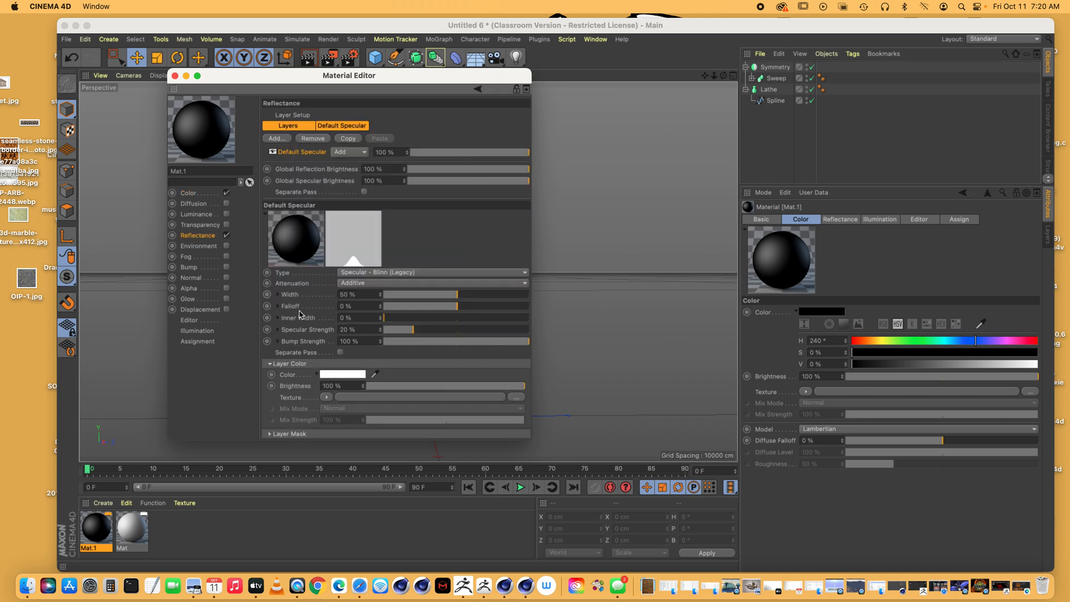
{"action": "left_click", "coordinate": [407, 272]}
{"action": "left_click", "coordinate": [376, 268]}
{"action": "mouse_move", "coordinate": [457, 295]}
{"action": "left_mouse_down"}
{"action": "mouse_move", "coordinate": [493, 296]}
{"action": "mouse_move", "coordinate": [420, 297]}
{"action": "mouse_move", "coordinate": [504, 310]}
{"action": "mouse_move", "coordinate": [437, 310]}
{"action": "mouse_move", "coordinate": [463, 309]}
{"action": "mouse_move", "coordinate": [450, 310]}
{"action": "left_mouse_up"}
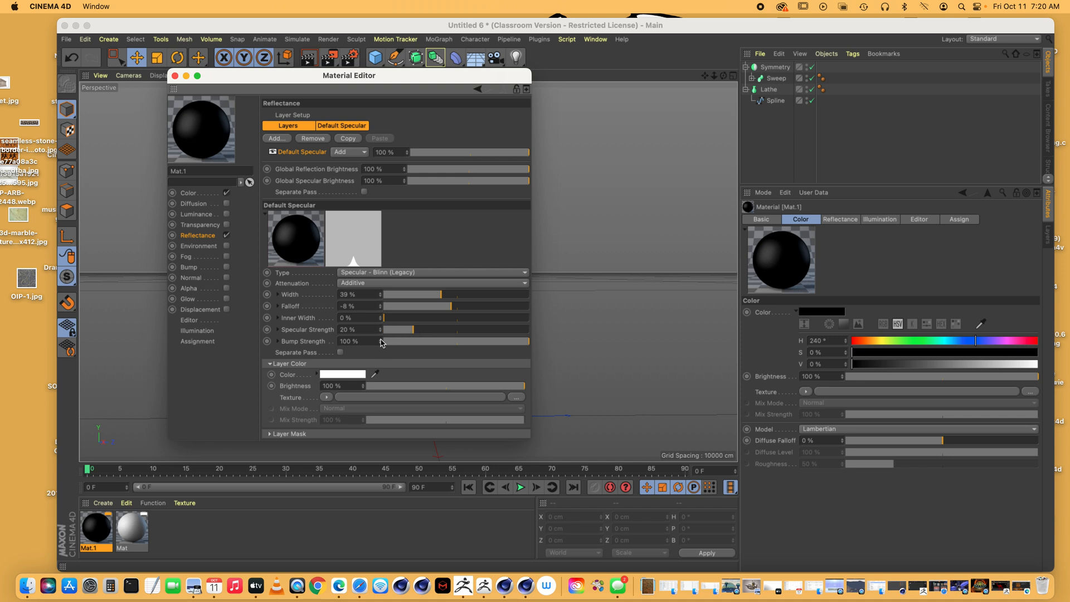
{"action": "left_click", "coordinate": [380, 292]}
{"action": "left_click", "coordinate": [381, 283]}
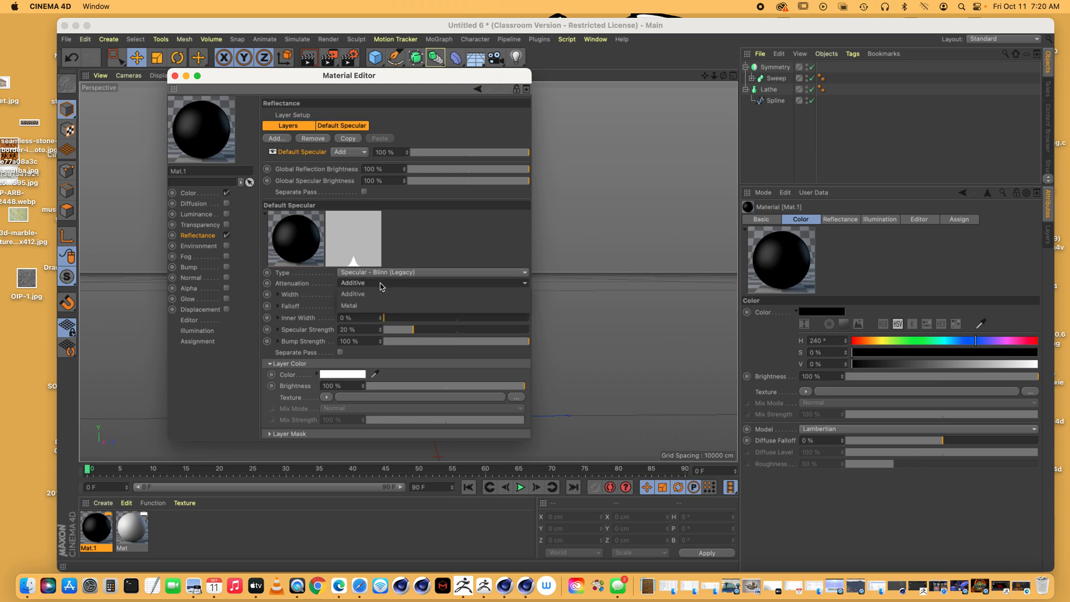
{"action": "left_click", "coordinate": [362, 306]}
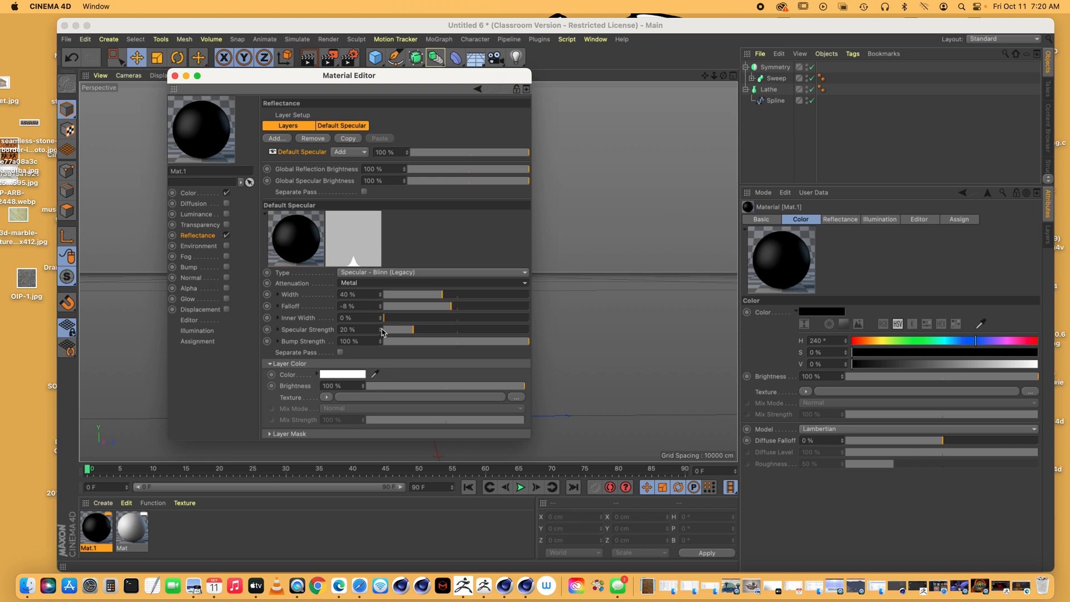
Set the specular layer's Falloff to 4% and Width to 51%
{"action": "left_click_drag", "start_coordinate": [383, 307], "coordinate": [384, 296]}
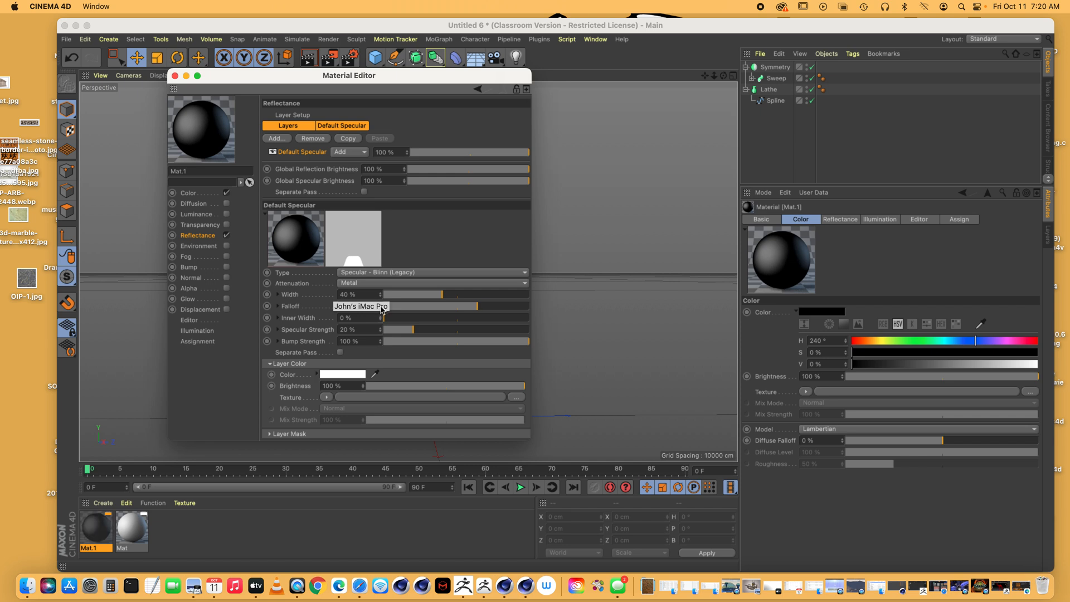
{"action": "left_click_drag", "start_coordinate": [473, 311], "coordinate": [460, 310]}
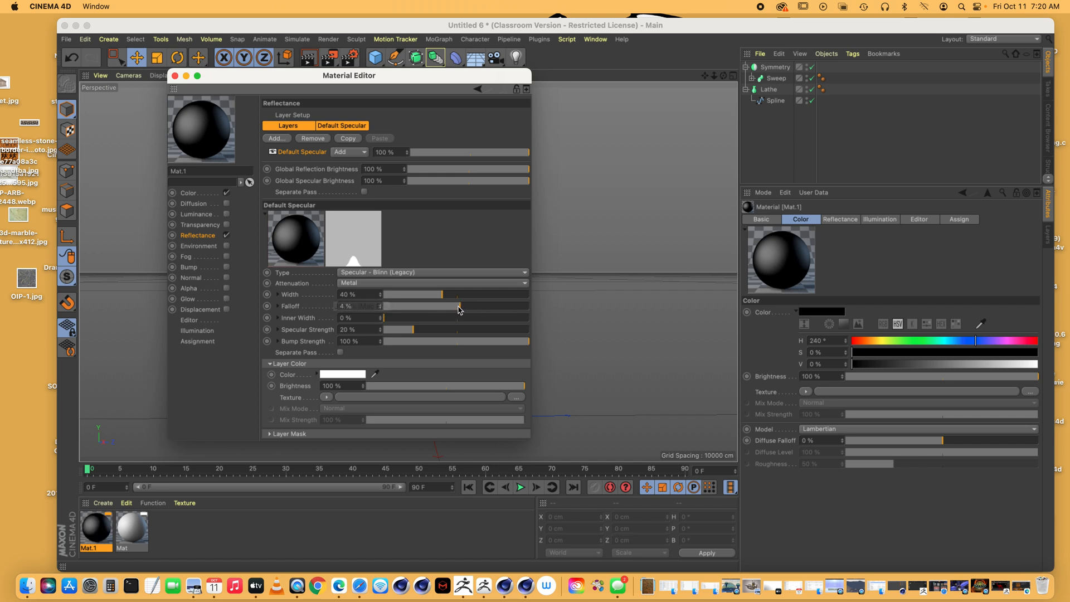
{"action": "left_click_drag", "start_coordinate": [380, 296], "coordinate": [381, 327]}
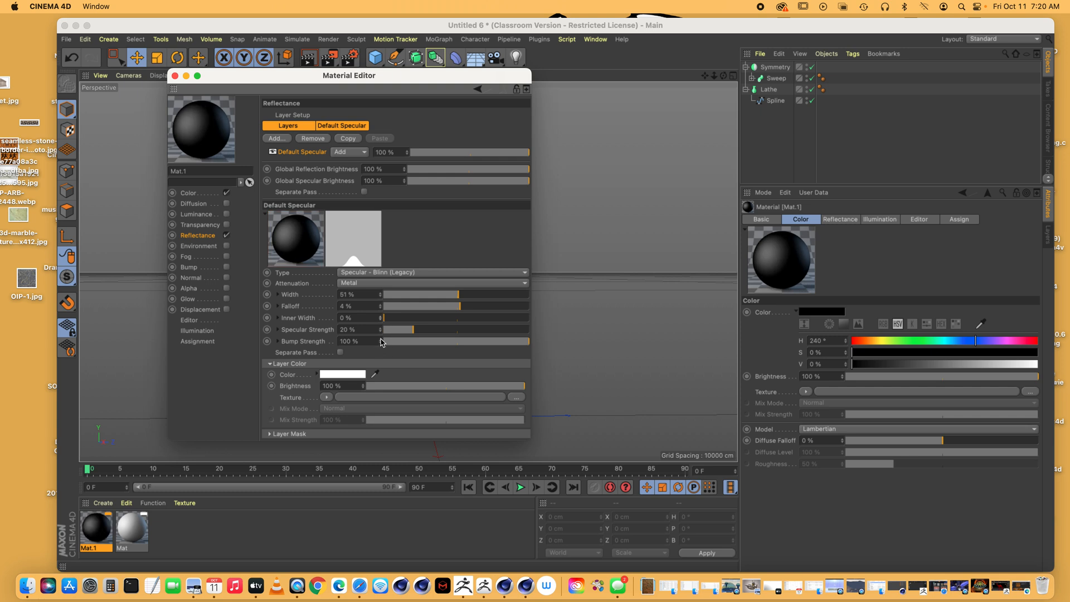
Set the specular layer's Bump Strength to 0%, Specular Strength to 78% and Width to 31%
{"action": "left_click", "coordinate": [381, 345]}
{"action": "left_click", "coordinate": [504, 342]}
{"action": "left_click_drag", "start_coordinate": [504, 342], "coordinate": [381, 333]}
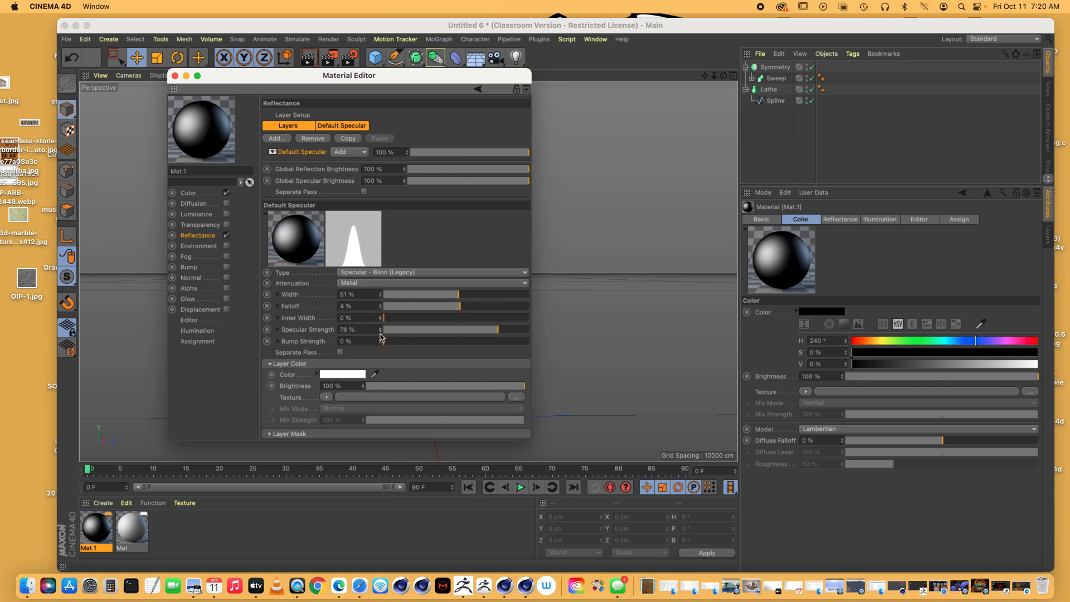
{"action": "left_click_drag", "start_coordinate": [453, 295], "coordinate": [429, 298]}
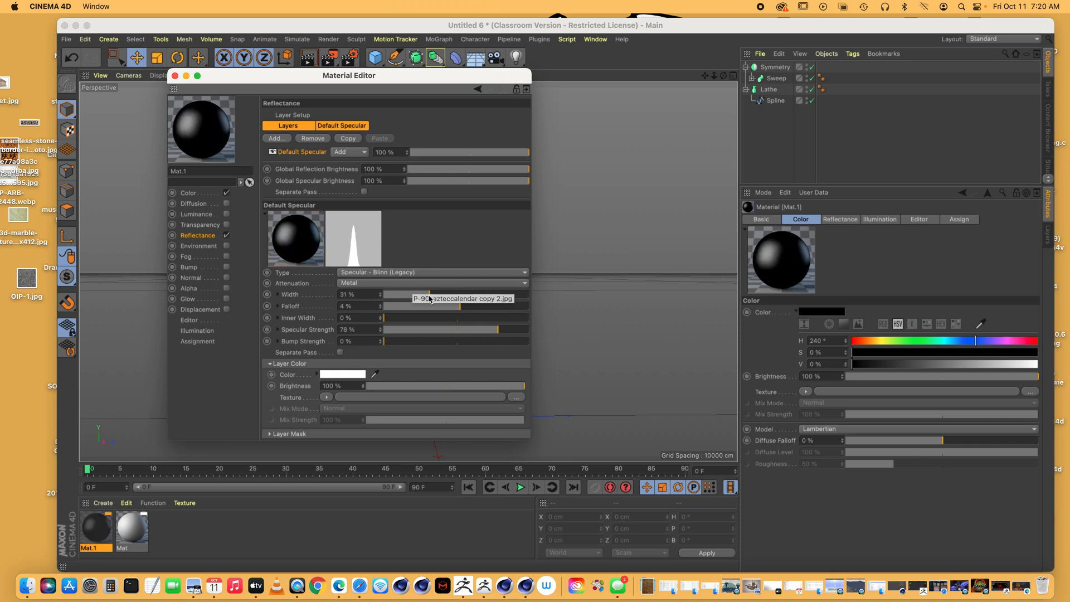
Close the material editor and apply the black Mat.1 material to the vase body and the Symmetry object holding the handles
{"action": "left_click", "coordinate": [174, 75]}
{"action": "left_click_drag", "start_coordinate": [95, 529], "coordinate": [438, 360]}
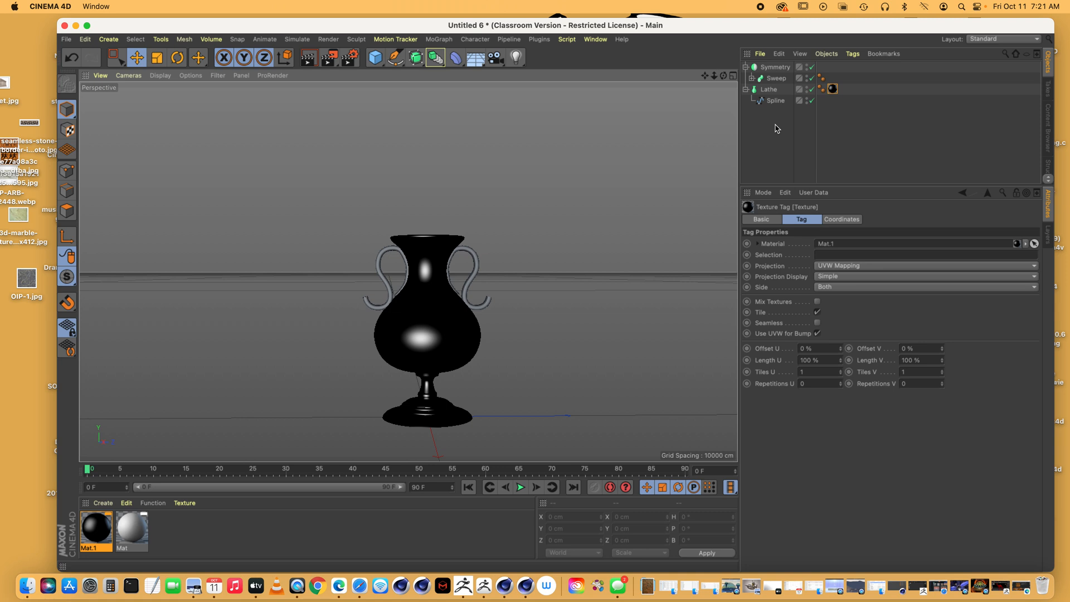
{"action": "left_click_drag", "start_coordinate": [123, 524], "coordinate": [786, 68]}
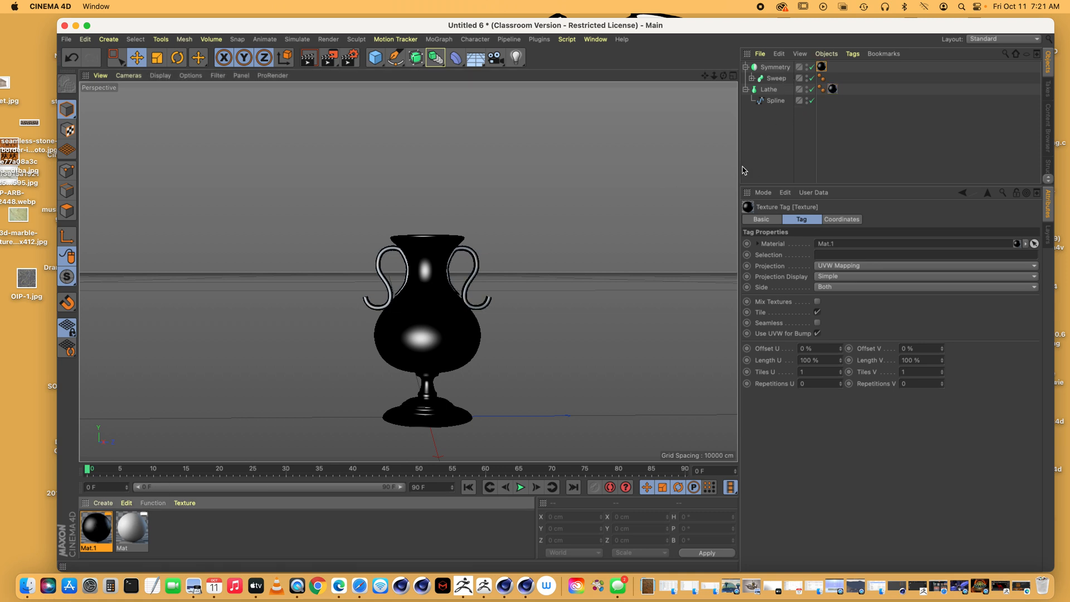
Convert the Lathe to a polygon mesh with Current State to Object and delete the original Lathe generator
{"action": "key", "text": "super+a"}
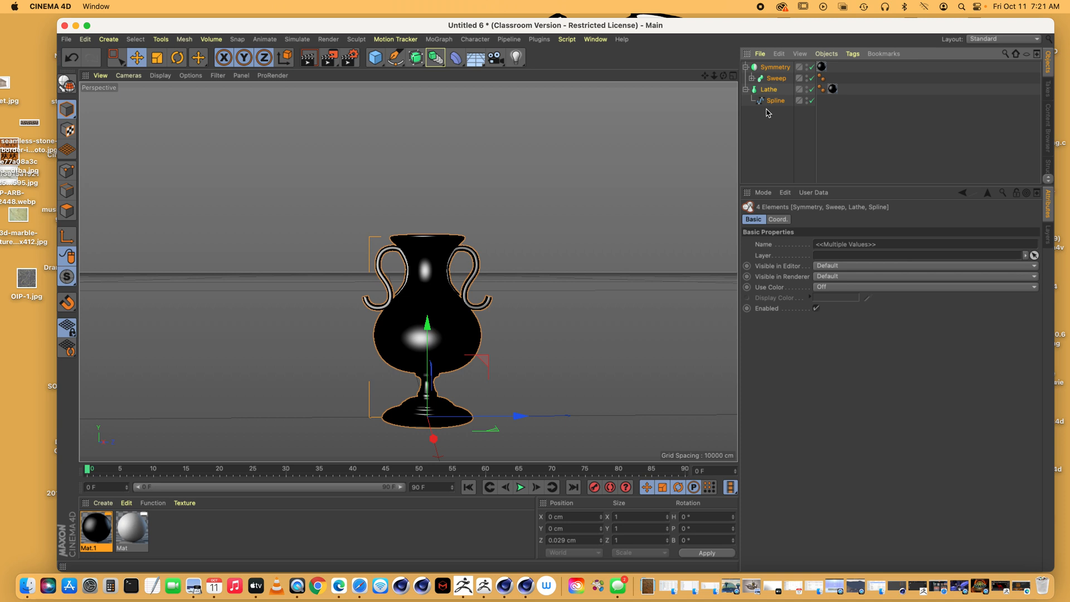
{"action": "left_click", "coordinate": [768, 115]}
{"action": "left_click", "coordinate": [771, 91]}
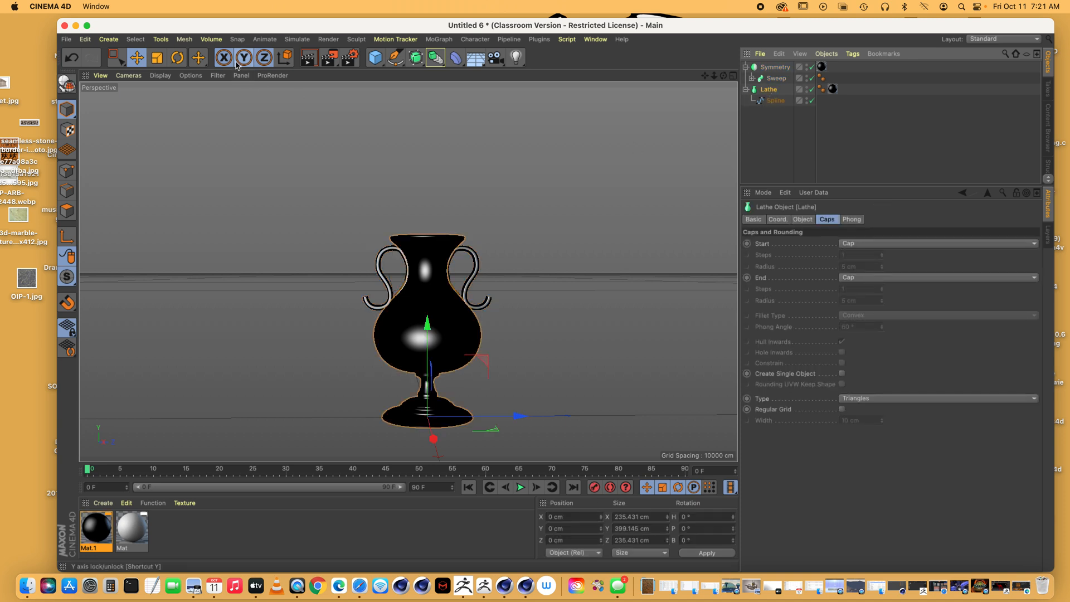
{"action": "left_click", "coordinate": [185, 39]}
{"action": "mouse_move", "coordinate": [195, 55]}
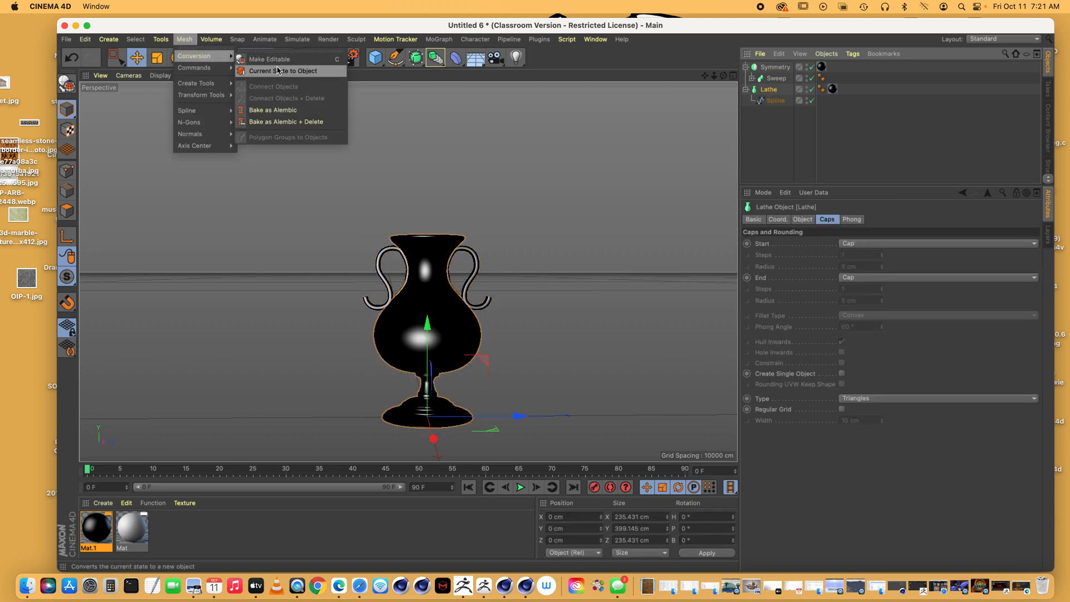
{"action": "left_click", "coordinate": [278, 71]}
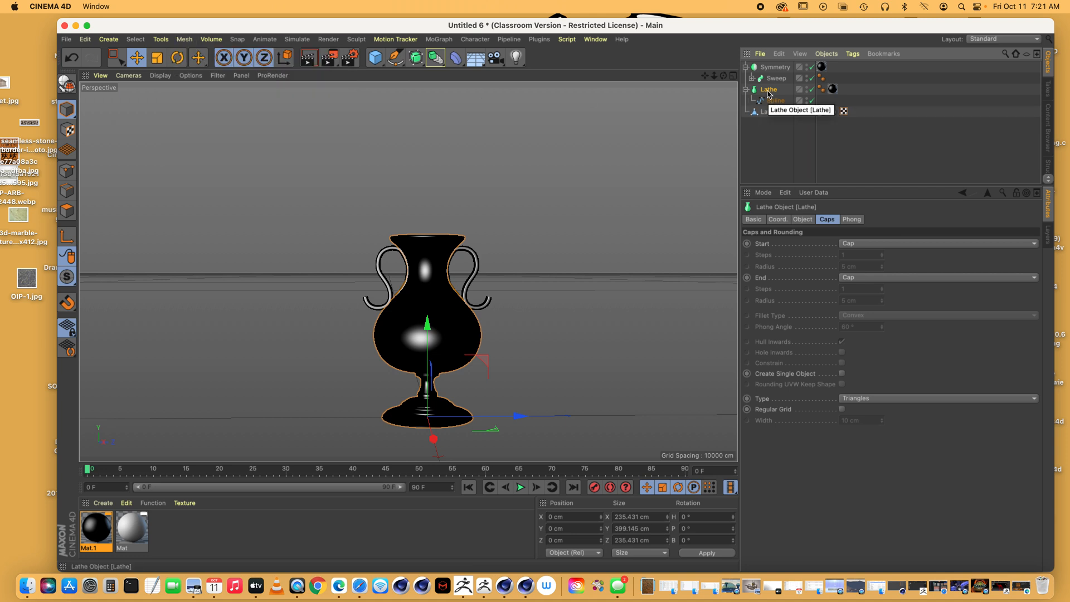
{"action": "key", "text": "Delete"}
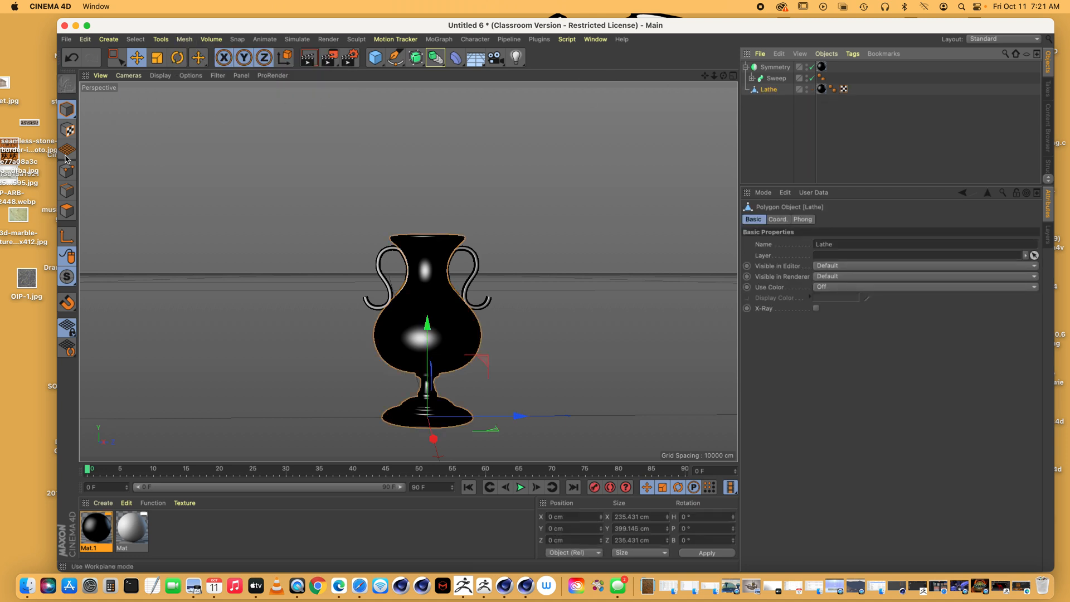
Switch the vase mesh to polygon mode and activate Rectangle Selection
{"action": "left_click", "coordinate": [66, 211]}
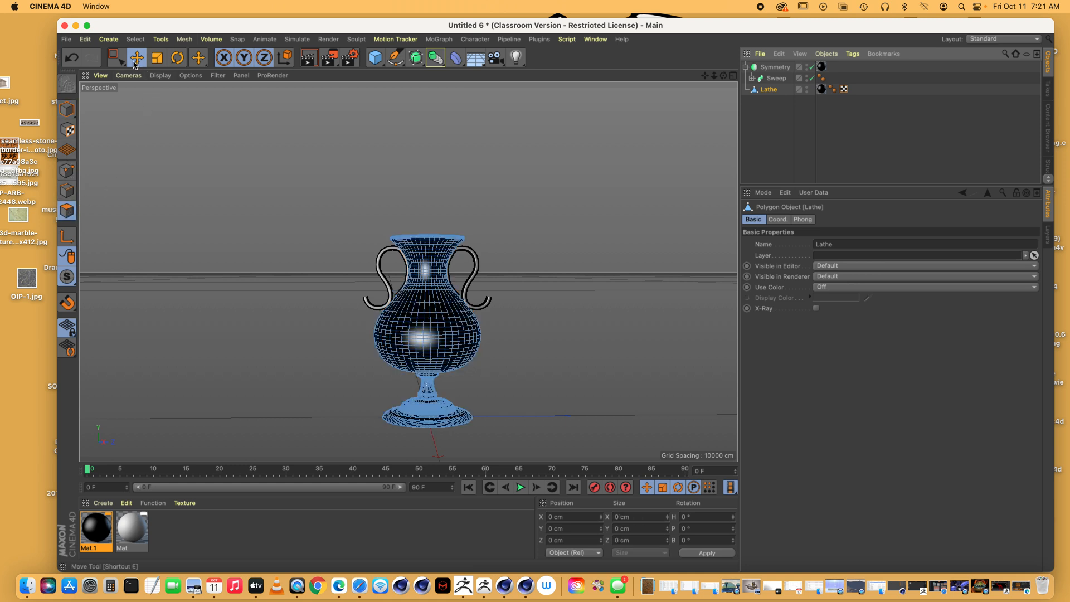
{"action": "left_click", "coordinate": [115, 58]}
{"action": "left_click_drag", "start_coordinate": [115, 58], "coordinate": [161, 79]}
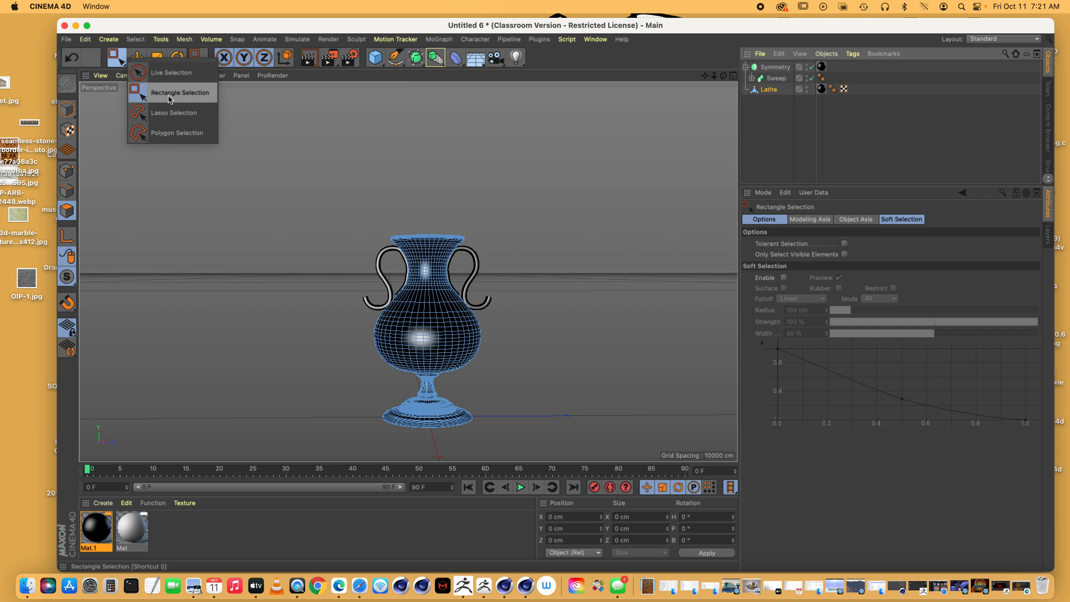
{"action": "left_click", "coordinate": [167, 94]}
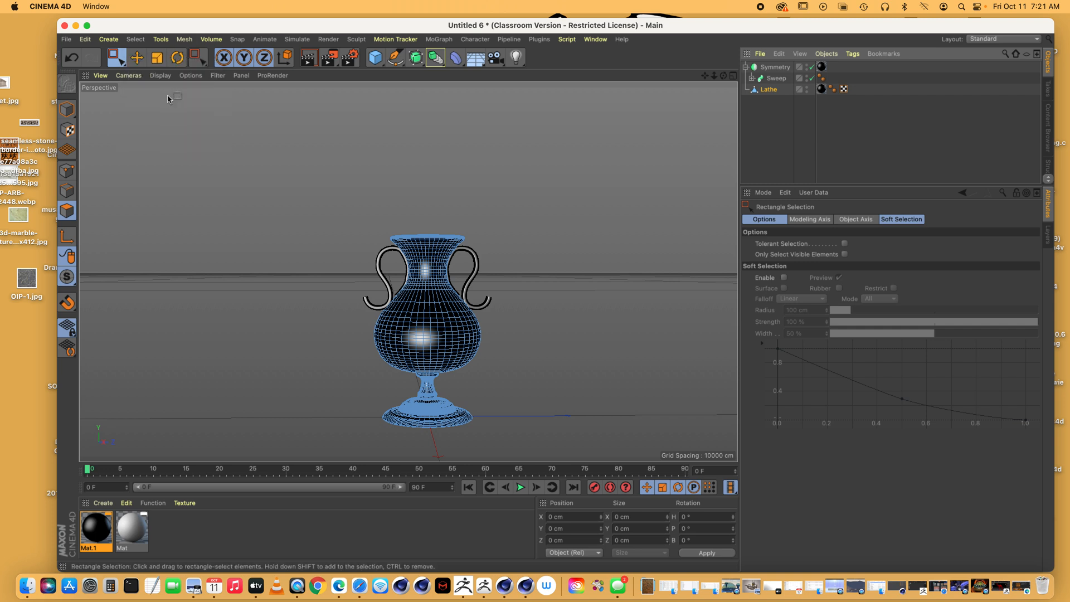
{"action": "left_click", "coordinate": [161, 39]}
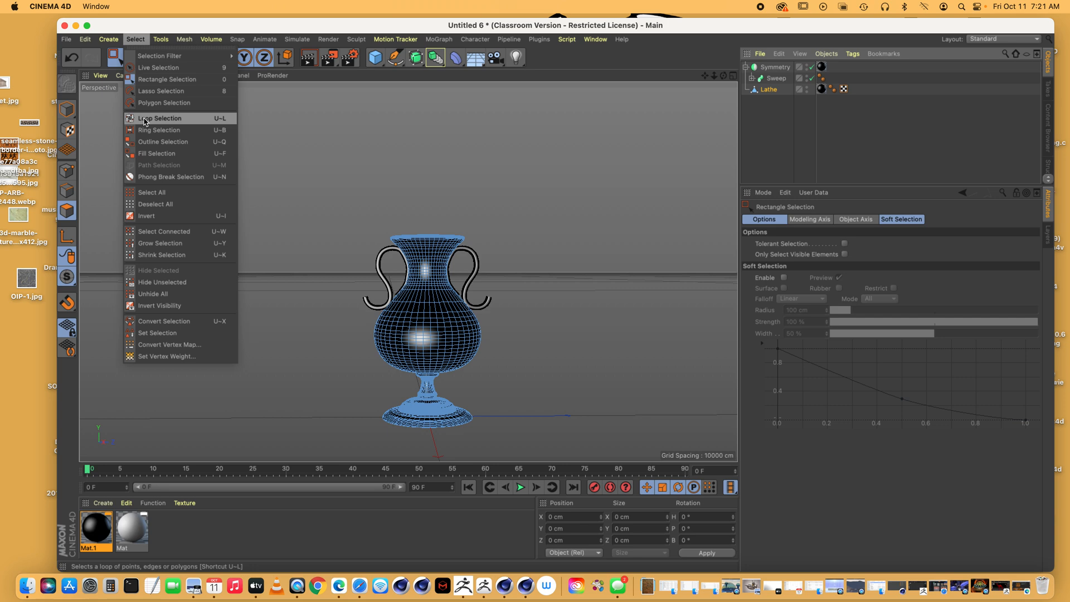
{"action": "left_click", "coordinate": [513, 145]}
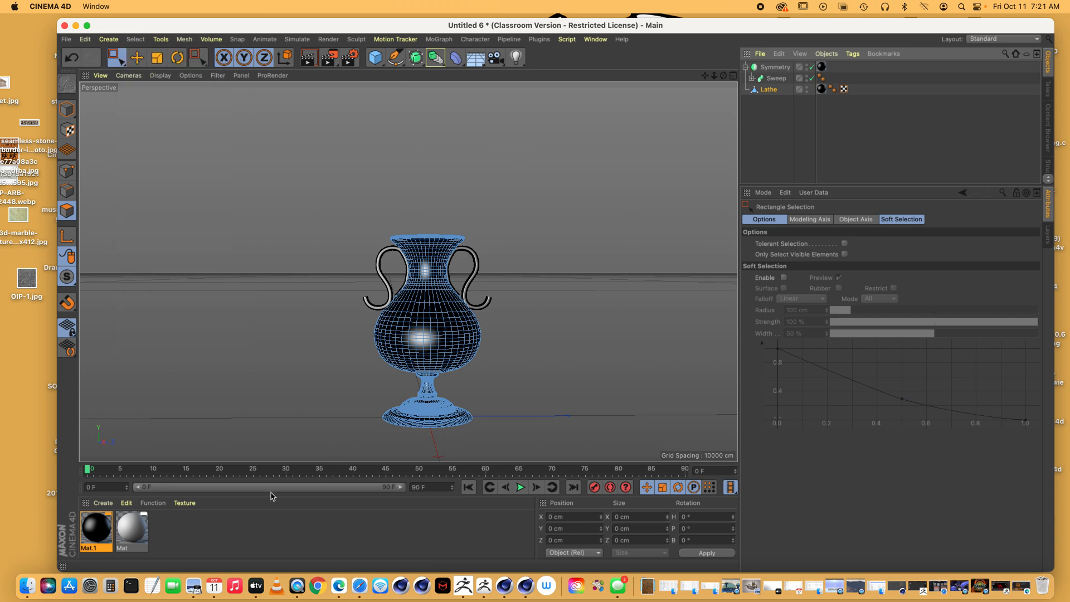
Load d8fb5f3915a1921704c25bdf4174b595.jpg from the Desktop as the Mat material's Color texture, without copying it to the project location
{"action": "double_click", "coordinate": [137, 529]}
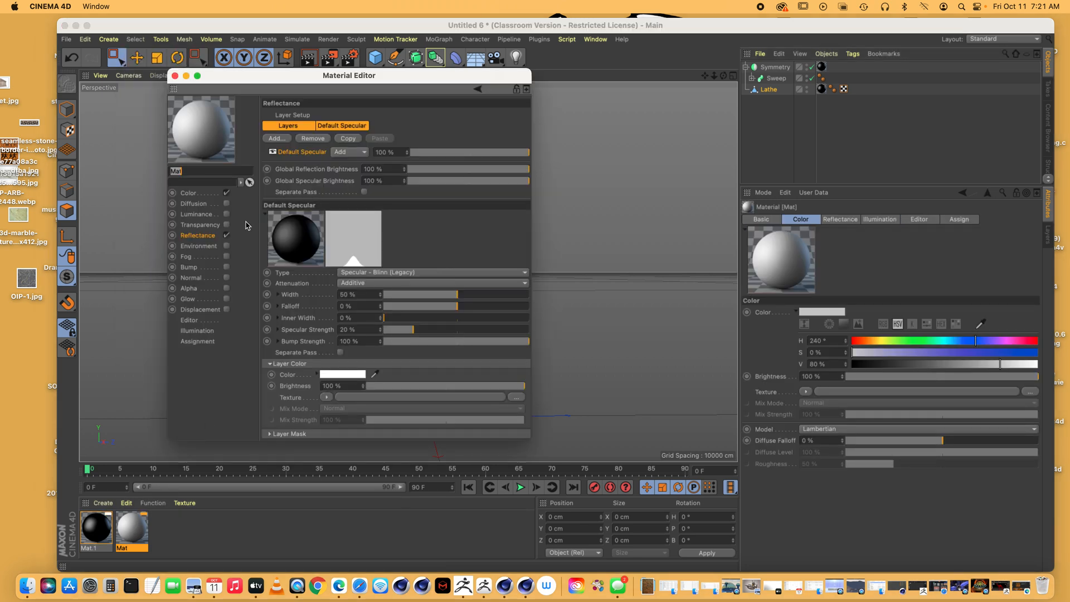
{"action": "left_click", "coordinate": [196, 193]}
{"action": "left_click", "coordinate": [325, 345]}
{"action": "left_click", "coordinate": [319, 346]}
{"action": "left_click", "coordinate": [322, 345]}
{"action": "left_click", "coordinate": [523, 345]}
{"action": "left_click", "coordinate": [524, 346]}
{"action": "left_click", "coordinate": [367, 123]}
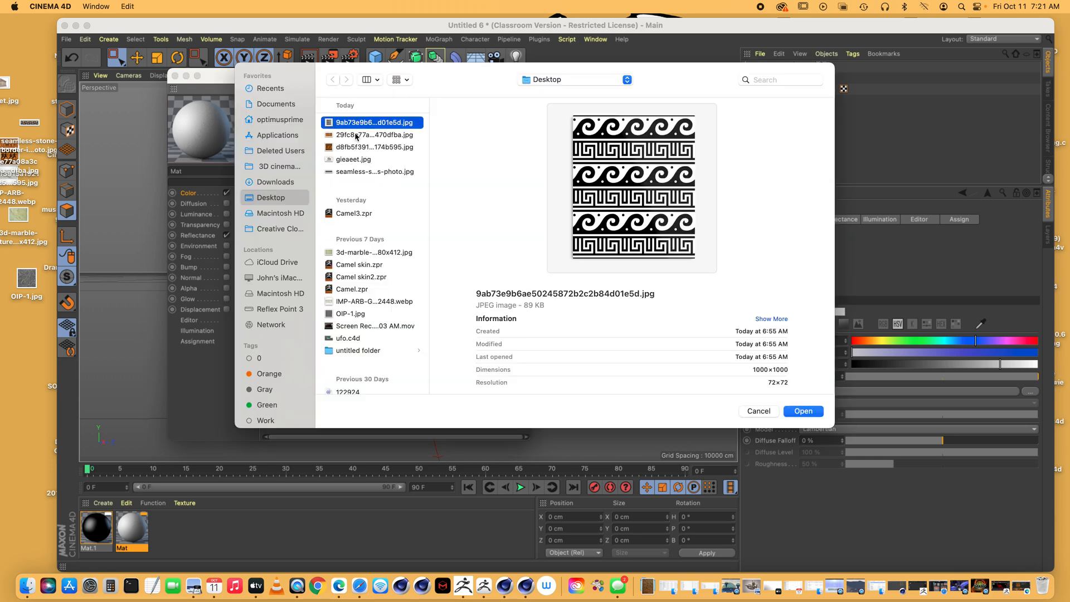
{"action": "left_click", "coordinate": [355, 135]}
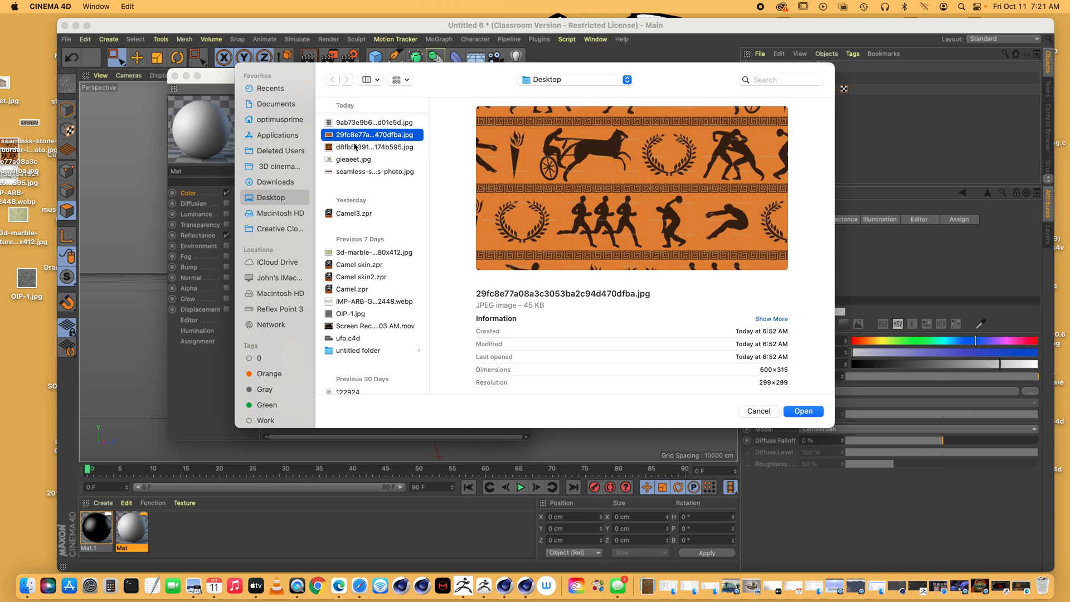
{"action": "left_click", "coordinate": [355, 146]}
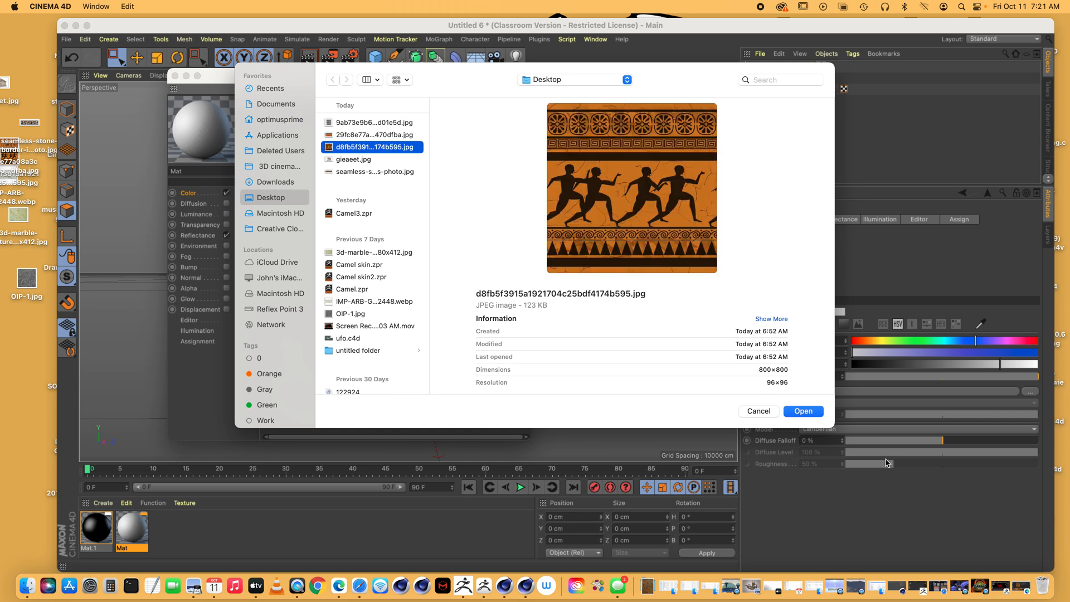
{"action": "left_click", "coordinate": [808, 413]}
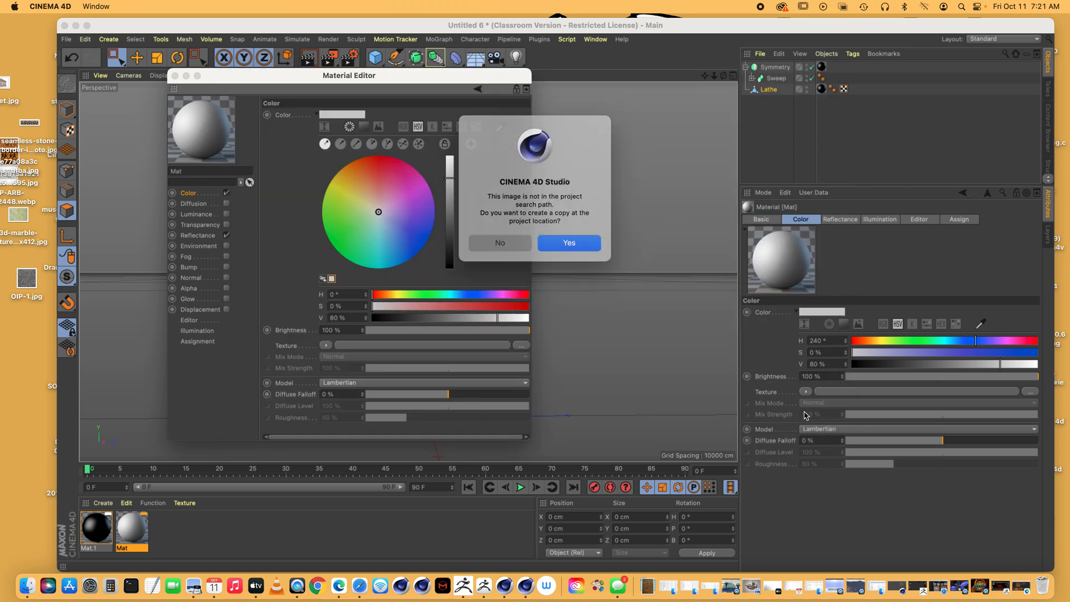
{"action": "left_click", "coordinate": [570, 247]}
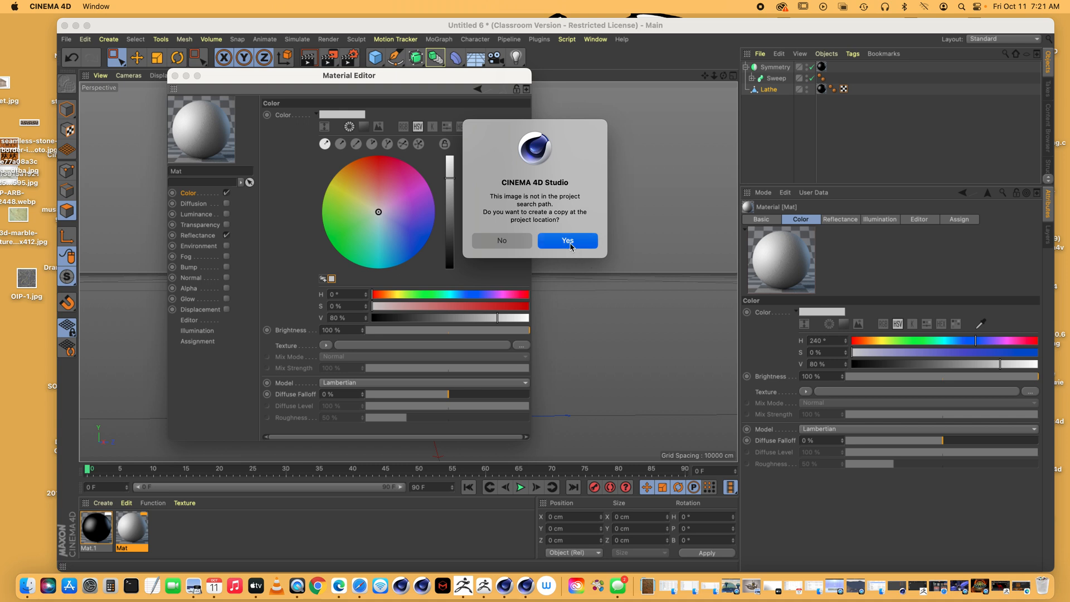
{"action": "left_click", "coordinate": [498, 243]}
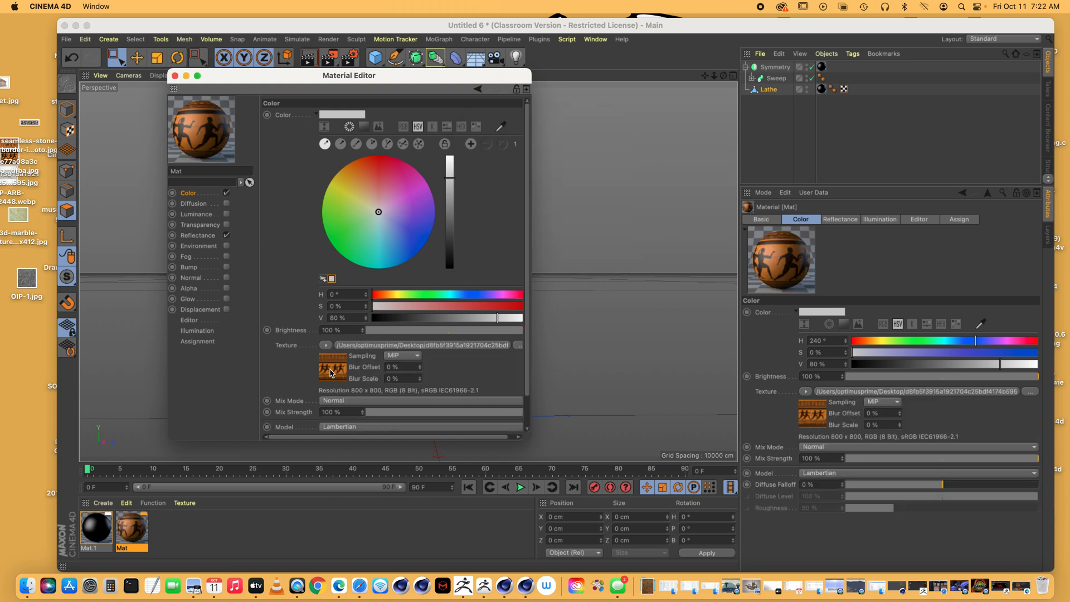
{"action": "left_click", "coordinate": [518, 345]}
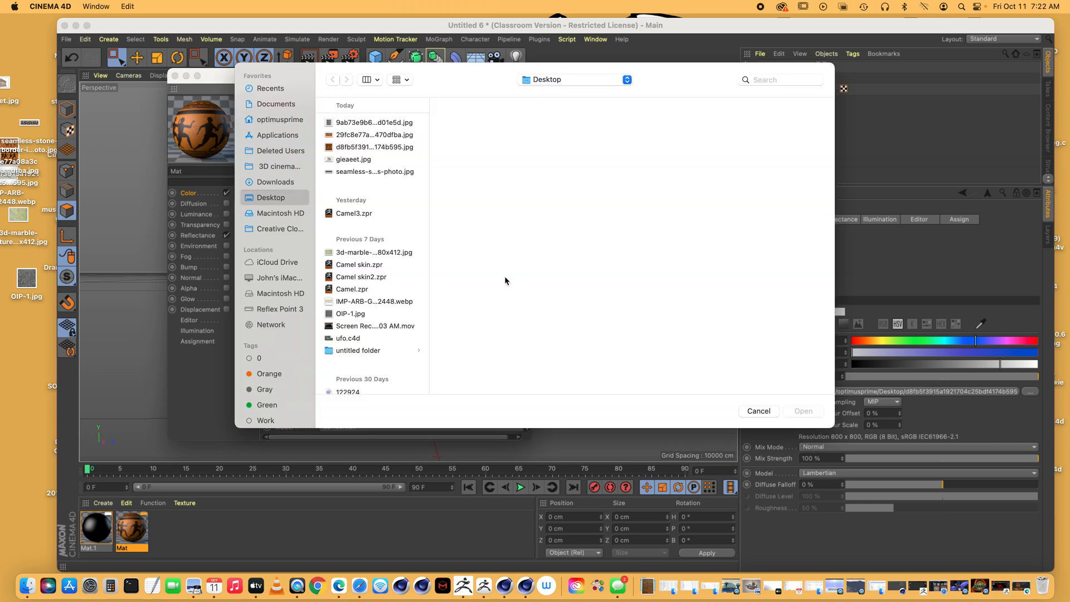
{"action": "left_click", "coordinate": [363, 148]}
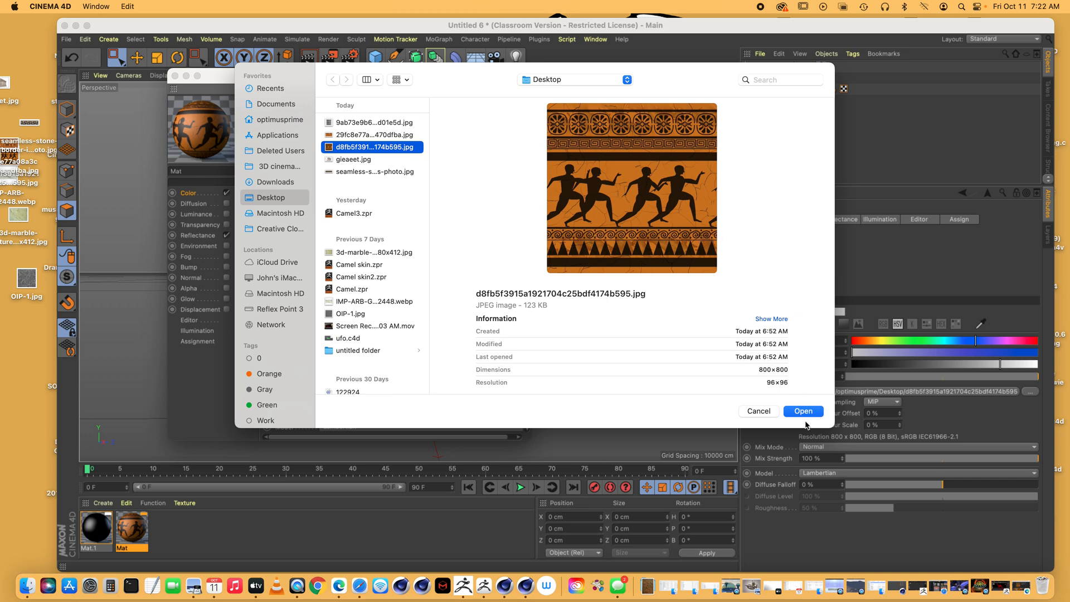
{"action": "left_click", "coordinate": [757, 412]}
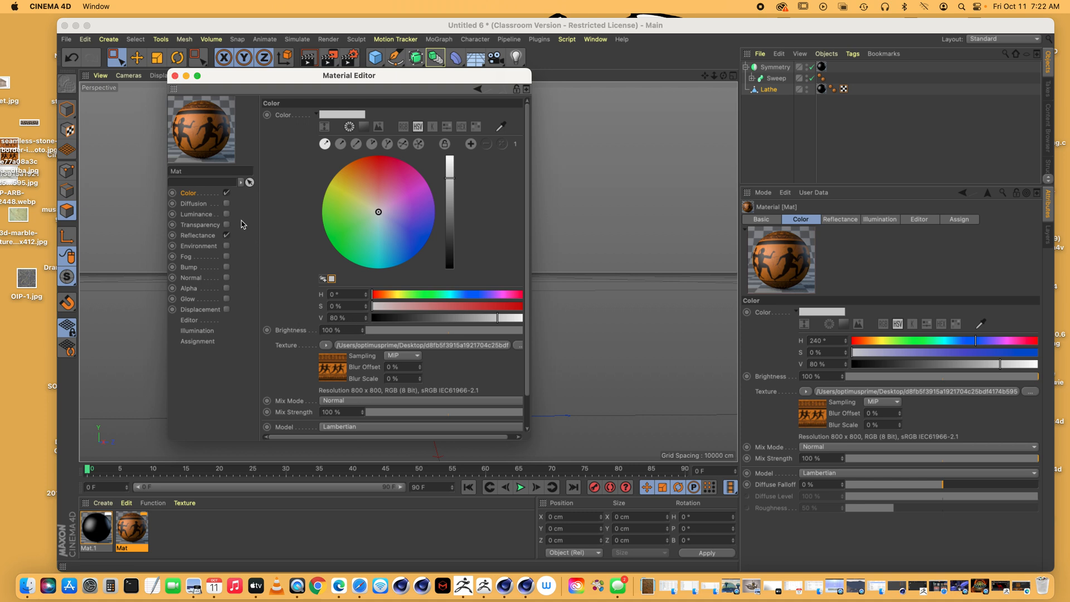
Set Mat's default specular layer to Specular Strength 79%, Width 25% and Metal attenuation, and close the material editor
{"action": "left_click", "coordinate": [195, 235]}
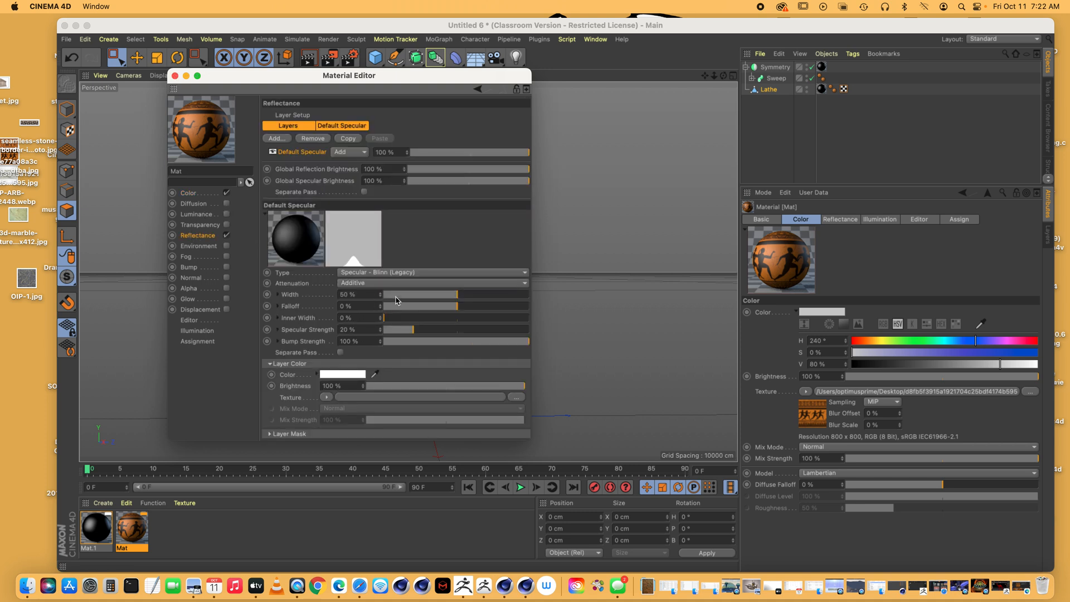
{"action": "left_click_drag", "start_coordinate": [414, 332], "coordinate": [480, 333]}
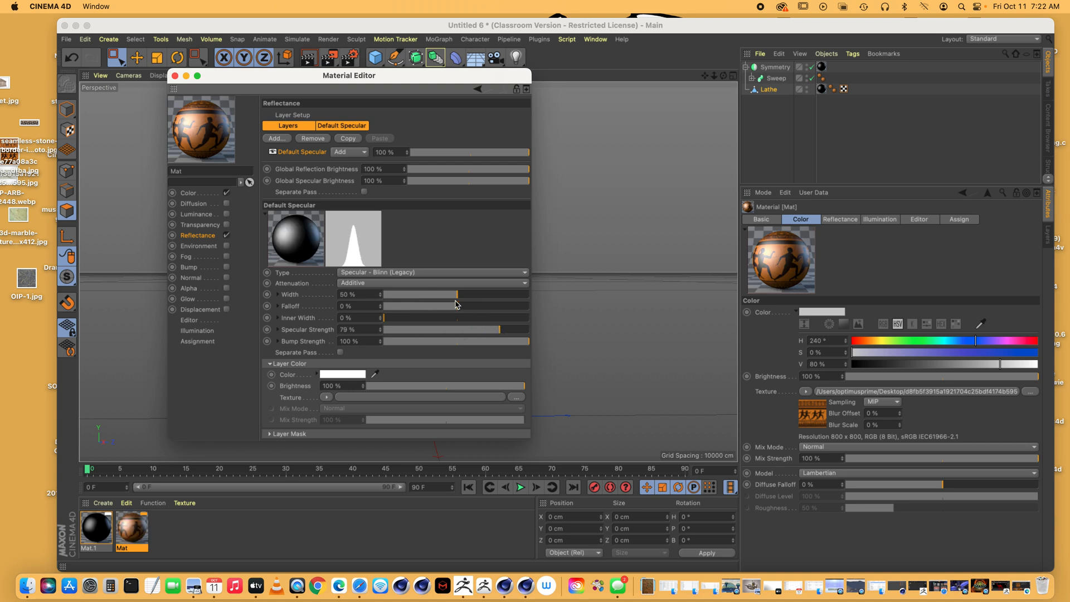
{"action": "left_click_drag", "start_coordinate": [456, 297], "coordinate": [420, 298]}
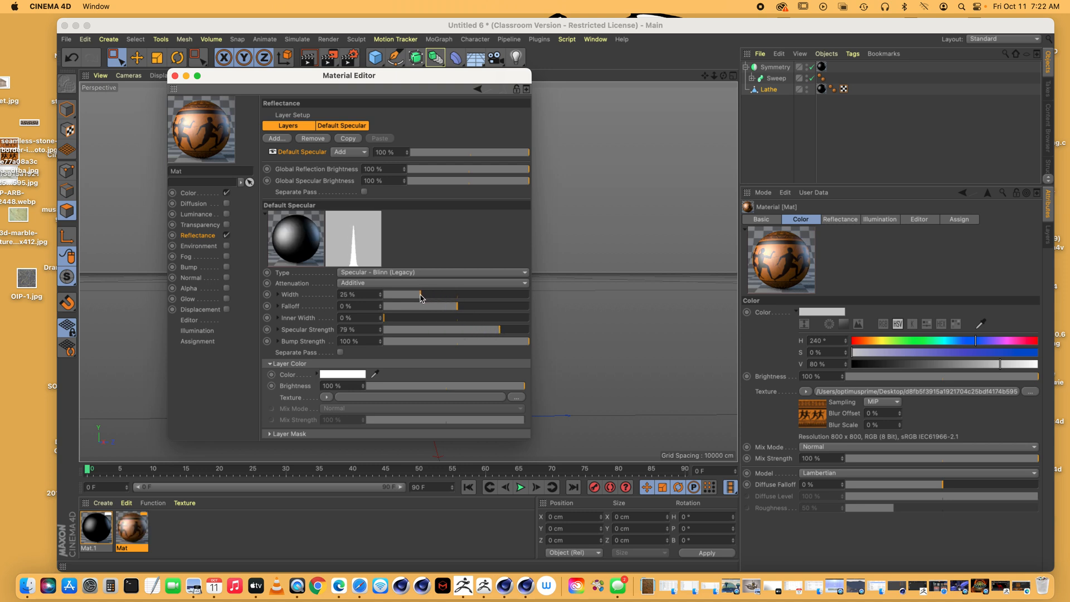
{"action": "left_click", "coordinate": [369, 283]}
{"action": "left_click", "coordinate": [363, 305]}
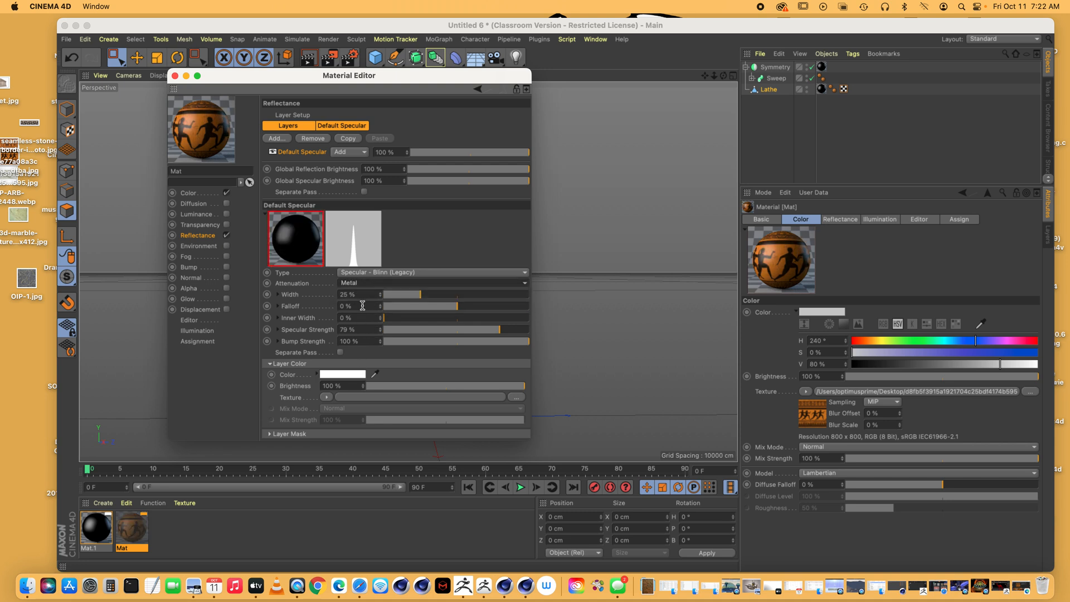
{"action": "left_click", "coordinate": [175, 77]}
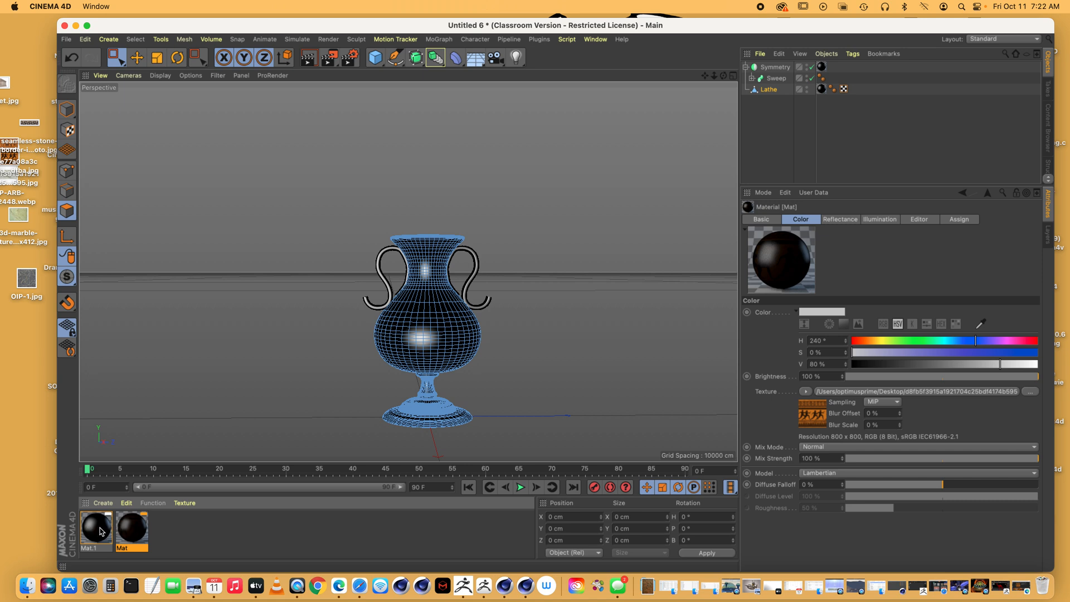
Reopen the Mat material, raise the specular layer color's Brightness to 124%, and close the editor
{"action": "double_click", "coordinate": [129, 531]}
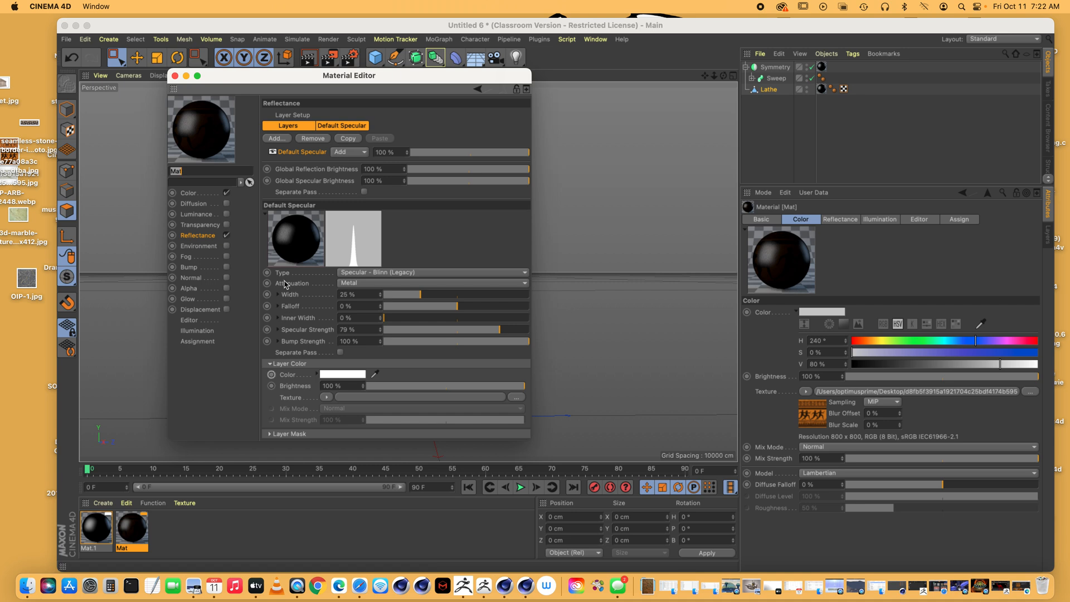
{"action": "left_click", "coordinate": [189, 193]}
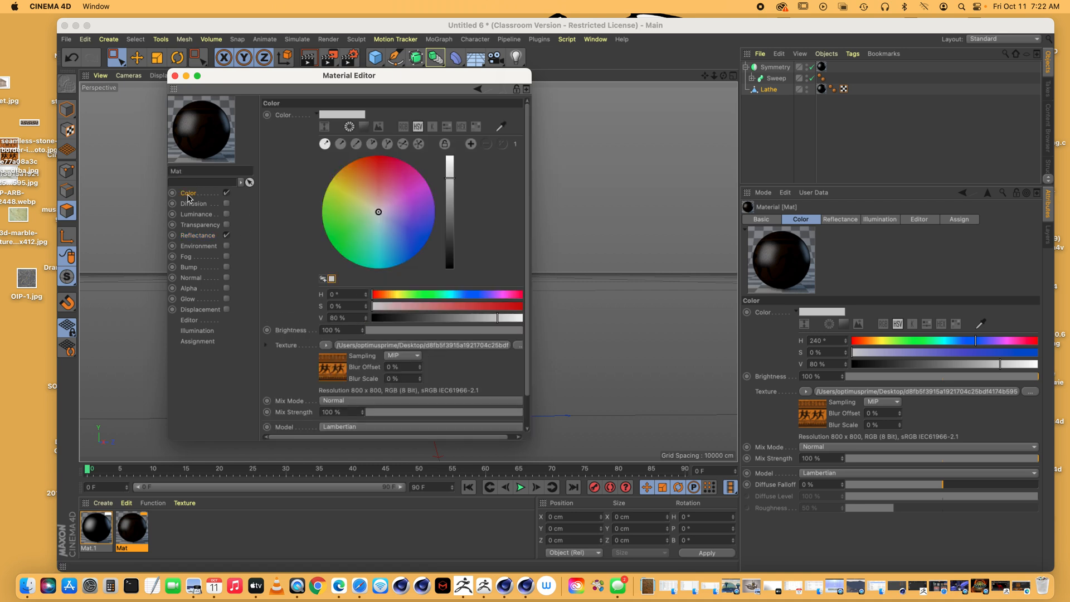
{"action": "left_click", "coordinate": [192, 236]}
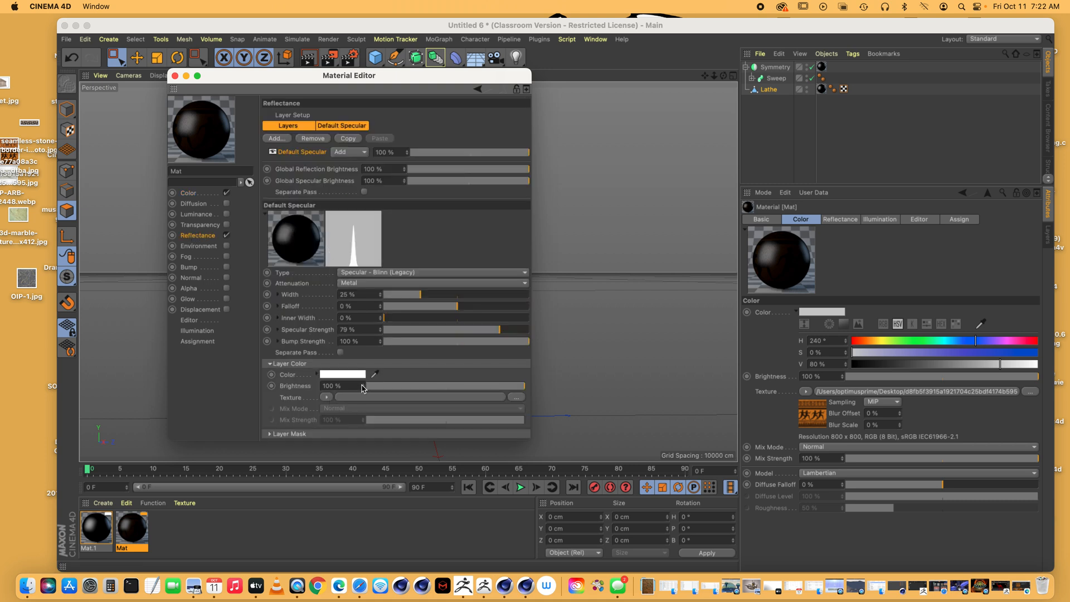
{"action": "left_click_drag", "start_coordinate": [361, 383], "coordinate": [361, 384]}
{"action": "left_click_drag", "start_coordinate": [365, 392], "coordinate": [365, 396]}
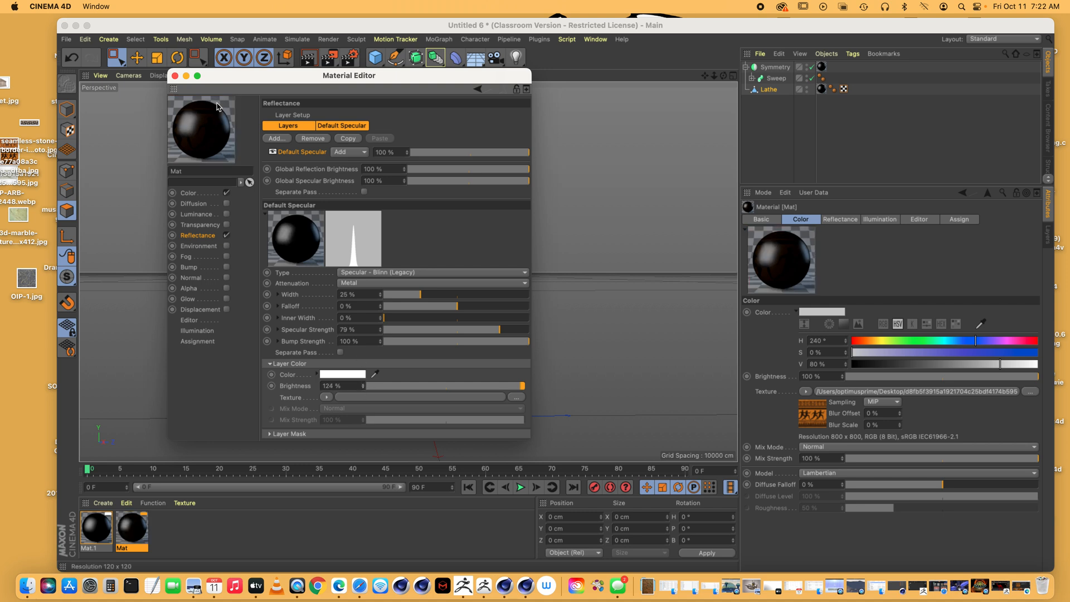
{"action": "left_click", "coordinate": [175, 76]}
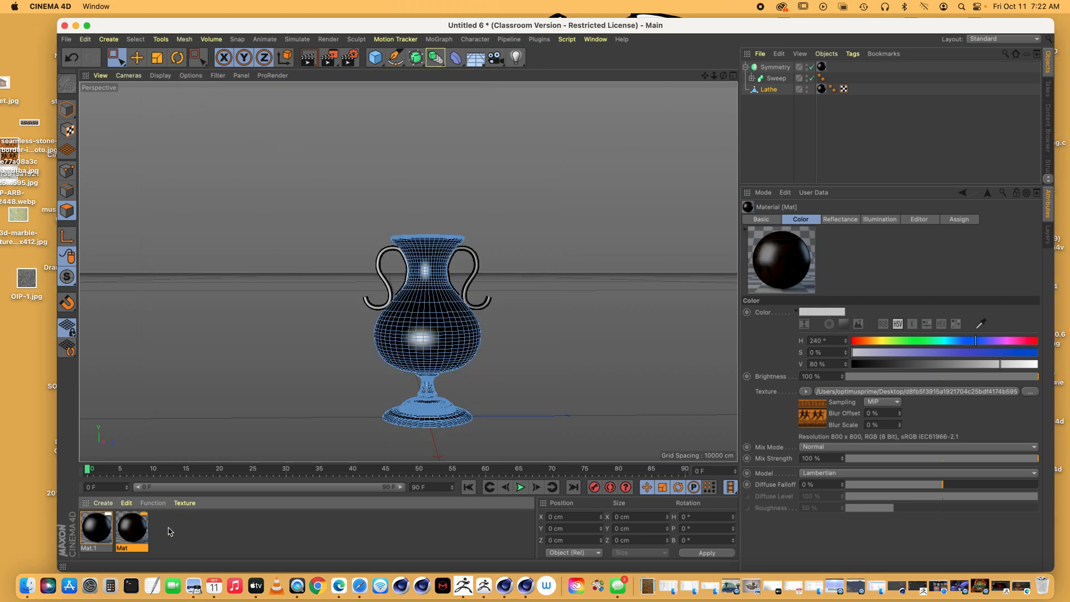
Open the Mat.1 material for editing, toggle its Color channel off and back on, and display its Color settings
{"action": "double_click", "coordinate": [92, 530]}
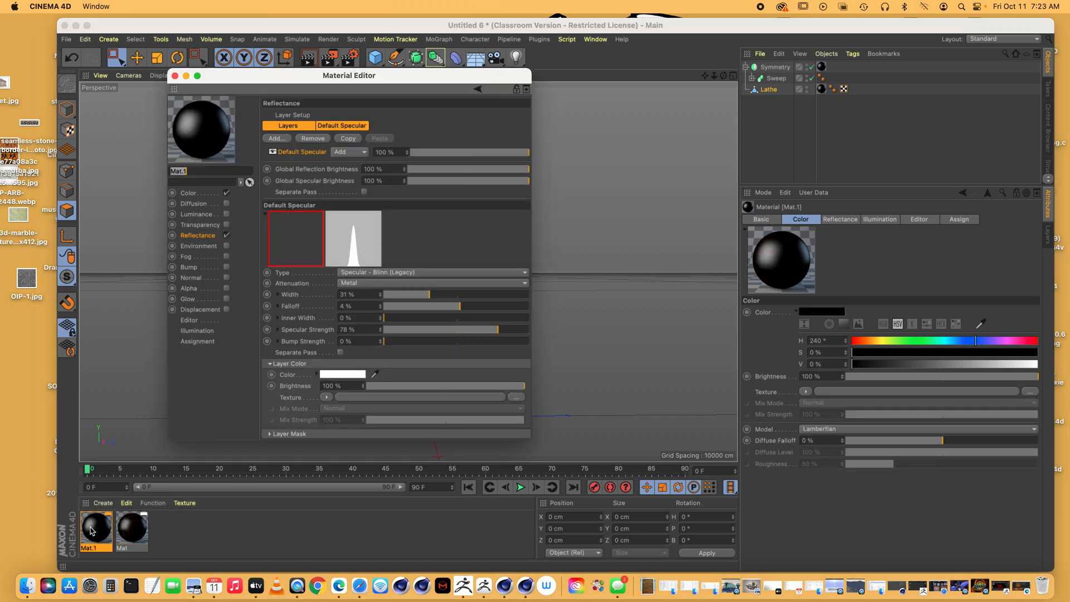
{"action": "left_click", "coordinate": [188, 193]}
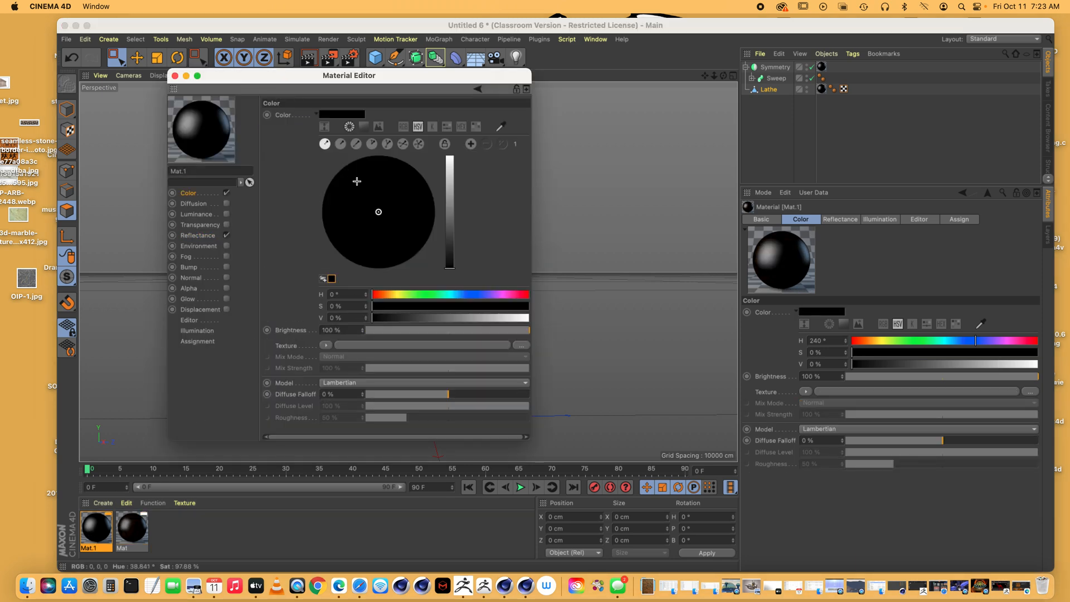
{"action": "left_click", "coordinate": [226, 193]}
{"action": "left_click", "coordinate": [227, 193]}
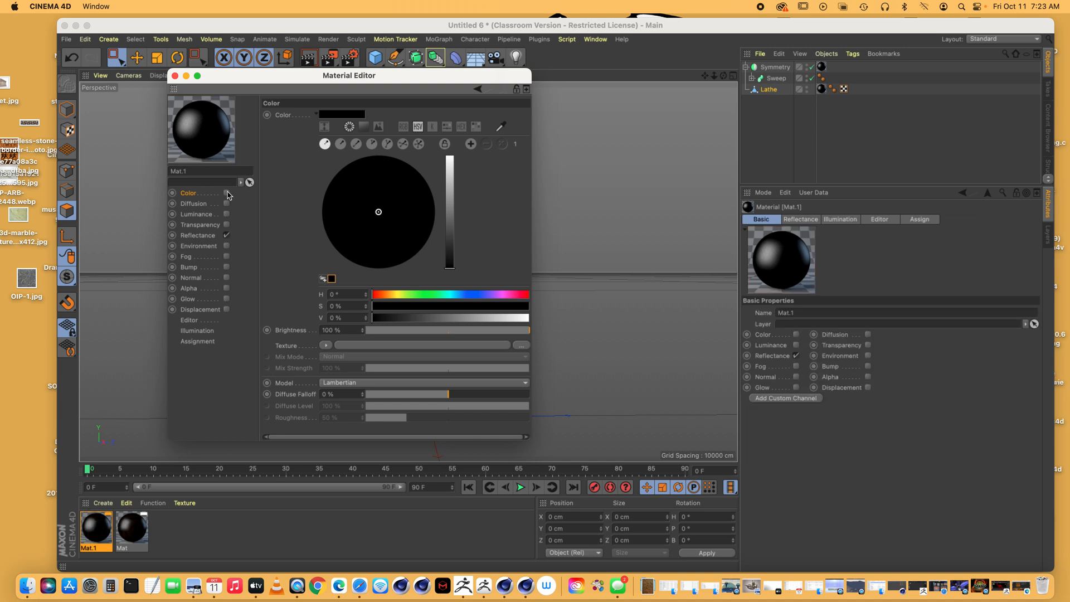
{"action": "left_click", "coordinate": [197, 236]}
{"action": "left_click", "coordinate": [189, 193]}
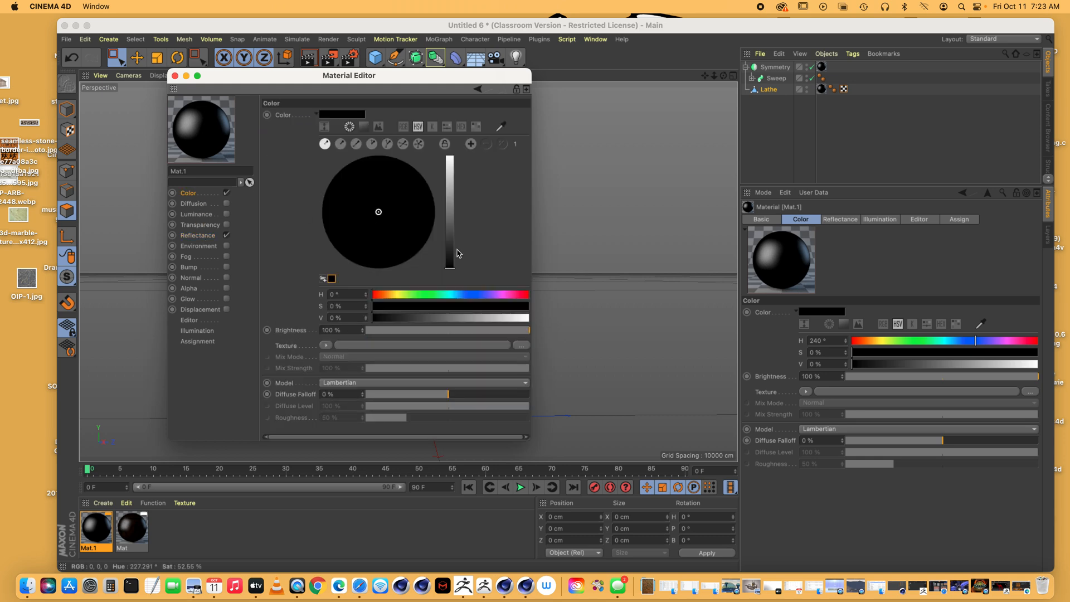
Shift the main window aside to spread out the overlapping texture image files on the desktop, and move the window back
{"action": "left_click_drag", "start_coordinate": [166, 32], "coordinate": [300, 33]}
{"action": "left_click_drag", "start_coordinate": [8, 144], "coordinate": [25, 335]}
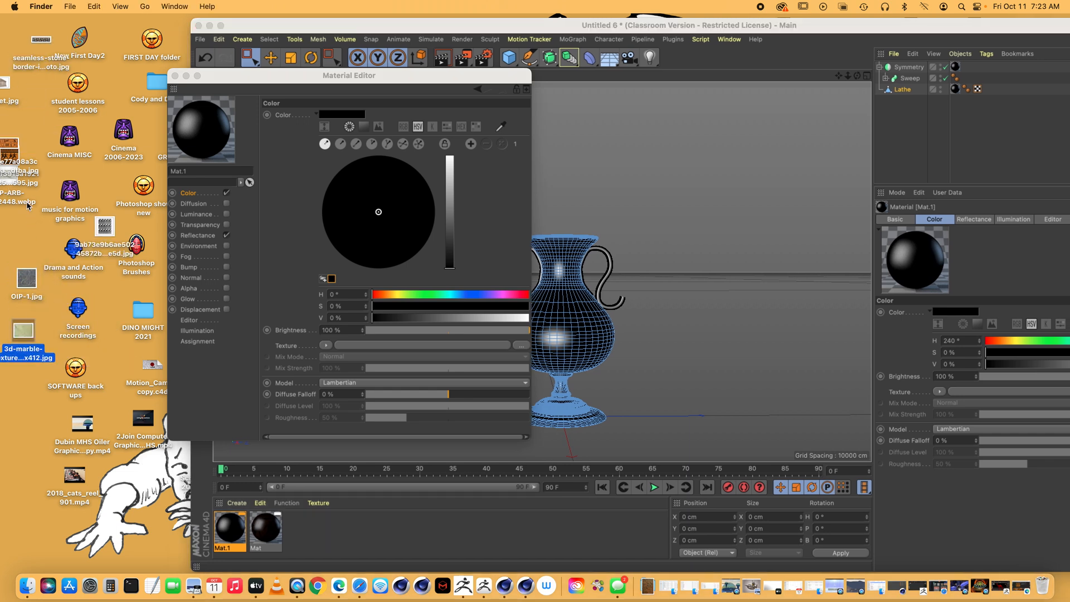
{"action": "left_click_drag", "start_coordinate": [23, 207], "coordinate": [39, 258]}
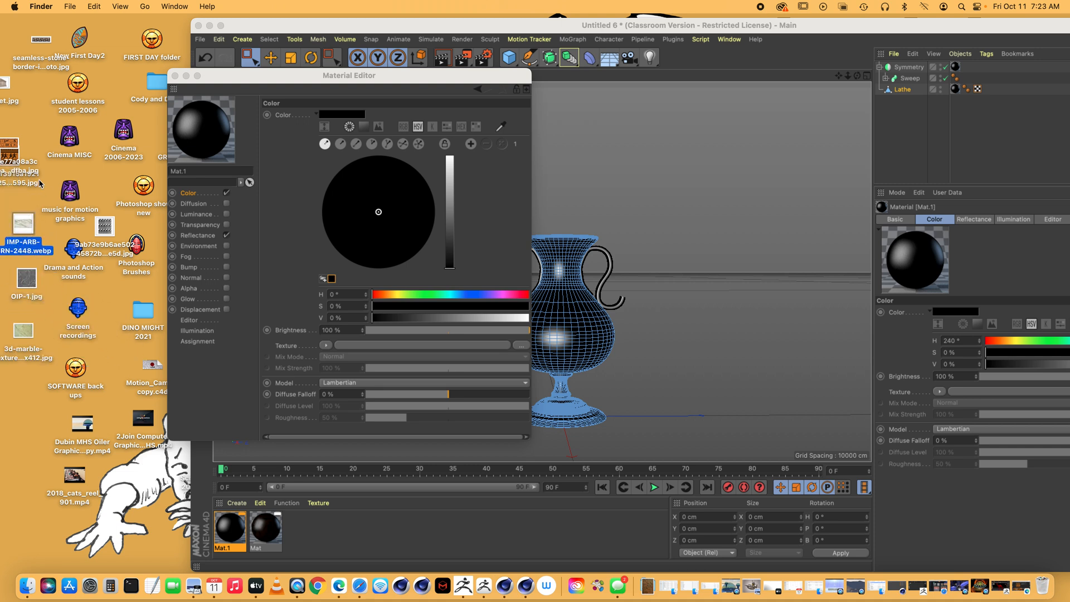
{"action": "left_click_drag", "start_coordinate": [4, 151], "coordinate": [24, 117]}
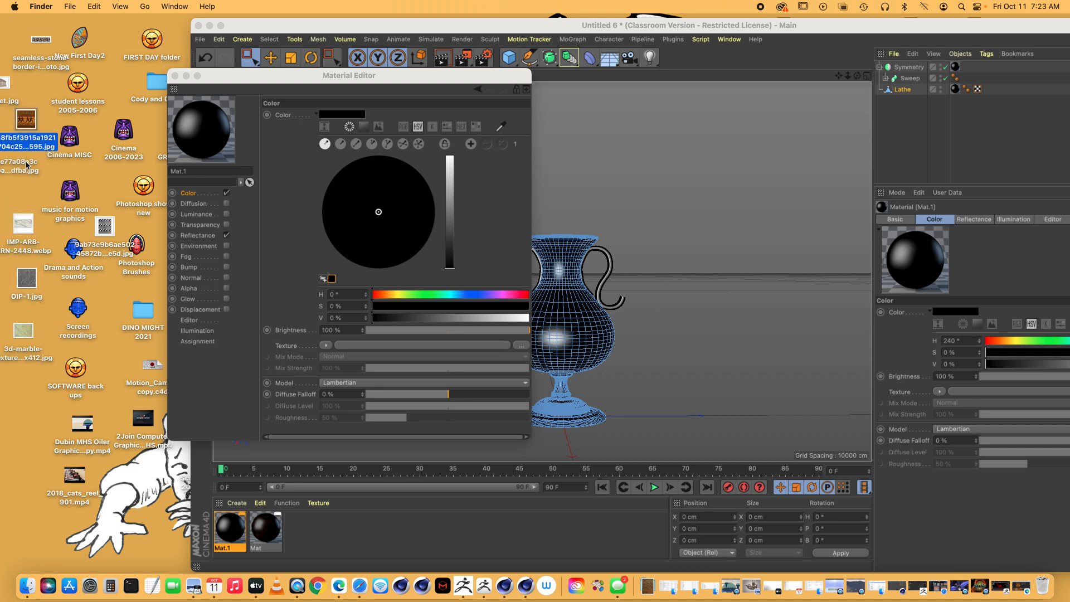
{"action": "left_click_drag", "start_coordinate": [501, 22], "coordinate": [371, 20]}
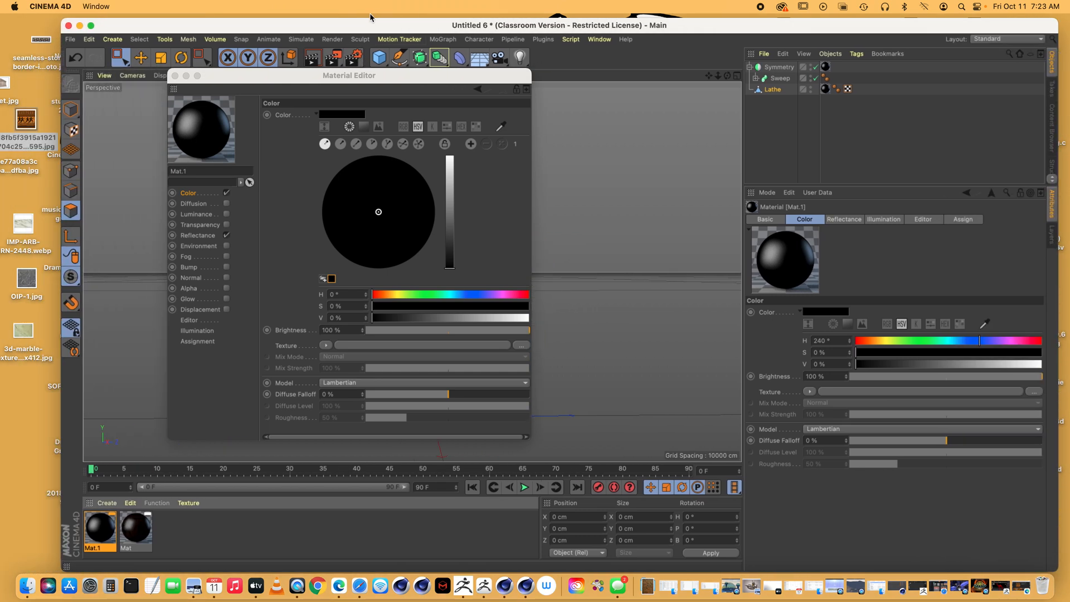
Set Mat.1's color to white with V at 100%, disable its Reflectance channel, and return to its Color settings
{"action": "left_click", "coordinate": [190, 194]}
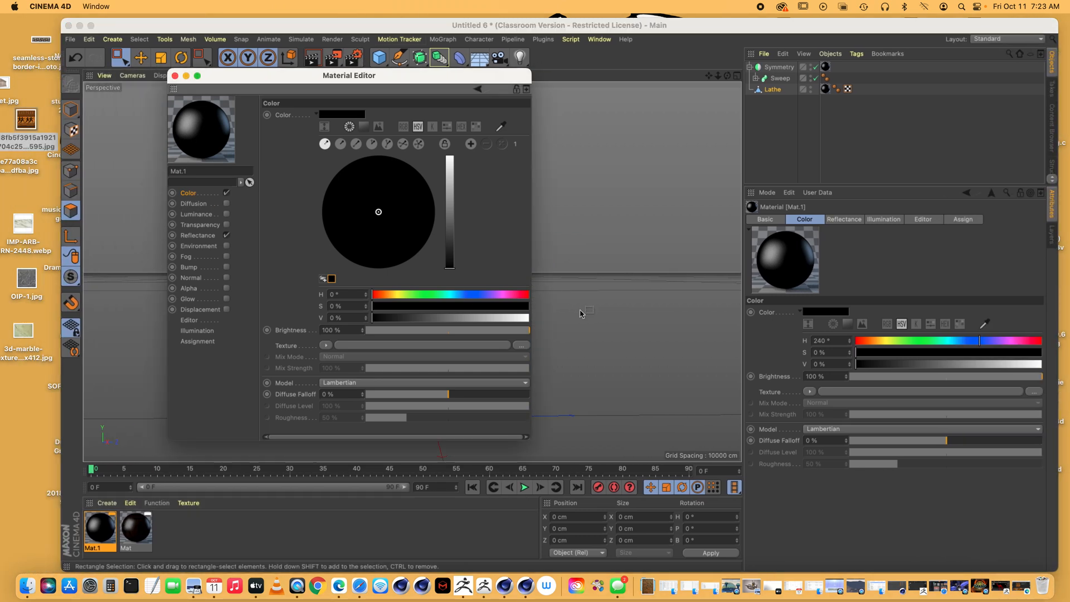
{"action": "left_click", "coordinate": [316, 114]}
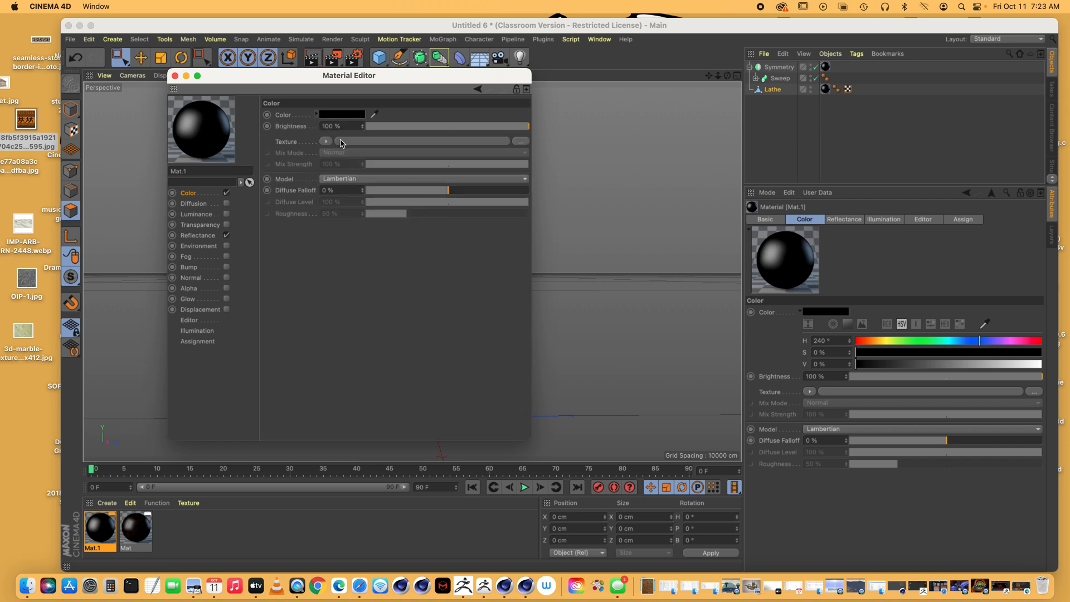
{"action": "left_click", "coordinate": [316, 114]}
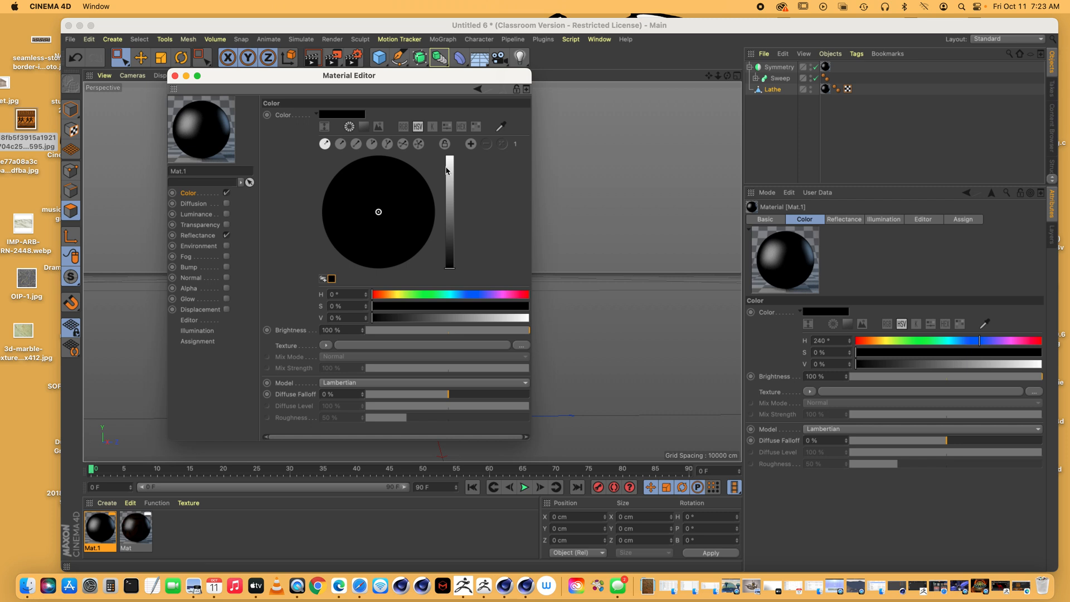
{"action": "left_click_drag", "start_coordinate": [447, 176], "coordinate": [450, 149]}
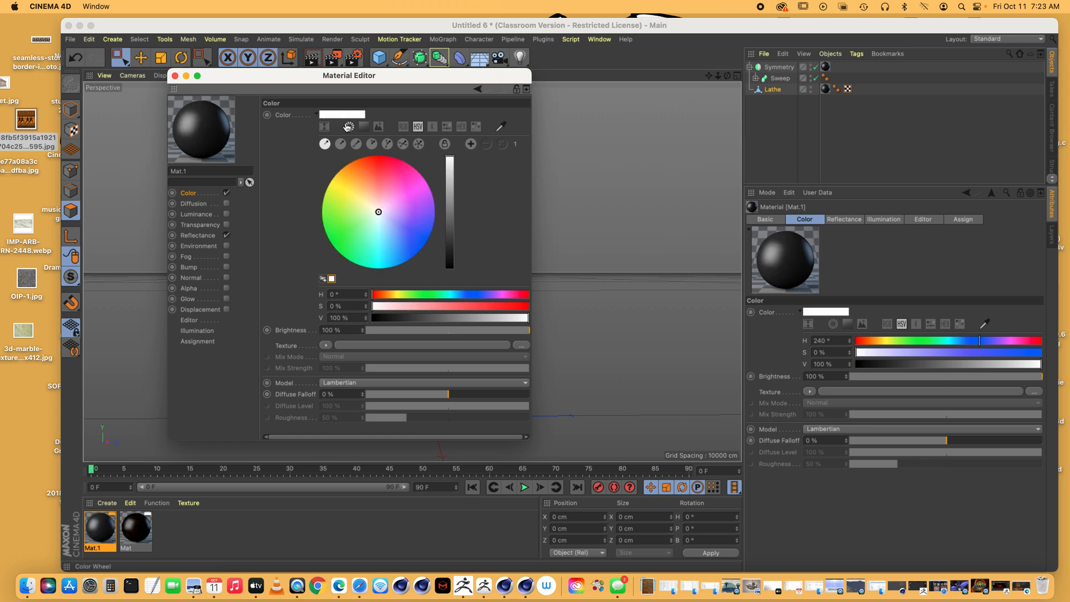
{"action": "left_click", "coordinate": [197, 235]}
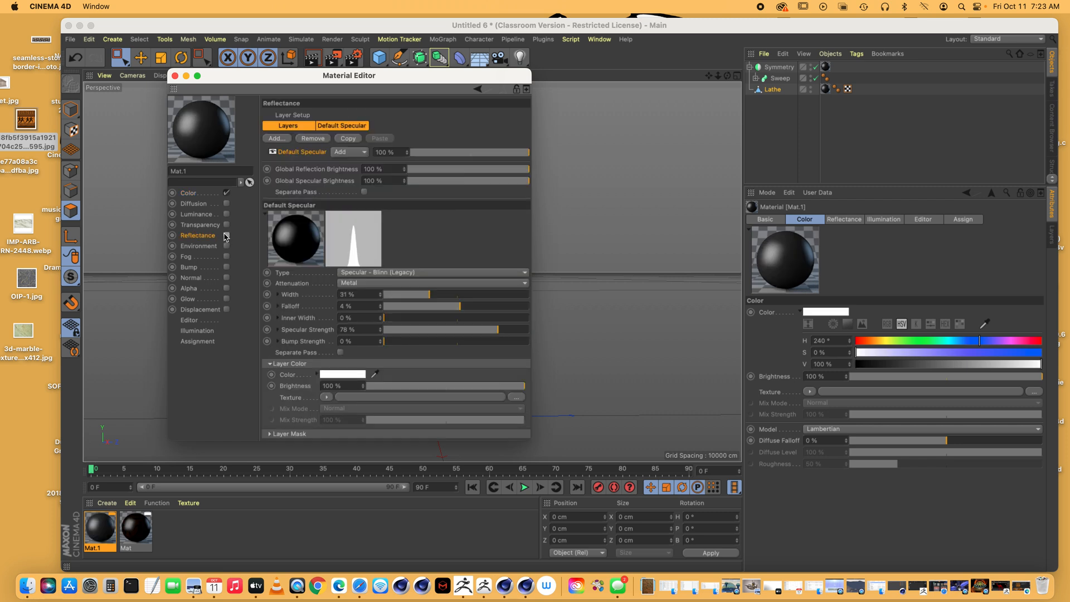
{"action": "left_click", "coordinate": [227, 236]}
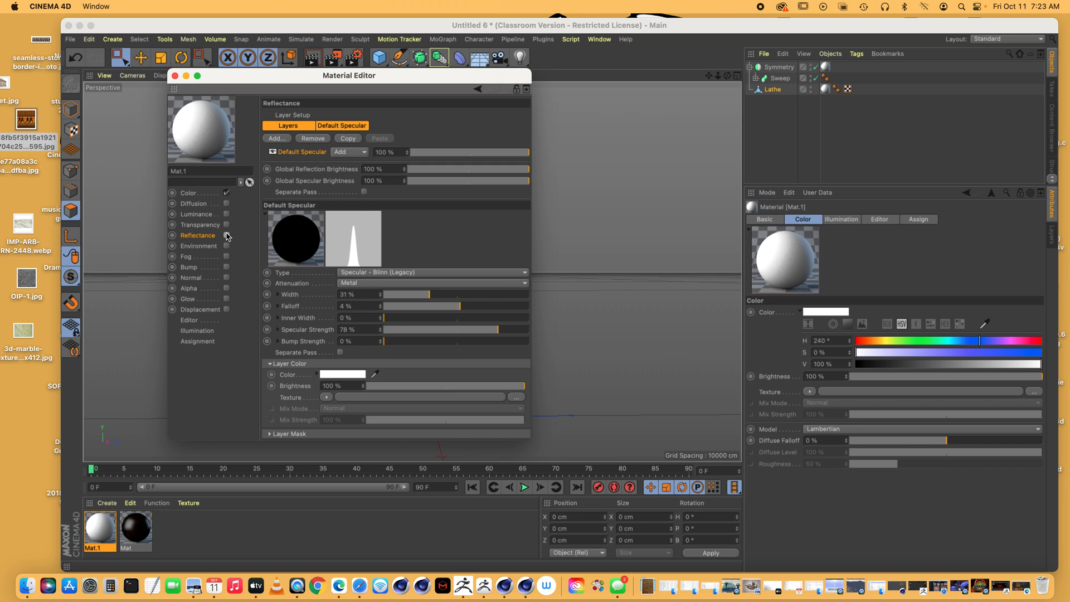
{"action": "left_click", "coordinate": [199, 194]}
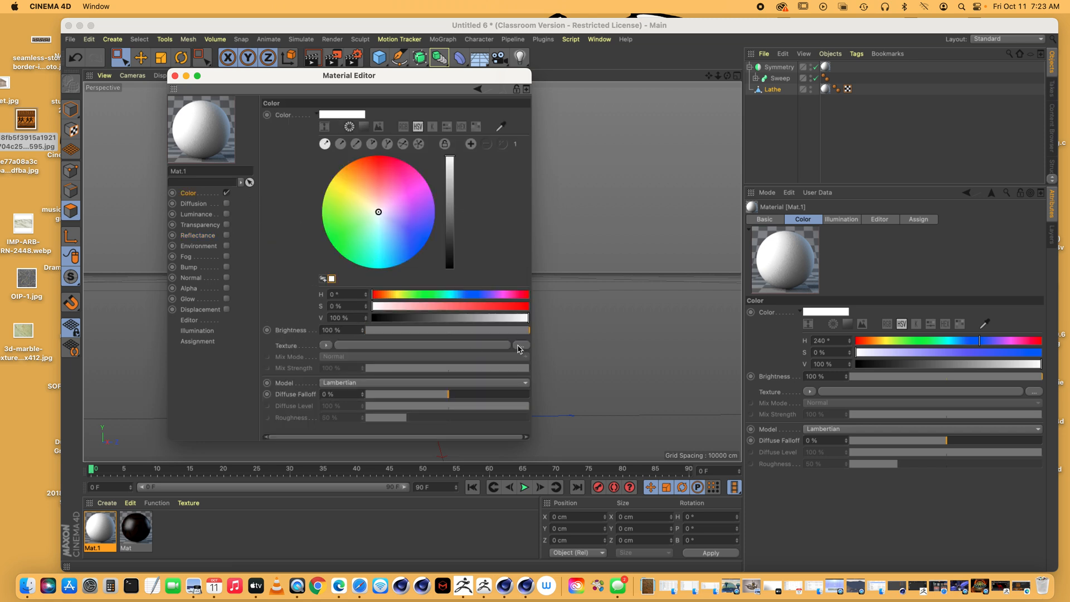
Load d8fb5f3915a1921704c25bdf4174b595.jpg from the Desktop as Mat.1's Color channel texture, copying the image to the project location
{"action": "left_click", "coordinate": [212, 238]}
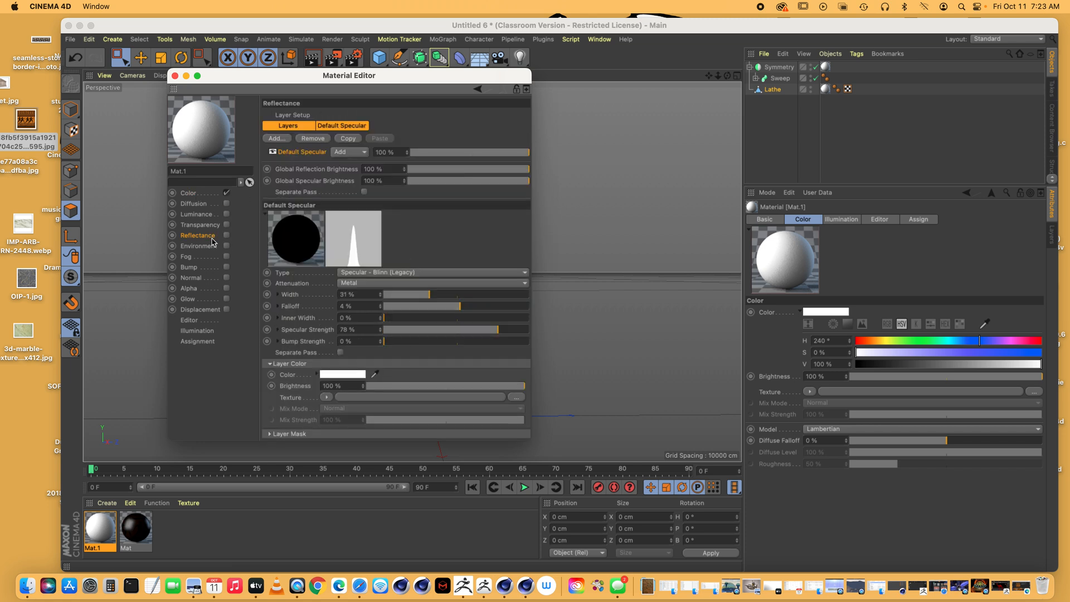
{"action": "left_click", "coordinate": [198, 193]}
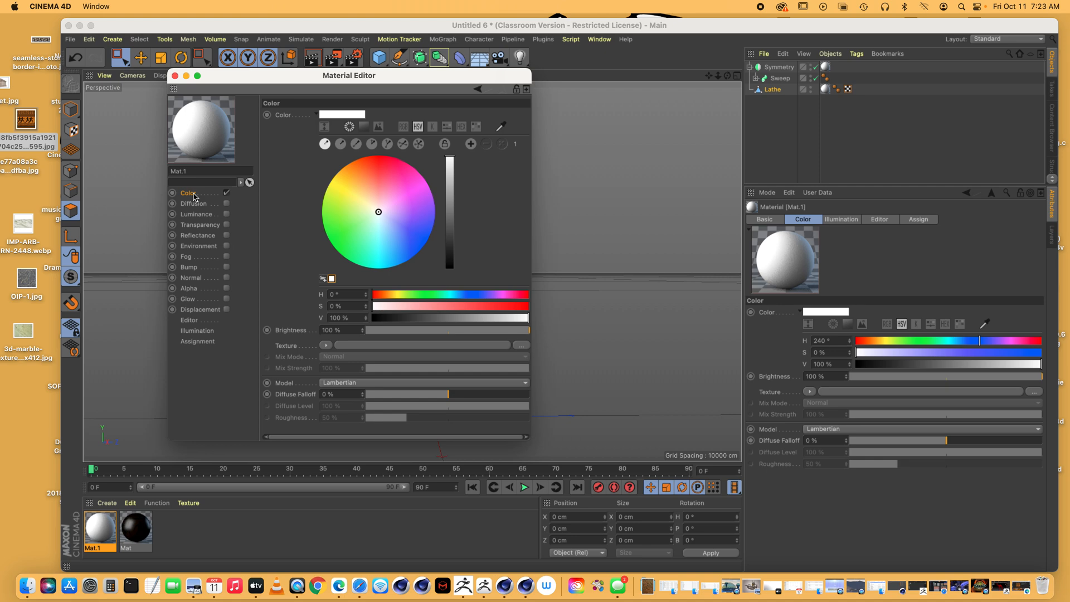
{"action": "left_click", "coordinate": [521, 346]}
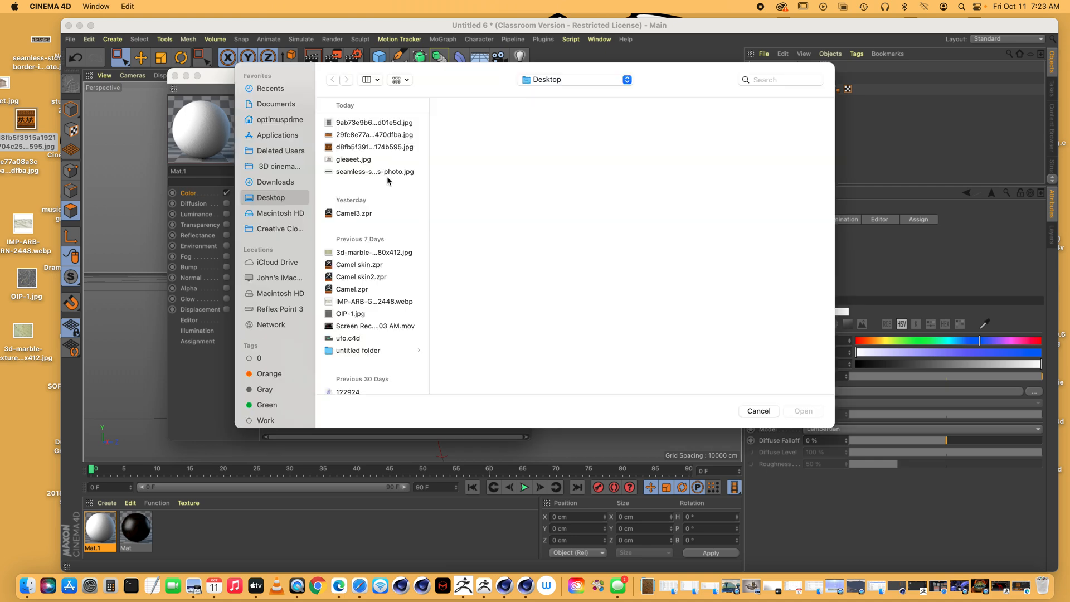
{"action": "left_click", "coordinate": [370, 147]}
{"action": "left_click", "coordinate": [802, 411]}
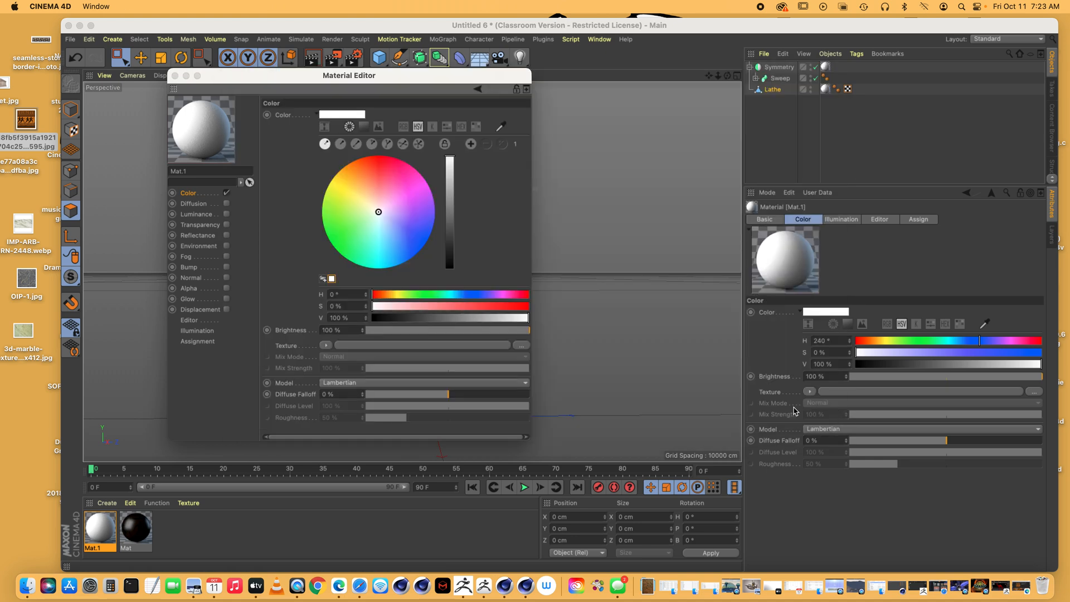
{"action": "left_click", "coordinate": [577, 243]}
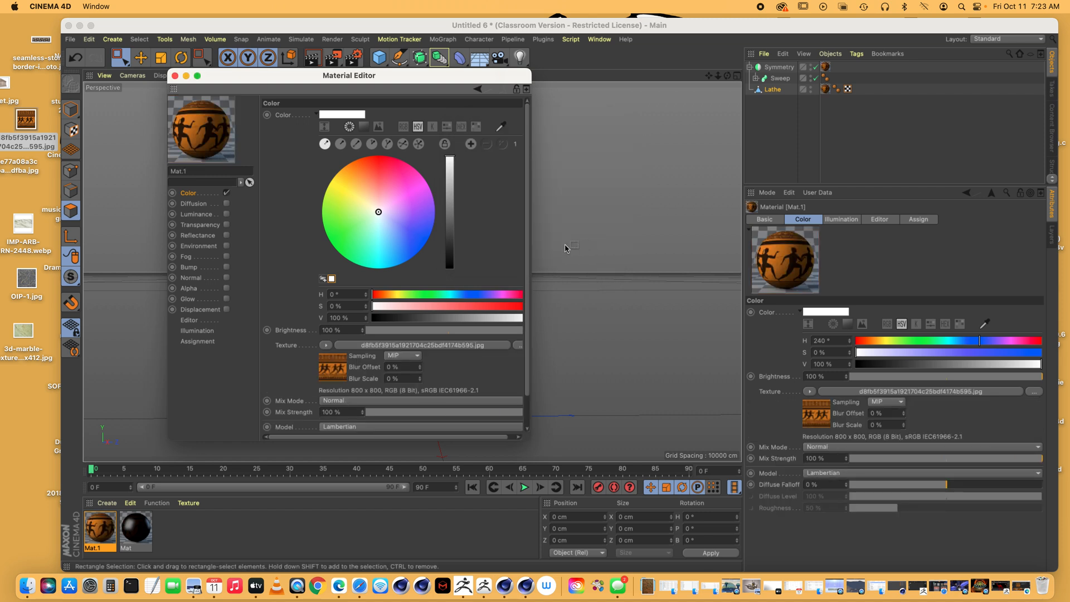
Toggle Mat.1's Reflectance channel on and off to compare the preview, and leave Reflectance enabled
{"action": "left_click", "coordinate": [227, 235]}
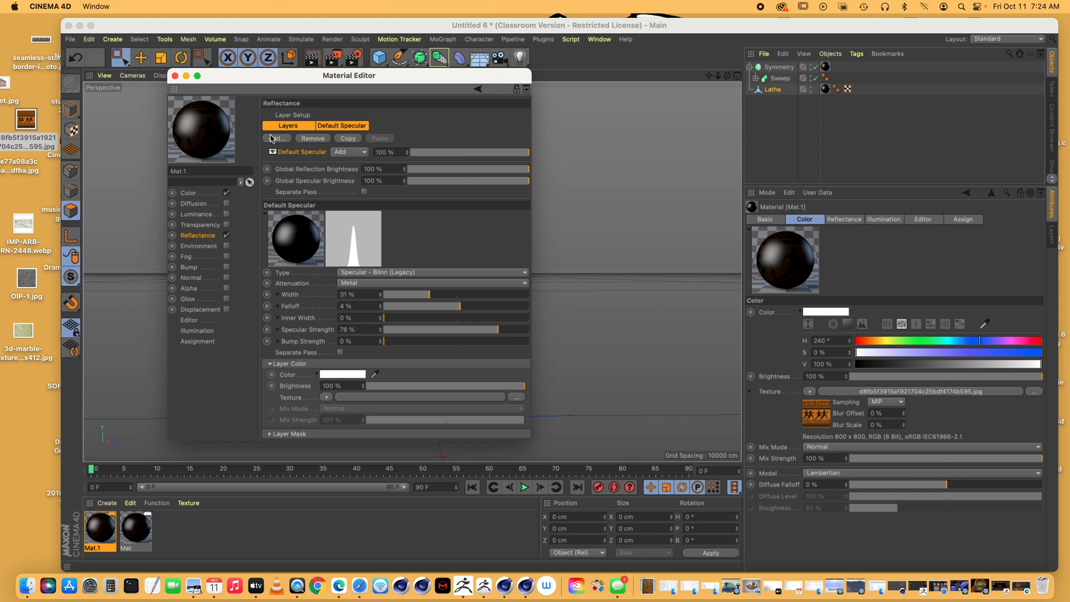
{"action": "left_click", "coordinate": [226, 236]}
{"action": "left_click", "coordinate": [191, 193]}
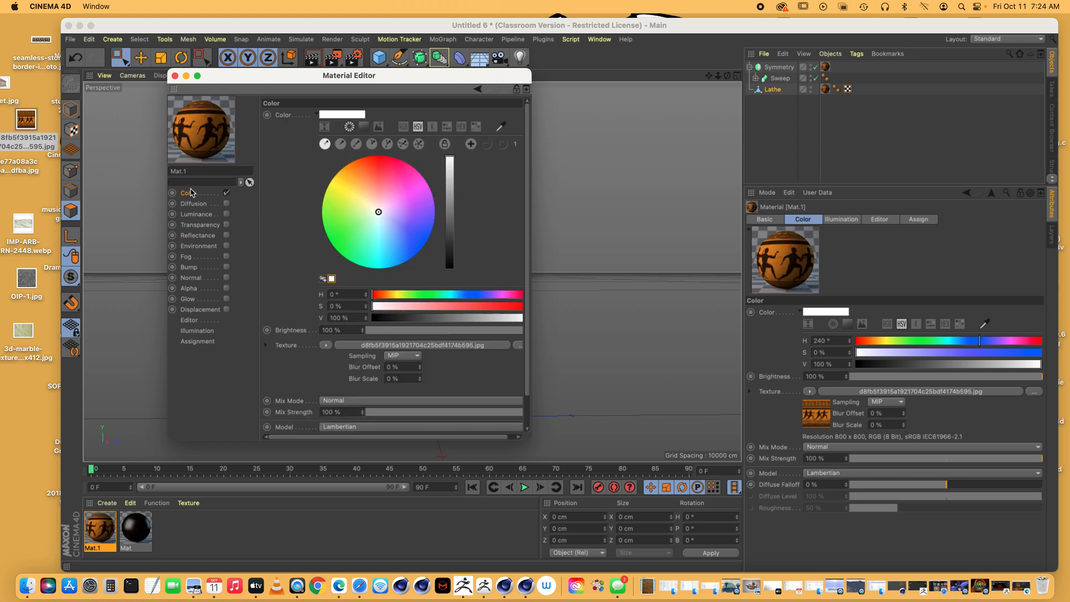
{"action": "left_click", "coordinate": [226, 236]}
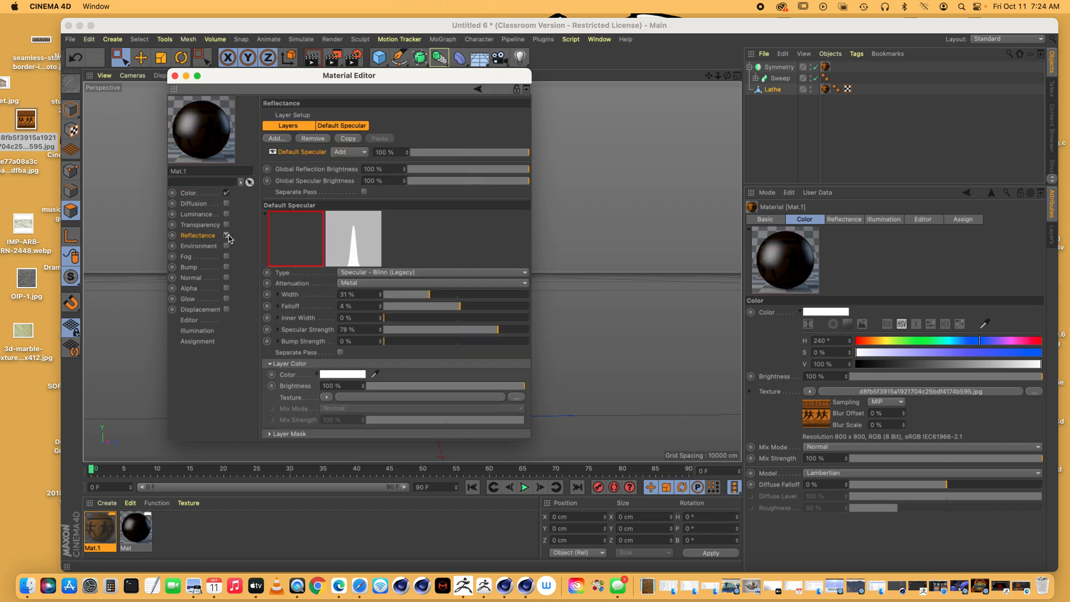
{"action": "left_click", "coordinate": [376, 272]}
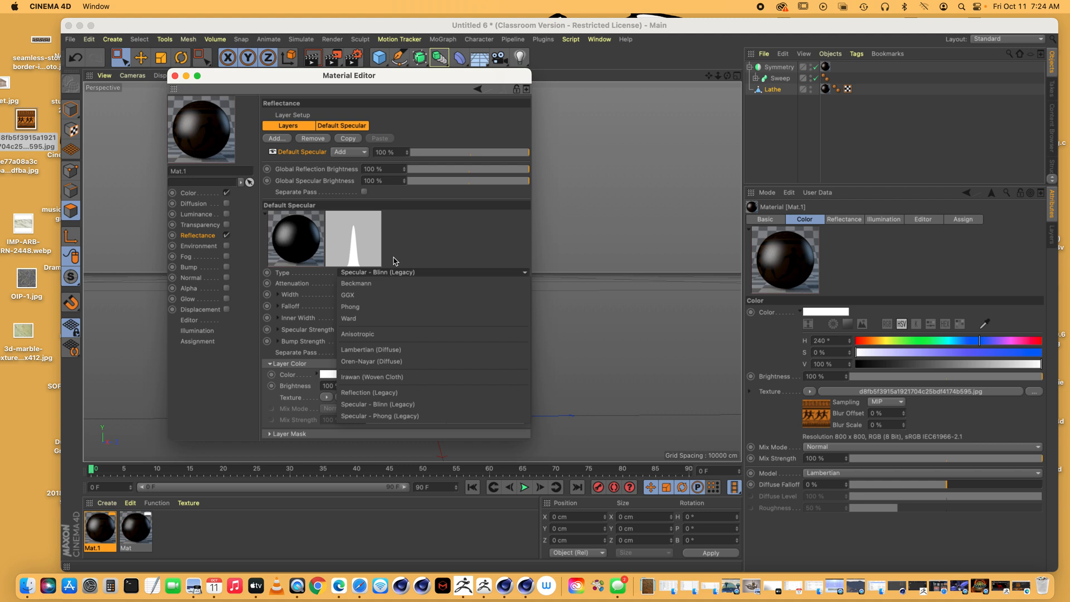
{"action": "left_click", "coordinate": [422, 245]}
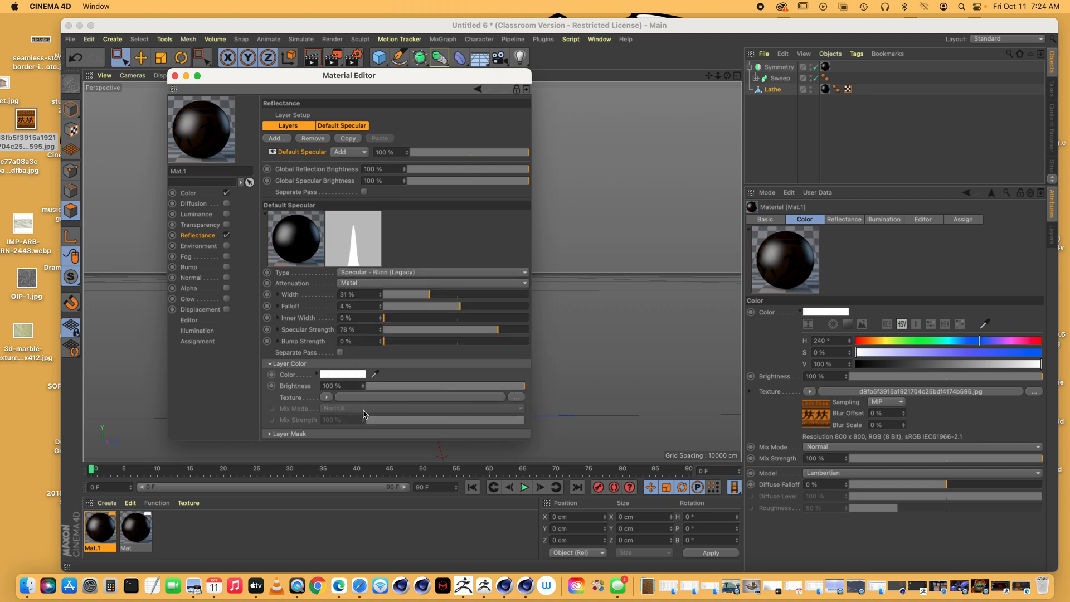
{"action": "left_click", "coordinate": [271, 364]}
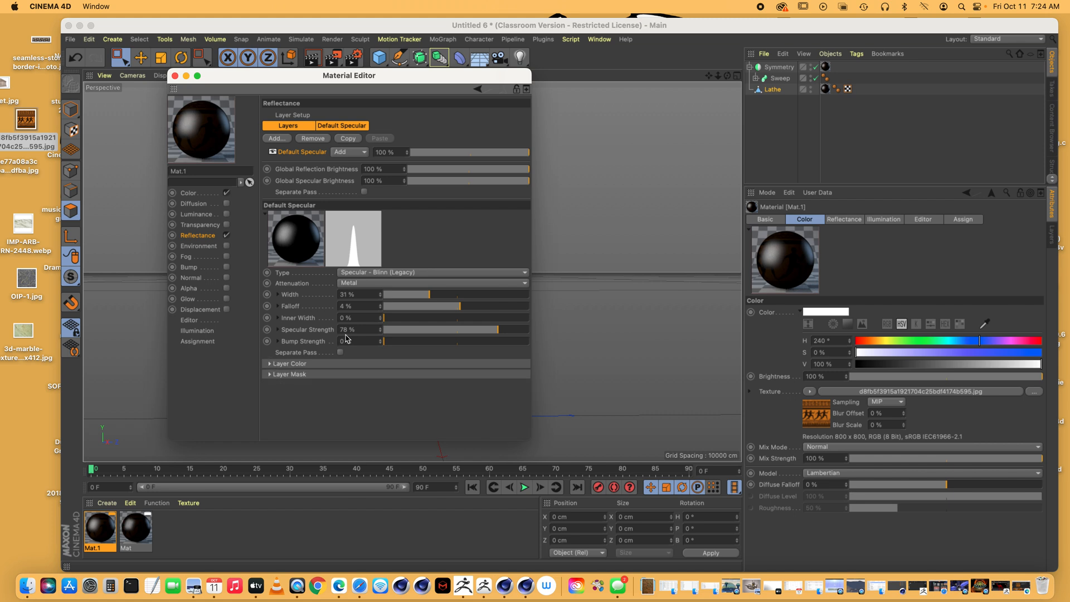
{"action": "left_click", "coordinate": [270, 364]}
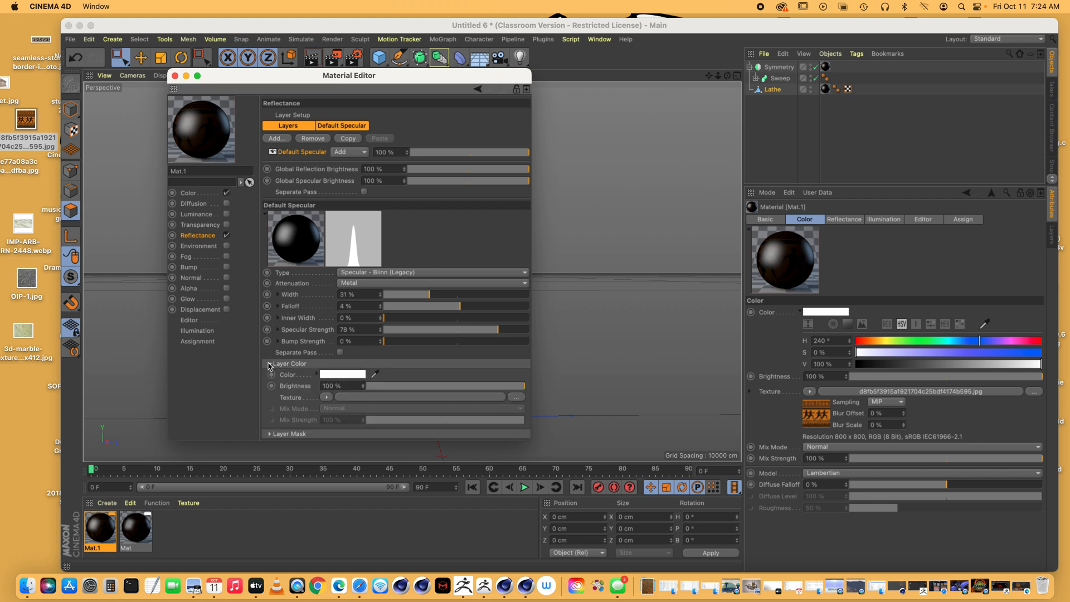
Load d8fb5f3915a1921704c25bdf4174b595.jpg as the Layer Color texture of Mat.1's Default Specular layer, copying the image to the project location
{"action": "left_click", "coordinate": [517, 397]}
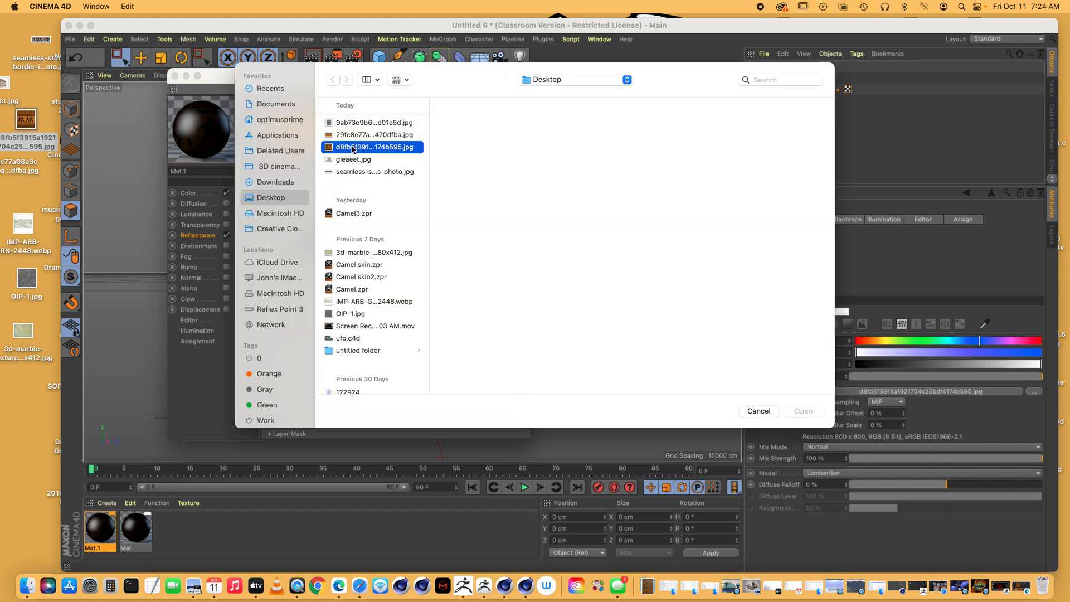
{"action": "left_click", "coordinate": [351, 148]}
{"action": "left_click", "coordinate": [812, 414]}
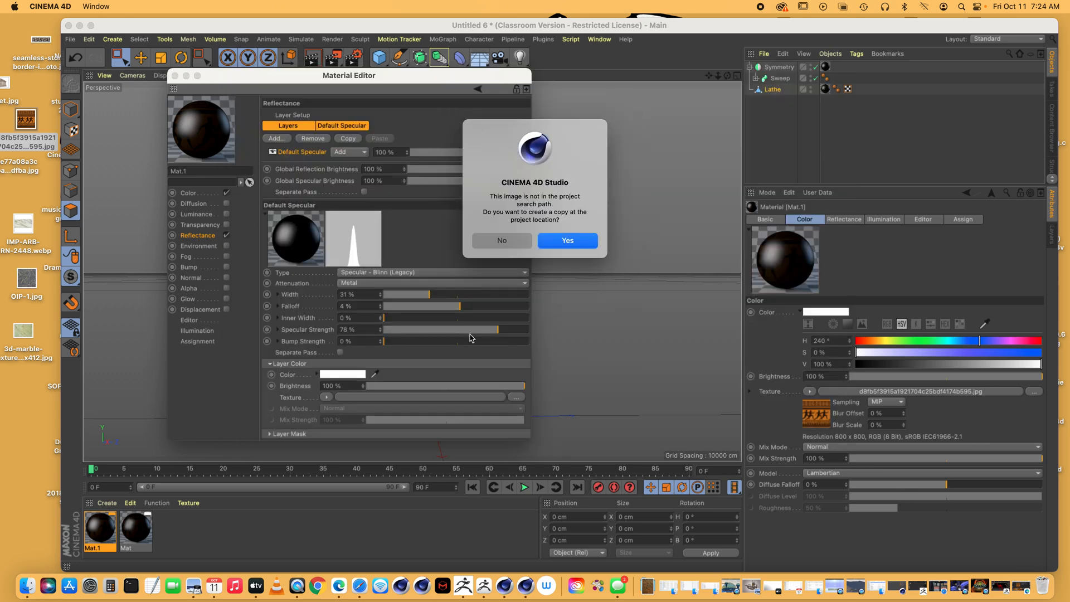
{"action": "left_click", "coordinate": [563, 242]}
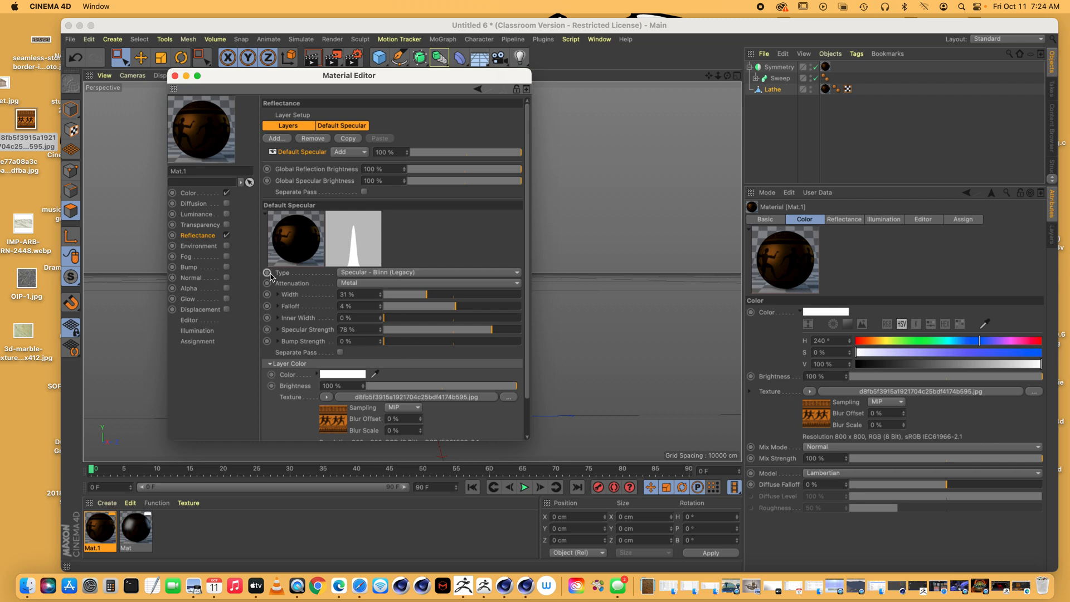
Set the type of Mat.1's Default Specular layer to Reflection (Legacy) and close the material editor
{"action": "left_click", "coordinate": [422, 274]}
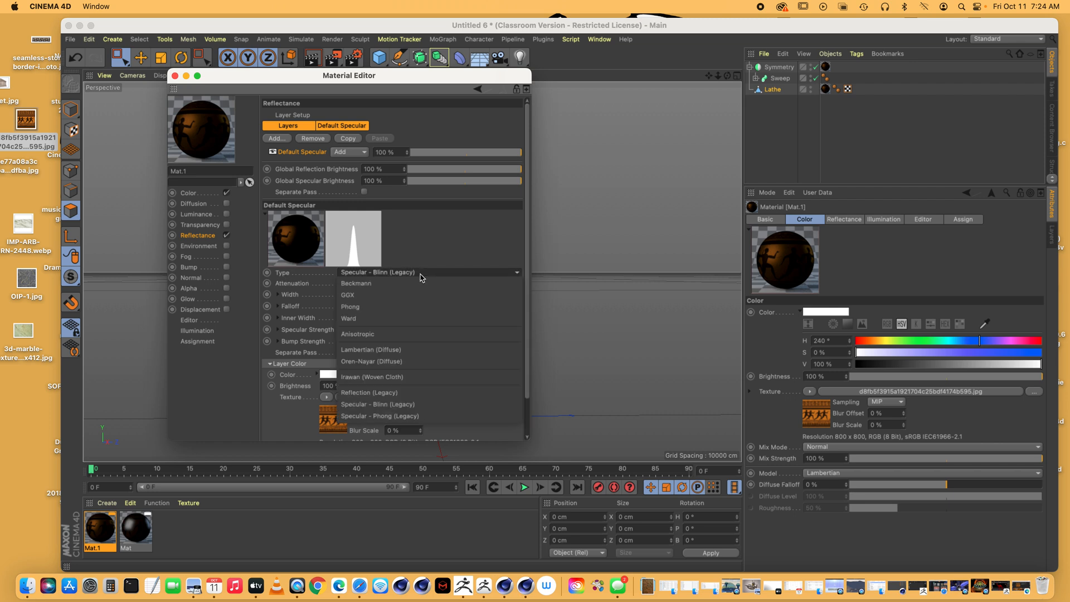
{"action": "left_click", "coordinate": [384, 395]}
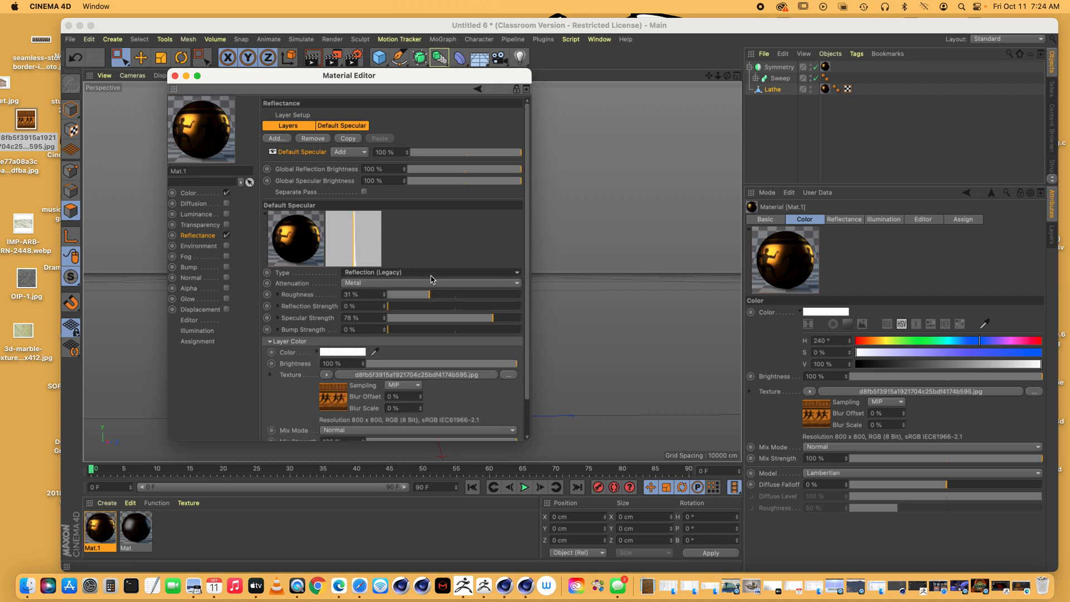
{"action": "left_click", "coordinate": [175, 76]}
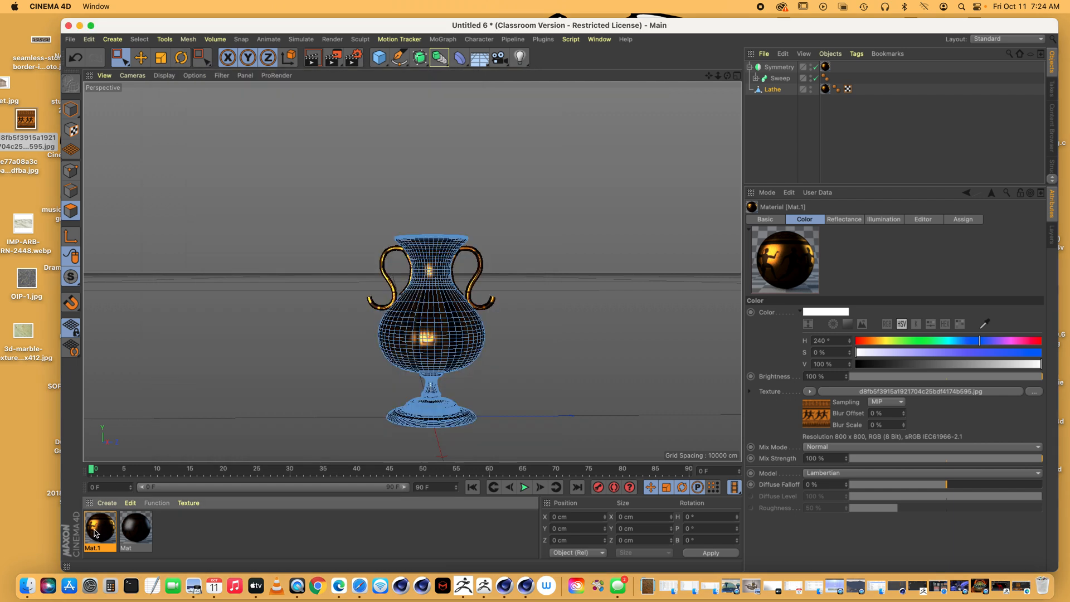
Try the Mat material on the Lathe object's texture tag, and put Mat.1 back on it
{"action": "left_click_drag", "start_coordinate": [121, 532], "coordinate": [825, 91]}
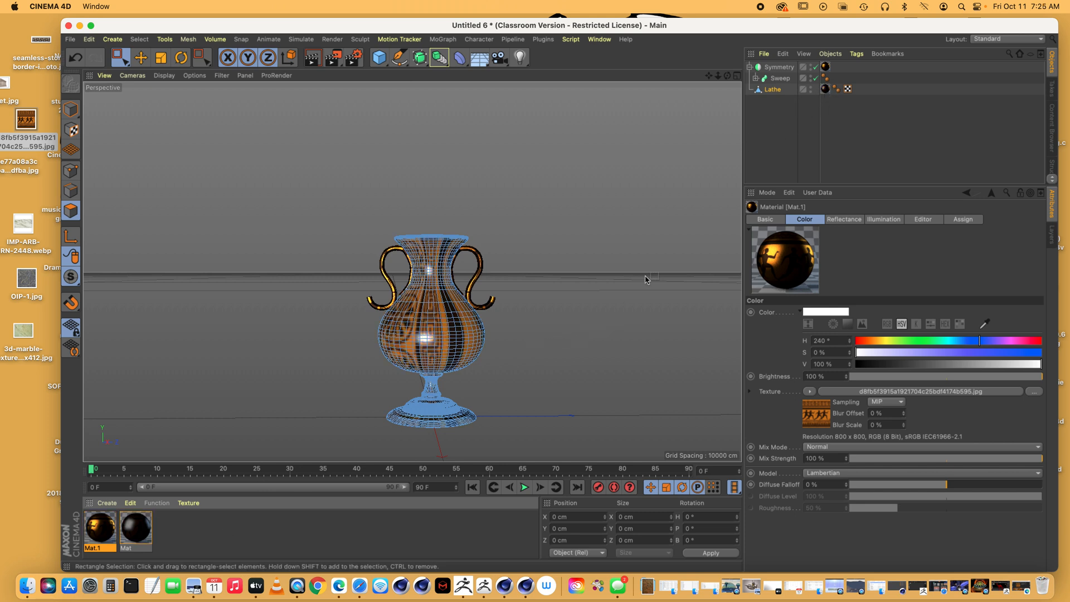
{"action": "left_click_drag", "start_coordinate": [109, 527], "coordinate": [825, 90]}
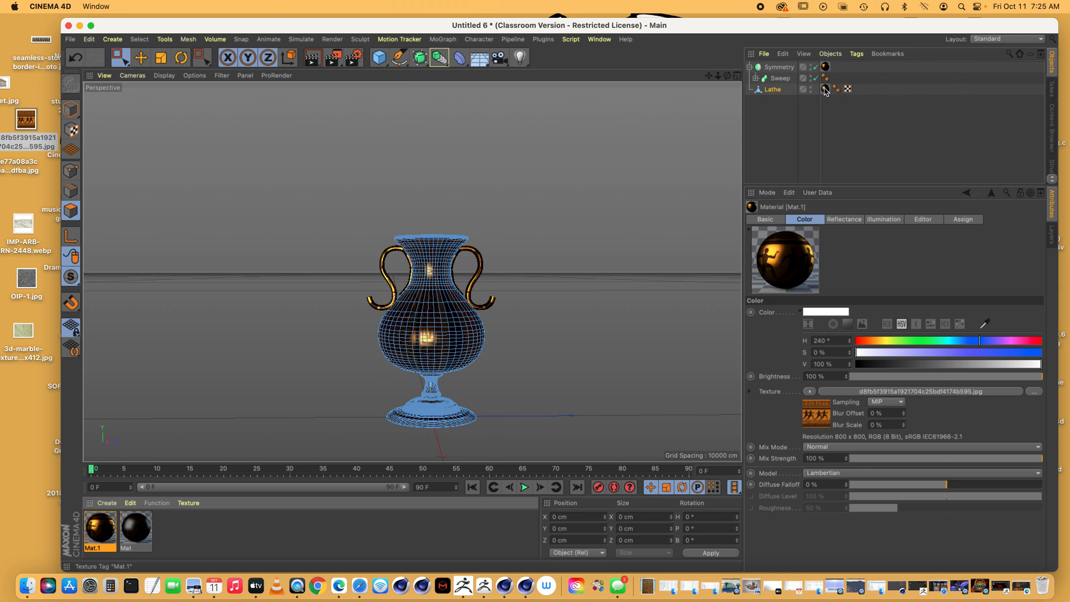
Open the Mat material, check its Reflectance and Color settings, and close the editor
{"action": "double_click", "coordinate": [135, 528]}
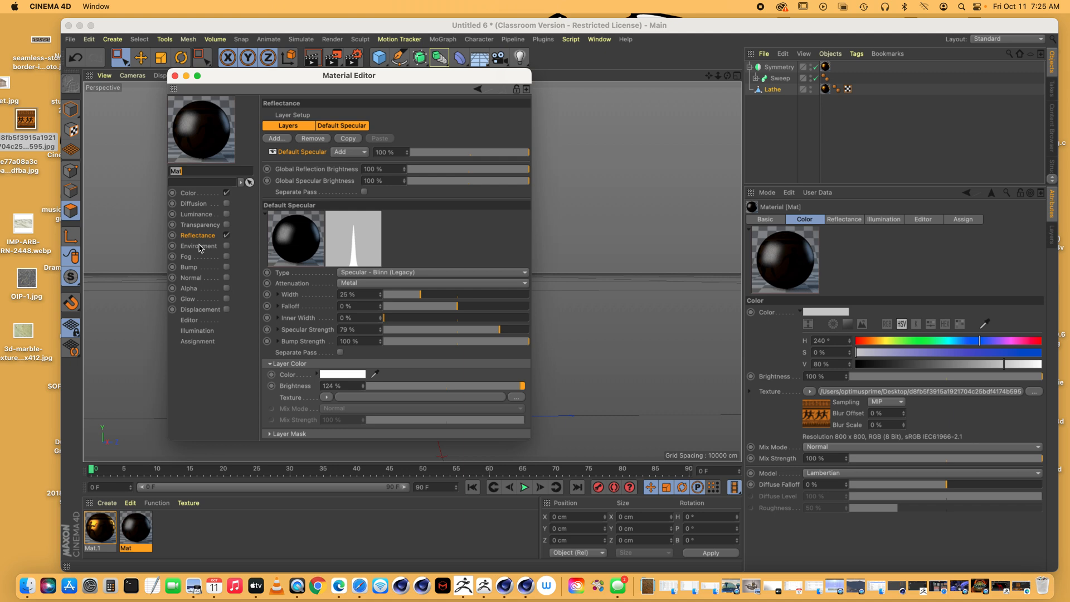
{"action": "left_click", "coordinate": [189, 193]}
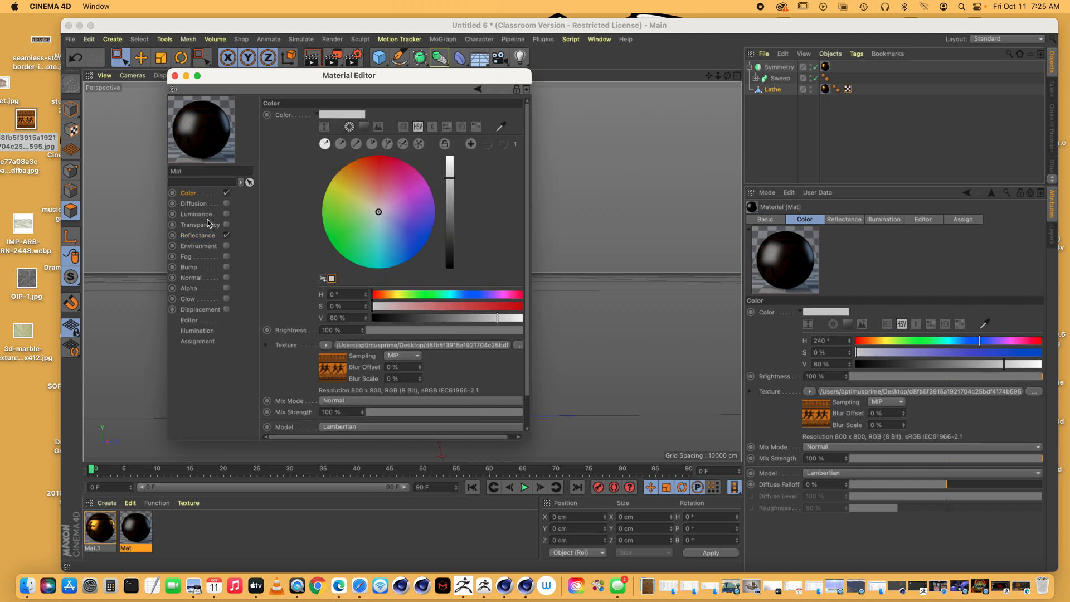
{"action": "left_click", "coordinate": [175, 75]}
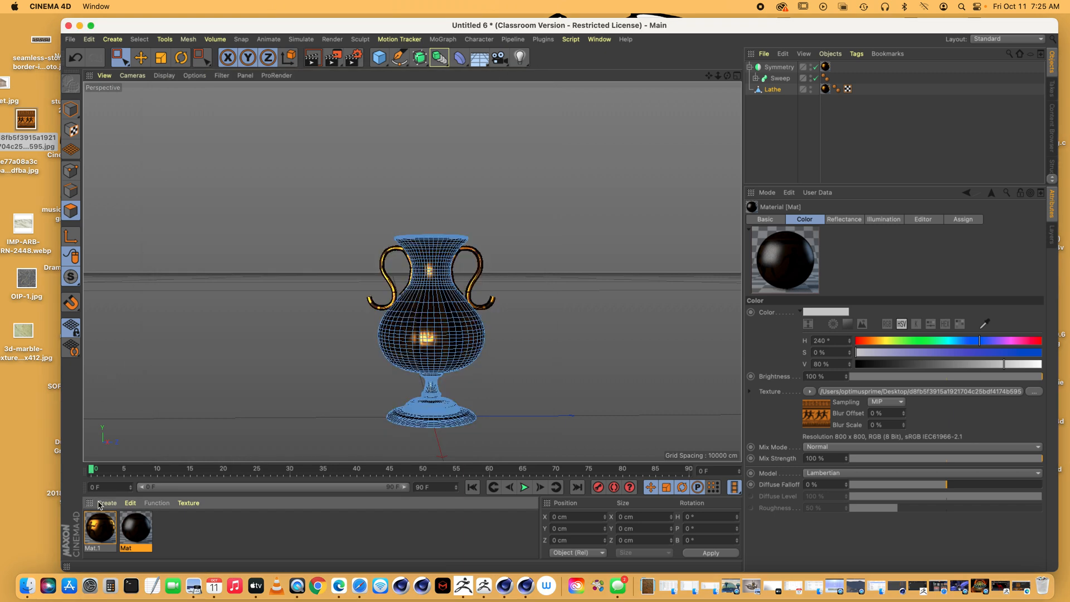
Open the Mat.1 material and clear the image texture from its Color channel
{"action": "double_click", "coordinate": [100, 530]}
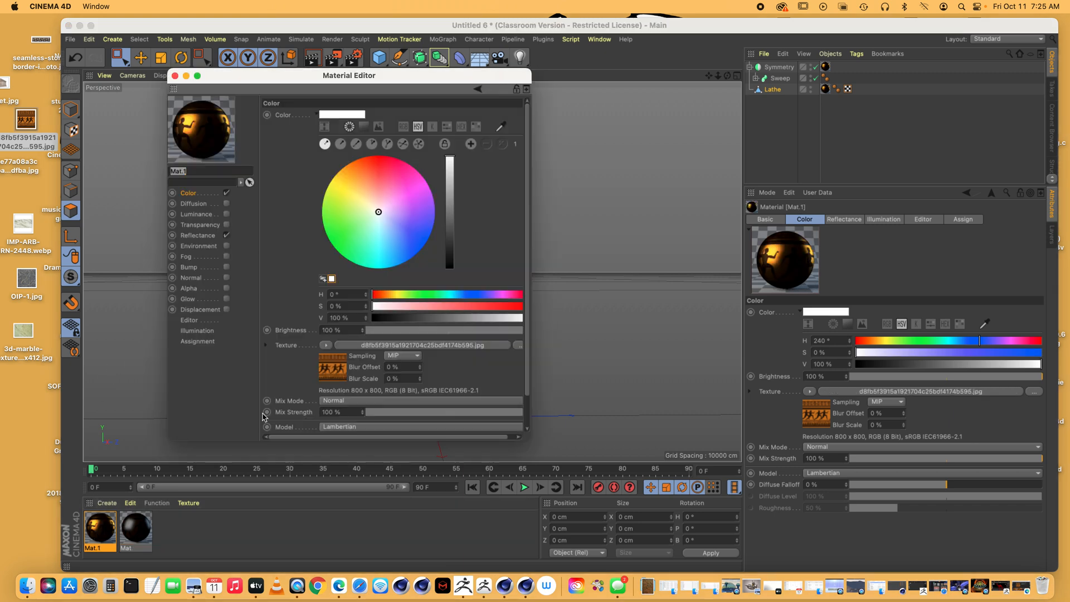
{"action": "left_click", "coordinate": [328, 345]}
{"action": "left_click", "coordinate": [339, 244]}
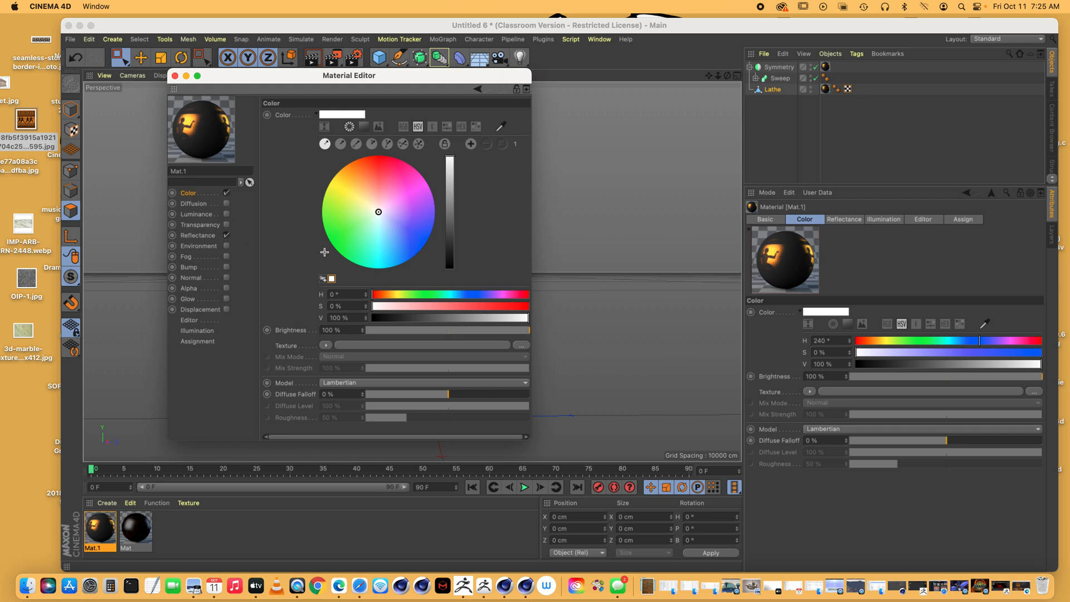
Clear the Layer Color image texture from Mat.1's Reflectance channel
{"action": "left_click", "coordinate": [198, 236]}
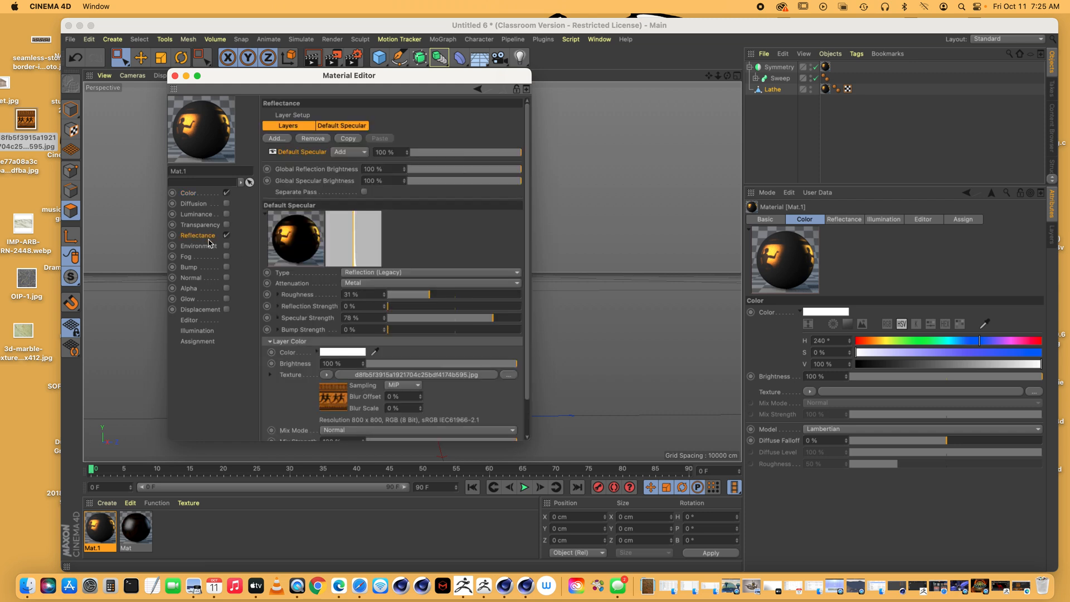
{"action": "left_click", "coordinate": [327, 375]}
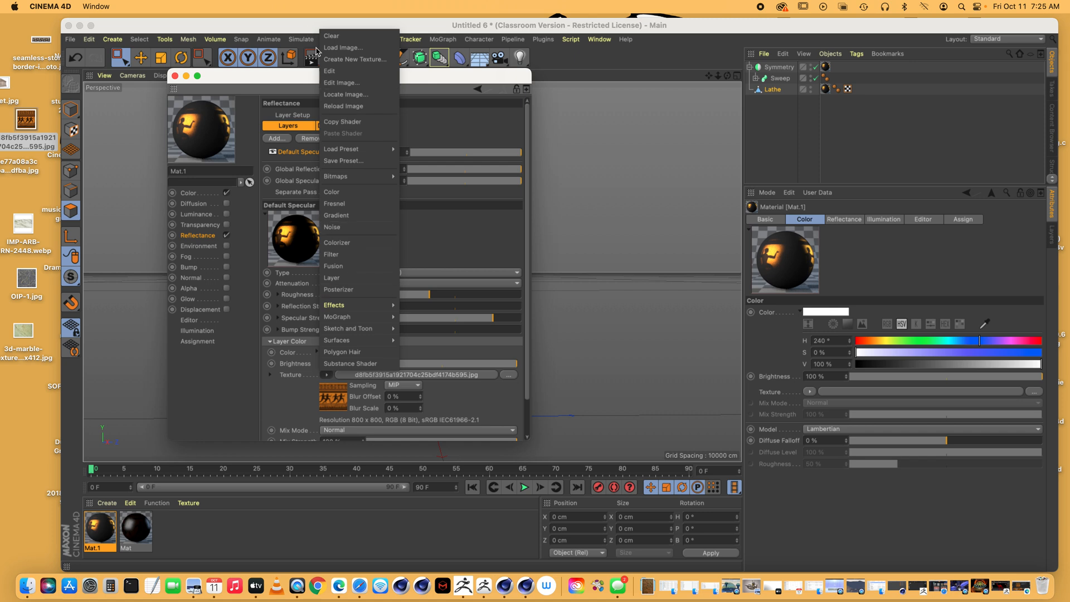
{"action": "left_click", "coordinate": [332, 35]}
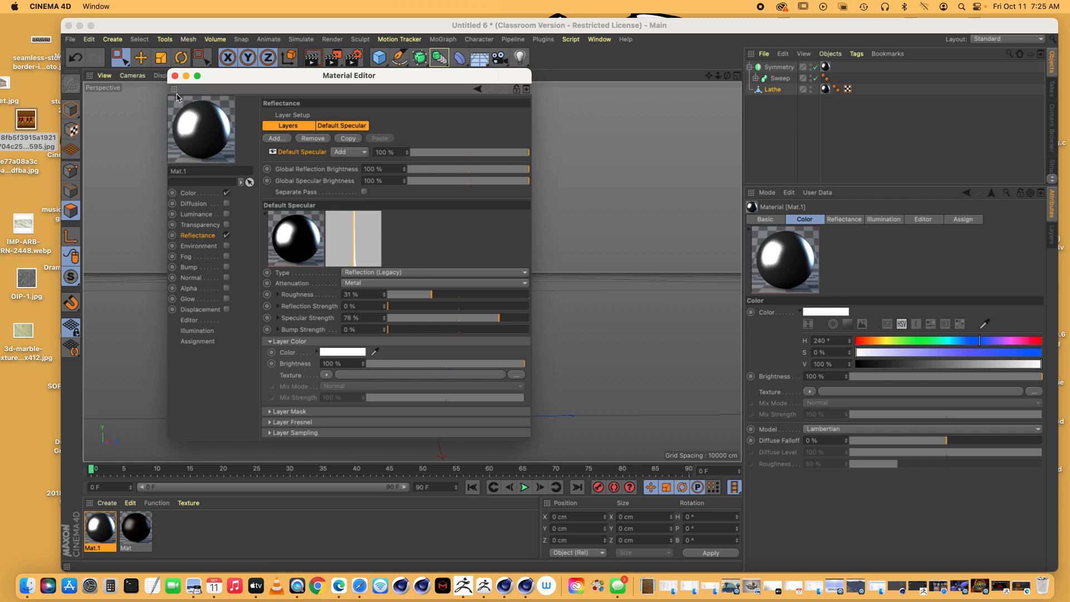
Undo the texture removals in Mat.1, check its Color settings, and close the editor
{"action": "key", "text": "super+z"}
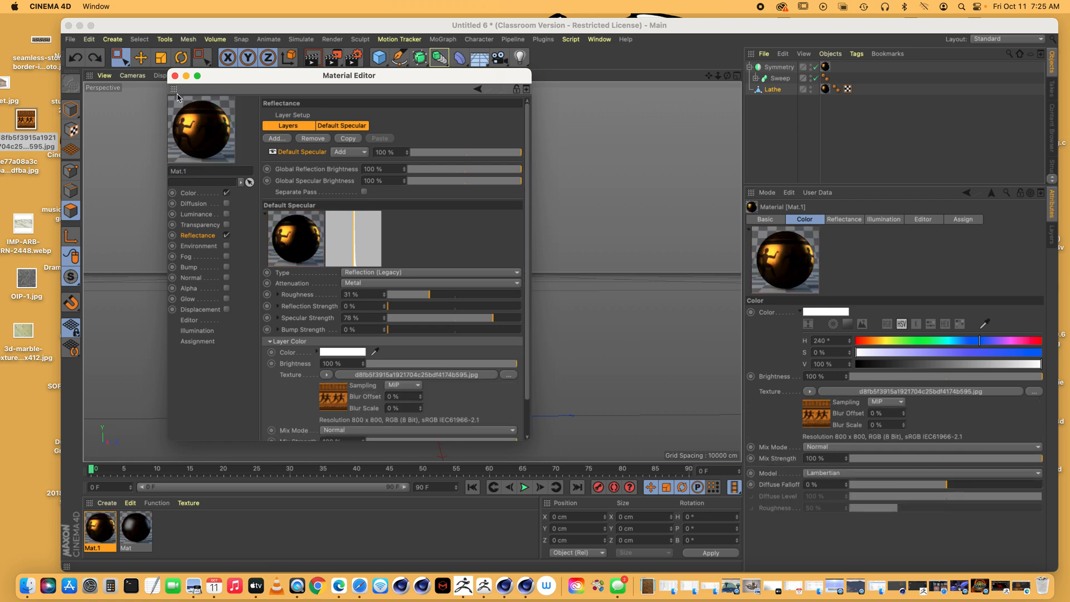
{"action": "left_click", "coordinate": [189, 193]}
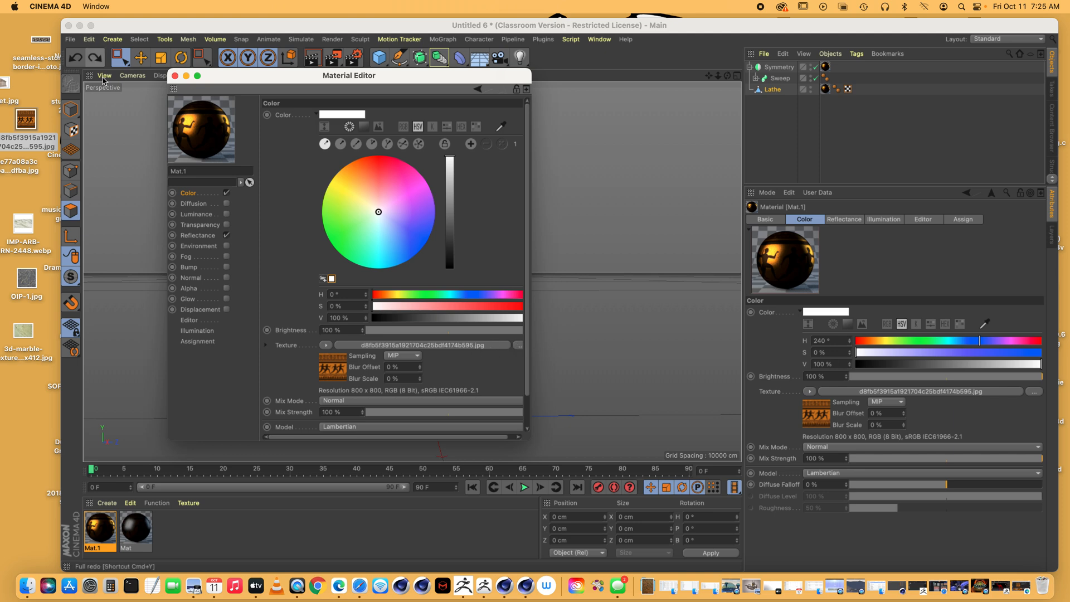
{"action": "left_click", "coordinate": [175, 75]}
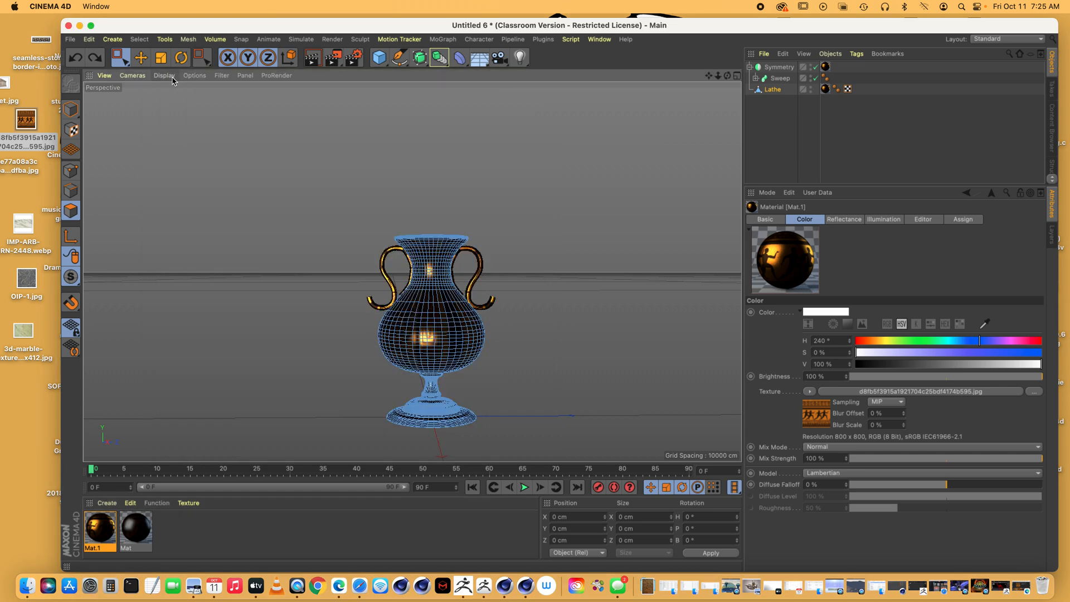
Open the Mat material, clear the image texture from its Color channel, and display its Reflectance settings
{"action": "double_click", "coordinate": [136, 530]}
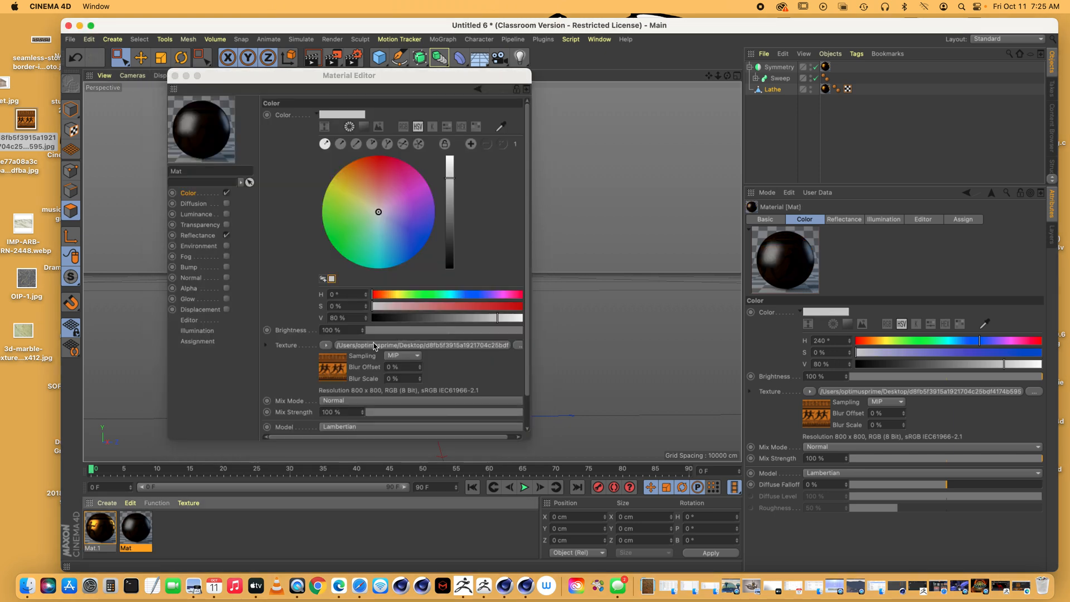
{"action": "left_click", "coordinate": [324, 346]}
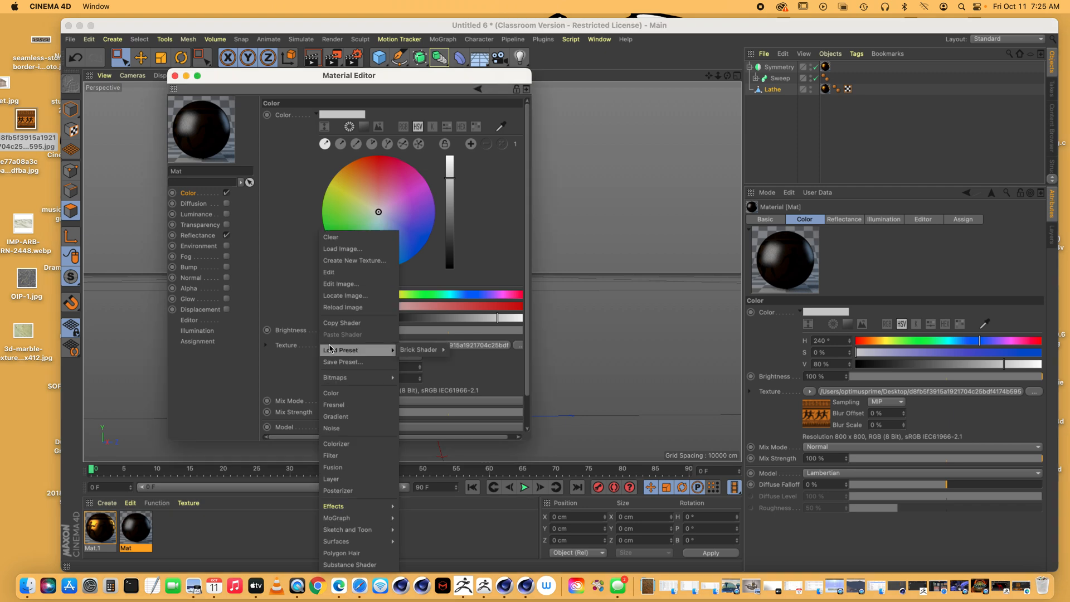
{"action": "left_click", "coordinate": [344, 243]}
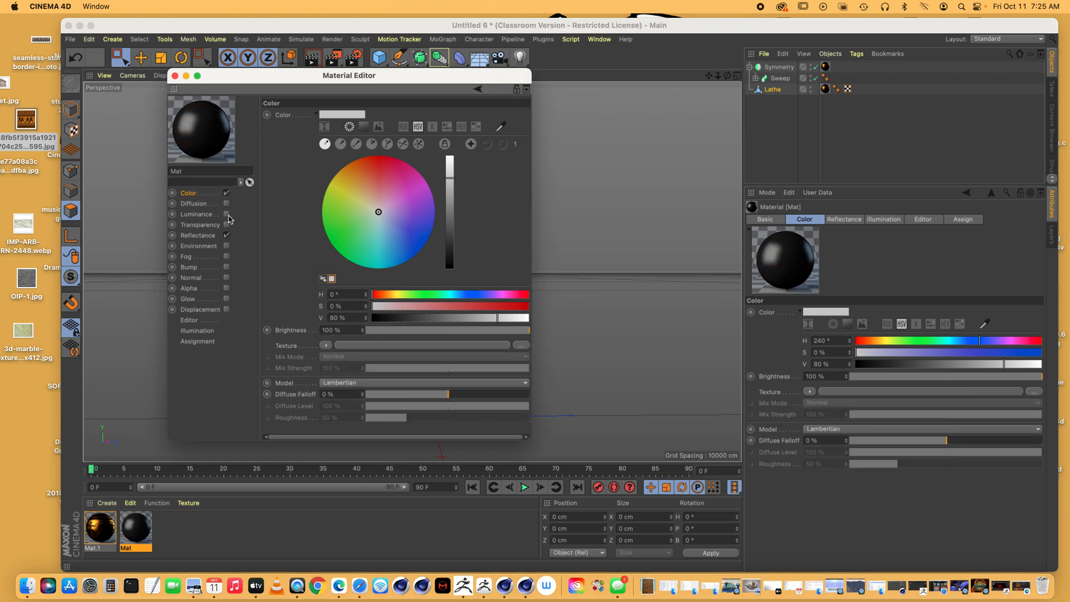
{"action": "left_click", "coordinate": [198, 235]}
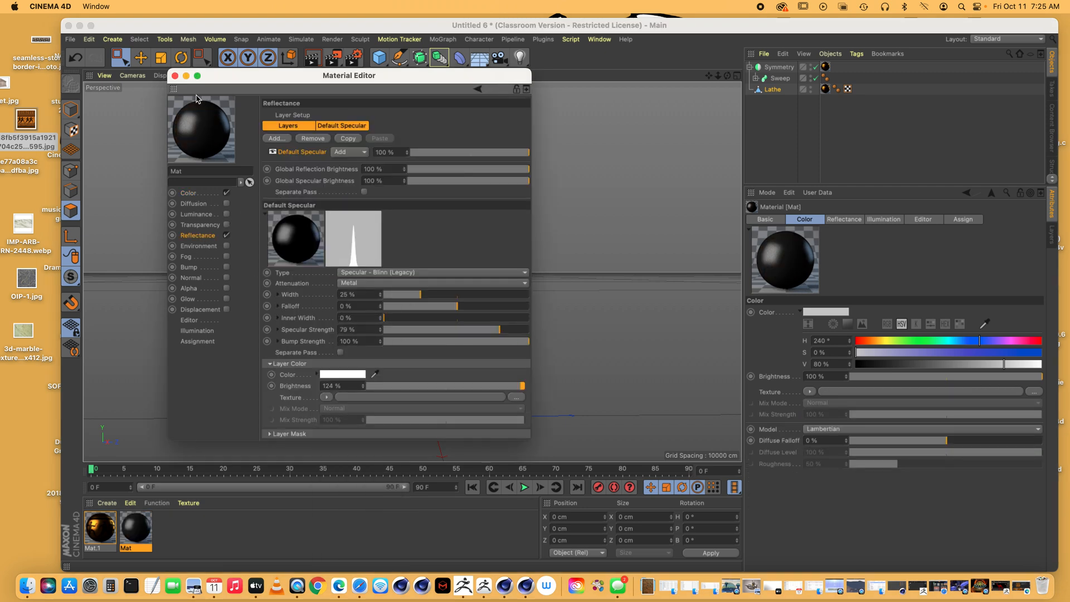
Close the material editor and apply the Mat material to both the Lathe and Symmetry objects
{"action": "left_click", "coordinate": [174, 76]}
{"action": "left_click_drag", "start_coordinate": [138, 529], "coordinate": [830, 89]}
{"action": "left_click_drag", "start_coordinate": [136, 529], "coordinate": [825, 67]}
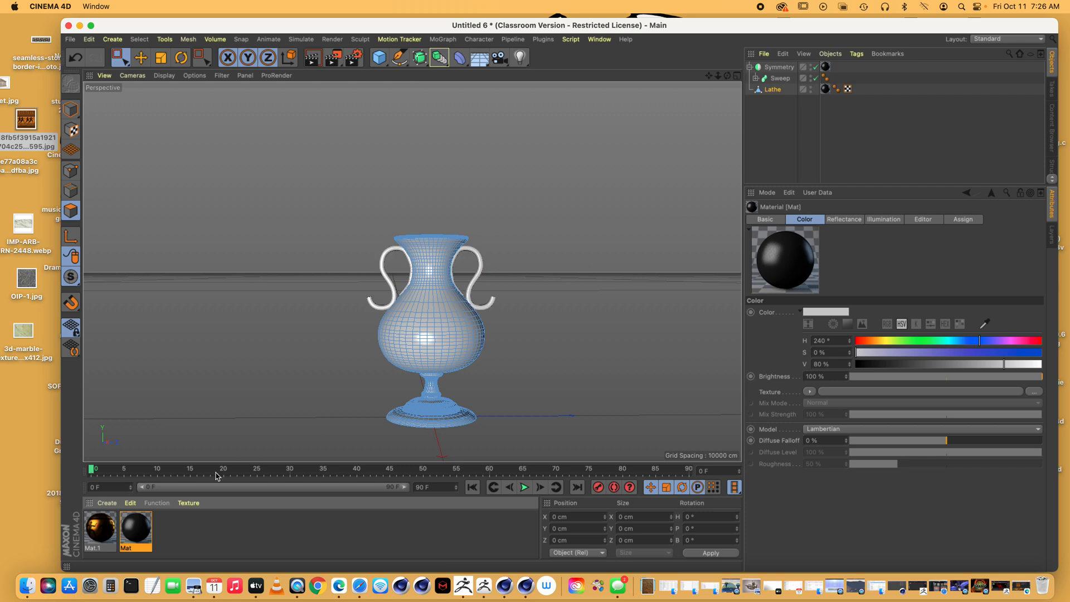
Set the Mat material's color to black with a V value of 0%, and render the view
{"action": "double_click", "coordinate": [136, 527]}
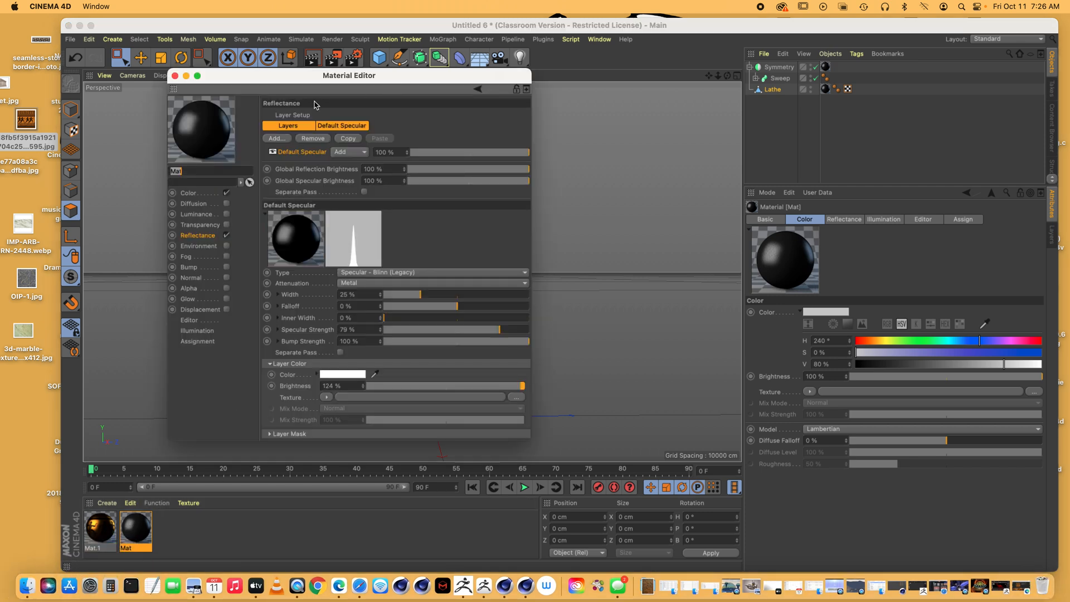
{"action": "left_click", "coordinate": [189, 193]}
{"action": "left_click", "coordinate": [350, 127]}
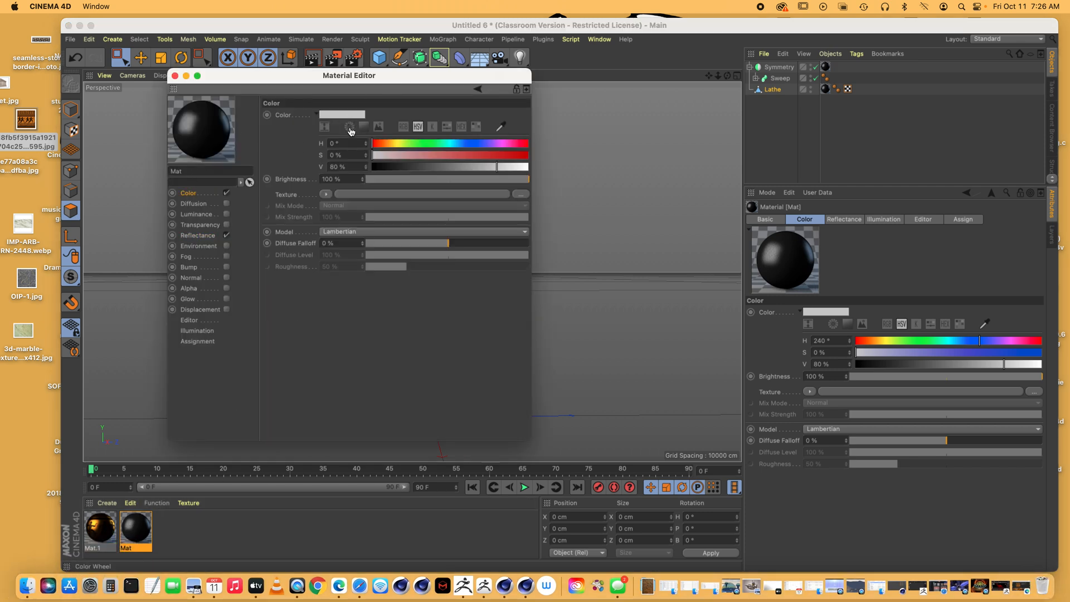
{"action": "left_click", "coordinate": [349, 127]}
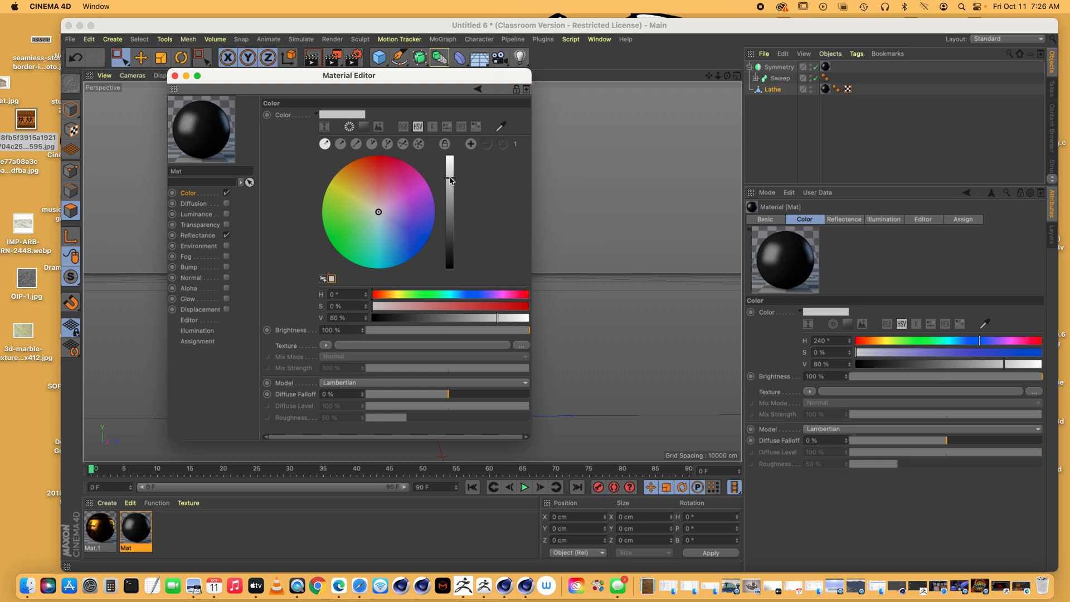
{"action": "left_click_drag", "start_coordinate": [450, 180], "coordinate": [450, 267]}
{"action": "left_click", "coordinate": [175, 76]}
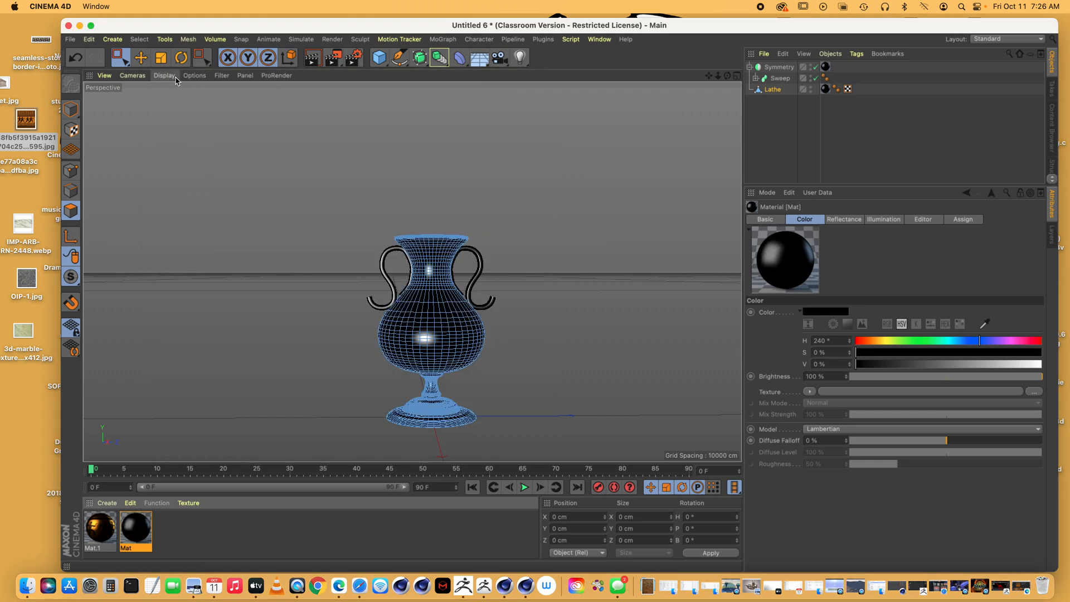
{"action": "left_click", "coordinate": [315, 58]}
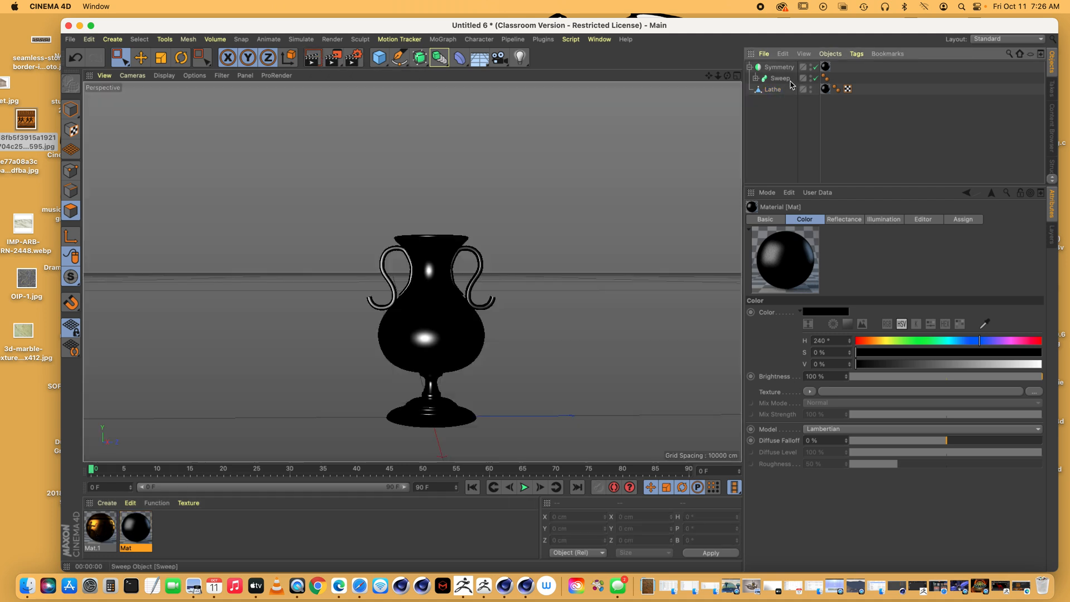
Select the Lathe object and disable the Symmetry and Sweep generators of the handles
{"action": "left_click", "coordinate": [778, 67]}
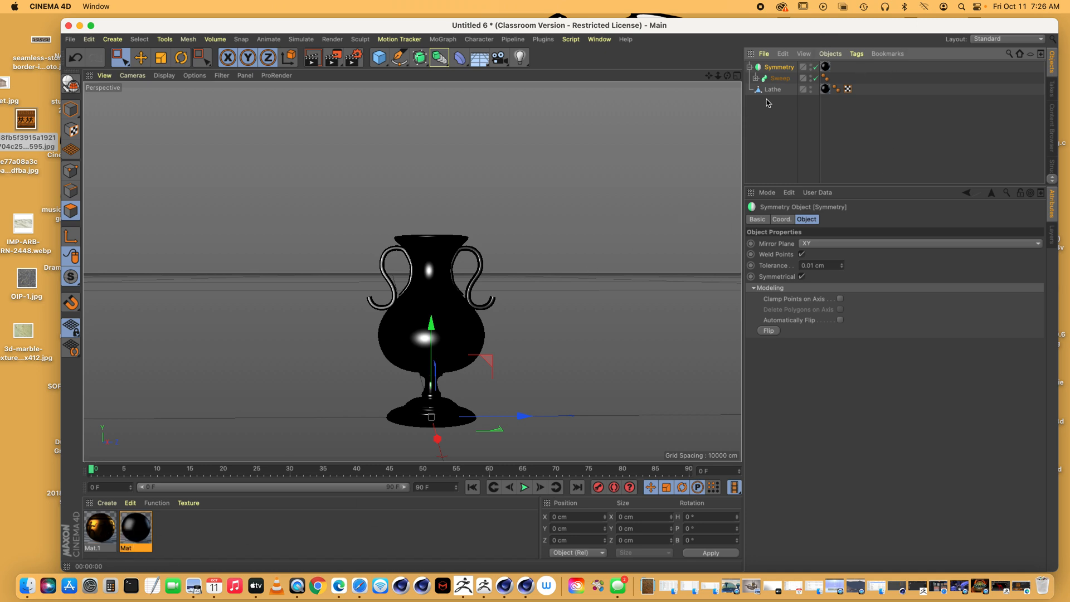
{"action": "left_click", "coordinate": [772, 89]}
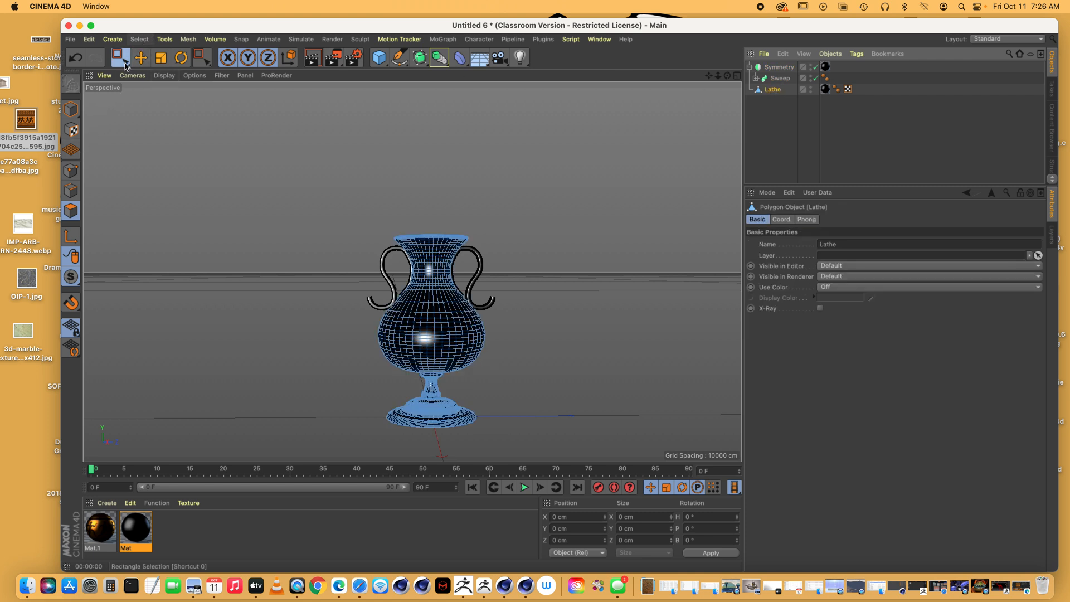
{"action": "left_click", "coordinate": [815, 67]}
{"action": "left_click", "coordinate": [816, 78]}
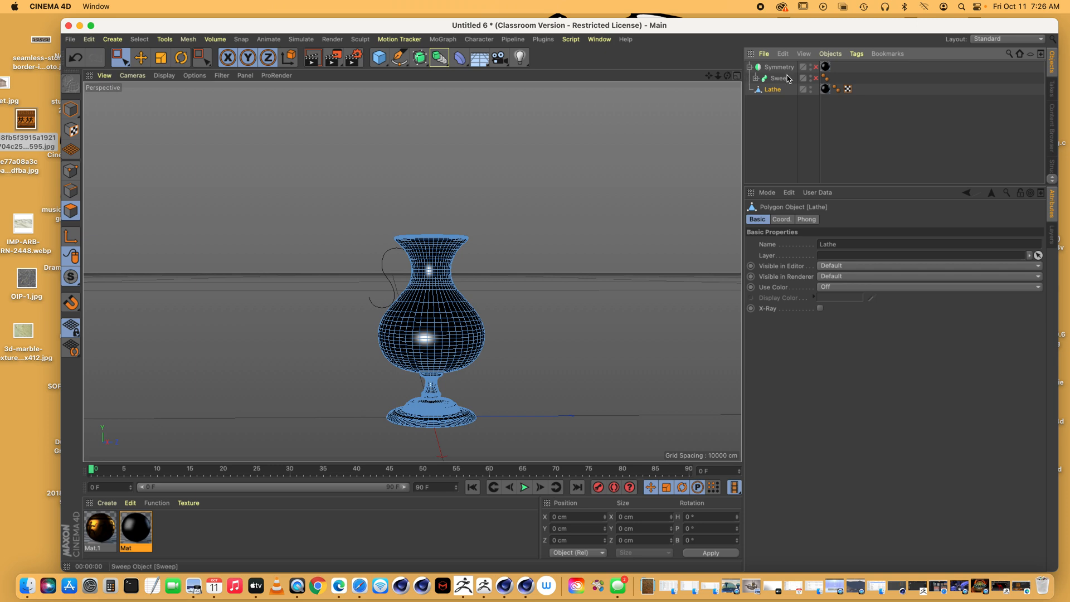
In the Right view, rectangle-select the Lathe's polygons across the wide belly of the vase
{"action": "left_click", "coordinate": [737, 75]}
{"action": "left_click", "coordinate": [407, 272]}
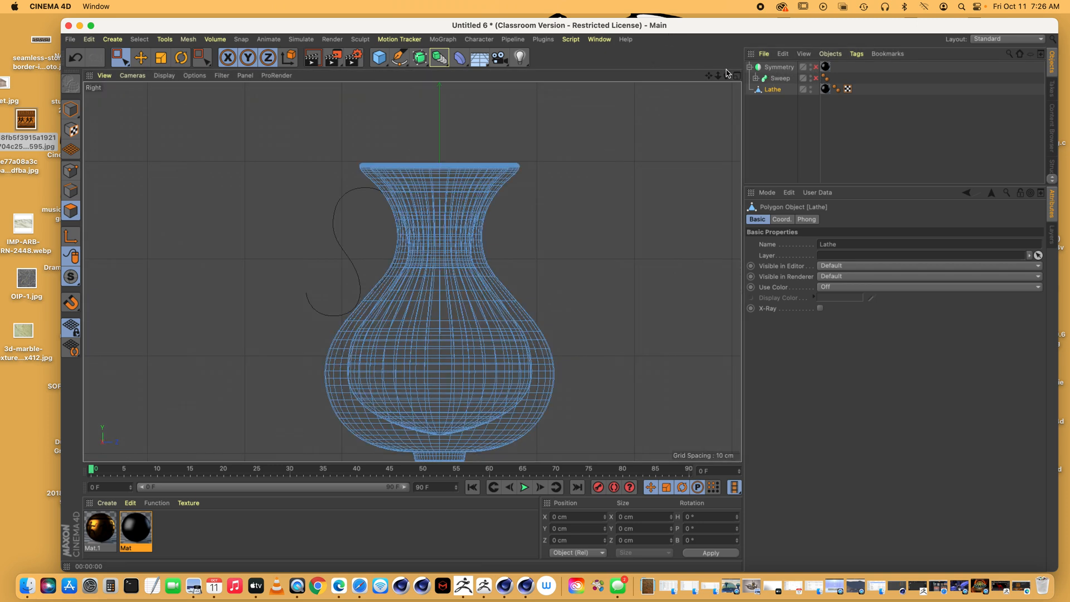
{"action": "left_click_drag", "start_coordinate": [708, 76], "coordinate": [623, 59]}
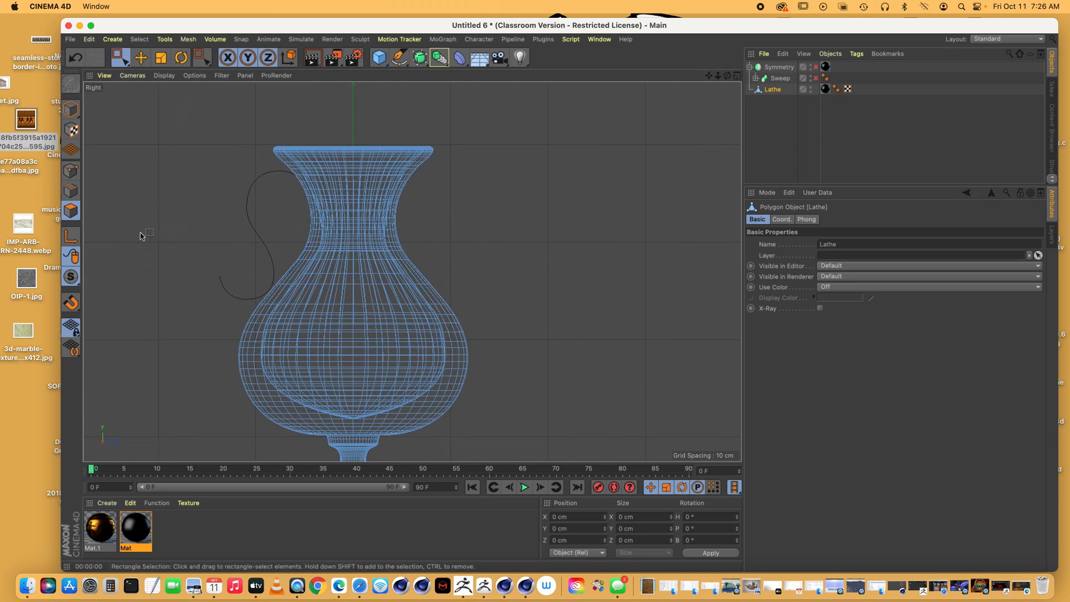
{"action": "left_click_drag", "start_coordinate": [183, 266], "coordinate": [532, 407]}
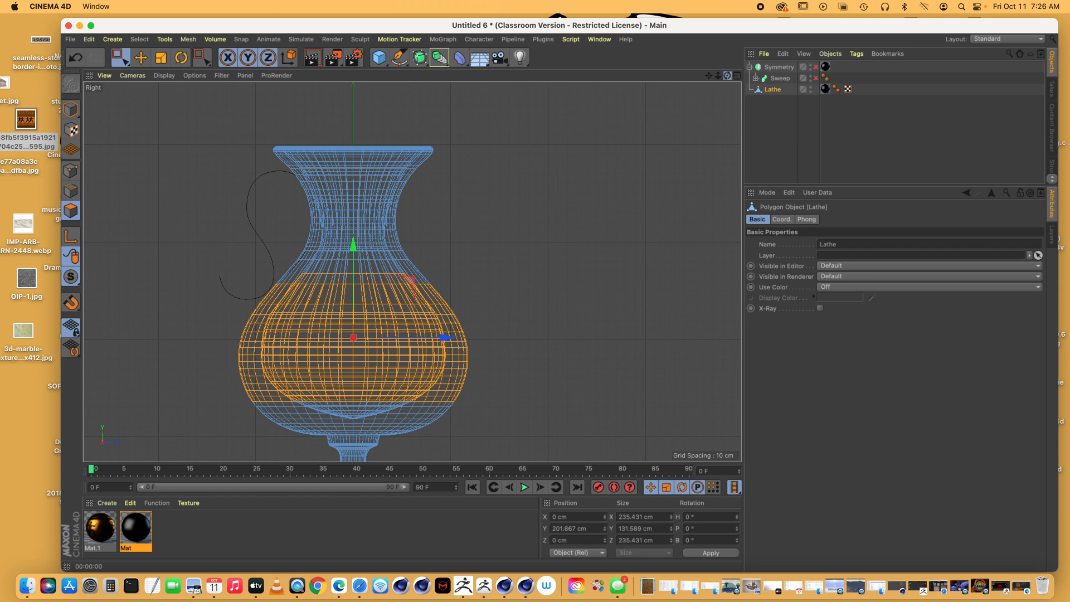
Store the selected belly polygons as a polygon selection tag named "greek"
{"action": "left_click", "coordinate": [736, 77]}
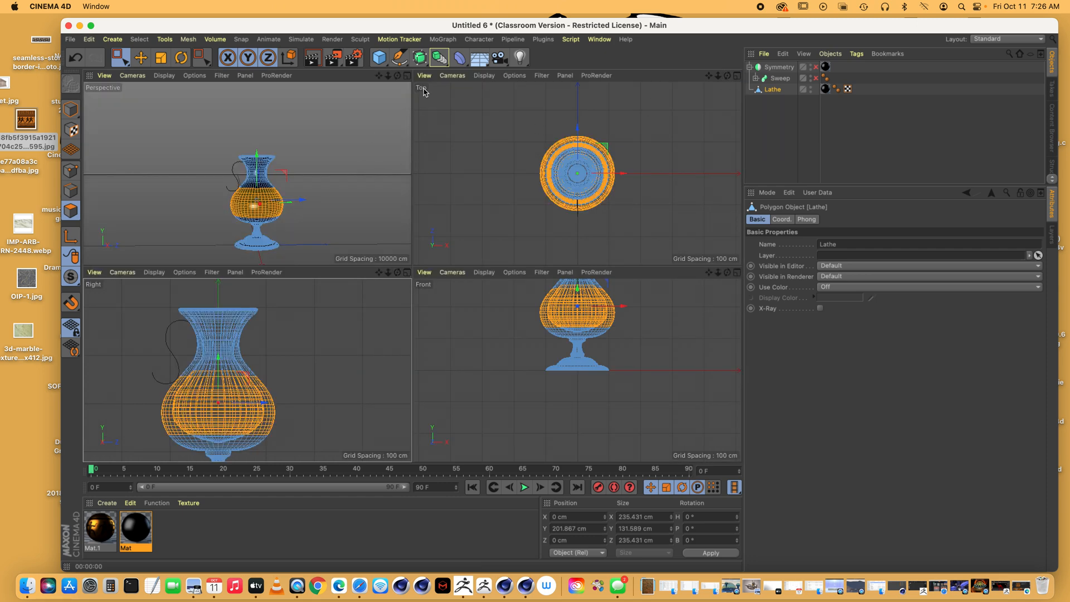
{"action": "left_click", "coordinate": [139, 39]}
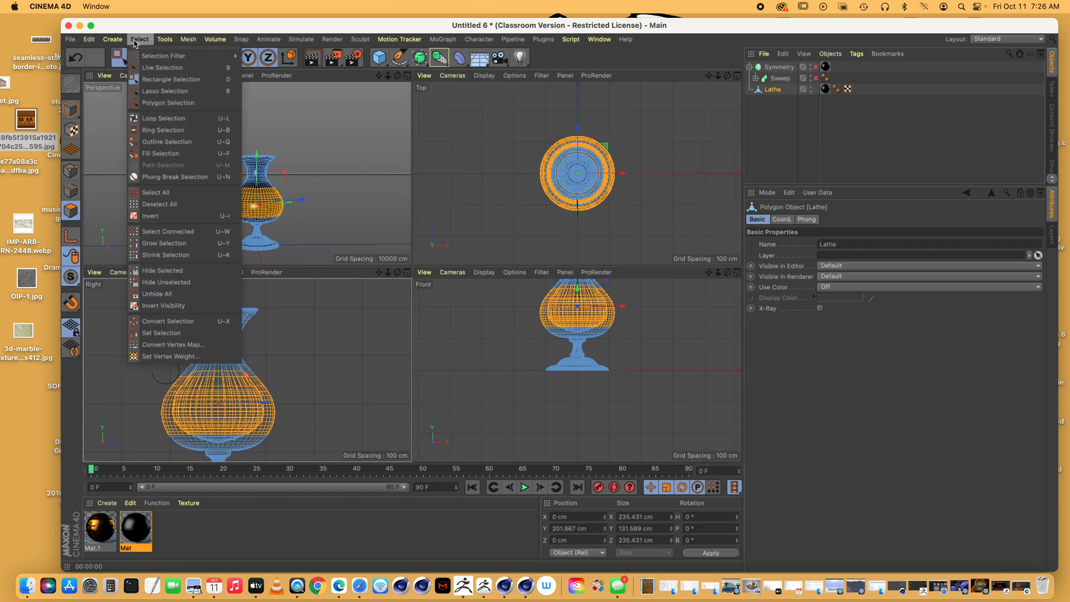
{"action": "left_click", "coordinate": [167, 332]}
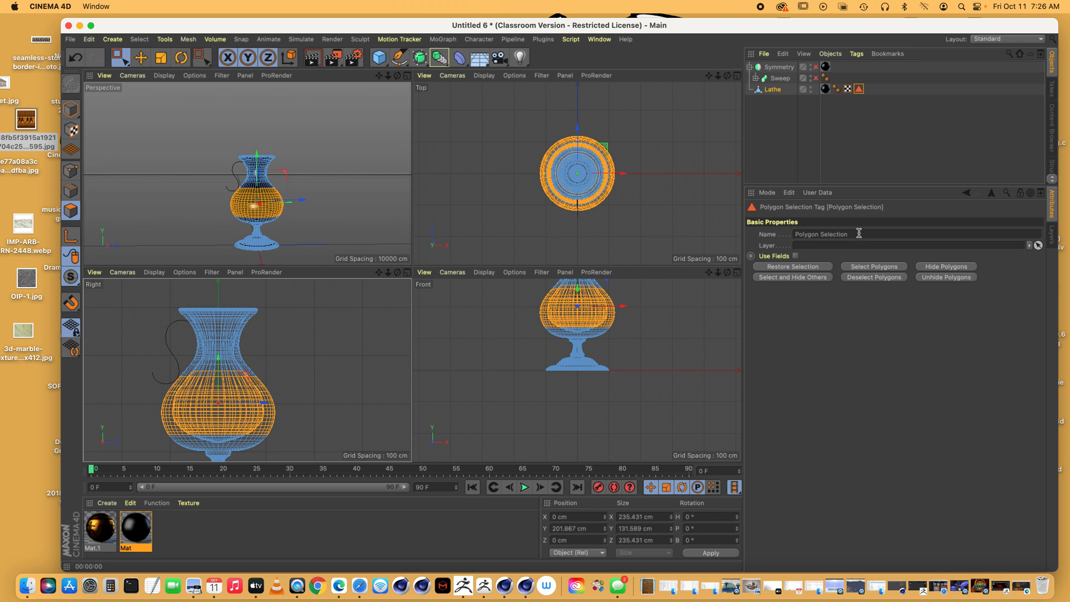
{"action": "left_click_drag", "start_coordinate": [857, 233], "coordinate": [745, 233]}
{"action": "type", "text": "gr"}
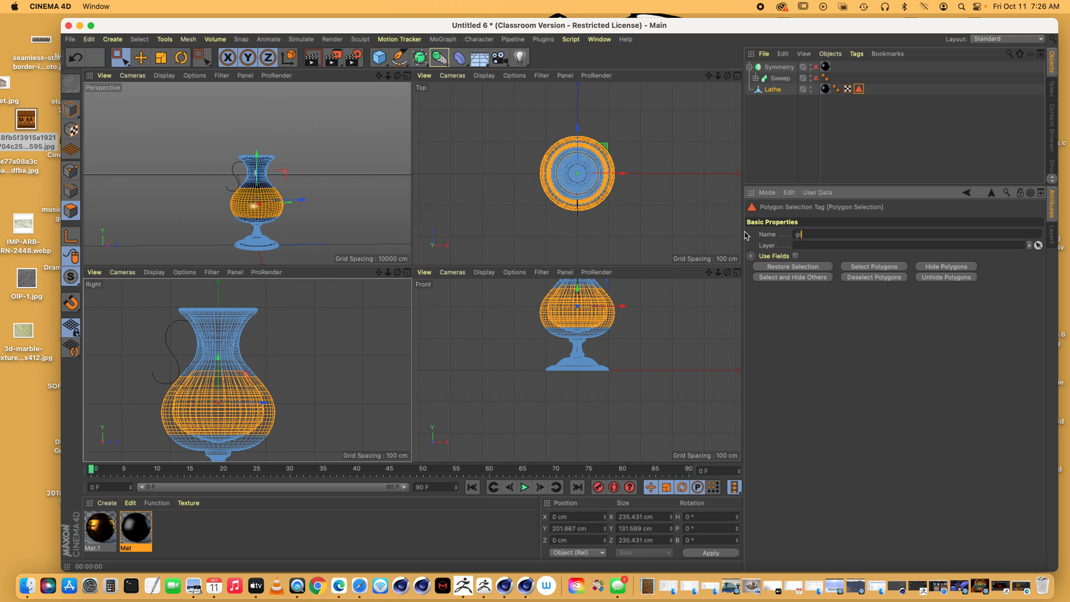
{"action": "key", "text": "Return"}
Apply Mat.1 to the Lathe restricted to the "greek" selection, and return to Model mode in the Perspective view
{"action": "left_click_drag", "start_coordinate": [96, 533], "coordinate": [773, 95]}
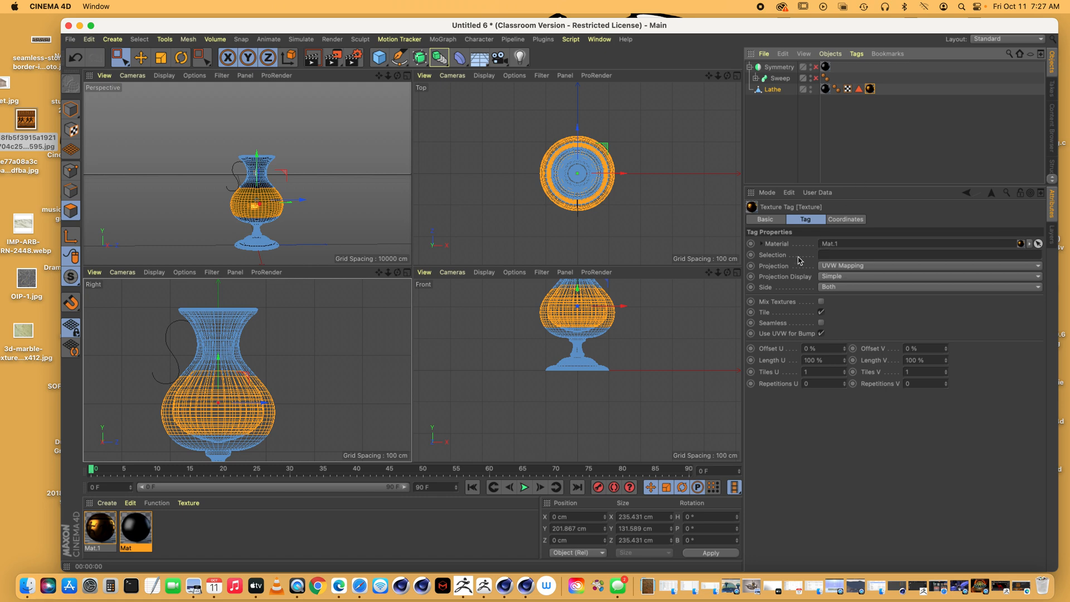
{"action": "left_click", "coordinate": [819, 256]}
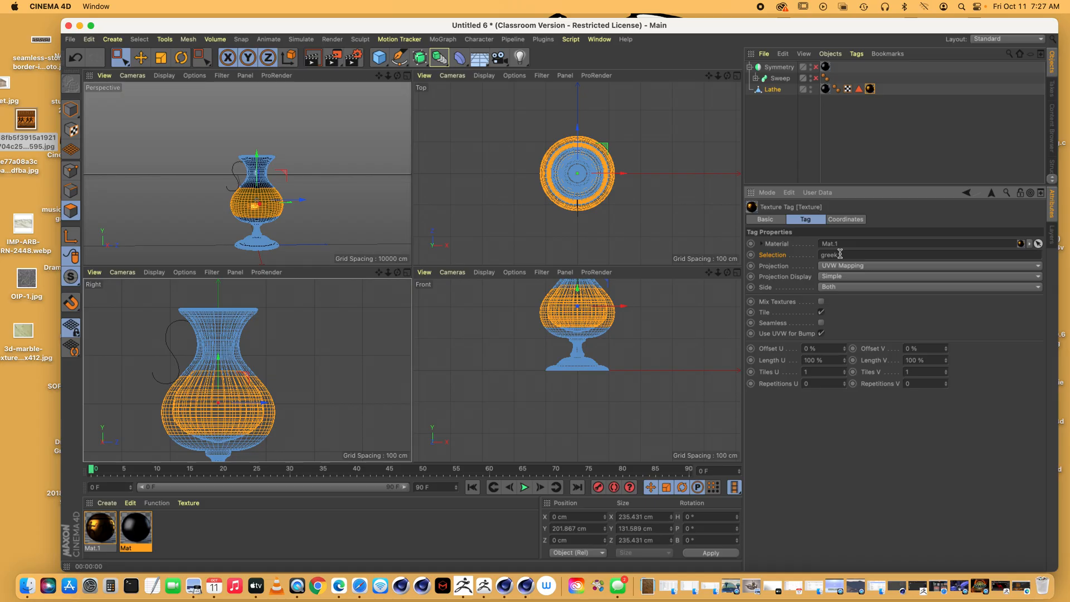
{"action": "left_click", "coordinate": [406, 75]}
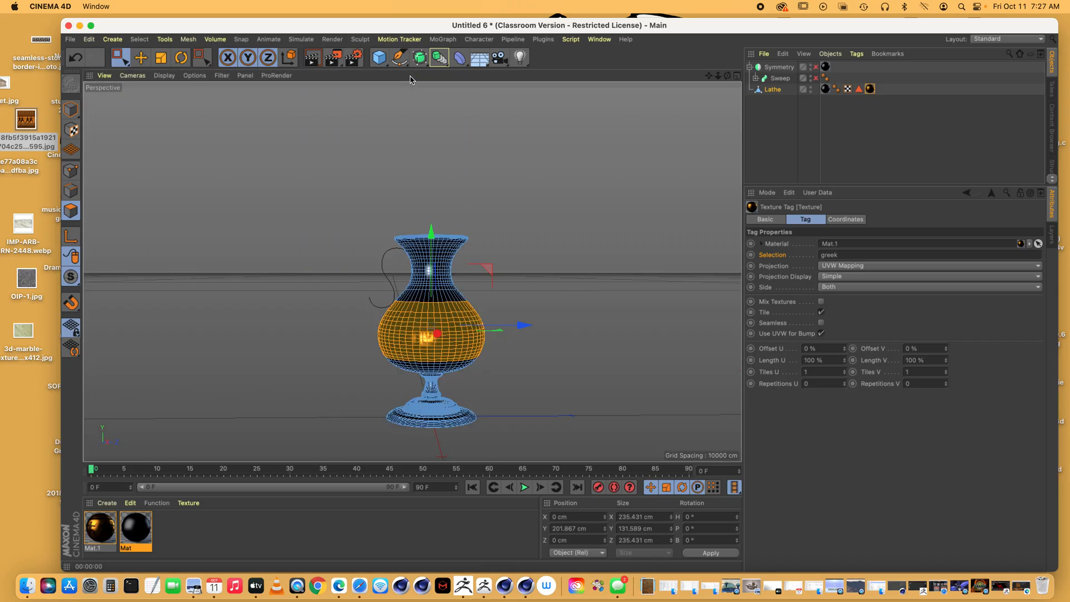
{"action": "left_click", "coordinate": [71, 109]}
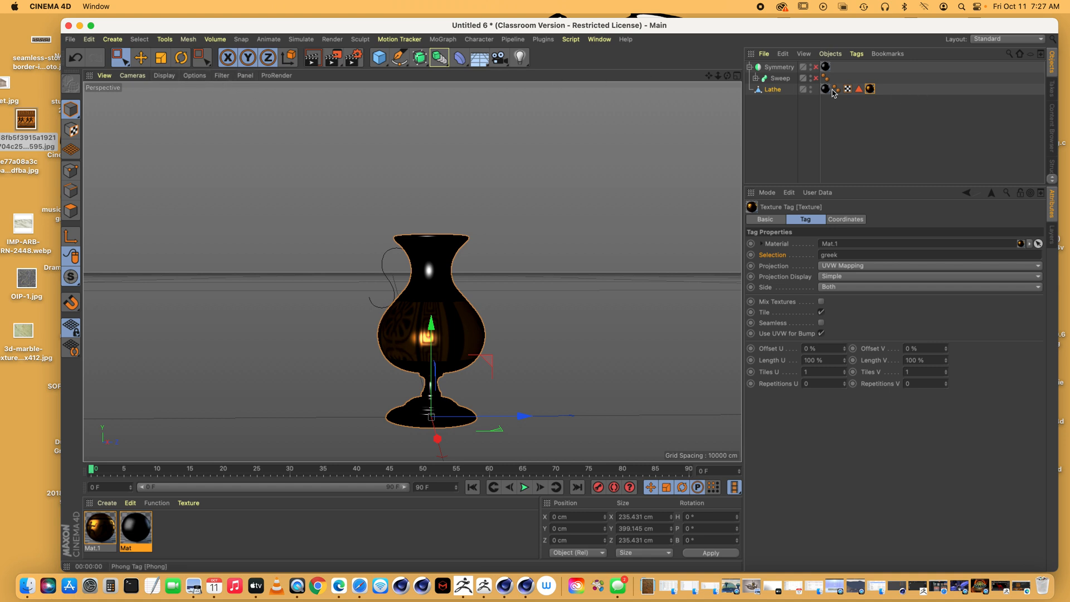
Add a Sky object to the scene
{"action": "left_click", "coordinate": [165, 75]}
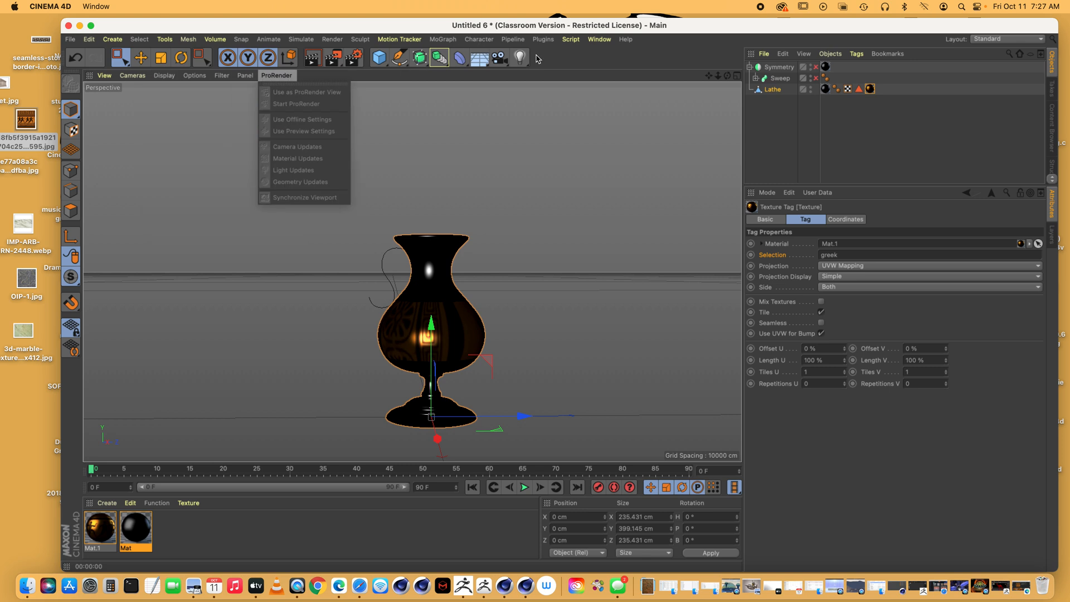
{"action": "left_click", "coordinate": [524, 58]}
{"action": "left_click", "coordinate": [520, 60]}
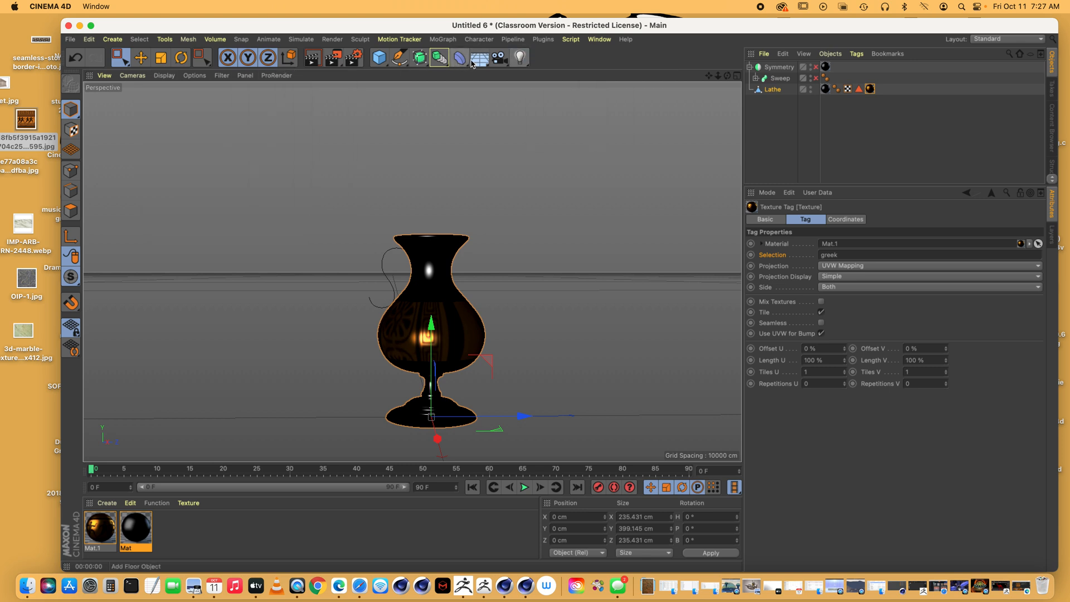
{"action": "left_click", "coordinate": [479, 58]}
{"action": "left_click", "coordinate": [519, 92]}
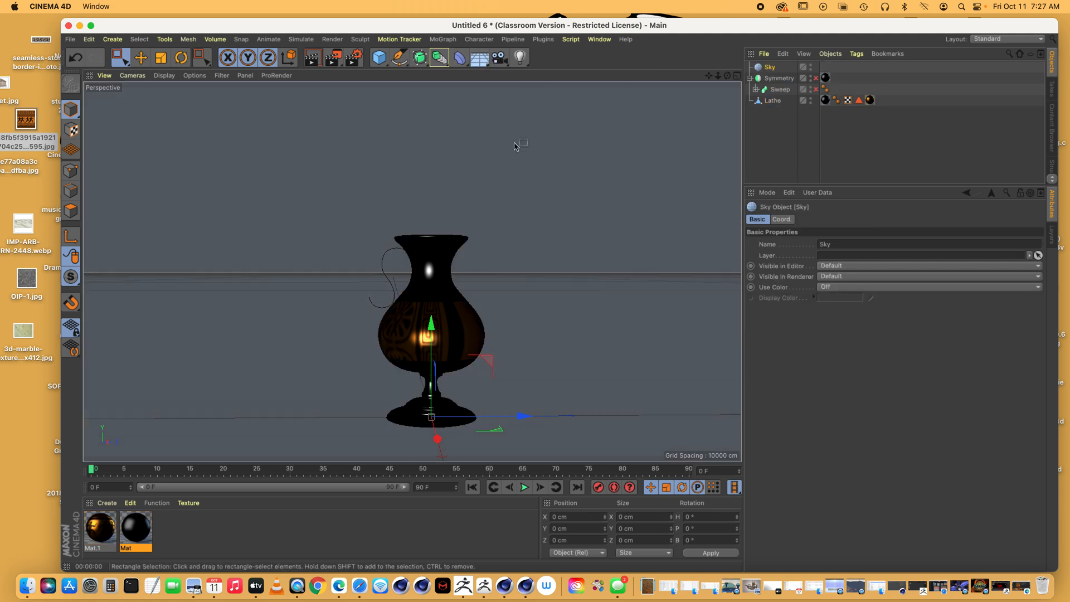
Load the Prime basic material preset Sky 001, apply it to the Sky object, and render the view
{"action": "left_click", "coordinate": [107, 503]}
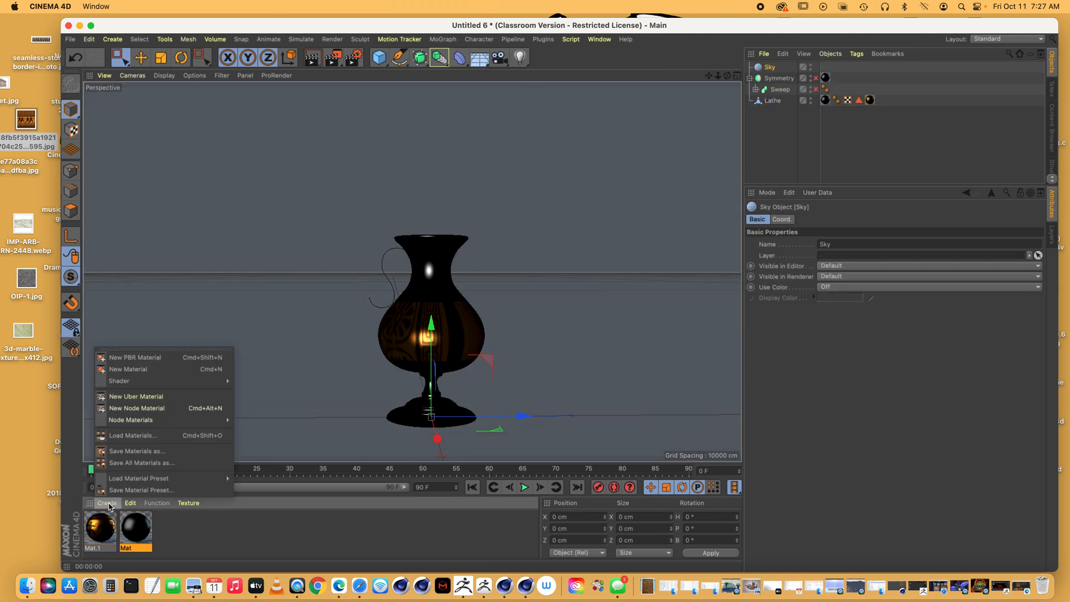
{"action": "mouse_move", "coordinate": [145, 478]}
{"action": "mouse_move", "coordinate": [248, 489]}
{"action": "mouse_move", "coordinate": [294, 490]}
{"action": "mouse_move", "coordinate": [329, 499]}
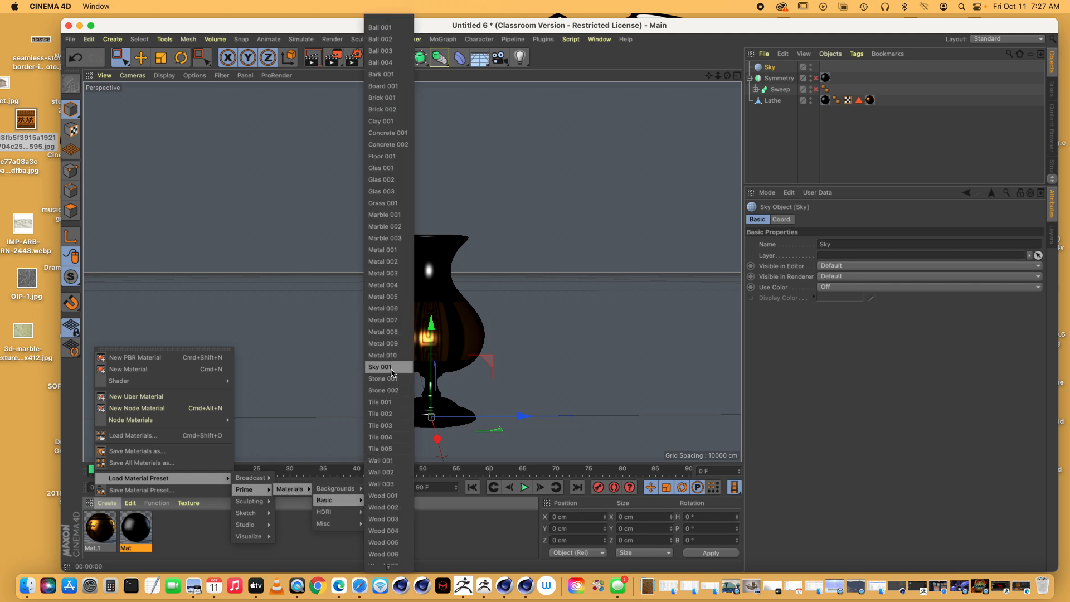
{"action": "left_click", "coordinate": [393, 372]}
{"action": "left_click_drag", "start_coordinate": [104, 534], "coordinate": [770, 68]}
{"action": "left_click", "coordinate": [312, 57]}
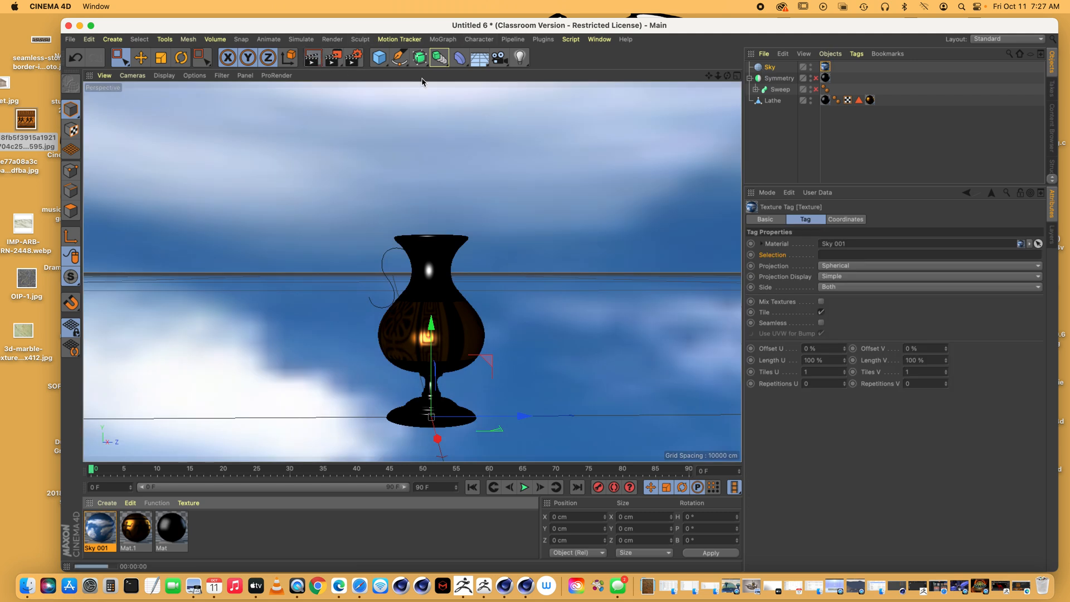
Set the projection of the Lathe's Mat.1 texture tag to Cylindrical and check the vase from another side
{"action": "left_click_drag", "start_coordinate": [717, 76], "coordinate": [753, 113]}
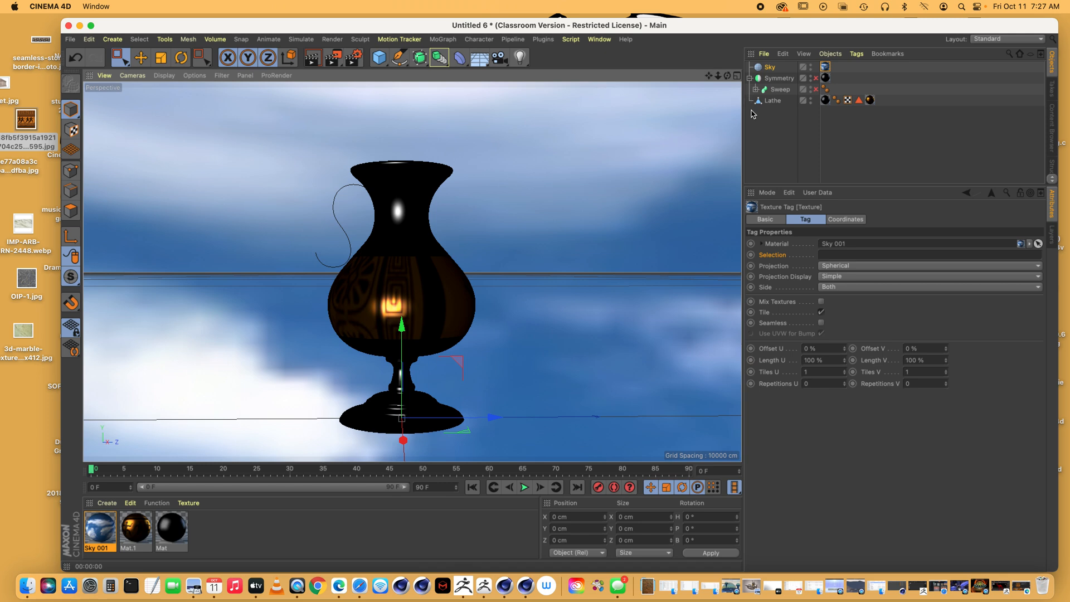
{"action": "left_click", "coordinate": [869, 100]}
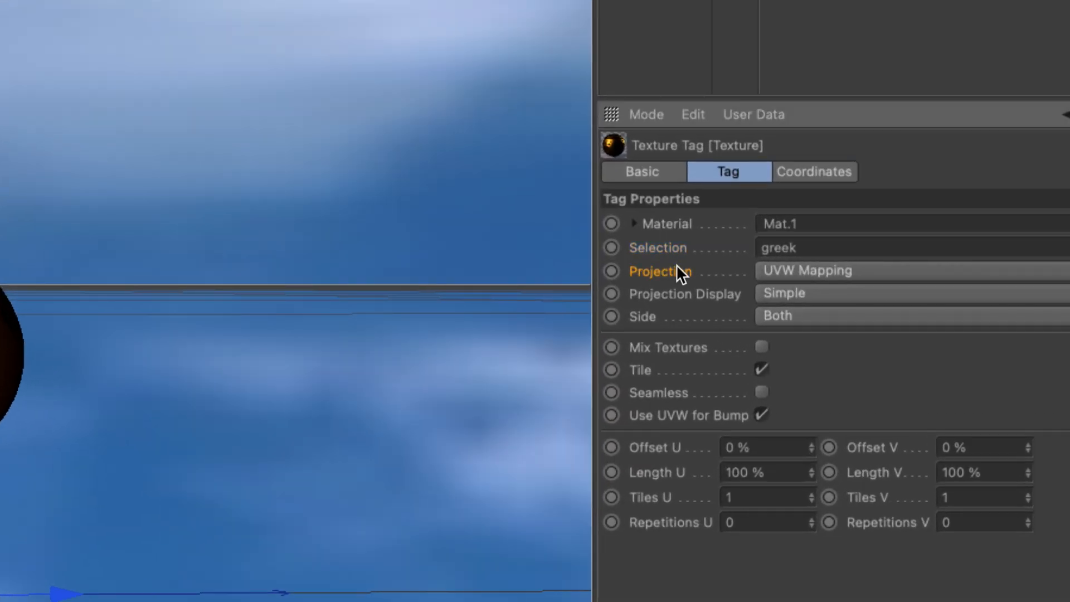
{"action": "left_click", "coordinate": [869, 264]}
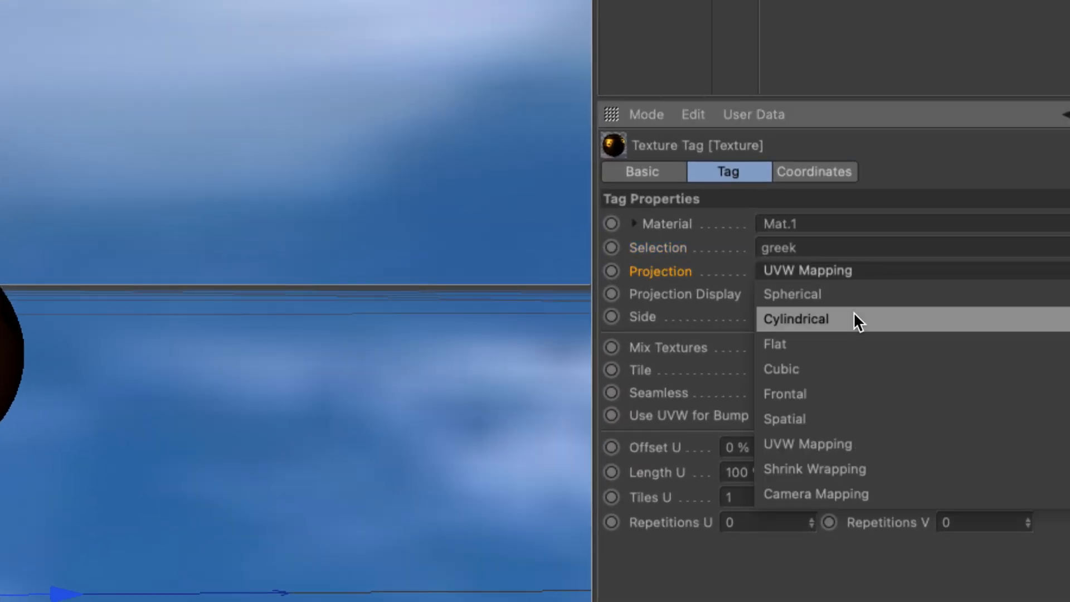
{"action": "key", "text": "Escape"}
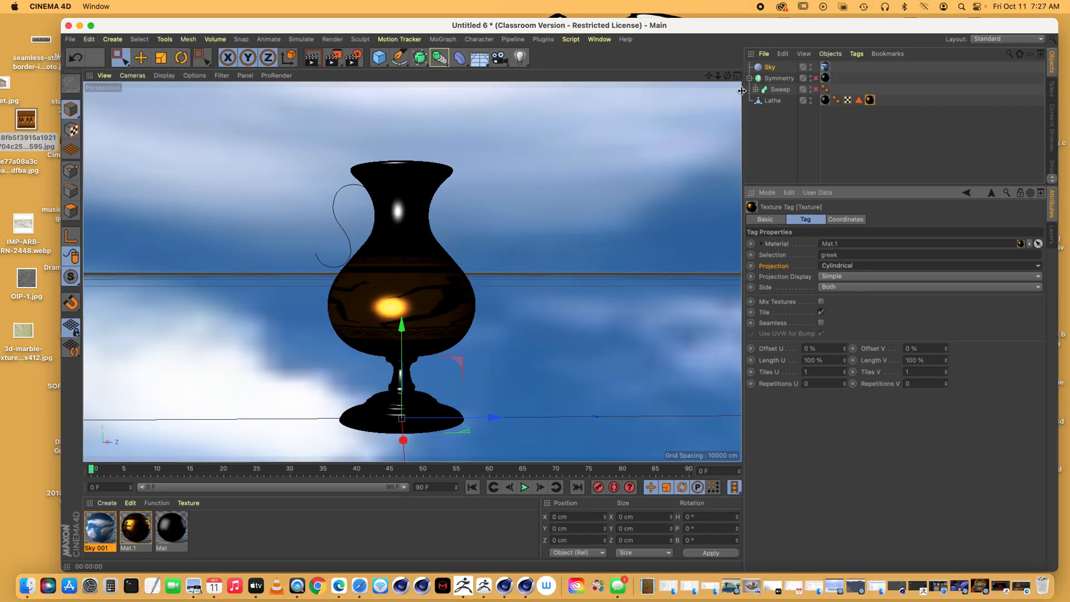
{"action": "left_click_drag", "start_coordinate": [727, 76], "coordinate": [627, 80]}
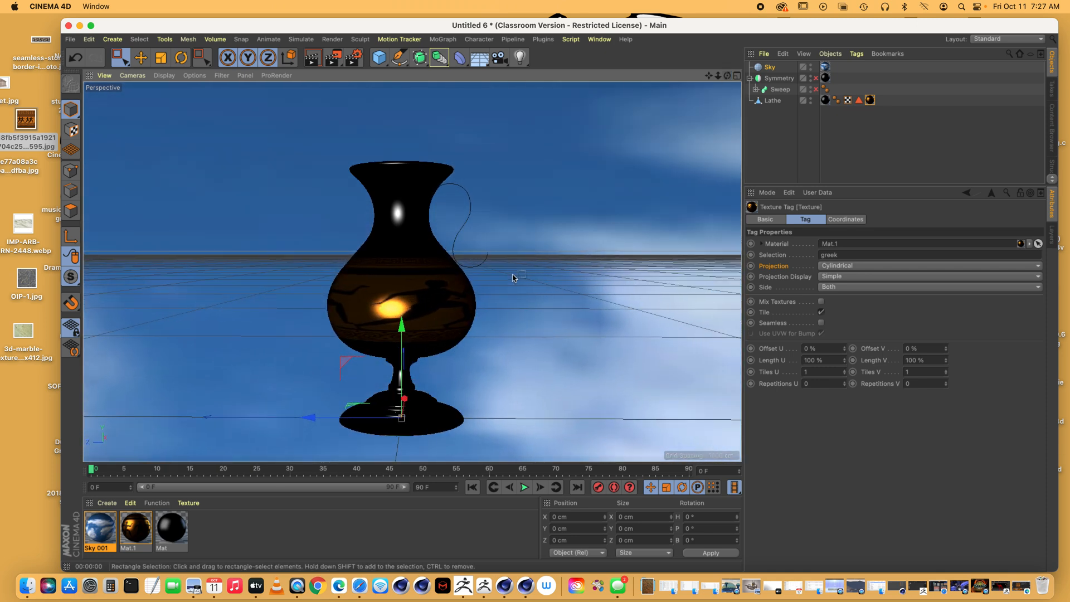
Turn off the Reflectance channel of the Mat.1 material and check the pattern around the vase
{"action": "double_click", "coordinate": [136, 528]}
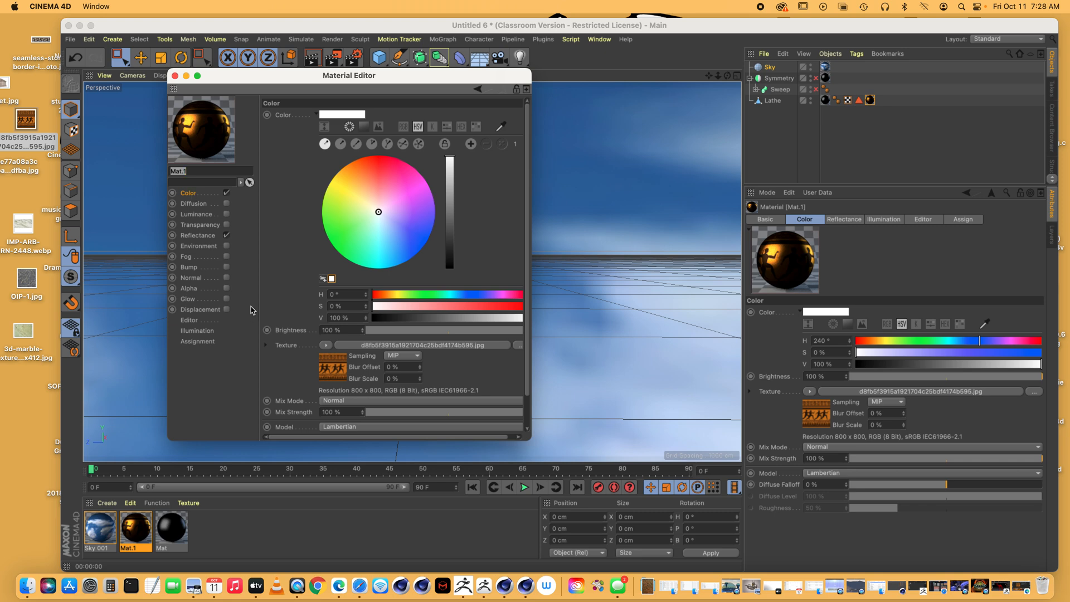
{"action": "left_click", "coordinate": [226, 235]}
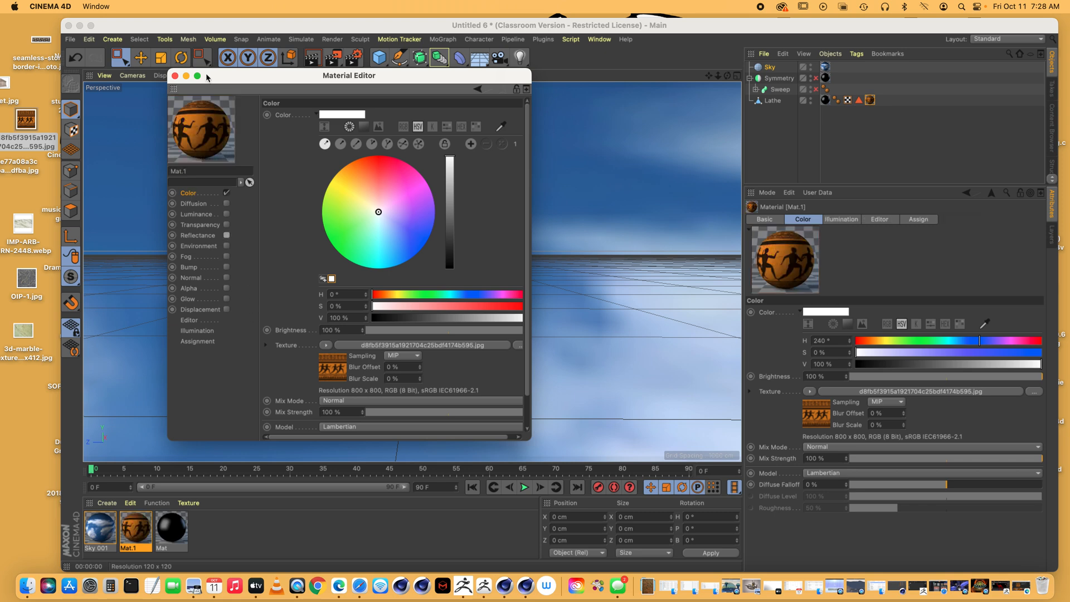
{"action": "left_click", "coordinate": [175, 75]}
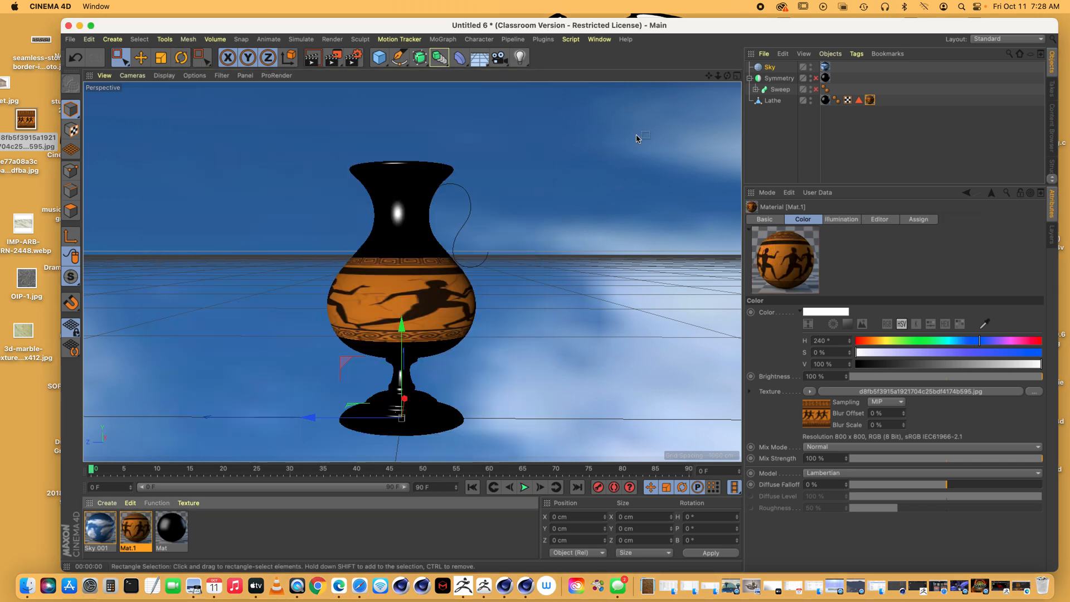
{"action": "left_click_drag", "start_coordinate": [727, 75], "coordinate": [660, 75]}
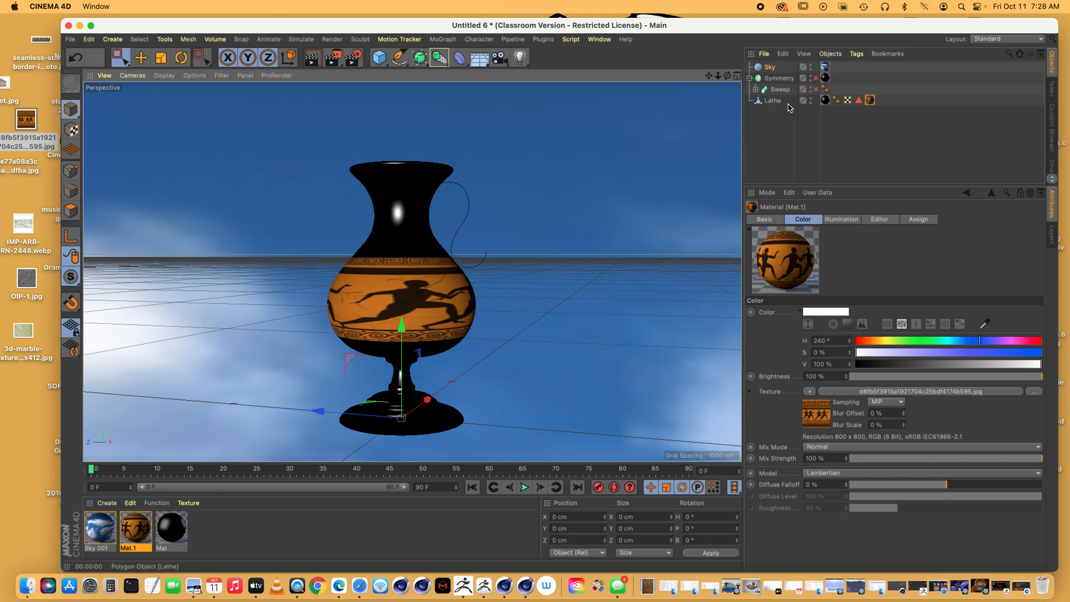
Enable the Symmetry and Sweep generators and view the vase with both handles from another side
{"action": "left_click", "coordinate": [815, 78]}
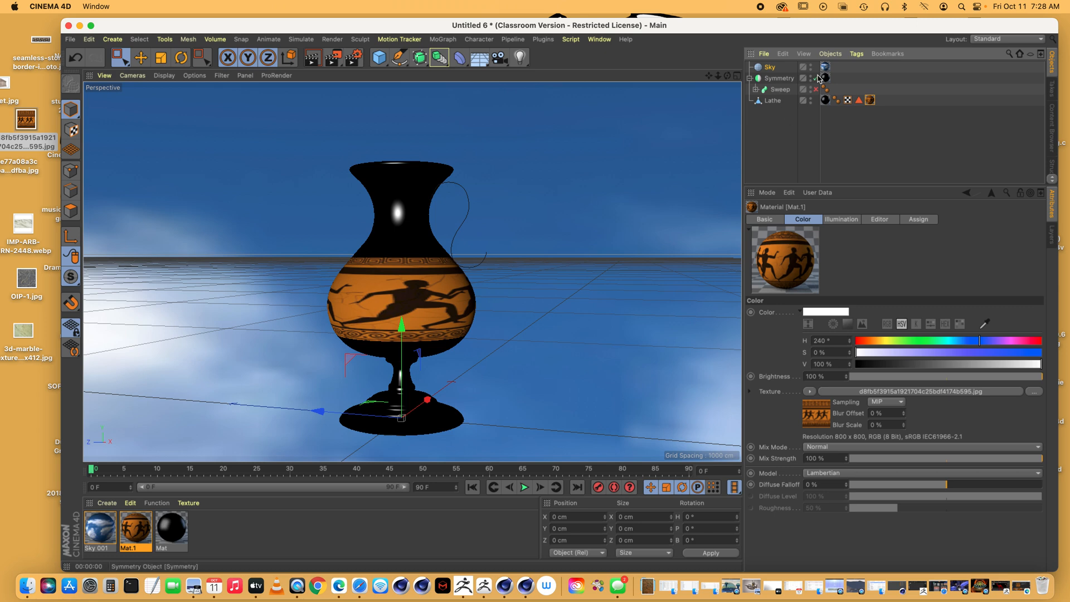
{"action": "left_click", "coordinate": [815, 90]}
{"action": "left_click_drag", "start_coordinate": [728, 76], "coordinate": [709, 42]}
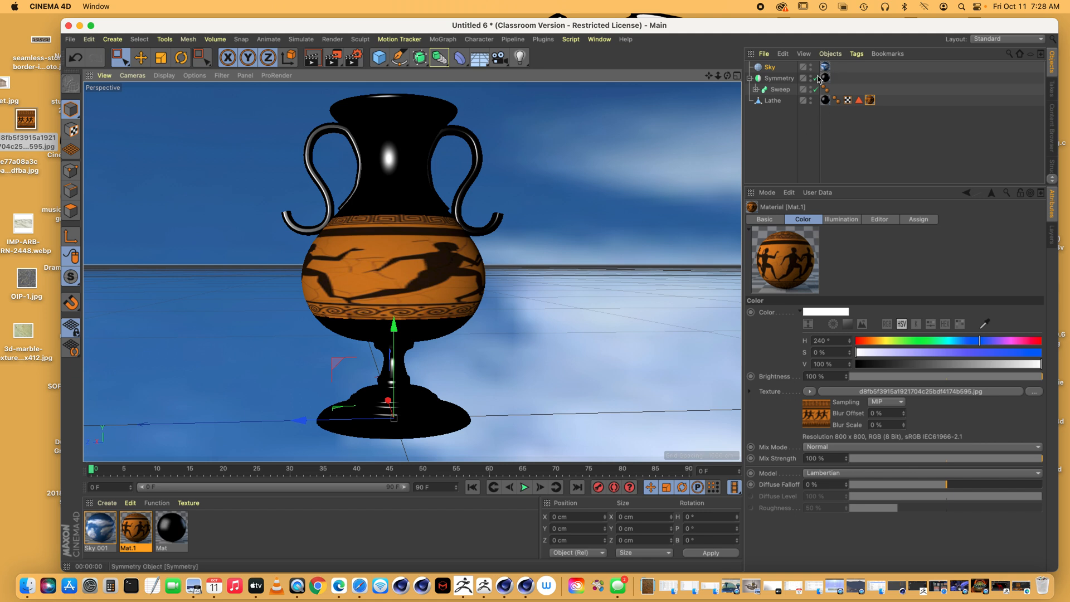
Try moving the Spline inside the Sweep about 31.7 cm along Z to shift the handles, and undo the move
{"action": "left_click", "coordinate": [752, 88]}
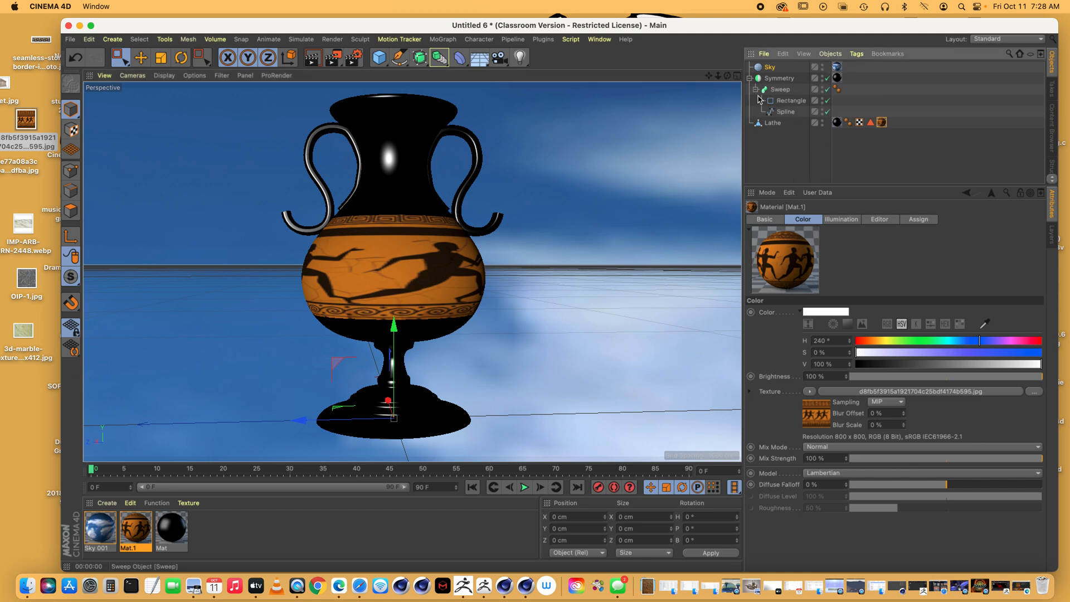
{"action": "left_click", "coordinate": [786, 112]}
{"action": "key", "text": "e"}
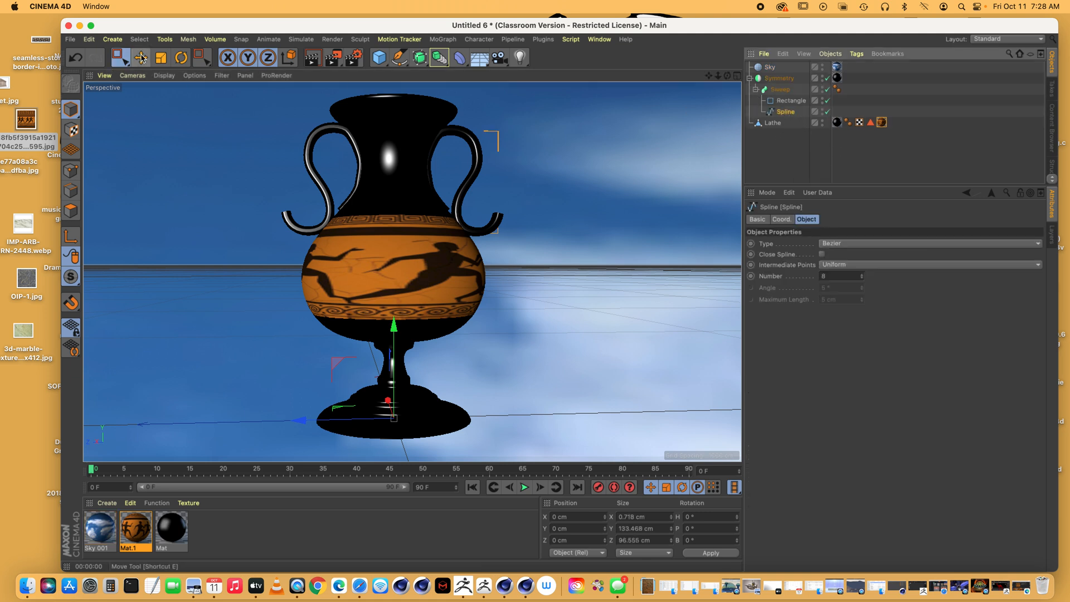
{"action": "left_click_drag", "start_coordinate": [299, 420], "coordinate": [273, 420]}
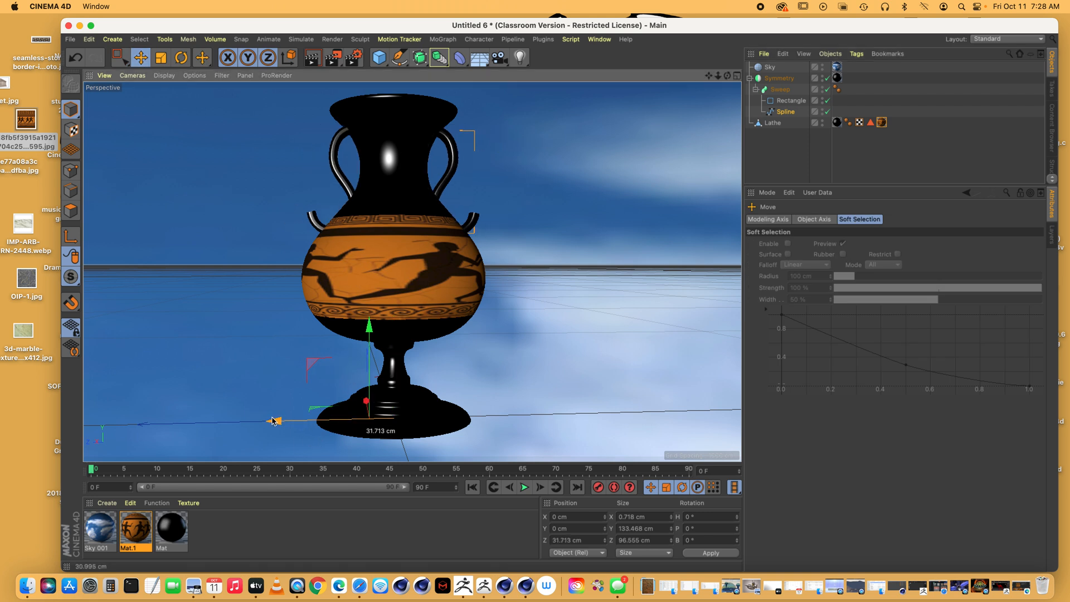
{"action": "key", "text": "super+z"}
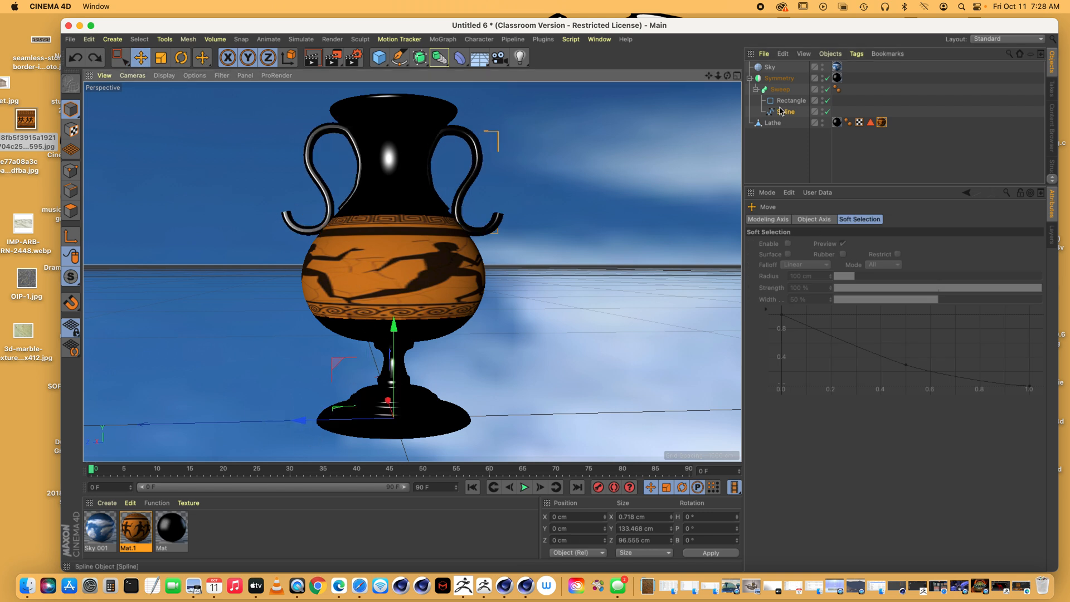
Create a new empty project
{"action": "left_click", "coordinate": [772, 123]}
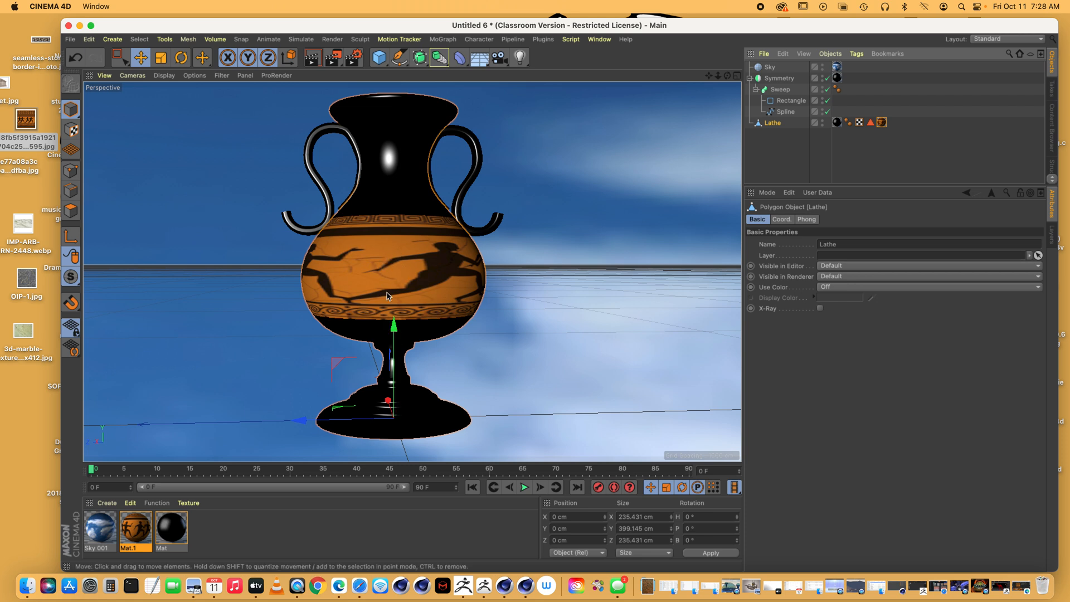
{"action": "left_click", "coordinate": [71, 39]}
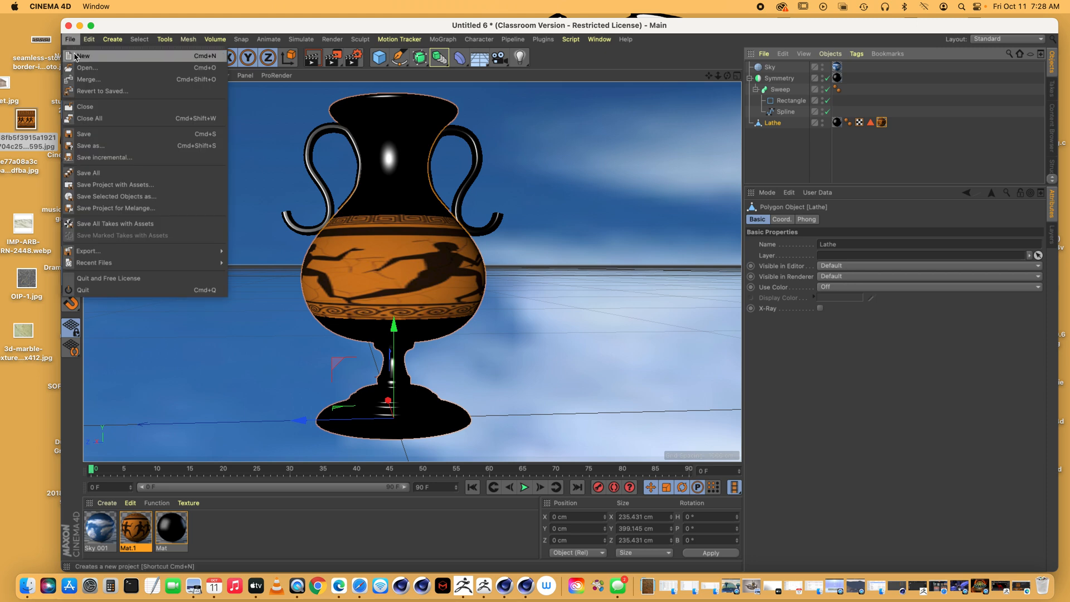
{"action": "left_click", "coordinate": [78, 56]}
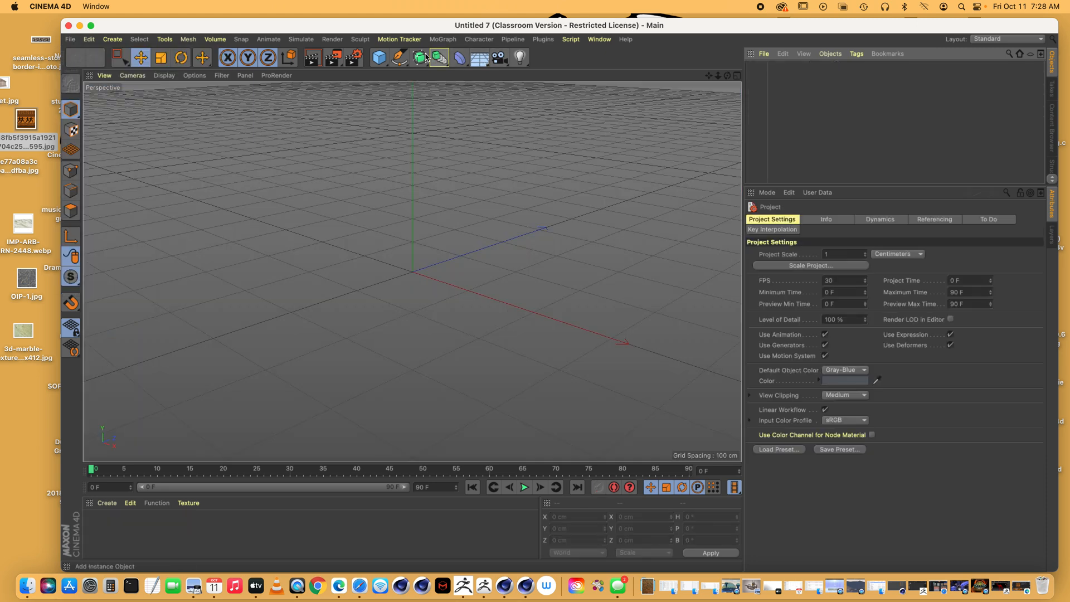
Draw a Bezier half profile of a pedestal in the Right view, about 285 cm tall and 165 cm wide, starting and ending on the vertical axis
{"action": "left_click_drag", "start_coordinate": [402, 59], "coordinate": [446, 73]}
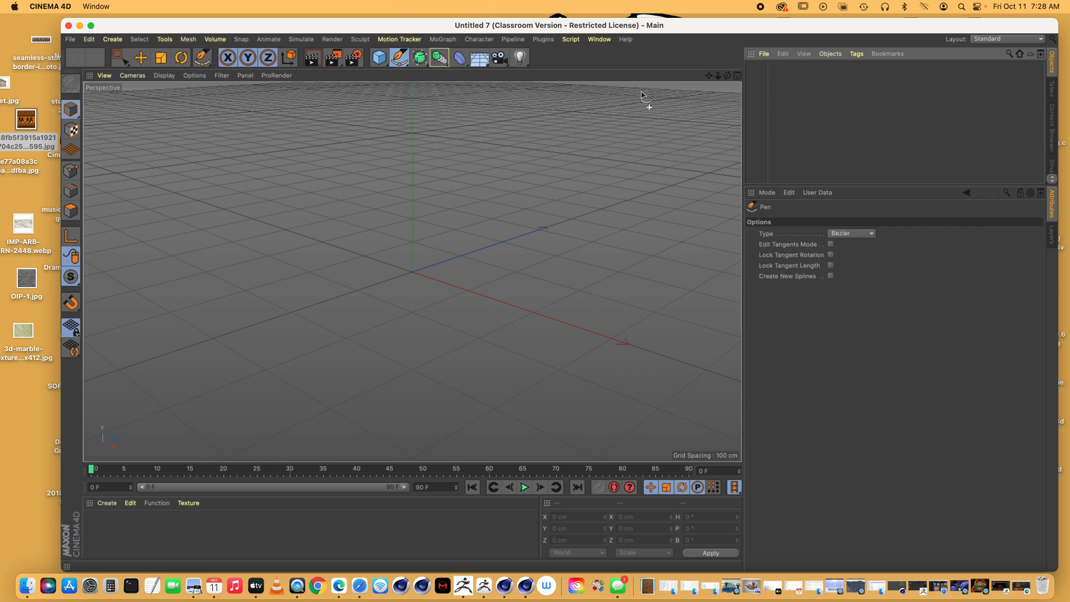
{"action": "left_click", "coordinate": [738, 75]}
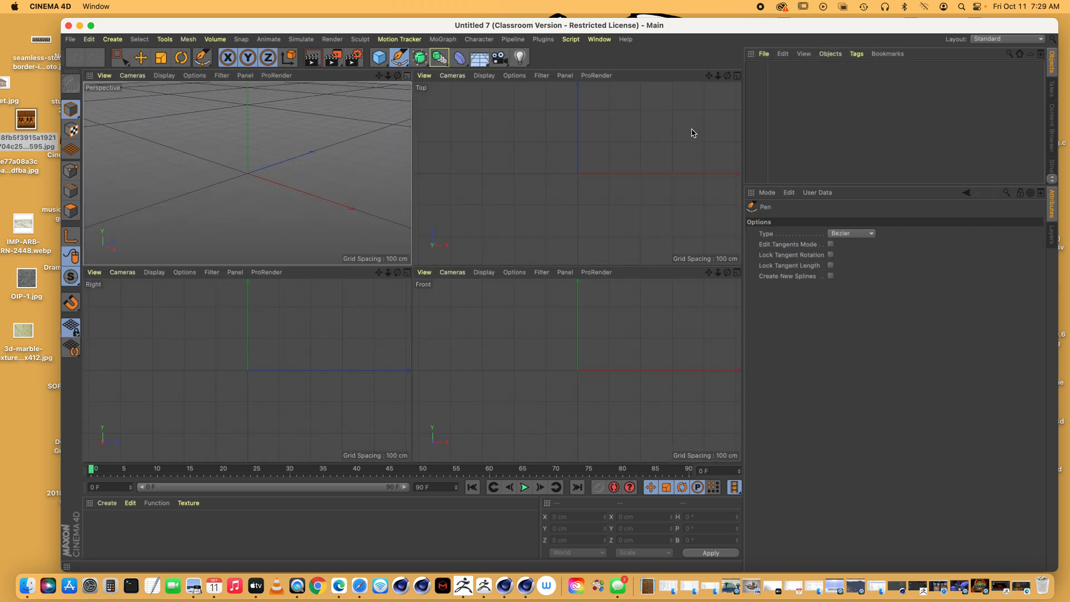
{"action": "left_click", "coordinate": [409, 272]}
{"action": "left_click", "coordinate": [412, 271]}
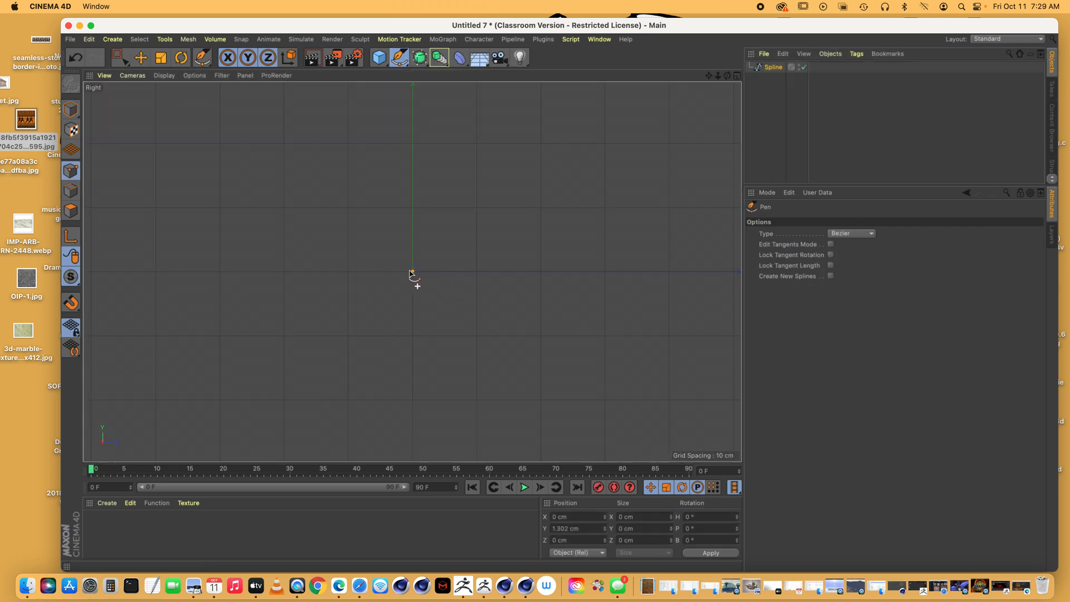
{"action": "left_click", "coordinate": [339, 272]}
{"action": "left_click", "coordinate": [359, 244]}
{"action": "left_click", "coordinate": [369, 230]}
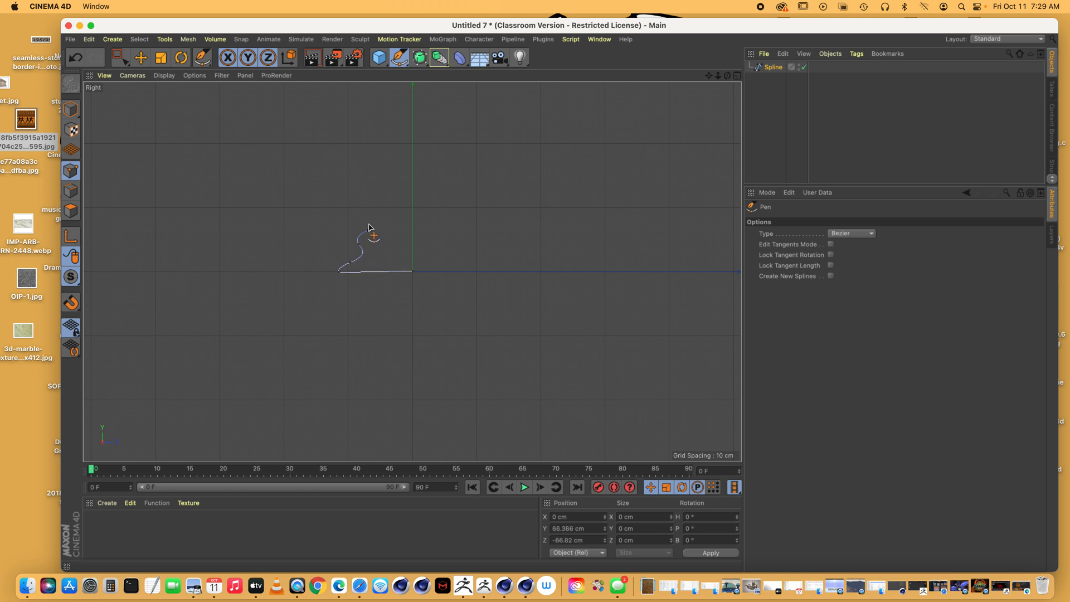
{"action": "left_click", "coordinate": [369, 195]}
{"action": "left_click_drag", "start_coordinate": [348, 168], "coordinate": [353, 155]}
{"action": "left_click", "coordinate": [359, 137]}
{"action": "left_click", "coordinate": [328, 122]}
{"action": "left_click", "coordinate": [307, 98]}
{"action": "left_click", "coordinate": [307, 90]}
{"action": "left_click", "coordinate": [412, 90]}
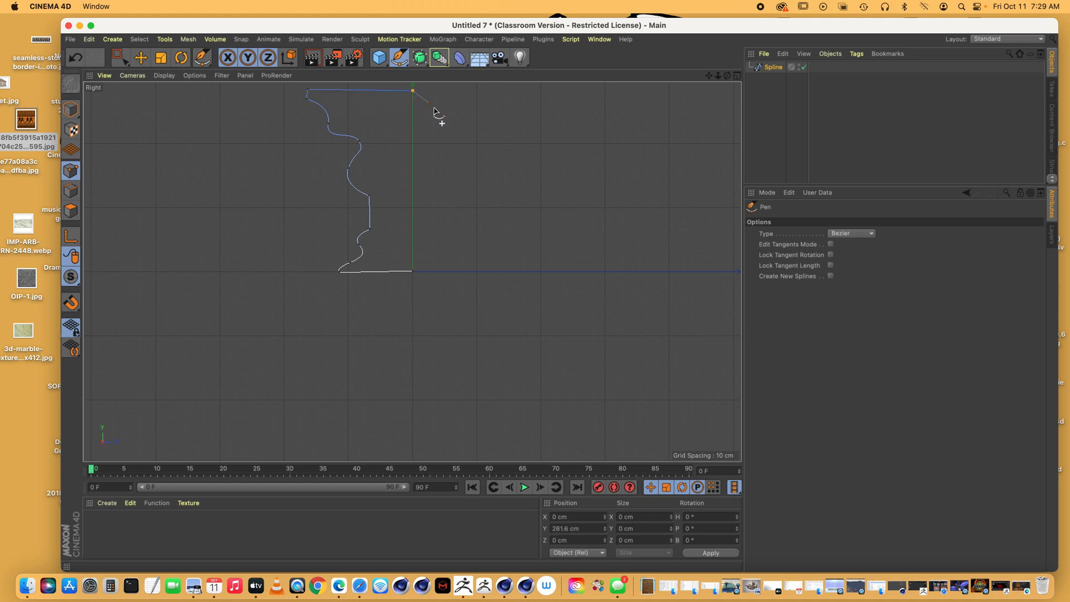
Add a Lathe generator, nest the profile spline under it, and view the whole pedestal in Perspective
{"action": "left_click", "coordinate": [736, 76]}
{"action": "left_click_drag", "start_coordinate": [418, 59], "coordinate": [463, 94]}
{"action": "left_click_drag", "start_coordinate": [767, 79], "coordinate": [768, 69]}
{"action": "left_click", "coordinate": [406, 76]}
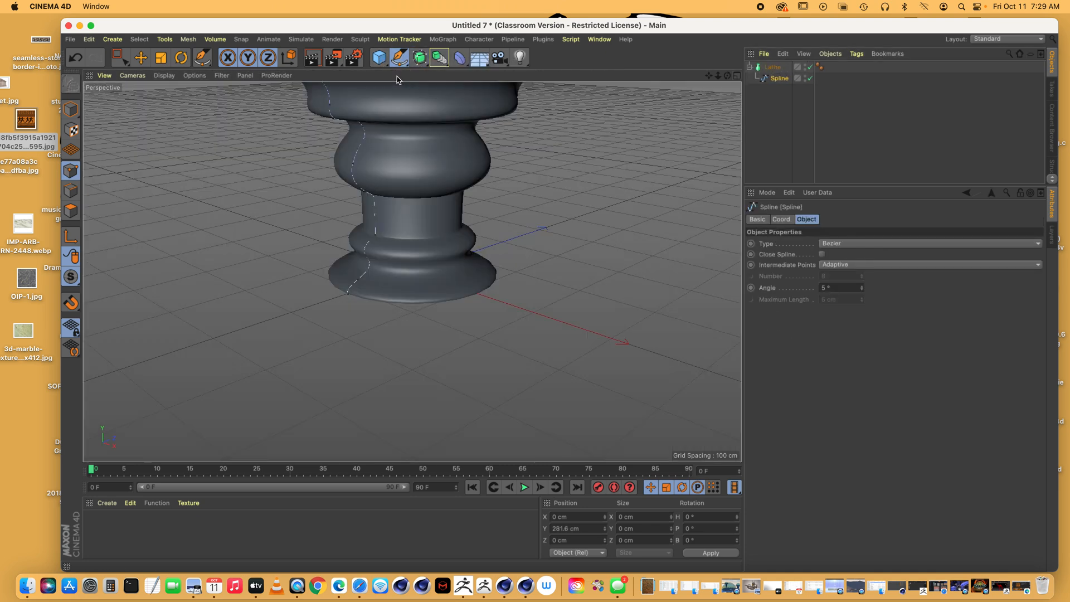
{"action": "left_click_drag", "start_coordinate": [717, 76], "coordinate": [719, 118]}
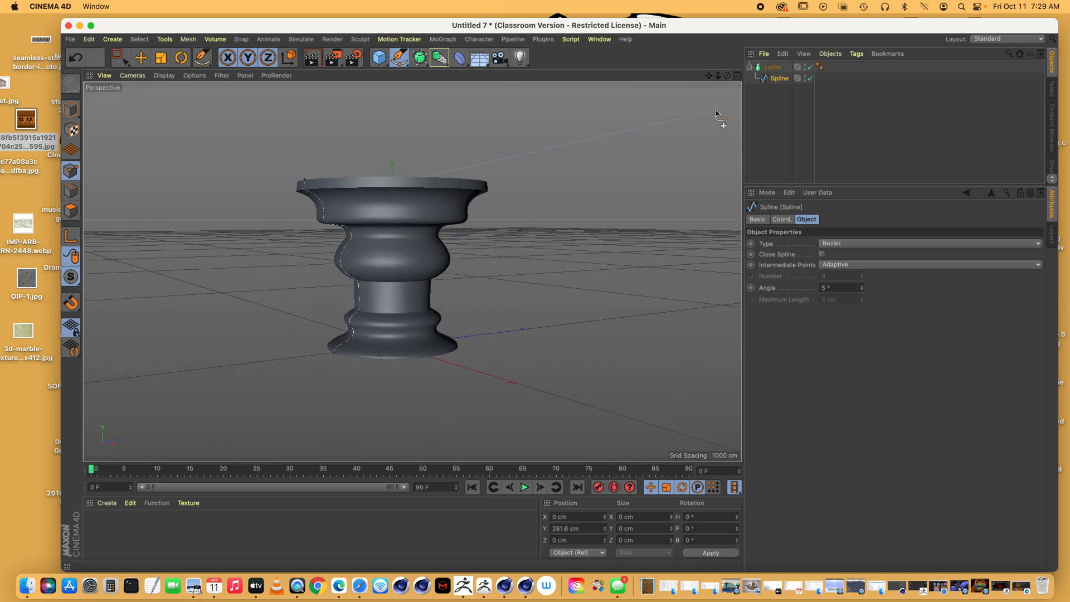
Set the Lathe's Subdivision to 4 and look at the square pedestal from above
{"action": "left_click", "coordinate": [770, 68]}
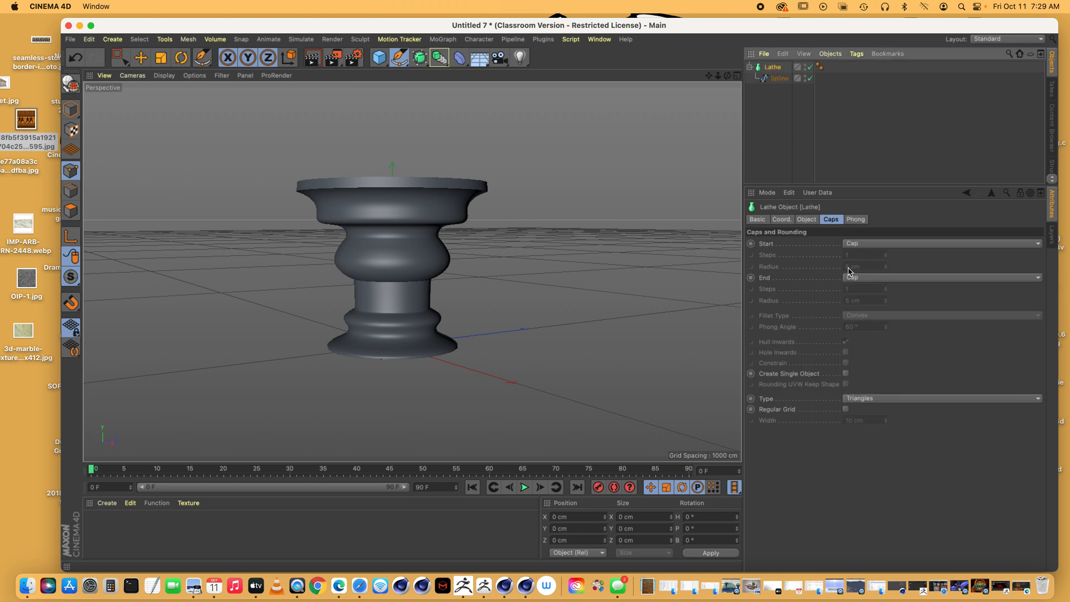
{"action": "left_click", "coordinate": [811, 221]}
{"action": "left_click_drag", "start_coordinate": [843, 258], "coordinate": [800, 256]}
{"action": "key", "text": "Return"}
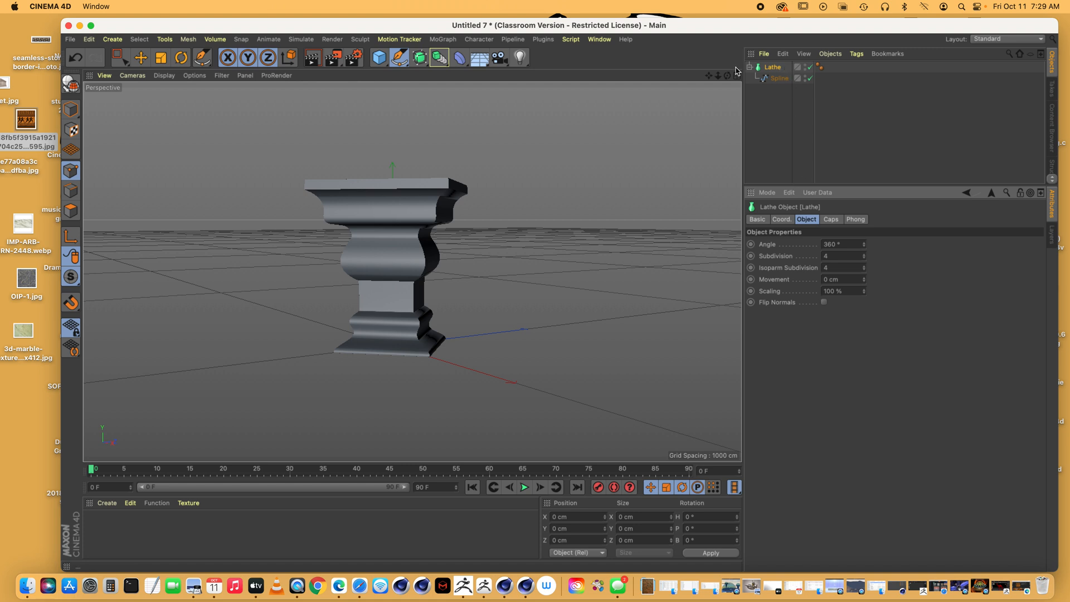
{"action": "left_click_drag", "start_coordinate": [729, 76], "coordinate": [674, 128]}
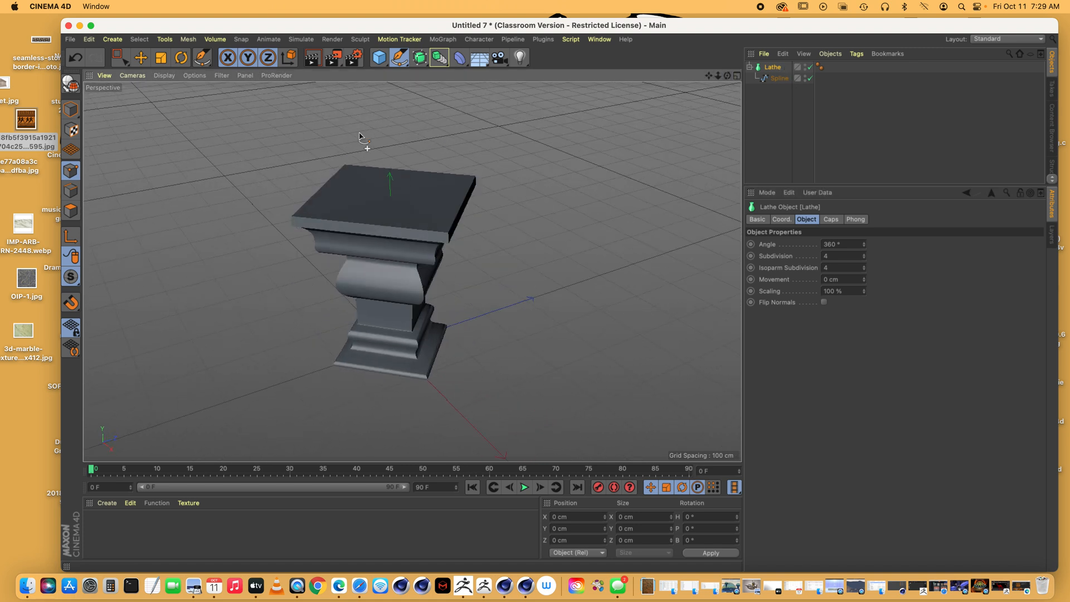
Try moving the profile spline along its X axis in Model mode, and undo the move
{"action": "left_click", "coordinate": [779, 79]}
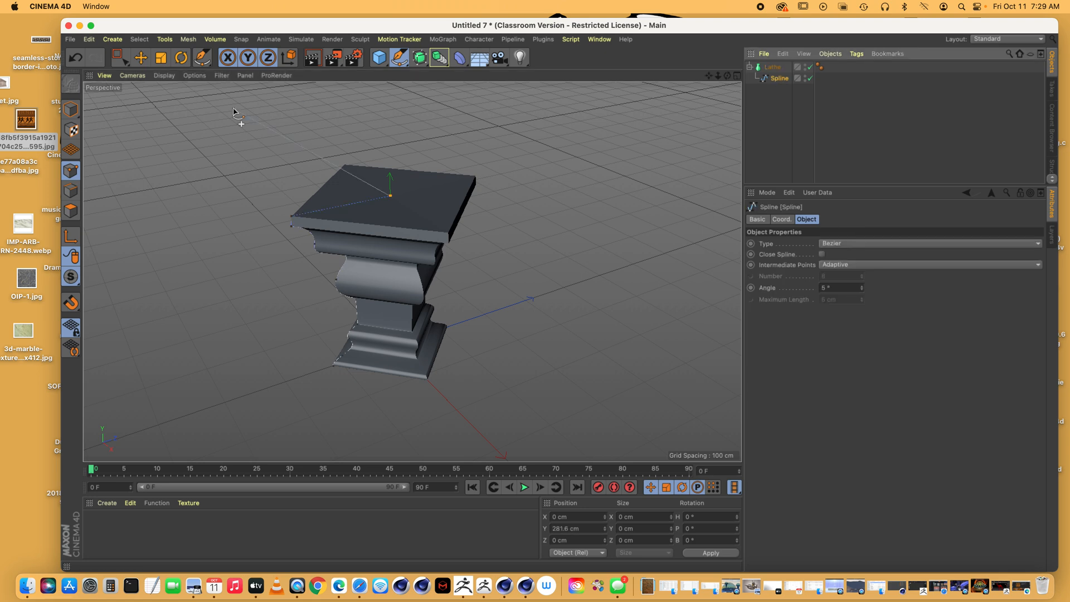
{"action": "left_click", "coordinate": [141, 57]}
{"action": "left_click", "coordinate": [71, 109]}
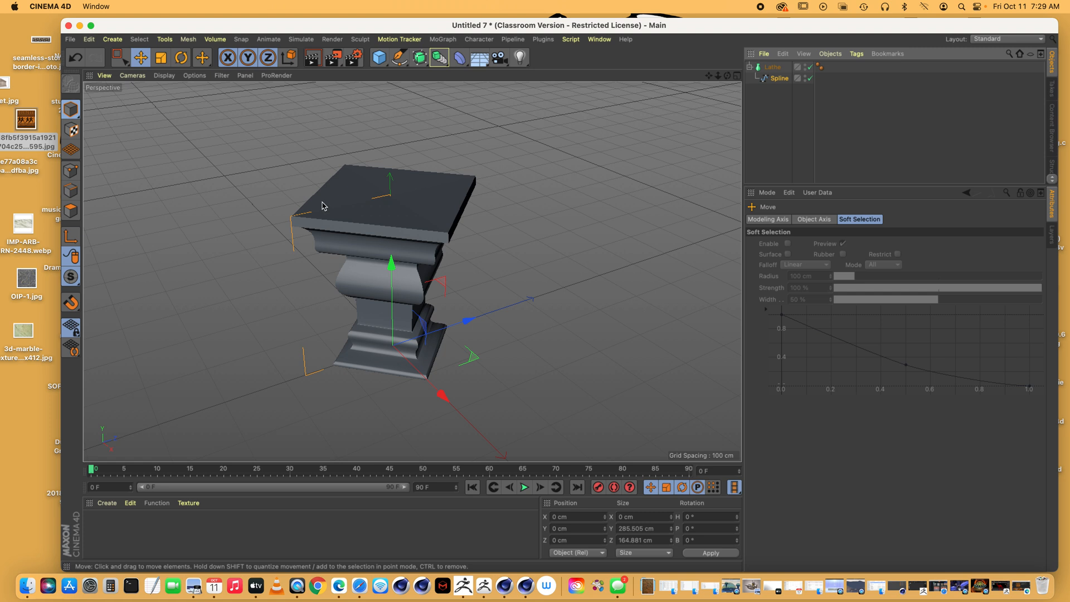
{"action": "left_click_drag", "start_coordinate": [443, 396], "coordinate": [565, 379]}
{"action": "key", "text": "super+z"}
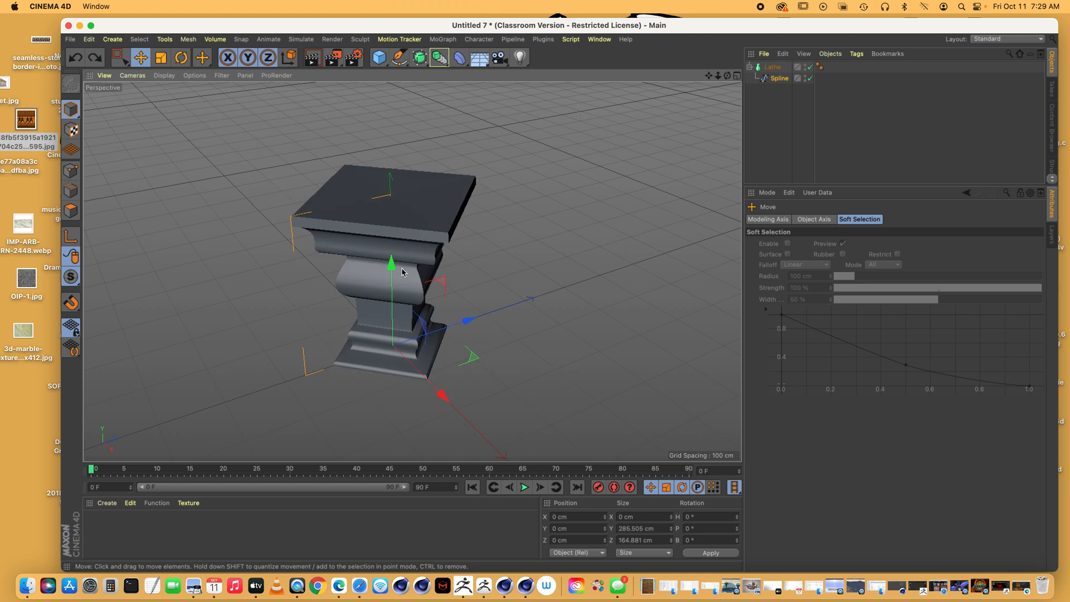
Rotate the profile spline to a heading of about 45.8° around the vertical axis
{"action": "left_click", "coordinate": [72, 237]}
{"action": "left_click", "coordinate": [174, 59]}
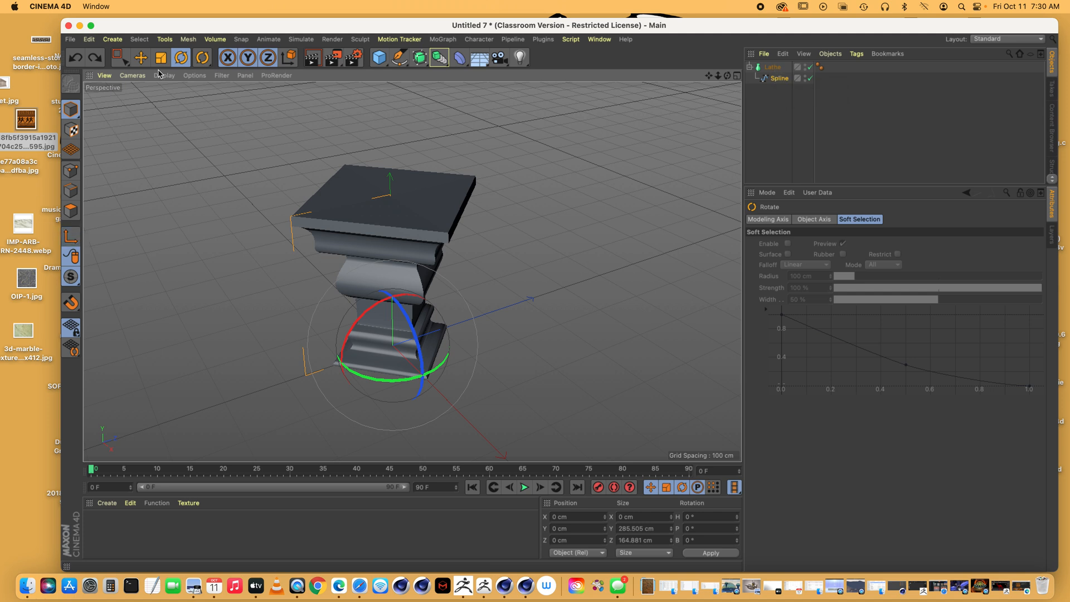
{"action": "left_click_drag", "start_coordinate": [358, 372], "coordinate": [414, 382]}
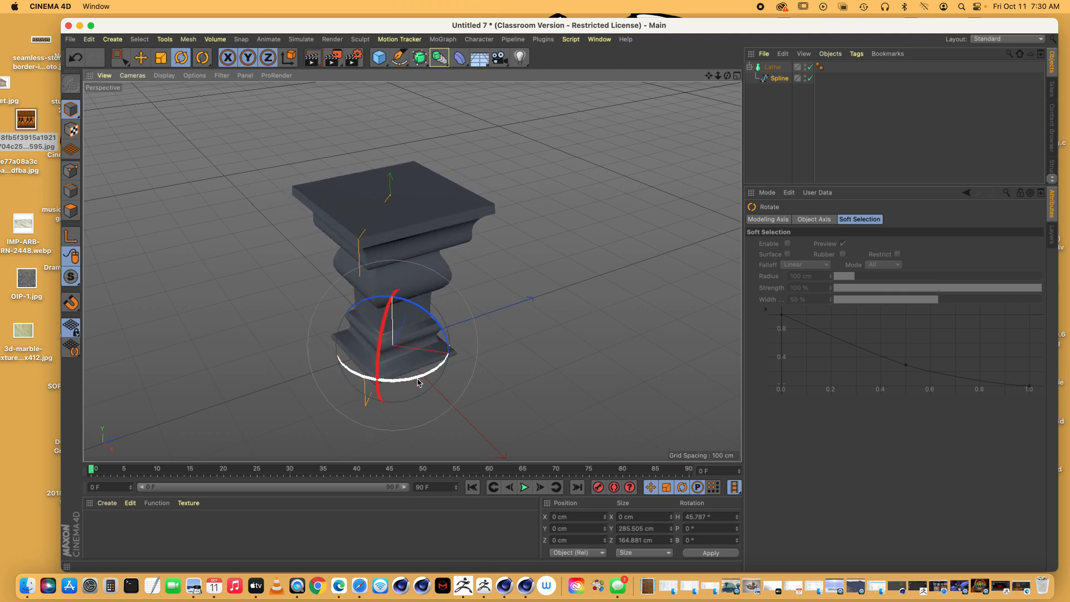
Try moving the rotated profile spline along its X axis, and undo the move
{"action": "left_click", "coordinate": [779, 79]}
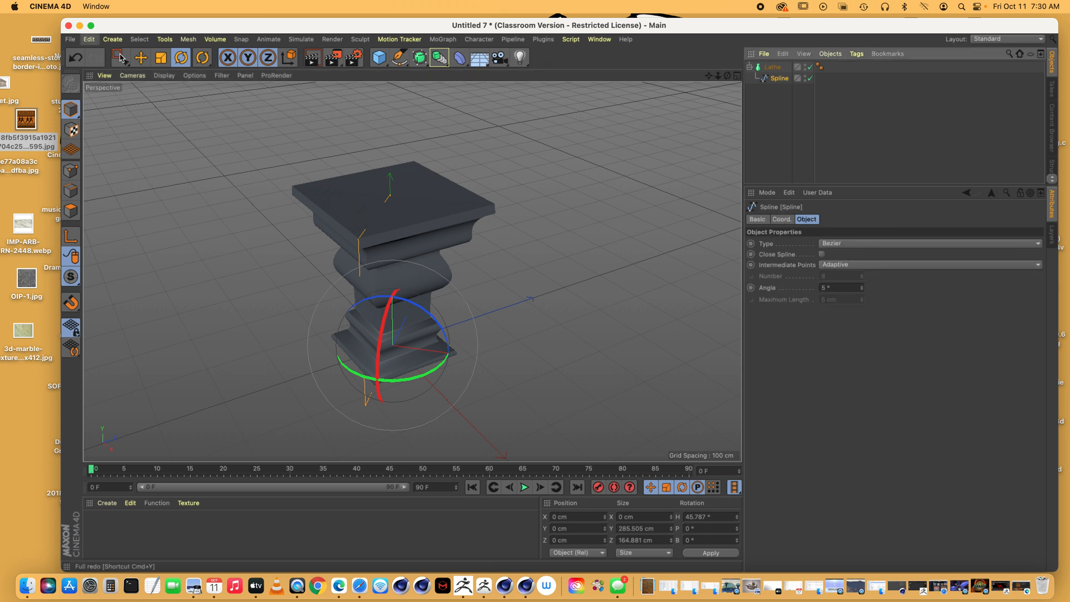
{"action": "left_click", "coordinate": [141, 58]}
{"action": "left_click_drag", "start_coordinate": [488, 368], "coordinate": [508, 358]}
{"action": "key", "text": "super+z"}
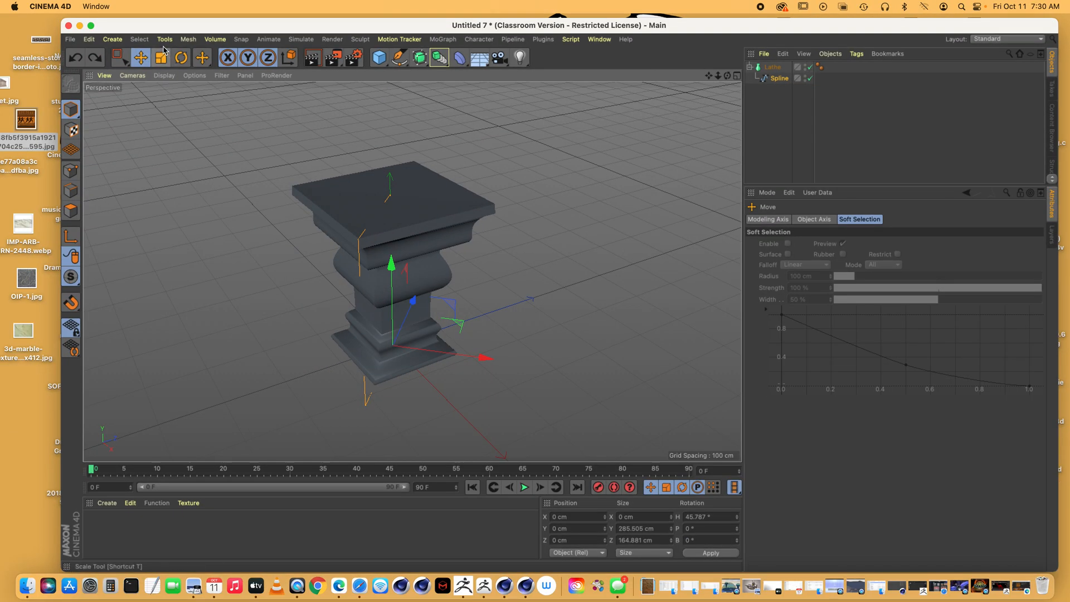
Convert the profile spline with Current State to Object and delete the original spline under the Lathe
{"action": "left_click", "coordinate": [186, 39]}
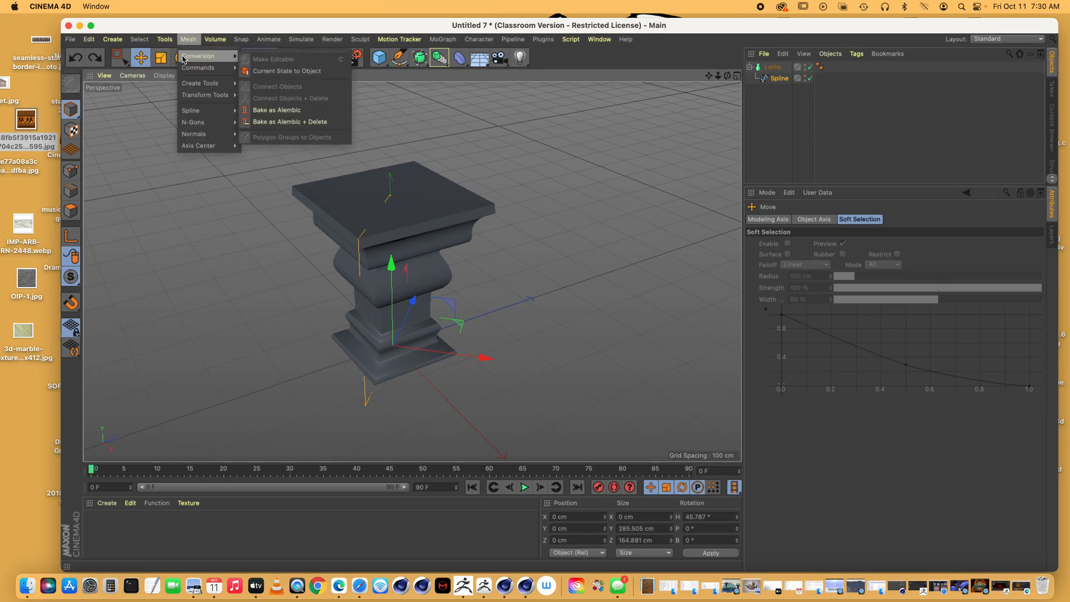
{"action": "left_click", "coordinate": [287, 72]}
{"action": "left_click", "coordinate": [779, 80]}
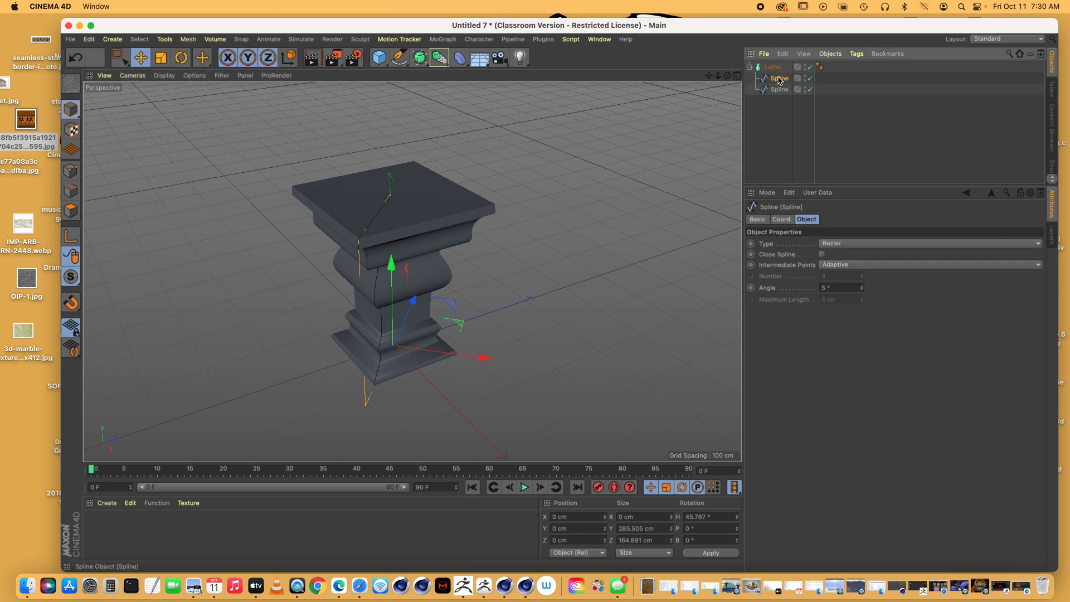
{"action": "key", "text": "Delete"}
Rotate only the converted spline's object axis to a heading of about 89.4°
{"action": "left_click", "coordinate": [779, 79]}
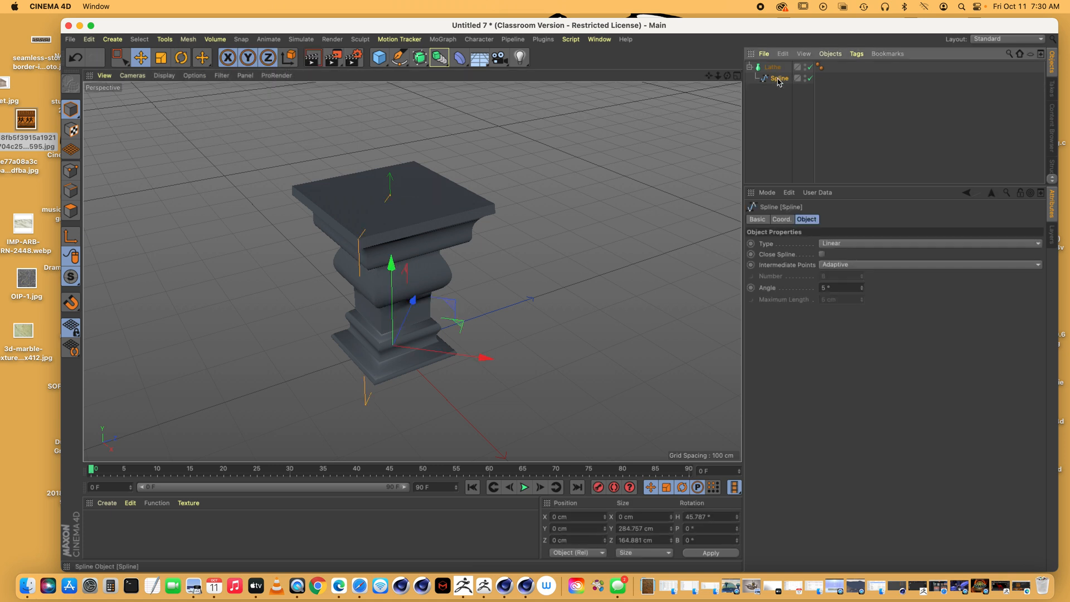
{"action": "left_click", "coordinate": [70, 236]}
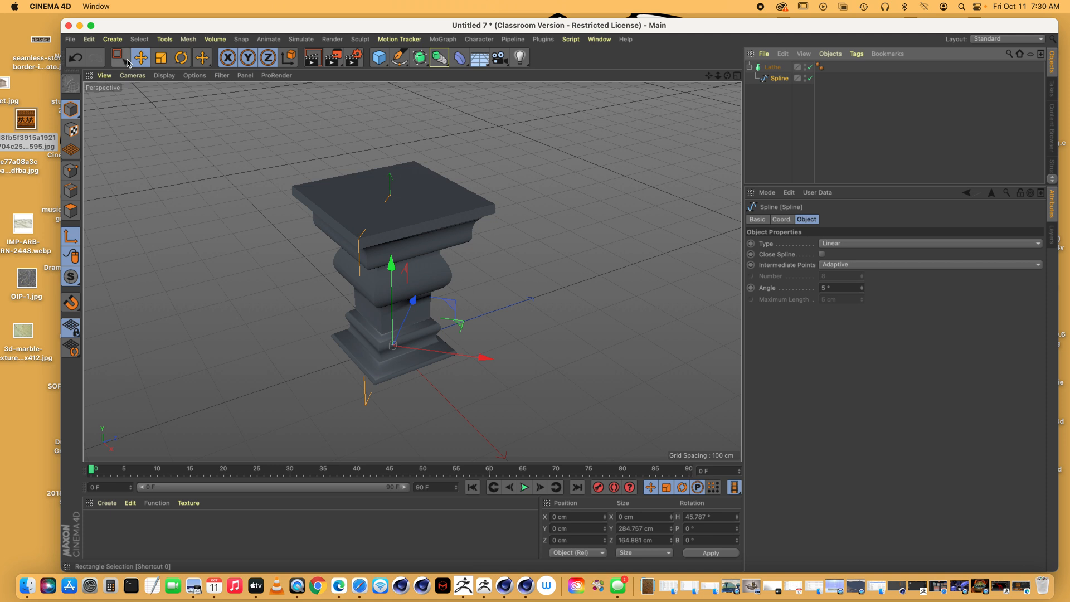
{"action": "left_click", "coordinate": [180, 58]}
{"action": "left_click_drag", "start_coordinate": [394, 384], "coordinate": [437, 375]}
Try moving the converted spline along its realigned X axis, undo the move, and reselect the spline
{"action": "left_click", "coordinate": [141, 57]}
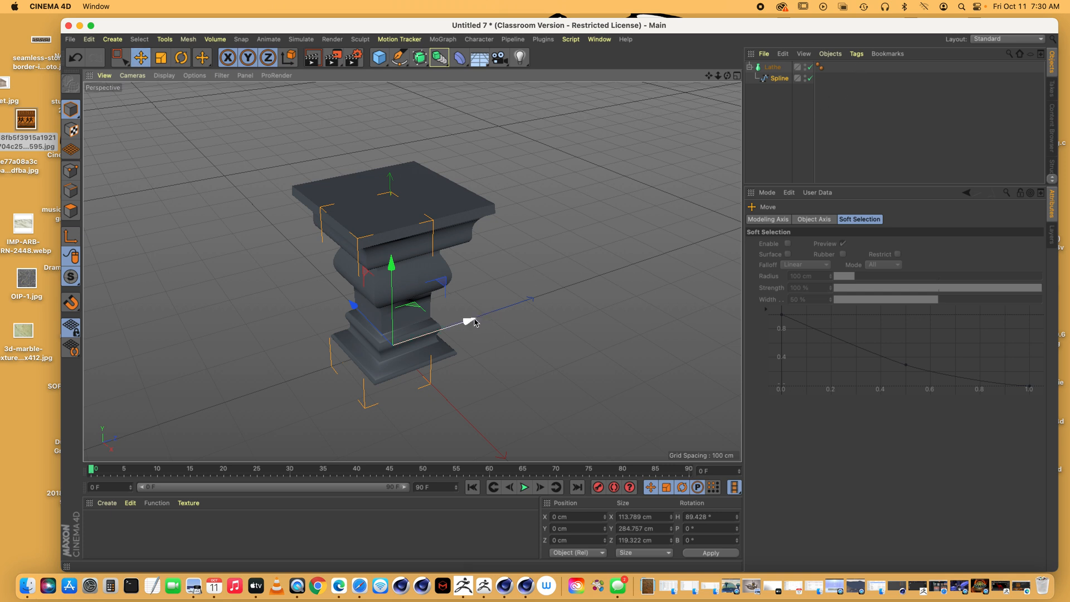
{"action": "mouse_move", "coordinate": [469, 322]}
{"action": "left_mouse_down"}
{"action": "mouse_move", "coordinate": [485, 312]}
{"action": "mouse_move", "coordinate": [457, 335]}
{"action": "left_mouse_up"}
{"action": "key", "text": "super+z"}
{"action": "left_click", "coordinate": [773, 67]}
{"action": "left_click", "coordinate": [779, 78]}
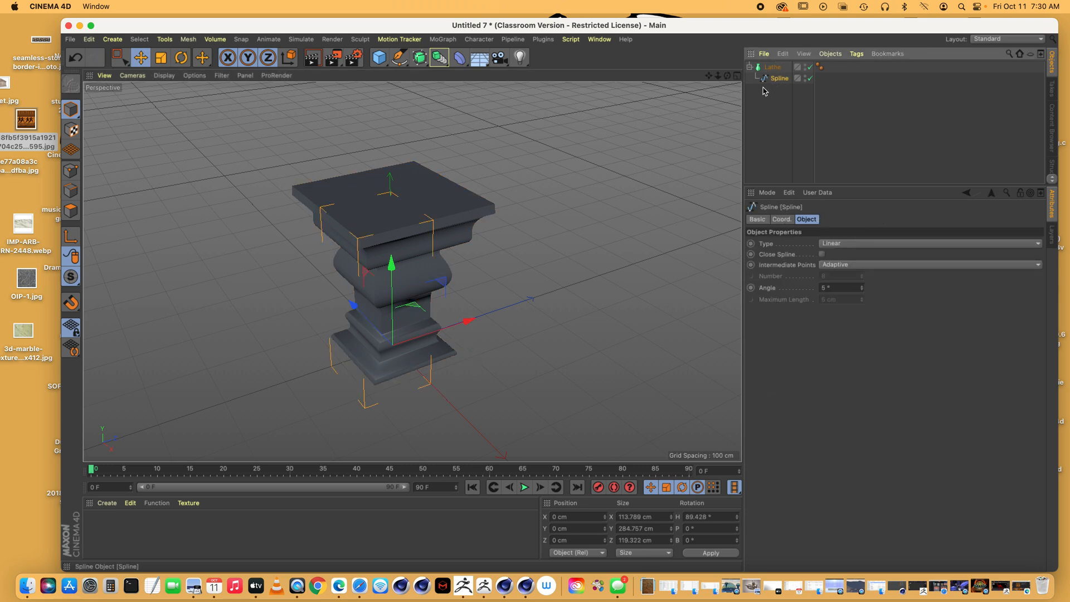
Disable the Lathe and delete the profile spline's upper and lower end points on the central axis
{"action": "left_click", "coordinate": [737, 76]}
{"action": "left_click", "coordinate": [406, 271]}
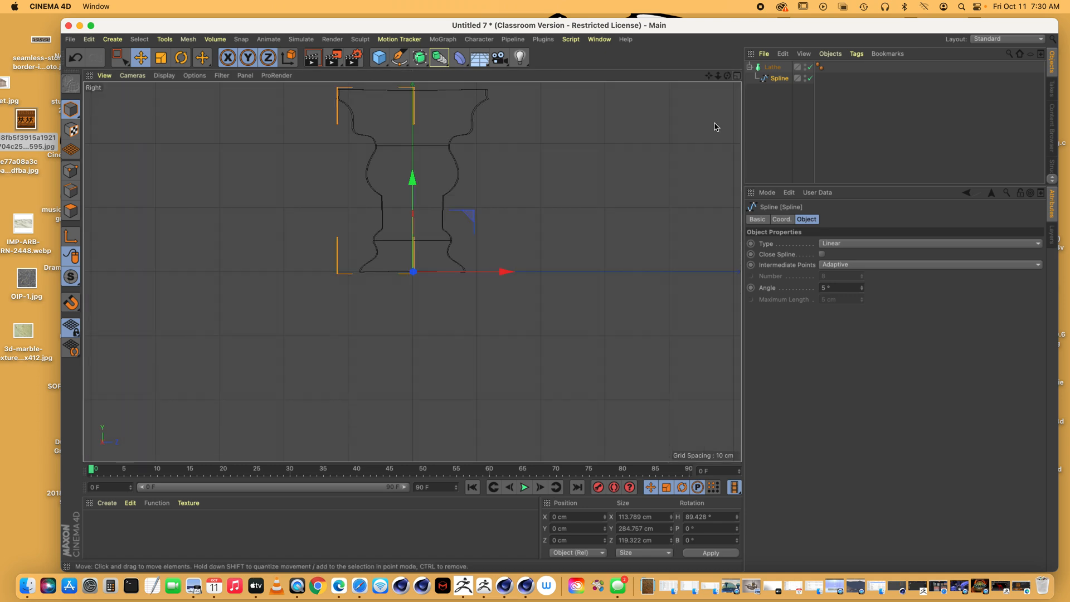
{"action": "left_click_drag", "start_coordinate": [708, 75], "coordinate": [668, 102]}
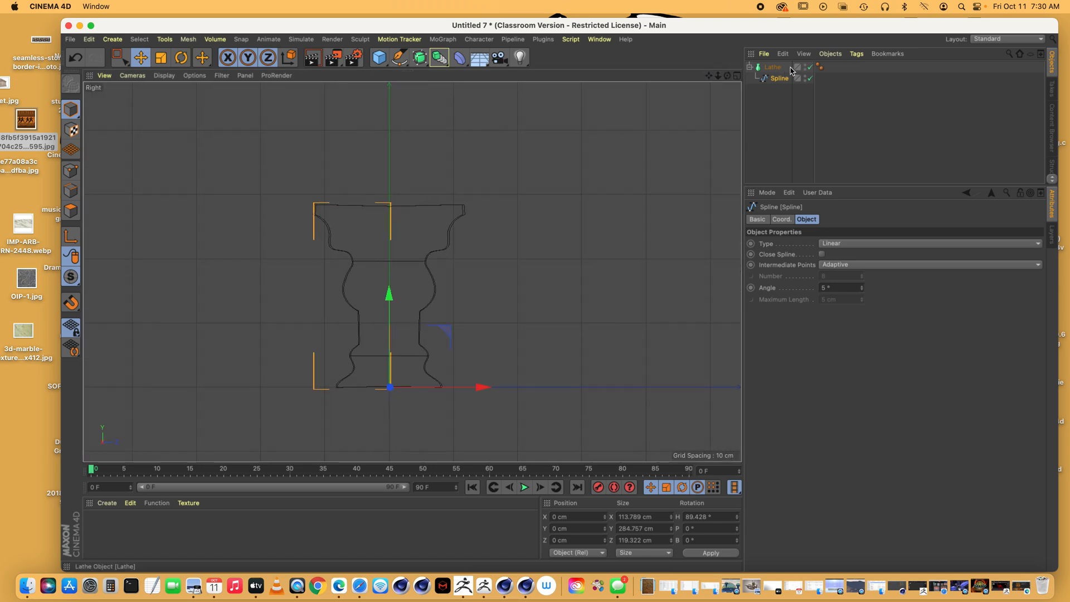
{"action": "left_click", "coordinate": [810, 67]}
{"action": "left_click", "coordinate": [70, 171]}
{"action": "left_click", "coordinate": [390, 206]}
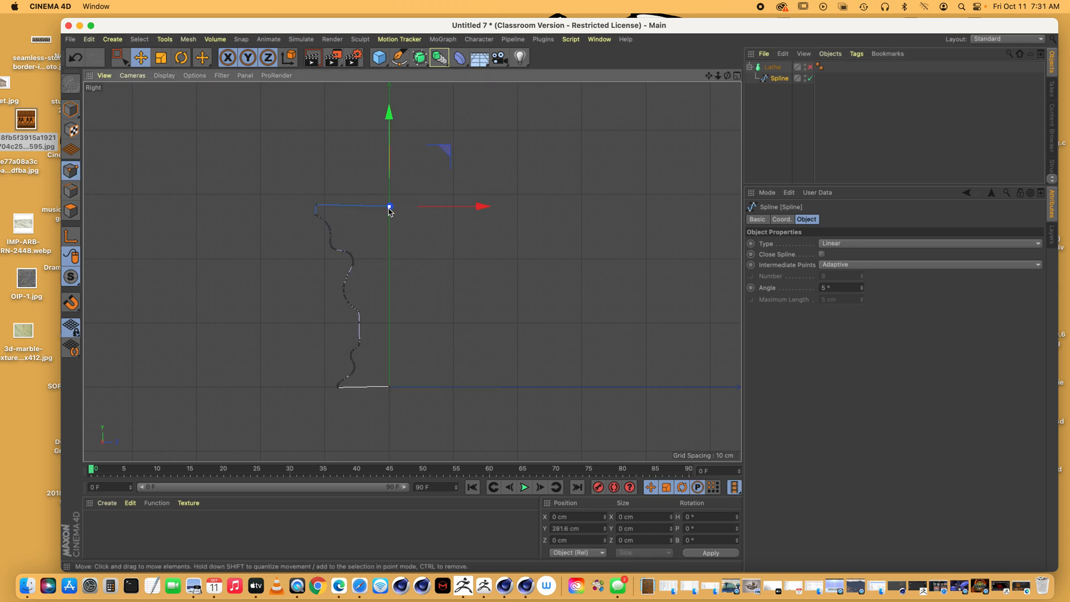
{"action": "left_click_drag", "start_coordinate": [485, 209], "coordinate": [435, 208]}
{"action": "key", "text": "Delete"}
{"action": "left_click", "coordinate": [389, 386]}
{"action": "key", "text": "Delete"}
Return to the perspective view, re-enable the Lathe, and examine the open-ended form from above
{"action": "left_click", "coordinate": [741, 75]}
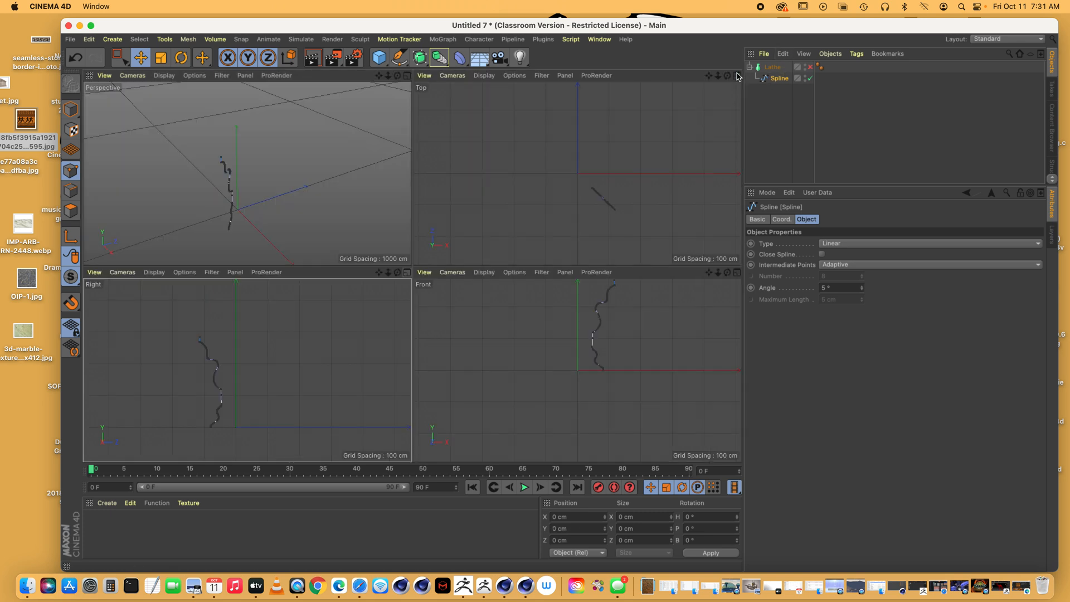
{"action": "key", "text": "F1"}
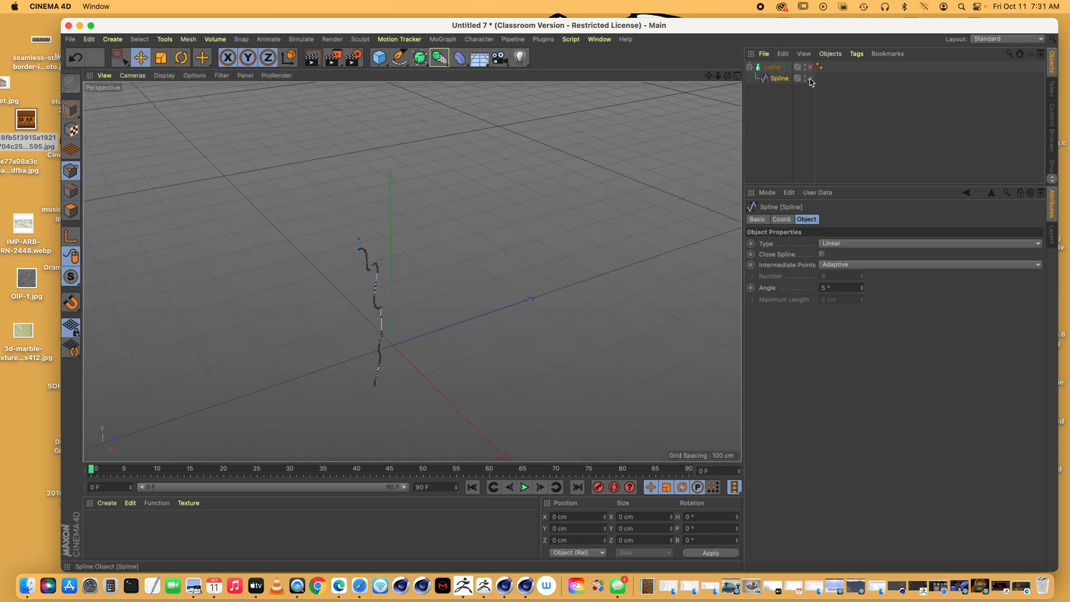
{"action": "left_click", "coordinate": [810, 67]}
{"action": "left_click_drag", "start_coordinate": [727, 76], "coordinate": [727, 127]}
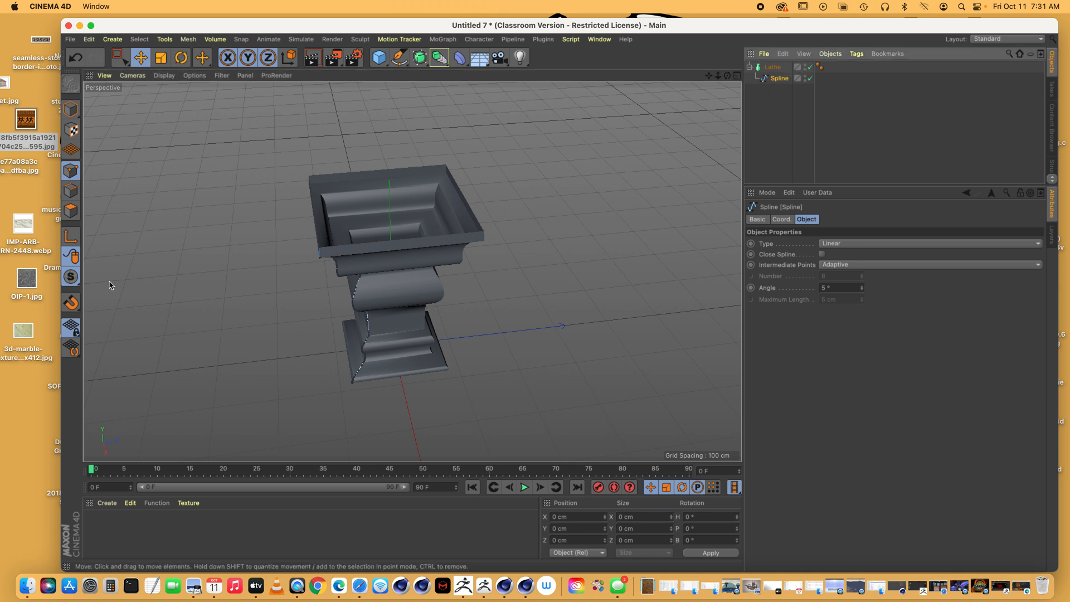
Try rotating the spline's axis to a heading of about 1.2° and moving it about 3.3 cm along its Z axis
{"action": "left_click", "coordinate": [71, 236]}
{"action": "left_click", "coordinate": [181, 57]}
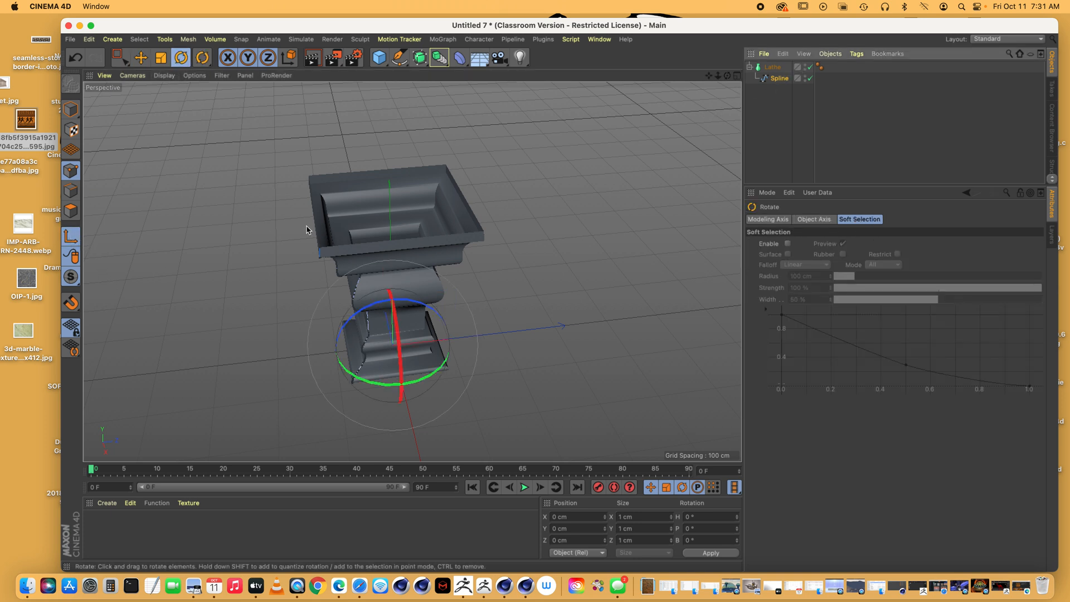
{"action": "left_click_drag", "start_coordinate": [367, 379], "coordinate": [362, 386]}
{"action": "left_click", "coordinate": [141, 58]}
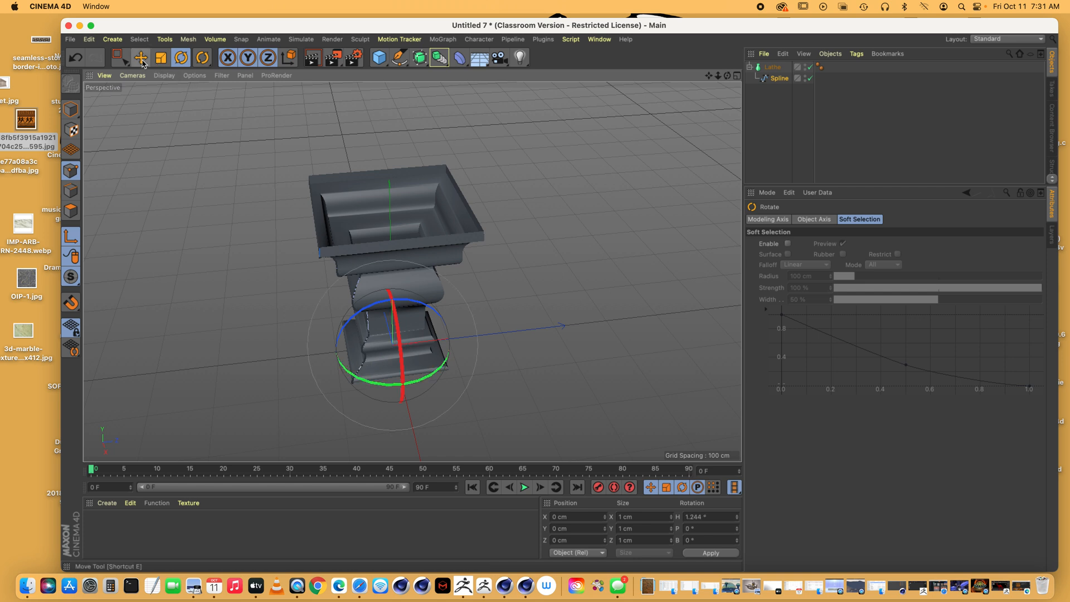
{"action": "mouse_move", "coordinate": [379, 293]}
{"action": "left_mouse_down"}
{"action": "mouse_move", "coordinate": [374, 326]}
{"action": "mouse_move", "coordinate": [381, 297]}
{"action": "left_mouse_up"}
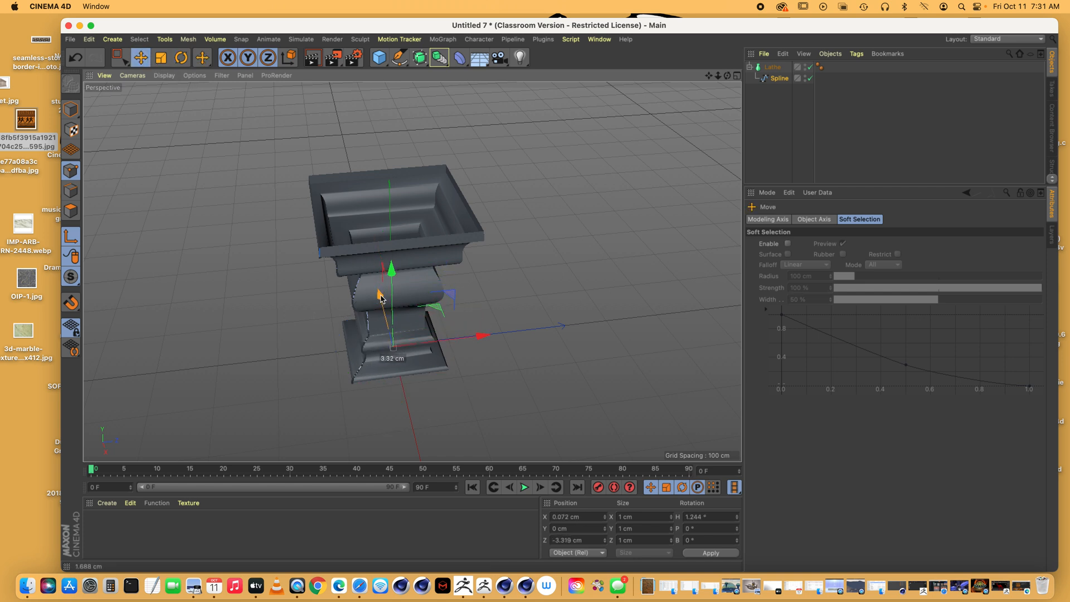
Move the whole profile spline away from the Lathe centre to about X 530 cm, widening the form into a square frame
{"action": "left_click", "coordinate": [778, 78]}
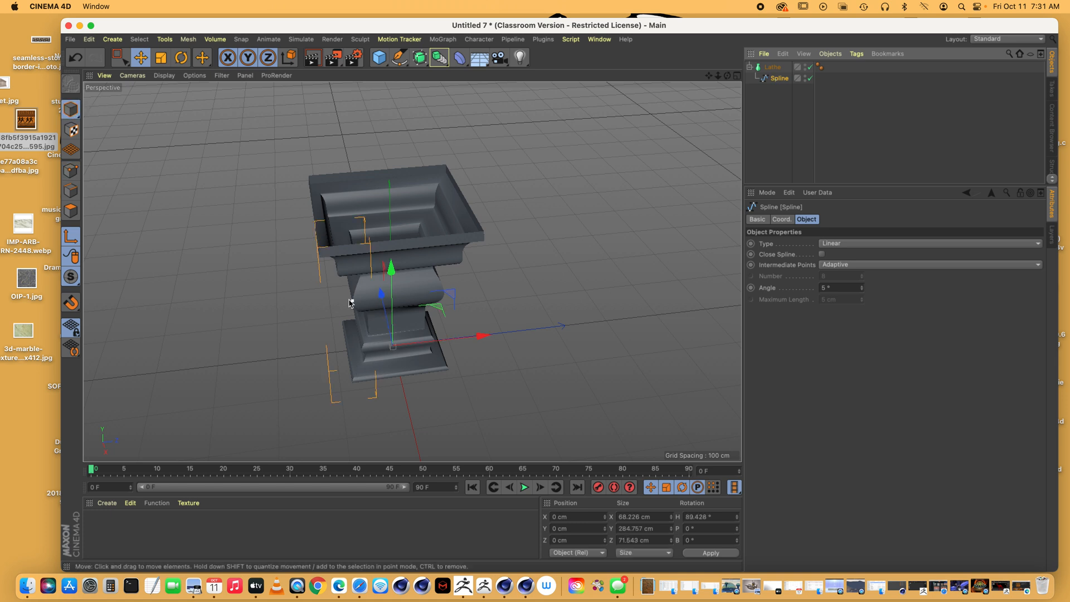
{"action": "mouse_move", "coordinate": [380, 293]}
{"action": "left_mouse_down"}
{"action": "mouse_move", "coordinate": [377, 337]}
{"action": "mouse_move", "coordinate": [392, 280]}
{"action": "left_mouse_up"}
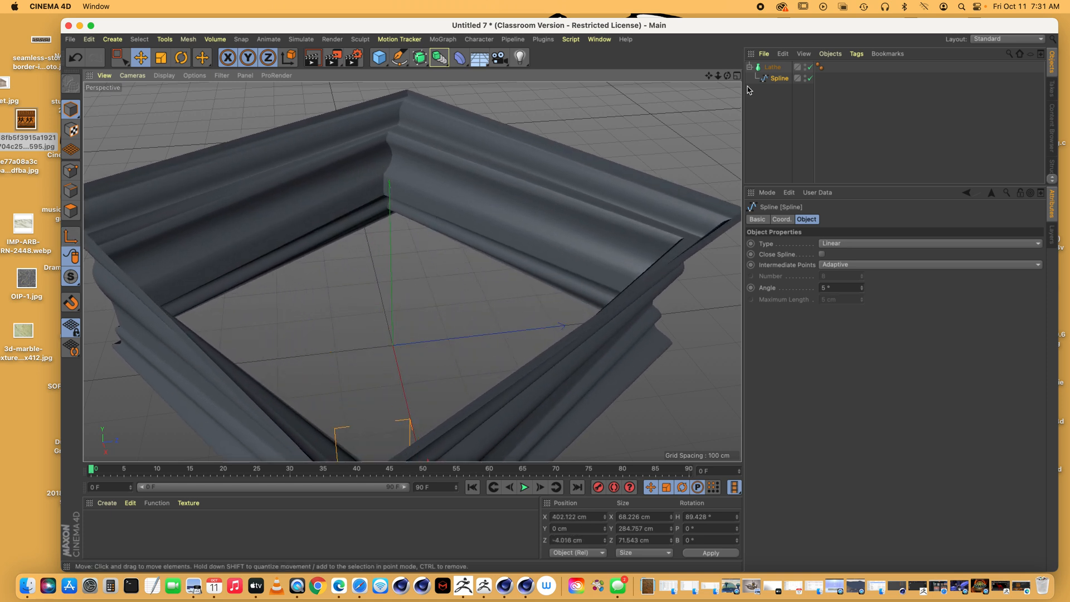
{"action": "left_click_drag", "start_coordinate": [718, 75], "coordinate": [647, 117]}
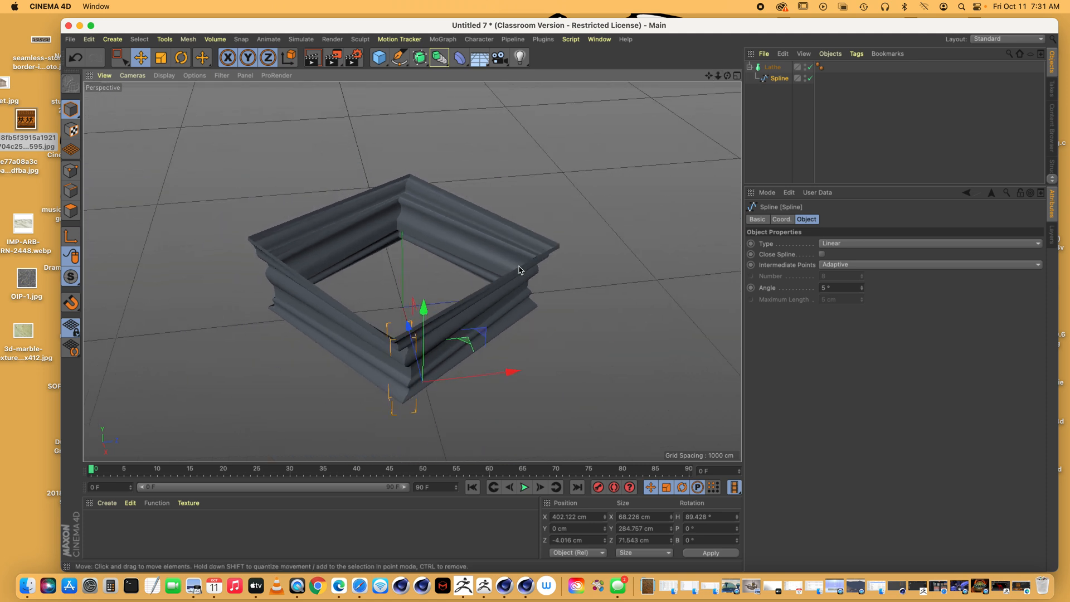
{"action": "left_click_drag", "start_coordinate": [440, 342], "coordinate": [490, 317]}
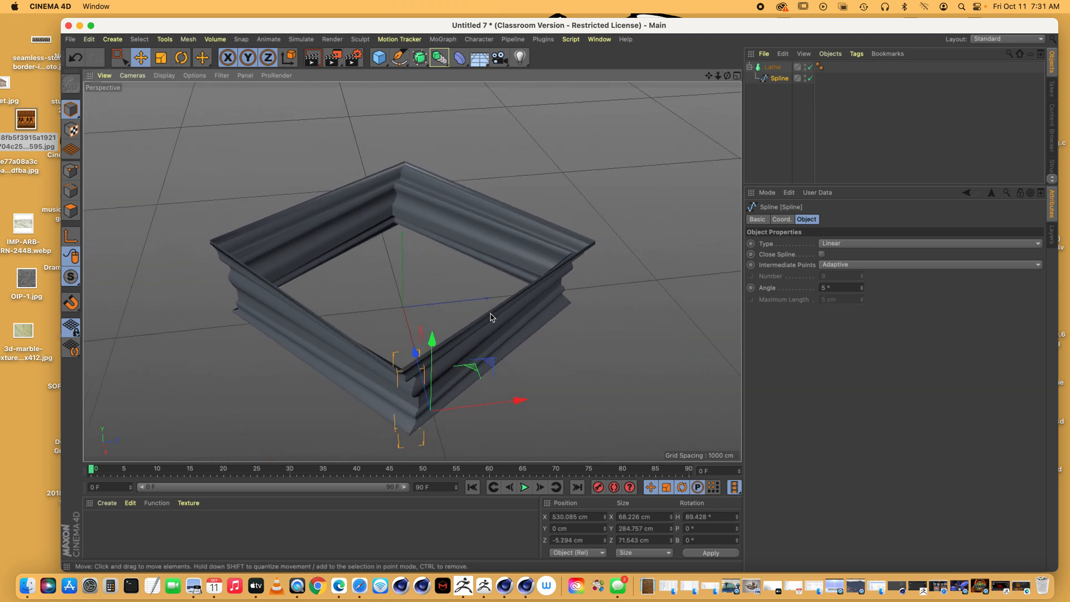
Rotate the offset profile spline to a heading of about 132°
{"action": "left_click", "coordinate": [181, 58]}
{"action": "left_click_drag", "start_coordinate": [480, 437], "coordinate": [539, 405]}
{"action": "left_click", "coordinate": [140, 58]}
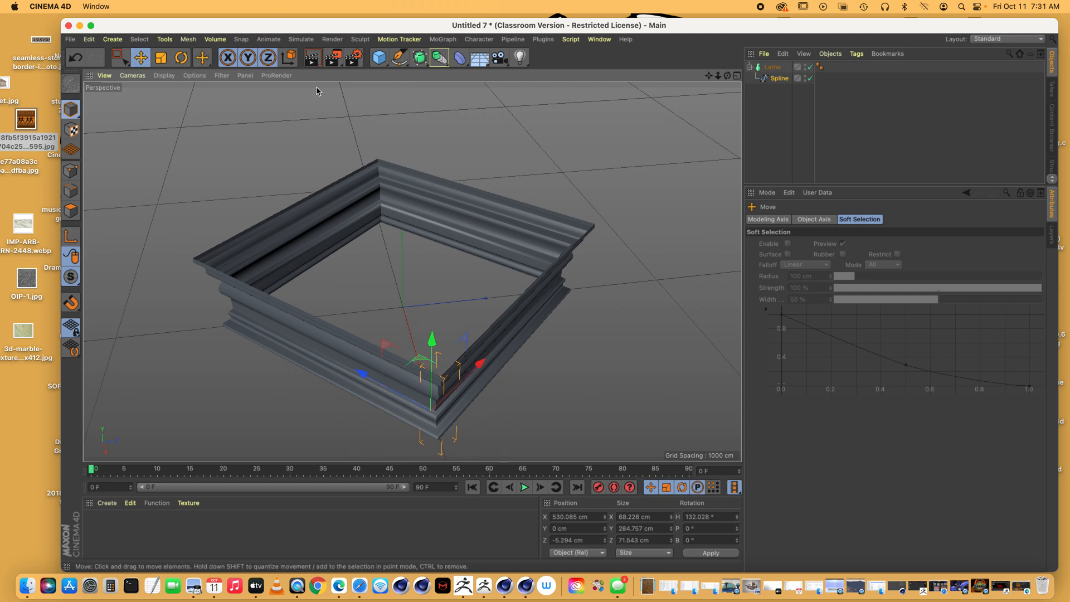
Rotate the whole Lathe object to a heading of about 45.7° and examine the frame from below, the side and above
{"action": "left_click", "coordinate": [780, 71]}
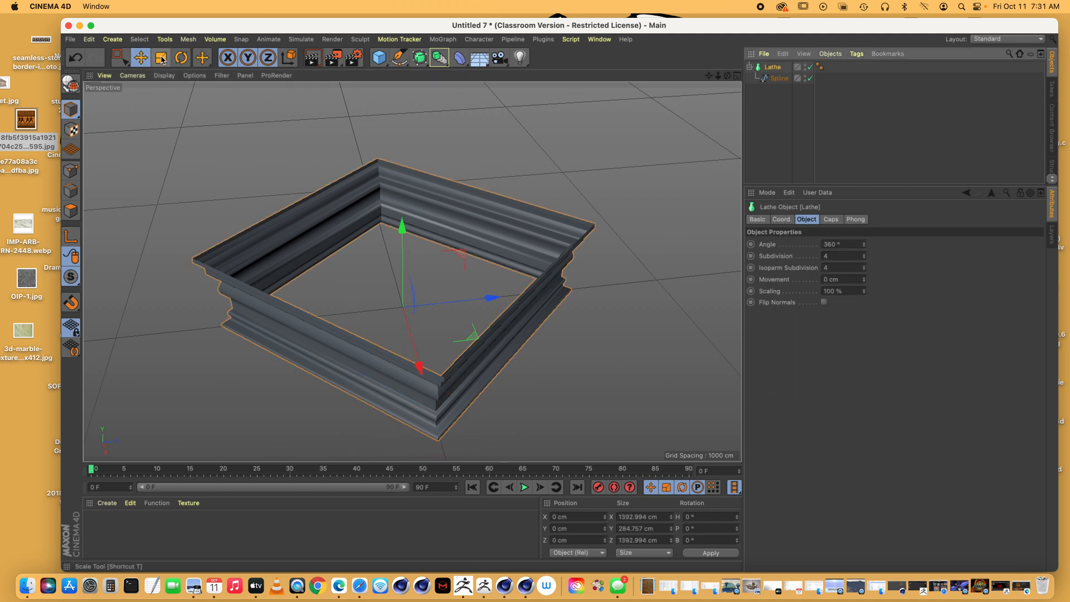
{"action": "left_click", "coordinate": [181, 57]}
{"action": "left_click_drag", "start_coordinate": [386, 343], "coordinate": [435, 344]}
{"action": "left_click_drag", "start_coordinate": [726, 75], "coordinate": [727, 17]}
{"action": "left_click_drag", "start_coordinate": [409, 202], "coordinate": [409, 213], "text": "alt"}
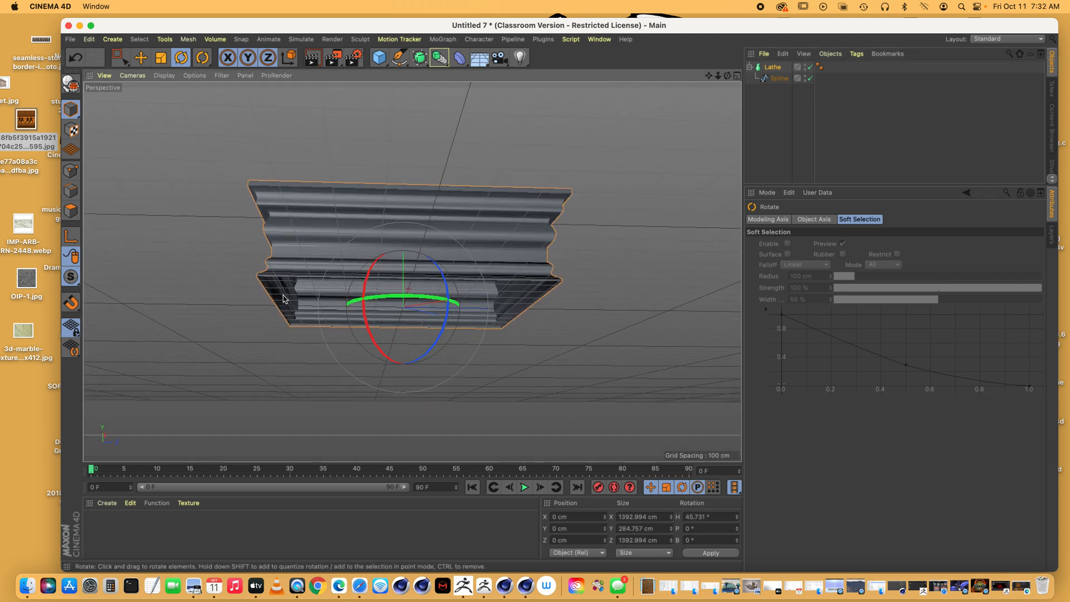
{"action": "left_click_drag", "start_coordinate": [726, 75], "coordinate": [726, 103]}
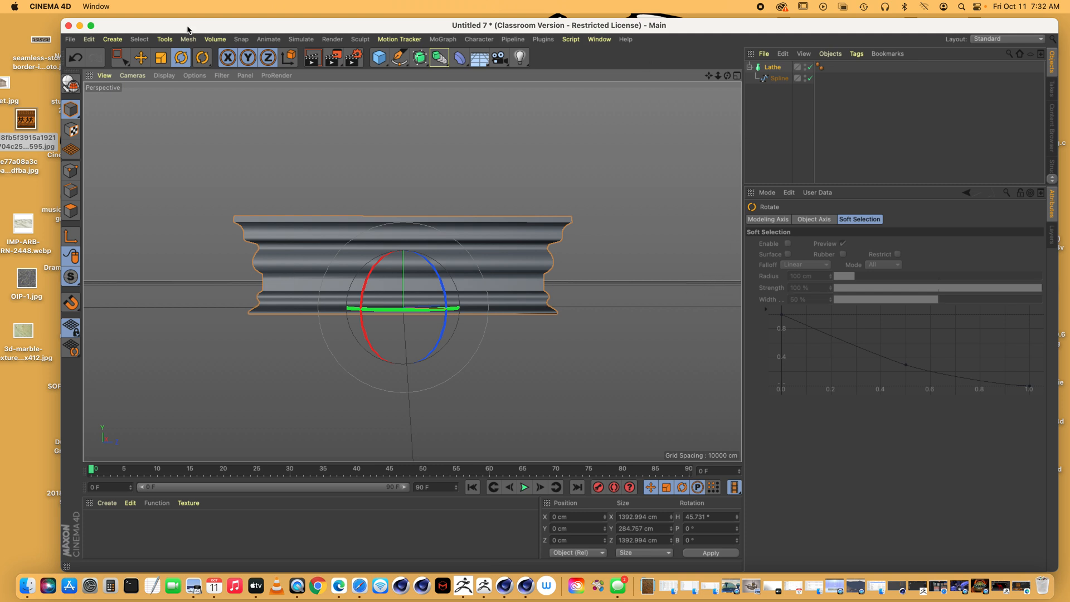
{"action": "left_click_drag", "start_coordinate": [728, 76], "coordinate": [721, 117]}
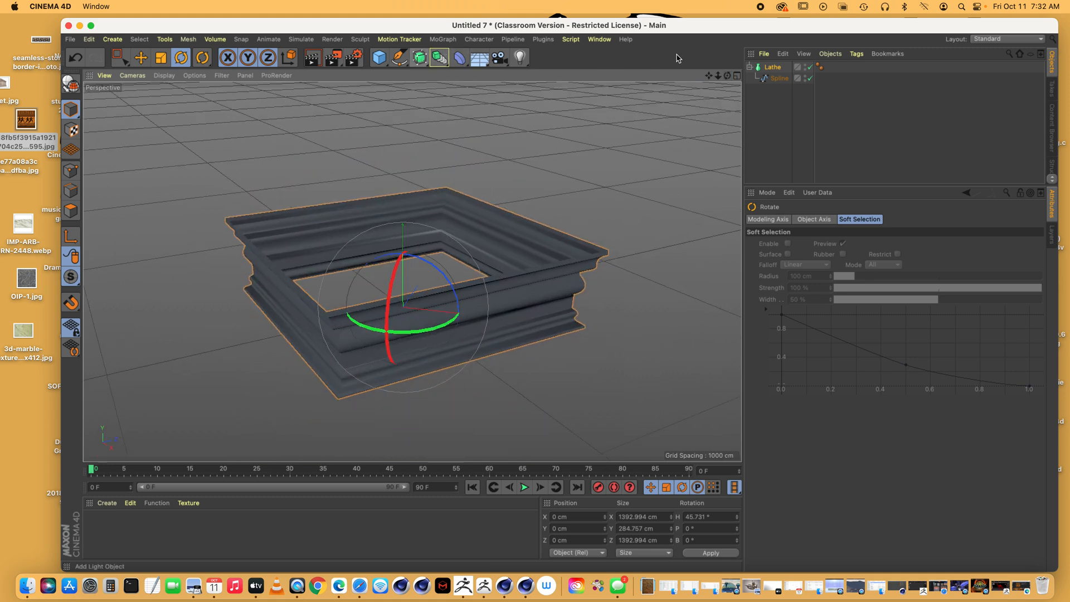